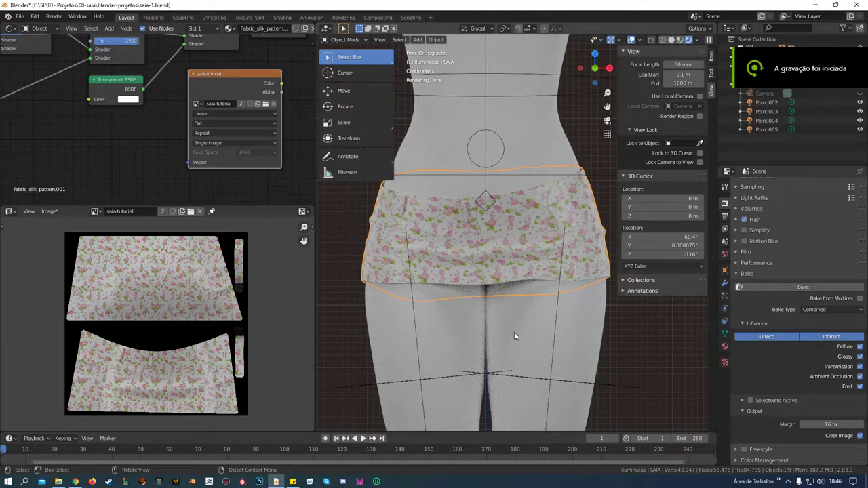
Step: Save the baked image from the Image Editor as bake-flor.jpg with JPEG quality 100%
scroll(171, 316, "up", 3)
scroll(172, 318, "down", 1)
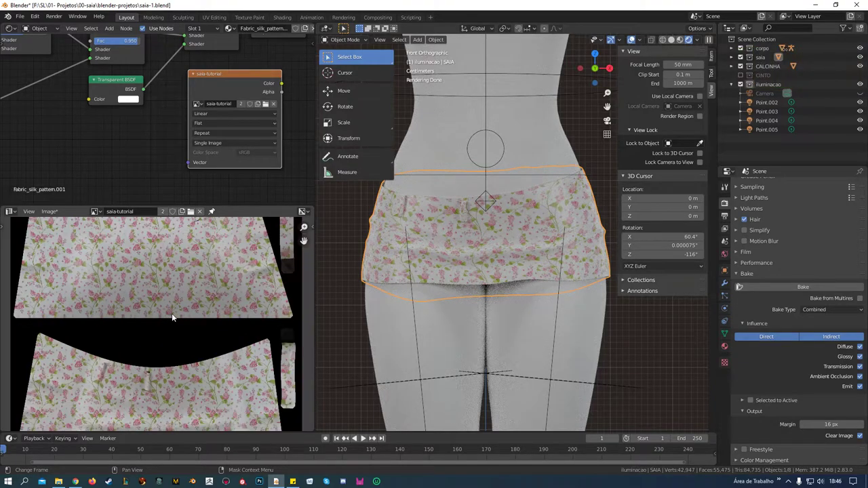
scroll(172, 315, "down", 1)
scroll(172, 316, "down", 1)
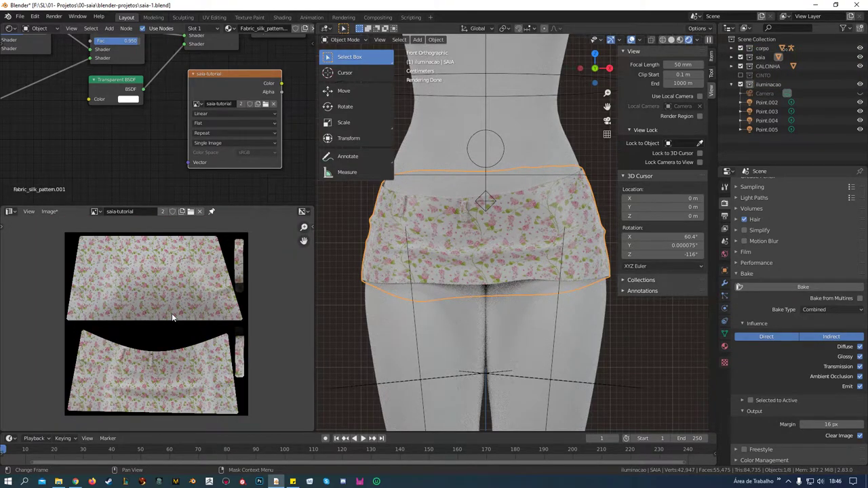
scroll(172, 313, "up", 1)
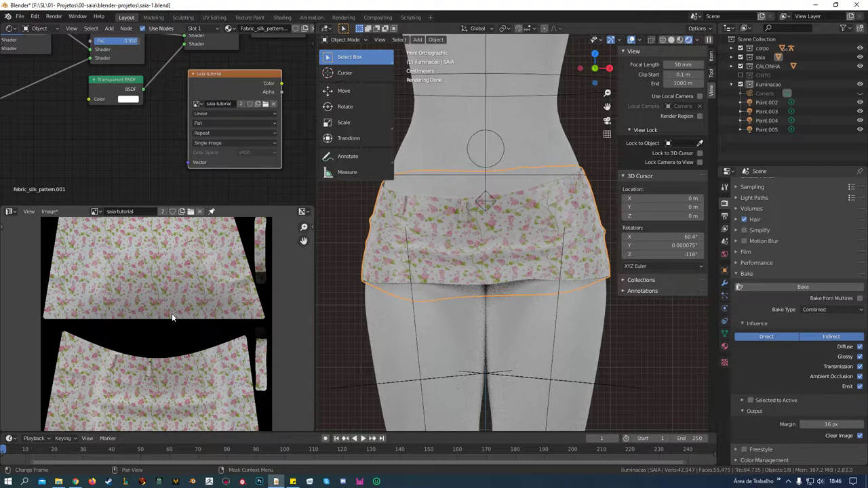
scroll(178, 298, "down", 2)
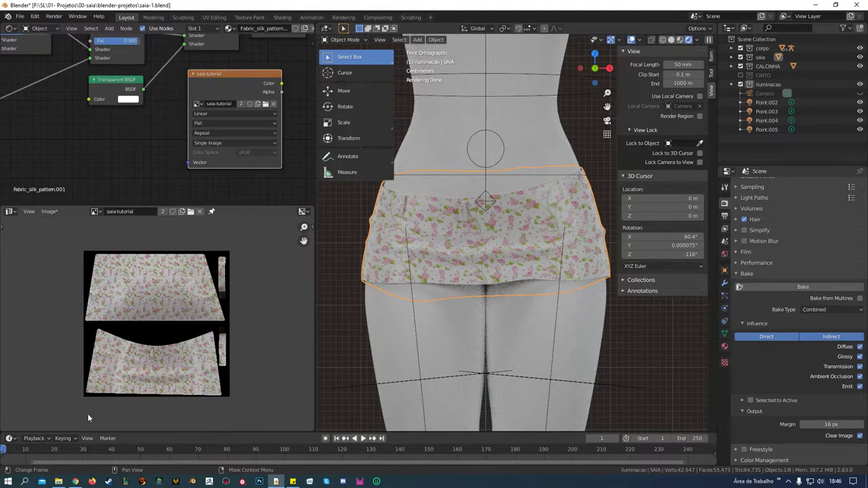
left_click(50, 212)
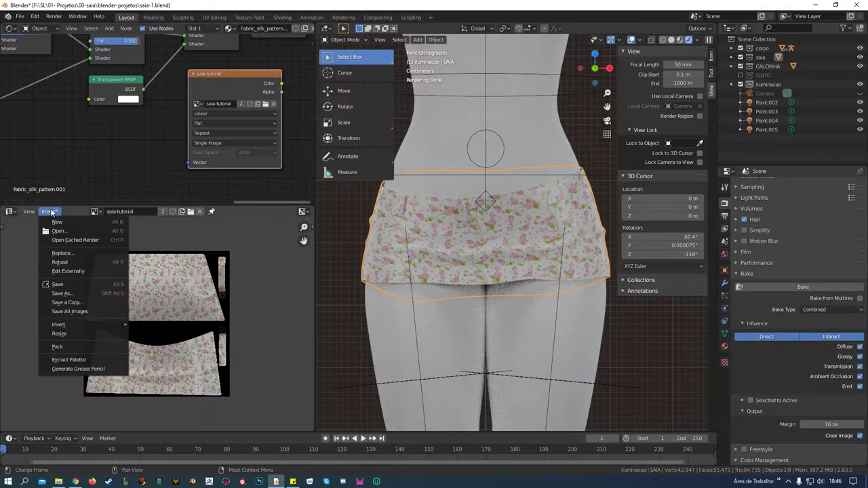
left_click(61, 293)
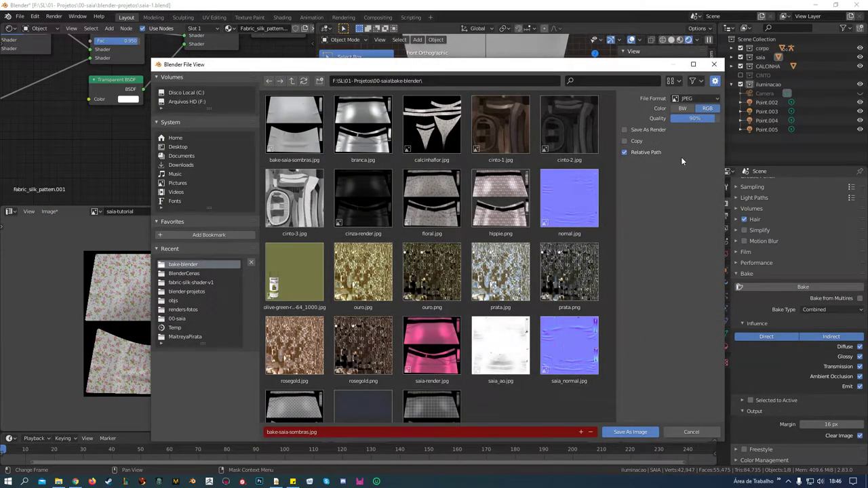
left_click(332, 432)
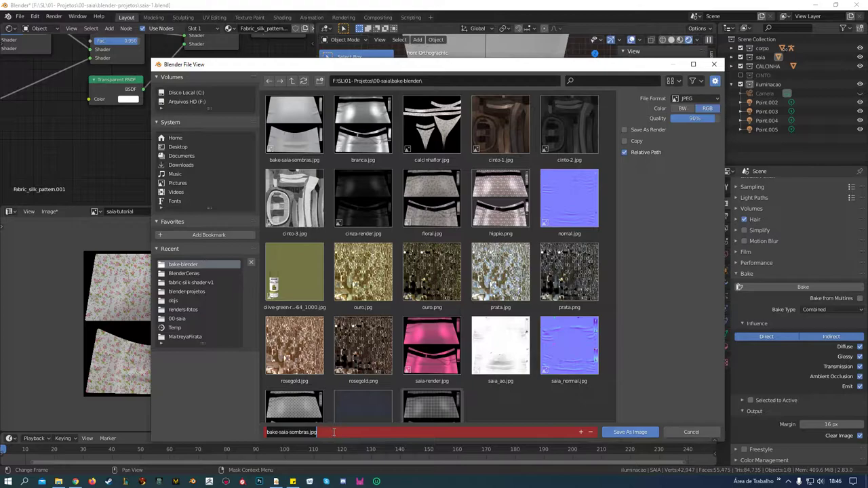
type("bake-fl")
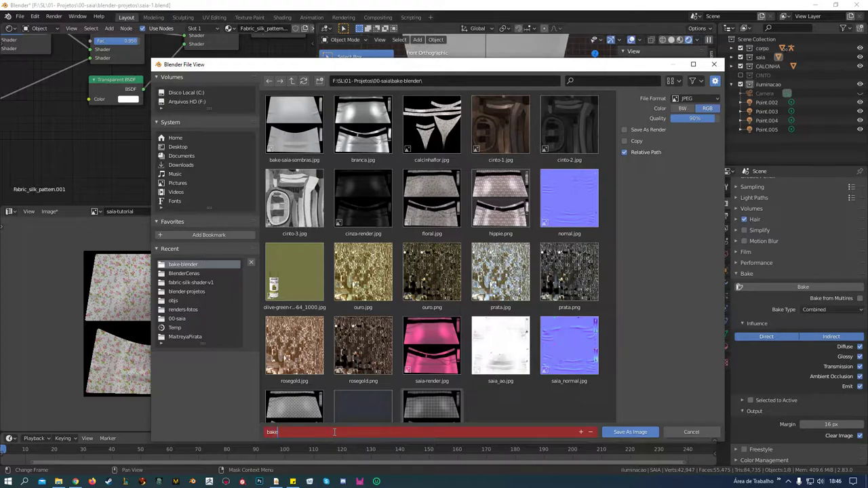
type("or")
left_click(638, 432)
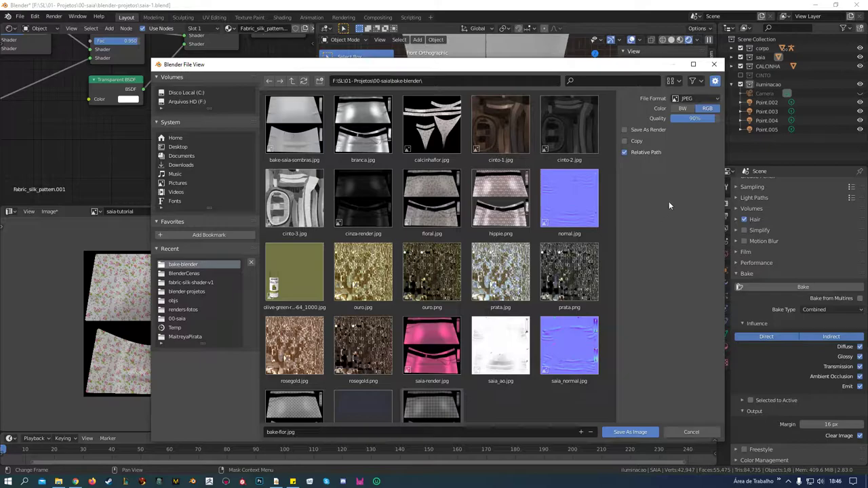
left_click_drag(710, 119, 720, 120)
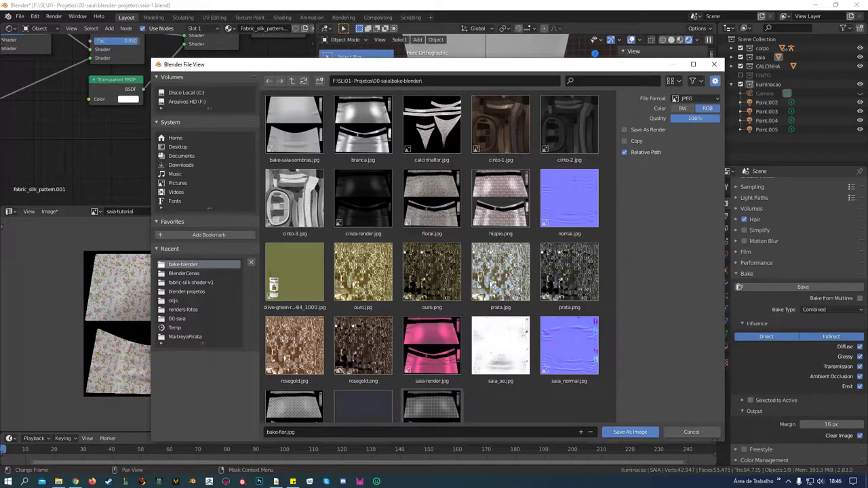
left_click(623, 433)
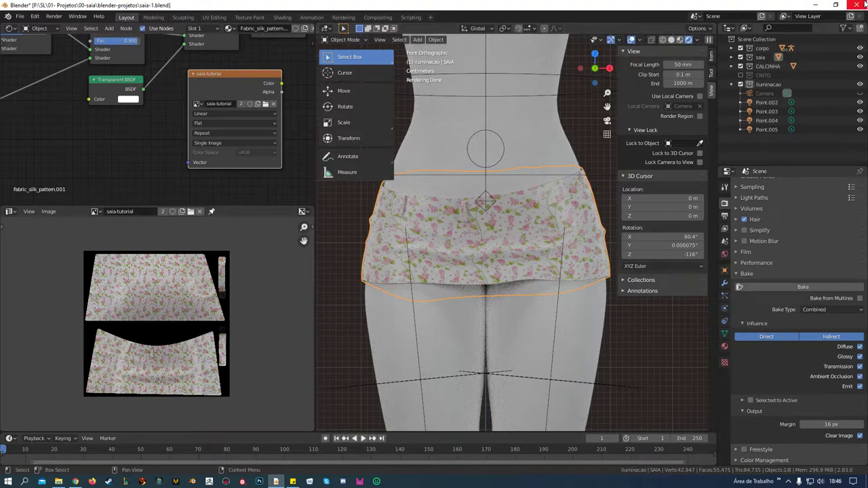
Step: Save the Blender project as texturizar.blend, then quit Blender
left_click(19, 17)
left_click(36, 85)
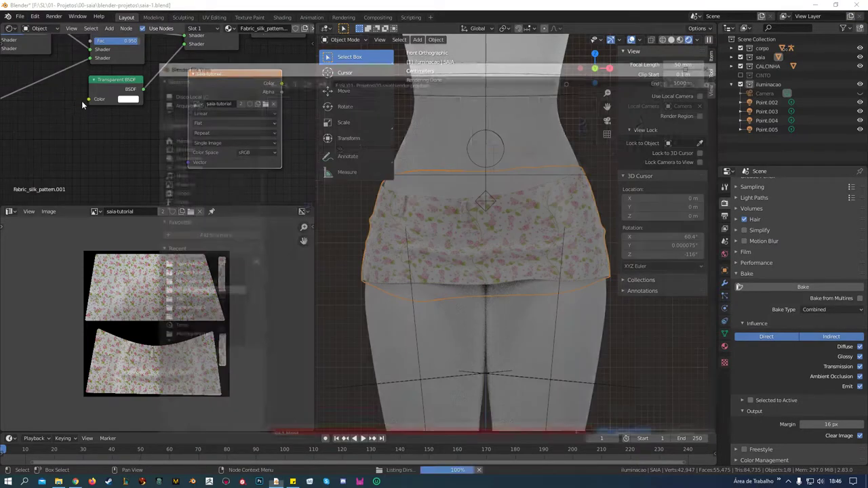
left_click(317, 434)
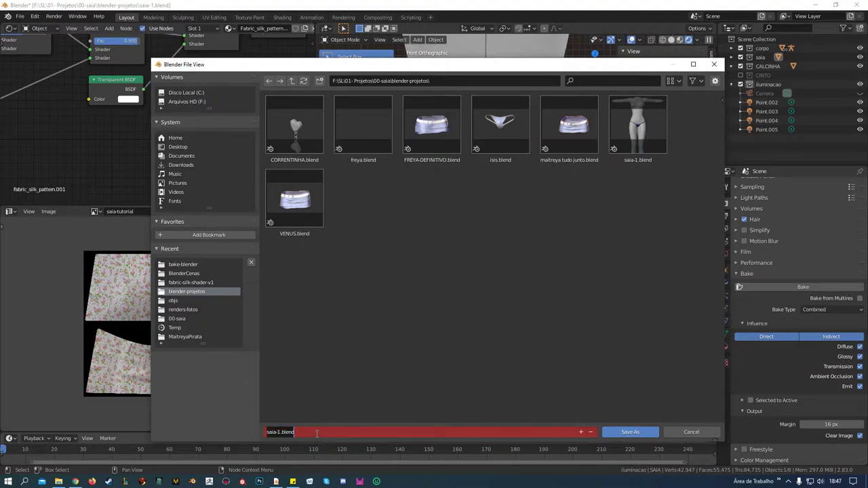
type("texturizar")
left_click(623, 434)
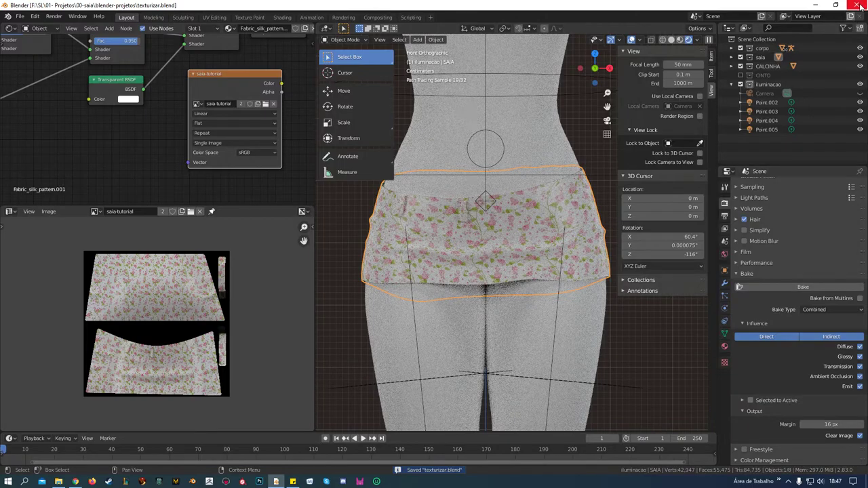
left_click(858, 6)
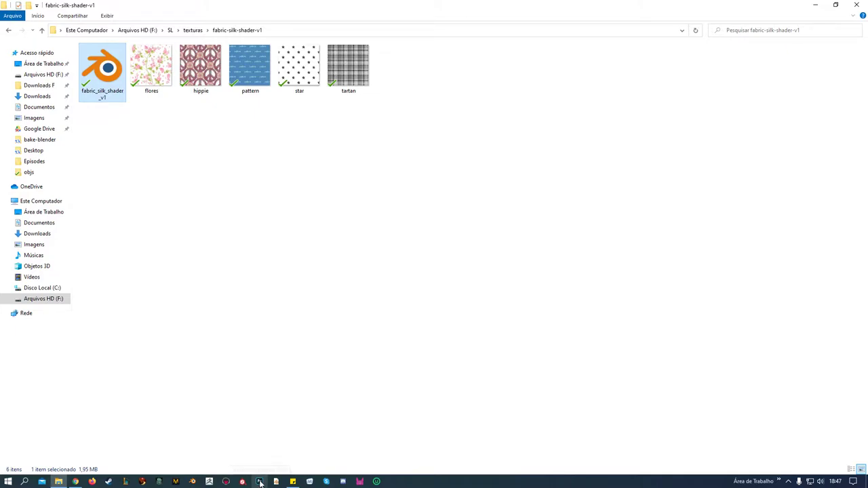
Step: Relaunch Blender 2.83, dismissing the older version, and load texturizar.blend from recent files
left_click(193, 482)
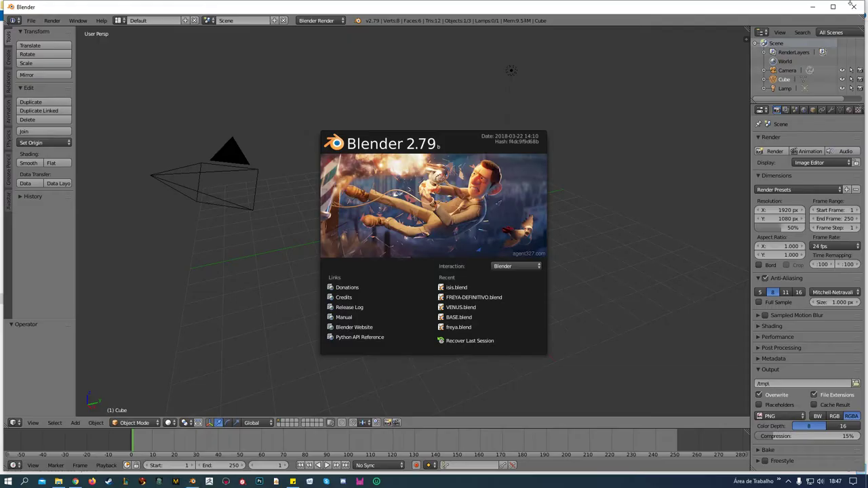
left_click(813, 7)
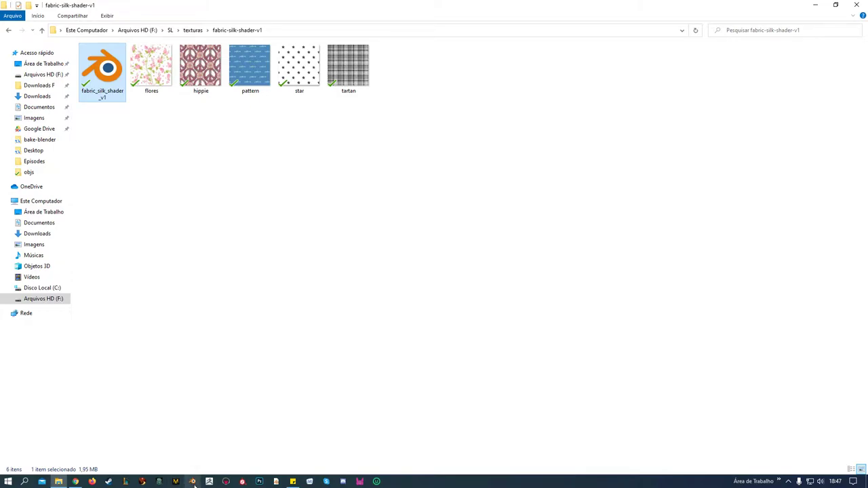
left_click(276, 483)
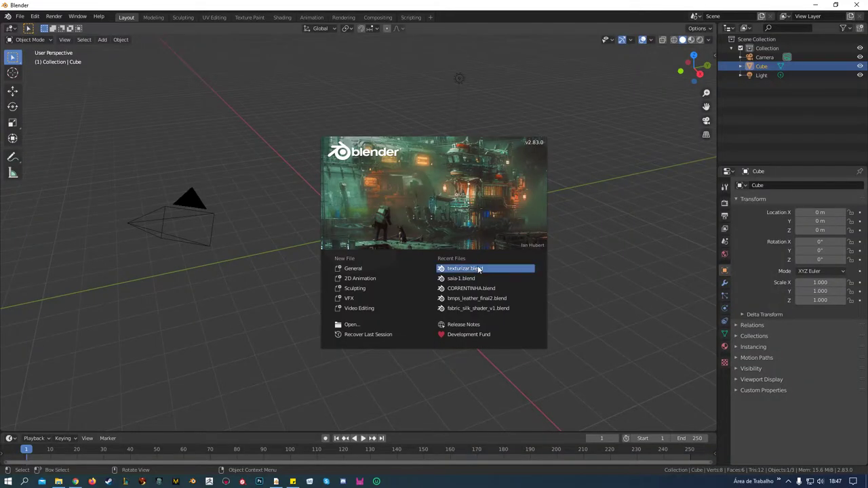
left_click(469, 269)
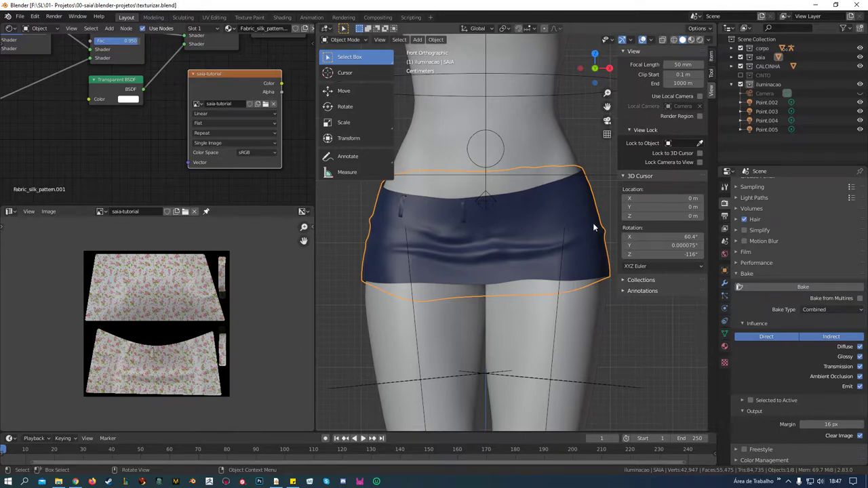
Step: Enable the skirt's Solidify modifier display in edit mode and the viewport
left_click(725, 282)
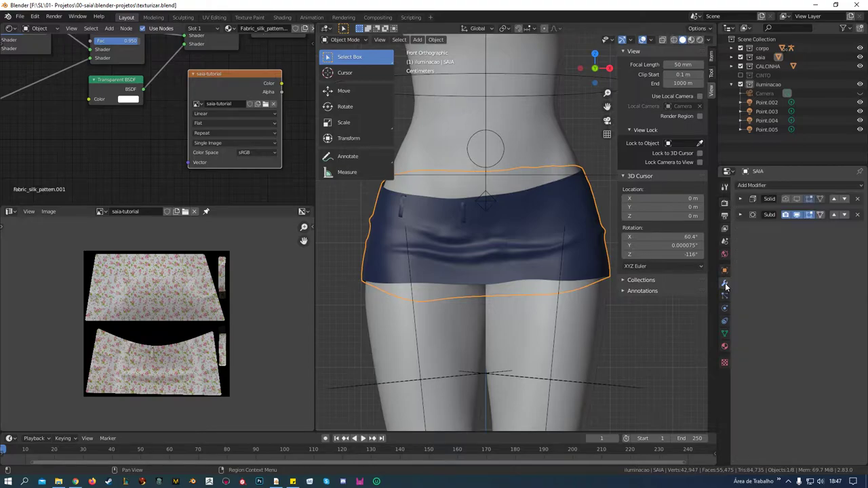
left_click(786, 198)
left_click(796, 198)
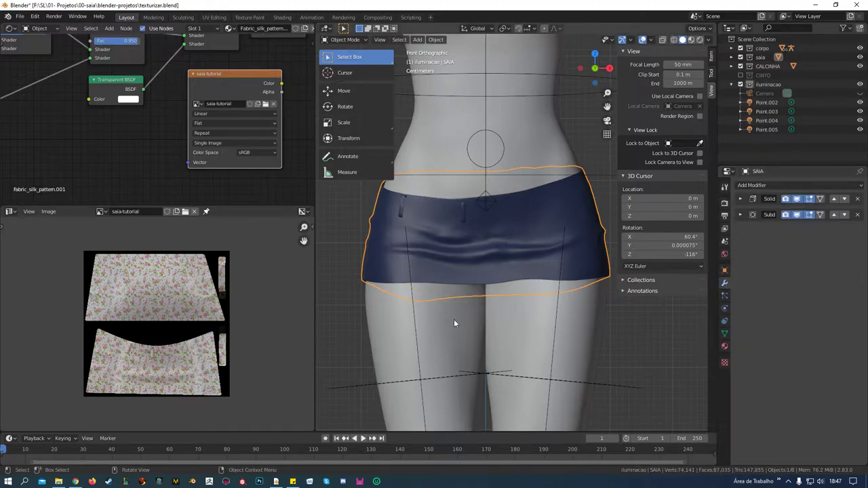
scroll(537, 293, "up", 2)
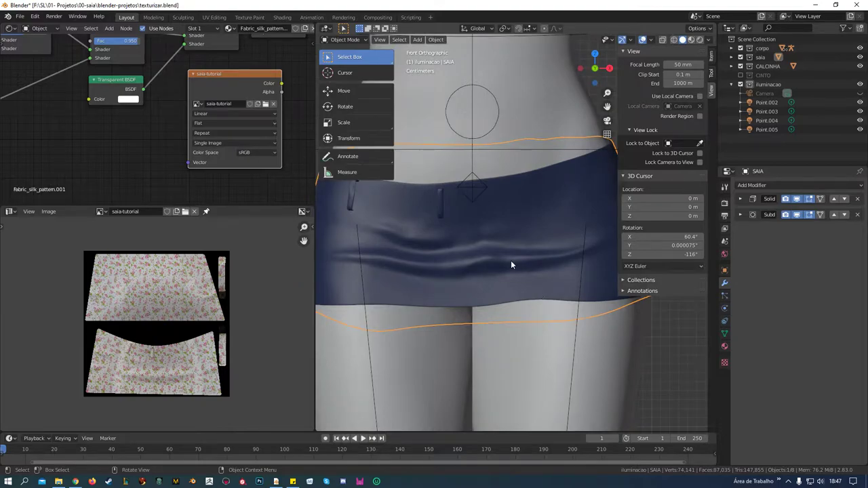
scroll(510, 260, "down", 2)
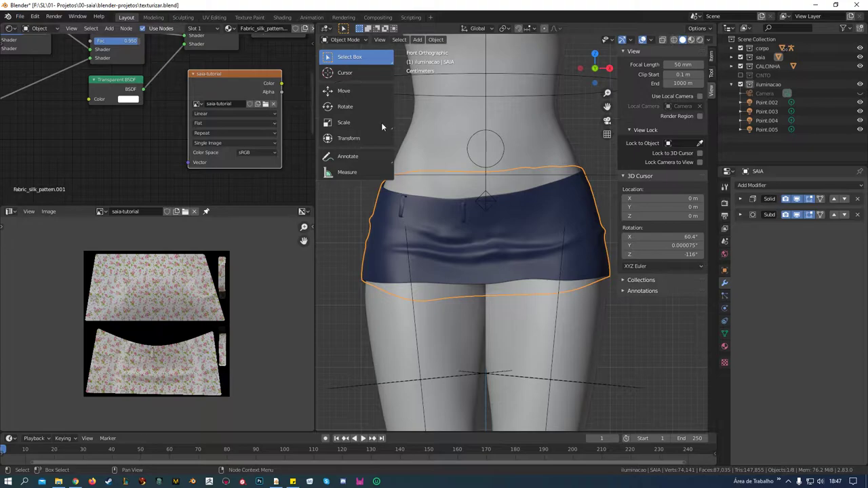
left_click(19, 16)
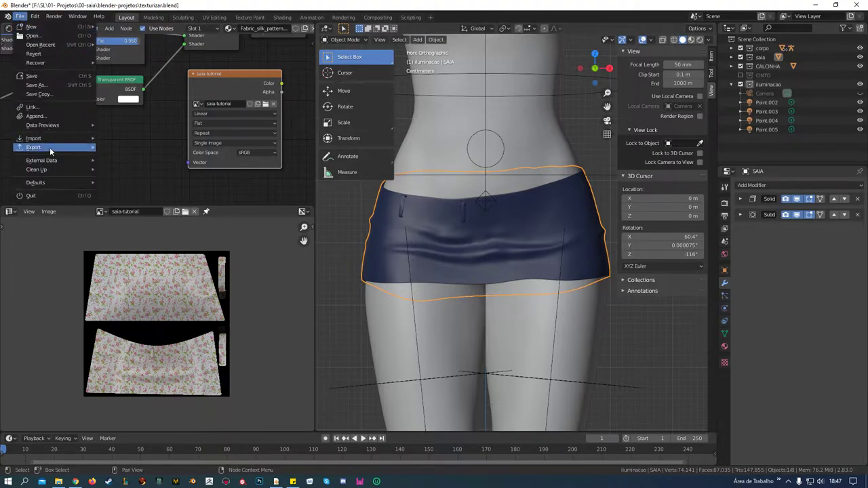
mouse_move(34, 147)
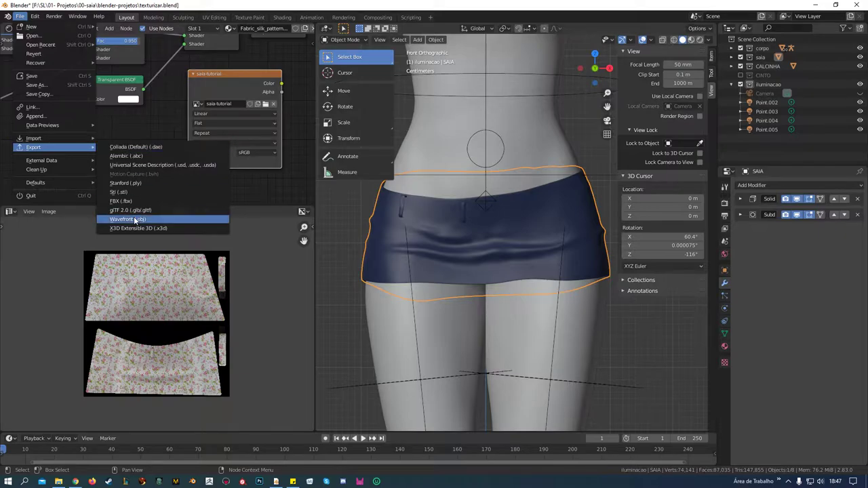
Step: Export only the selected skirt as Wavefront OBJ texturizar-no-photoshop.obj in the objs folder
left_click(135, 220)
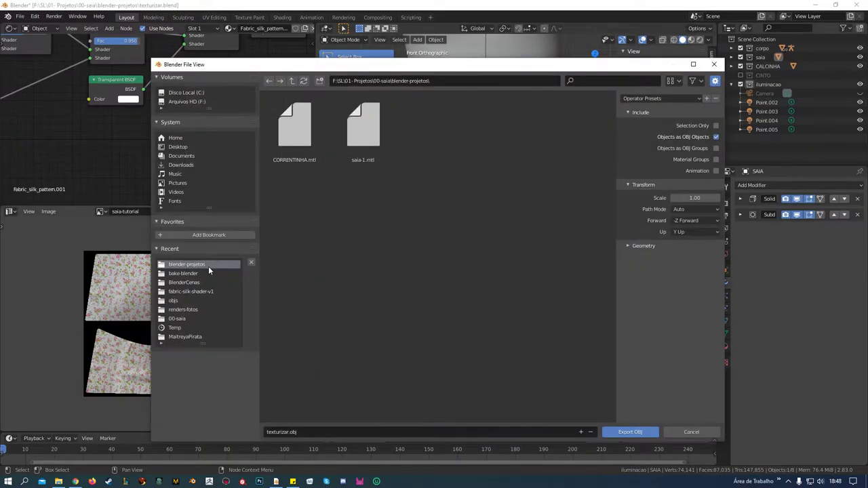
left_click(184, 301)
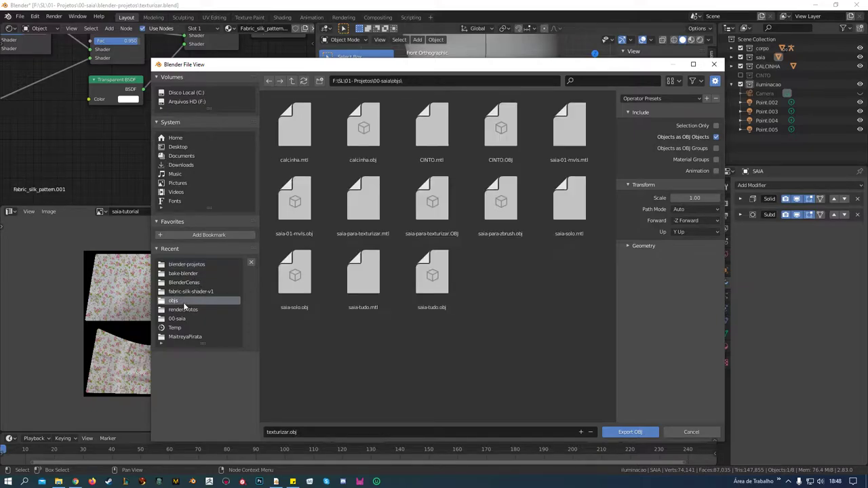
left_click(383, 432)
type("tex")
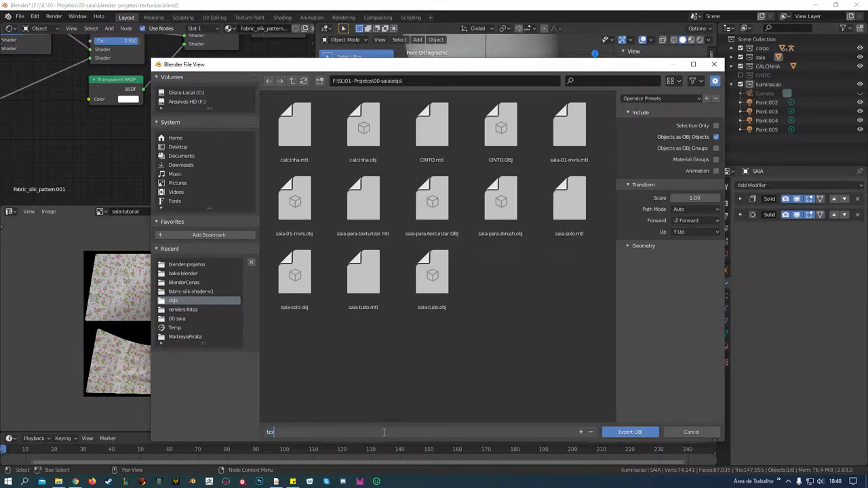
type("turizar")
type("-no-pho")
type("toshop")
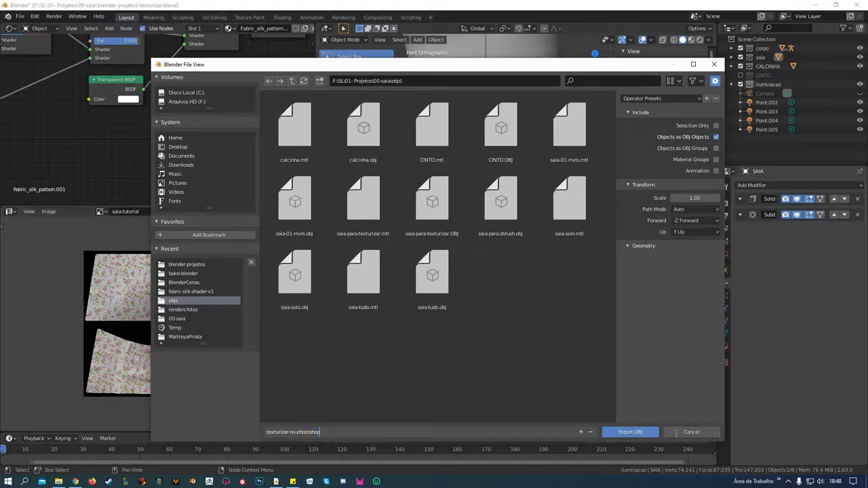
left_click(716, 126)
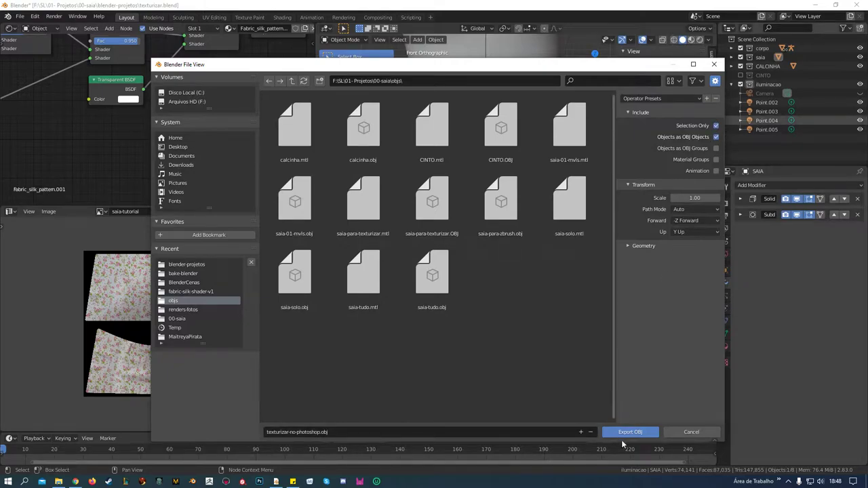
left_click(627, 432)
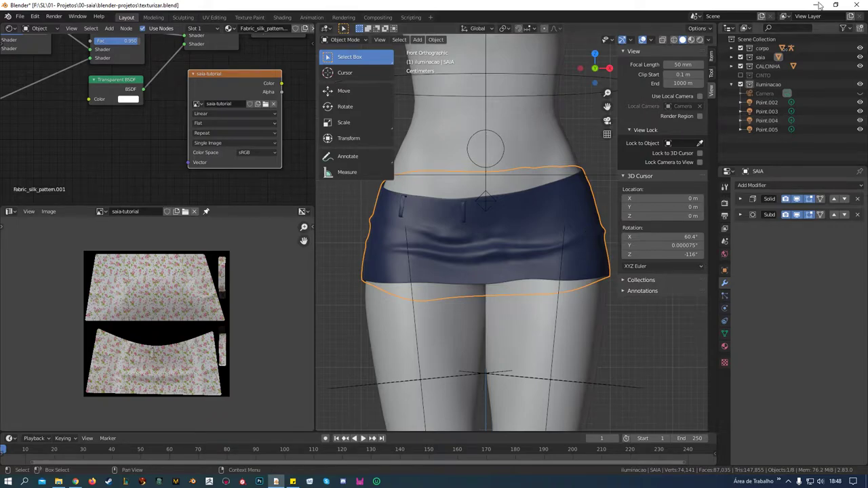
Step: Quit Blender without saving the scene and start Photoshop from the taskbar
left_click(863, 5)
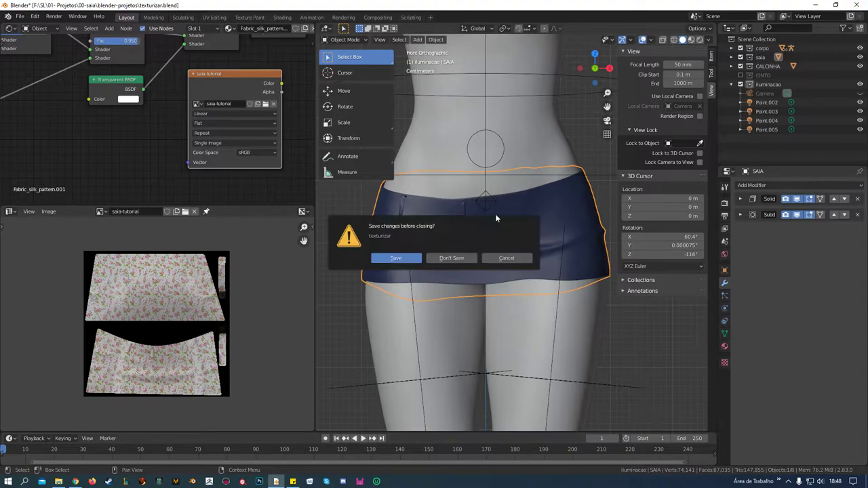
left_click(446, 258)
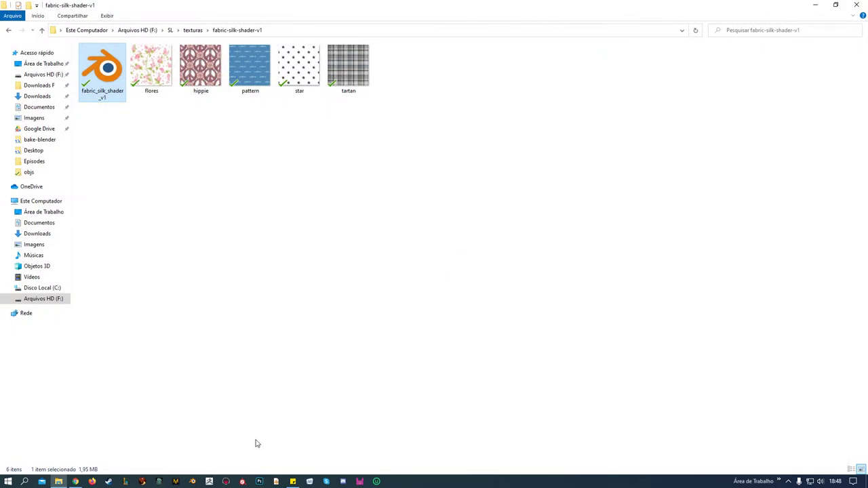
left_click(259, 482)
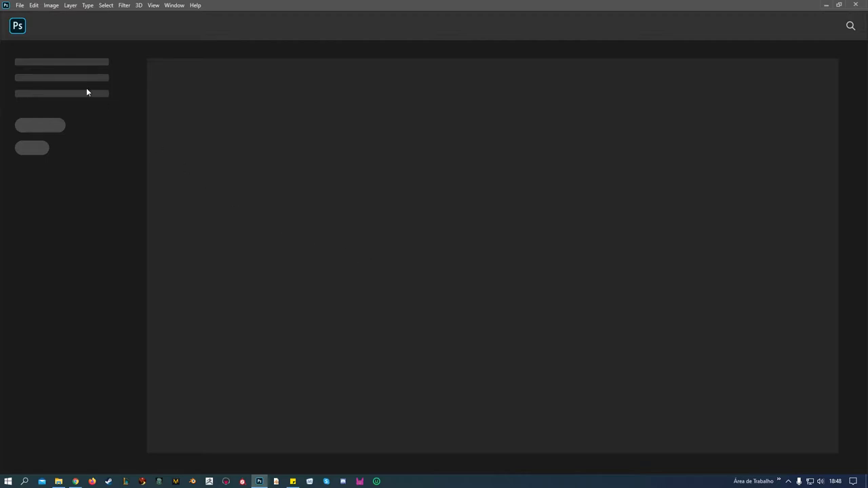
Step: Open the texturizar-no-photoshop.obj model file in Photoshop
left_click(19, 5)
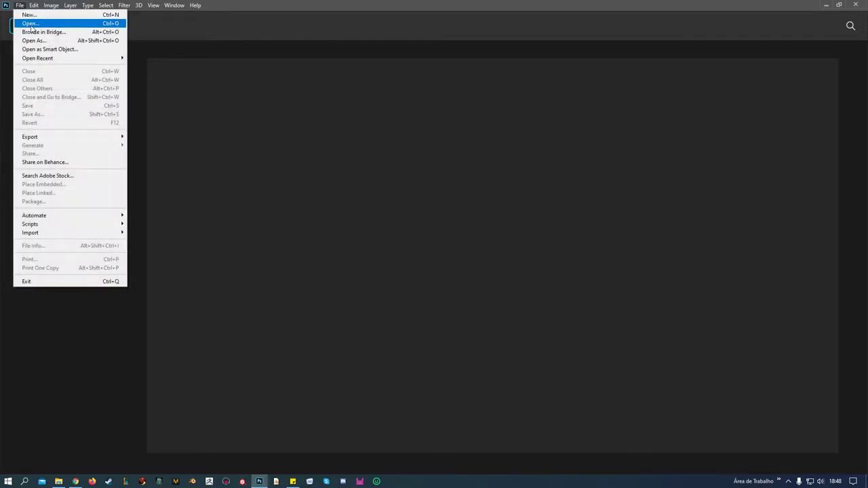
left_click(30, 24)
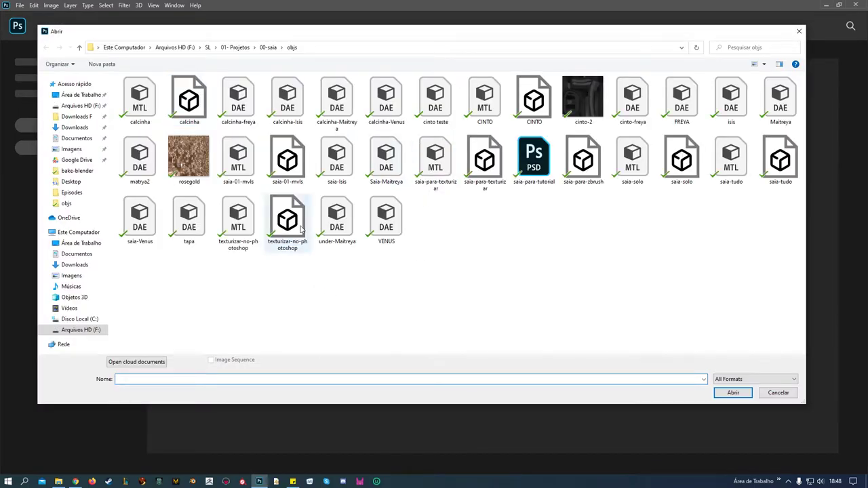
left_click(301, 230)
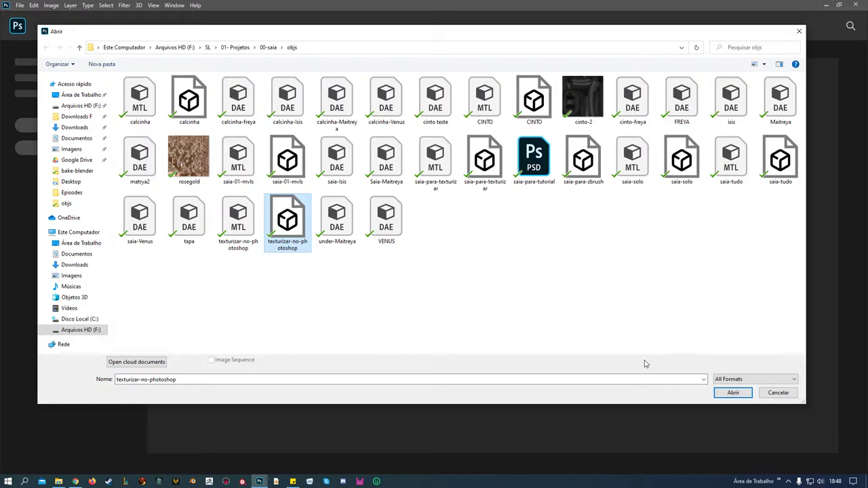
left_click(733, 392)
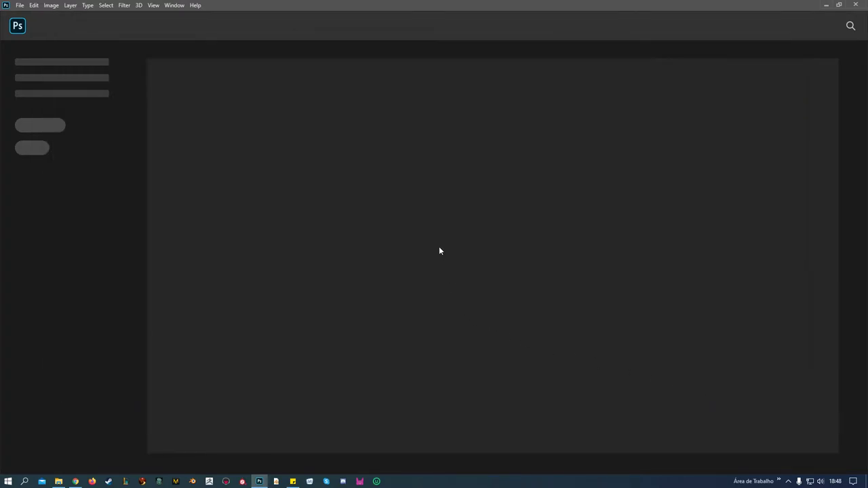
Step: Set the new 3D document's width and height to 2048 px and accept
left_click(380, 176)
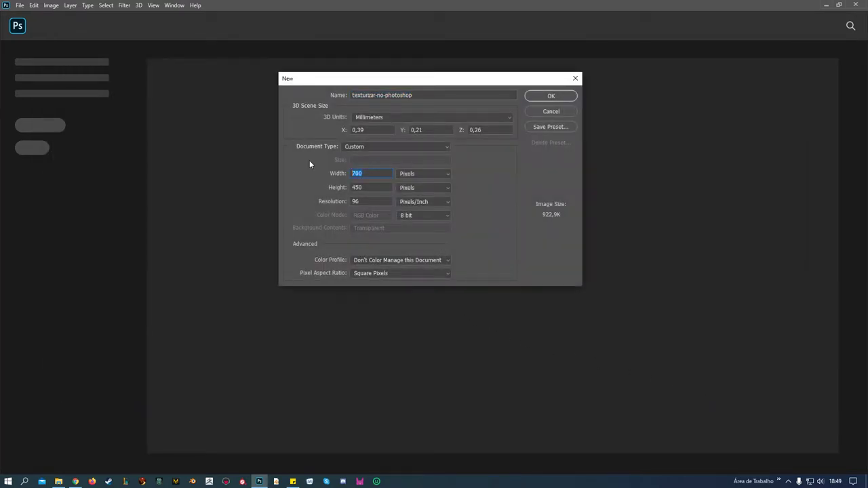
type("2048")
double_click(366, 188)
type("2048")
left_click(546, 99)
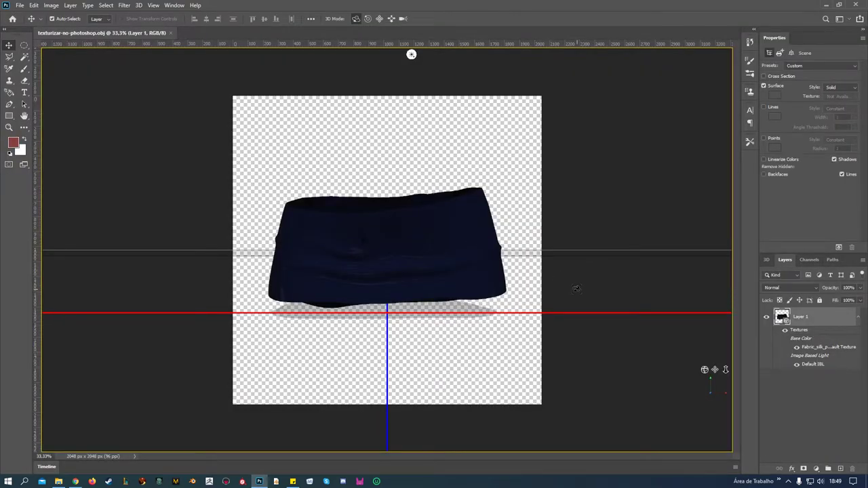
Step: Turn off IBL on the 3D scene's Environment
scroll(575, 289, "up", 1)
scroll(576, 289, "up", 1)
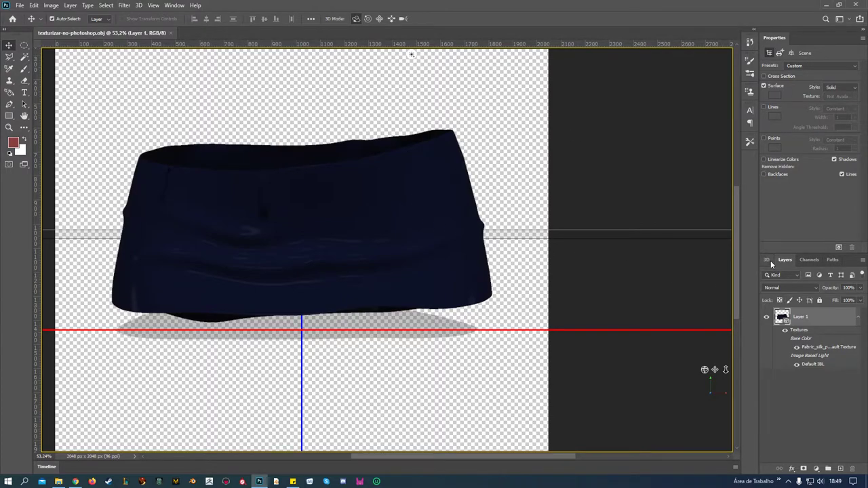
left_click(766, 261)
left_click(789, 287)
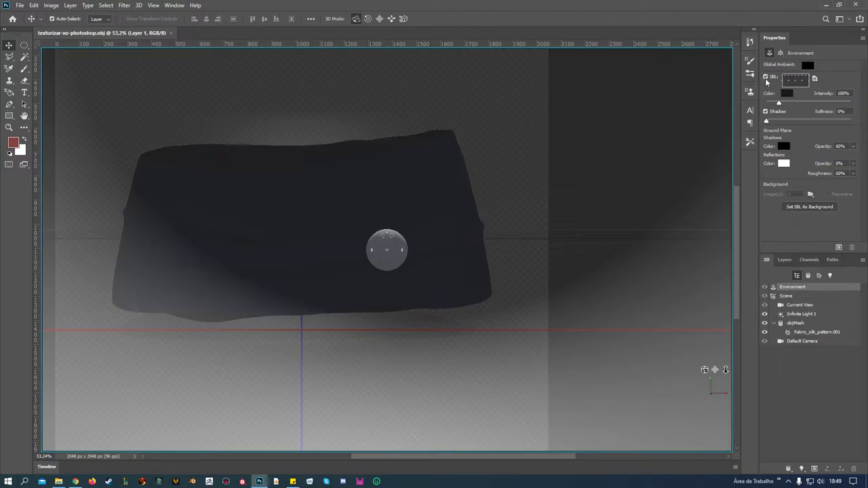
left_click(765, 77)
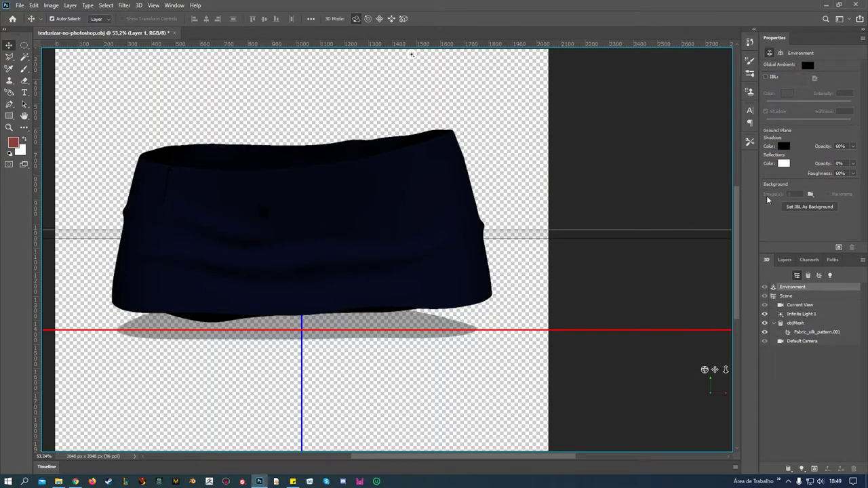
Step: Apply the Day Lights preset via Infinite Light 1, then select objMesh
left_click(799, 314)
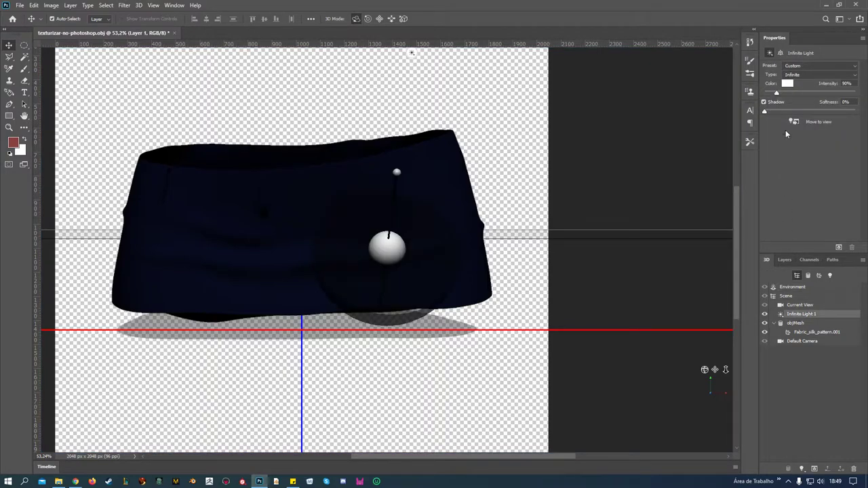
left_click(790, 65)
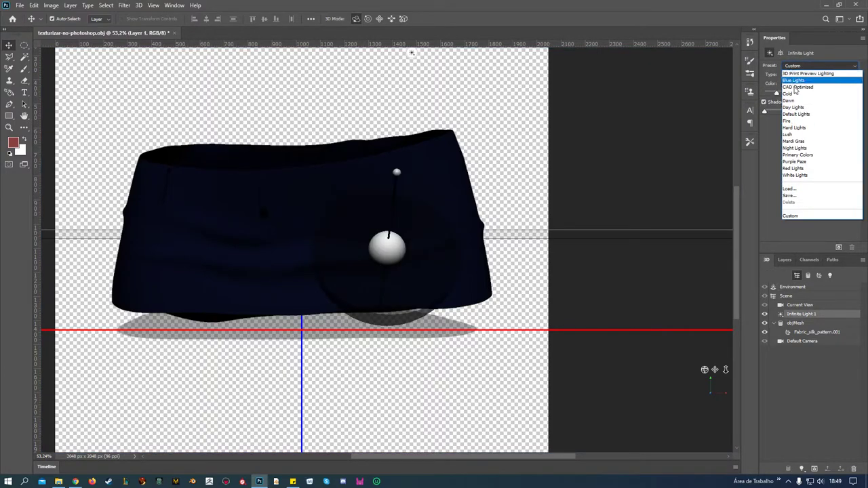
left_click(793, 107)
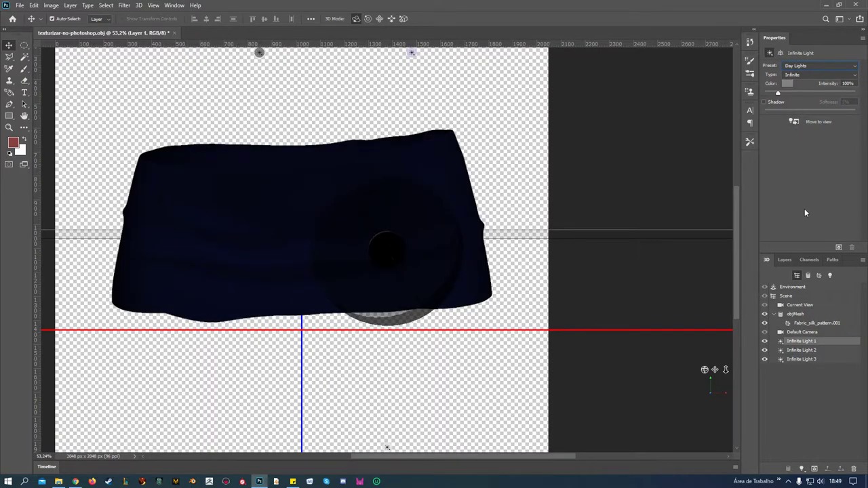
left_click(795, 314)
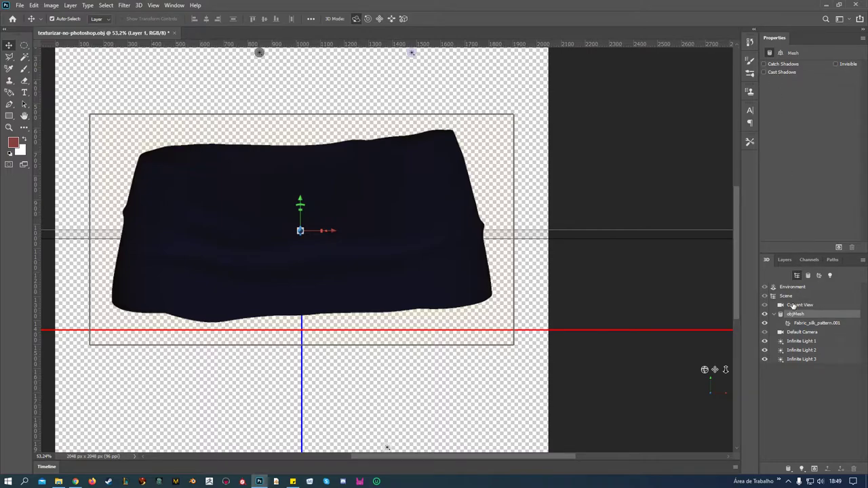
Step: Set the Fabric_silk_pattern.001 material's base colour to white
left_click(809, 323)
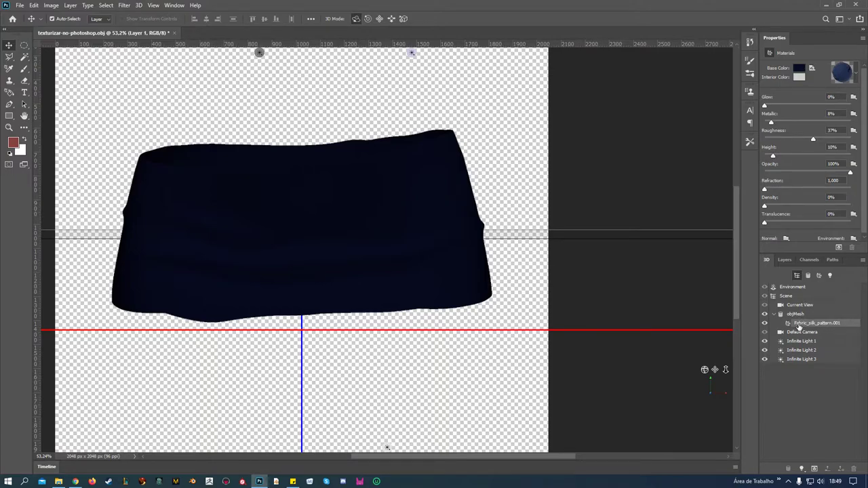
left_click(798, 70)
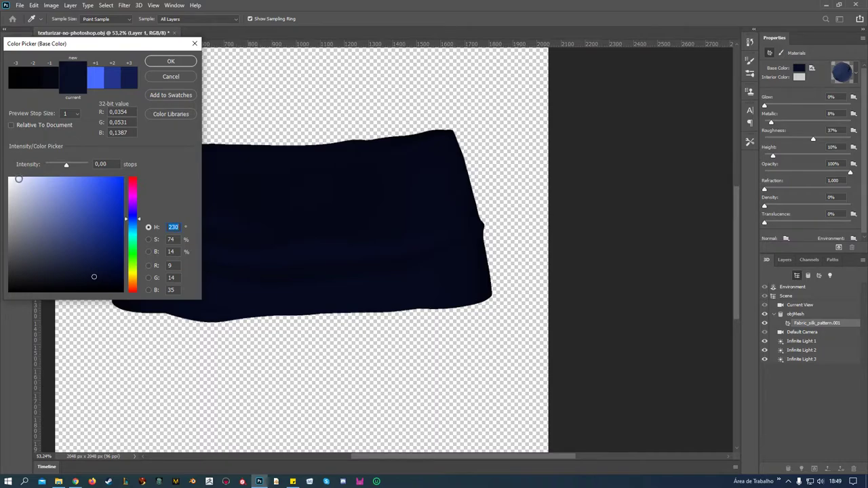
left_click_drag(17, 179, 2, 171)
left_click(170, 61)
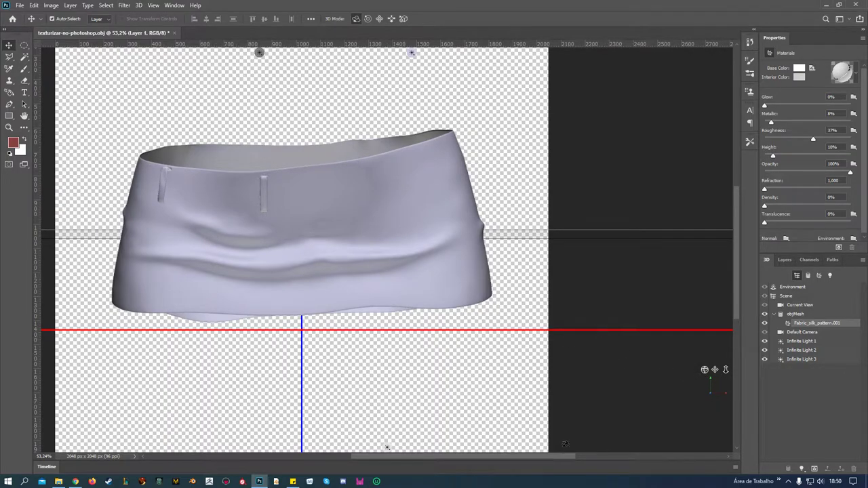
Step: Orbit around the skirt, then reset the view to the Default Camera
left_click_drag(530, 454, 507, 455)
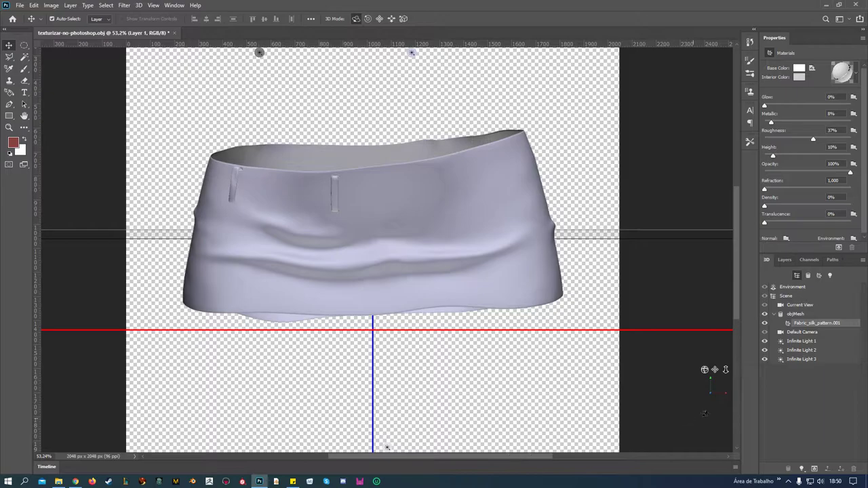
left_click_drag(705, 369, 714, 369)
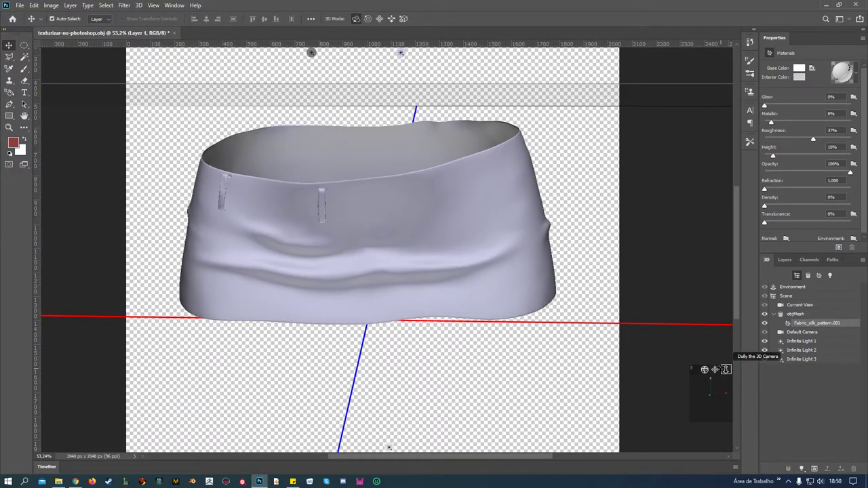
right_click(704, 391)
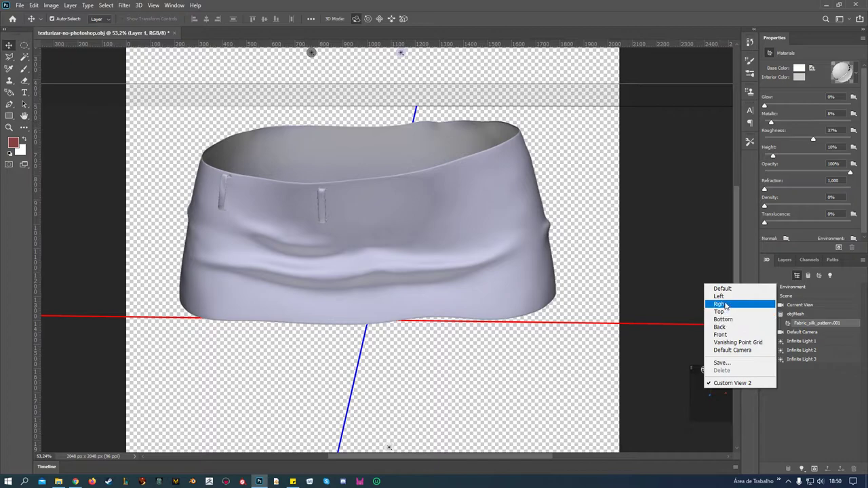
left_click(730, 350)
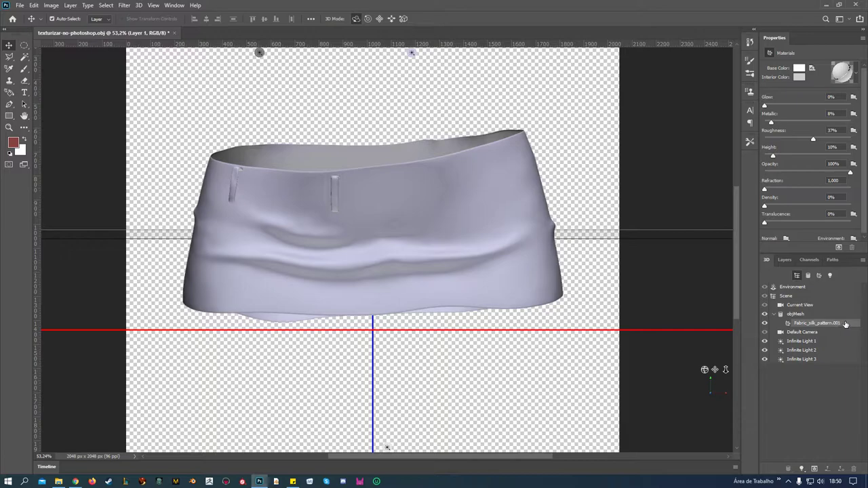
Step: Open the material's base colour texture and bake-flor.jpg from the bake-blender folder
left_click(812, 68)
left_click(807, 77)
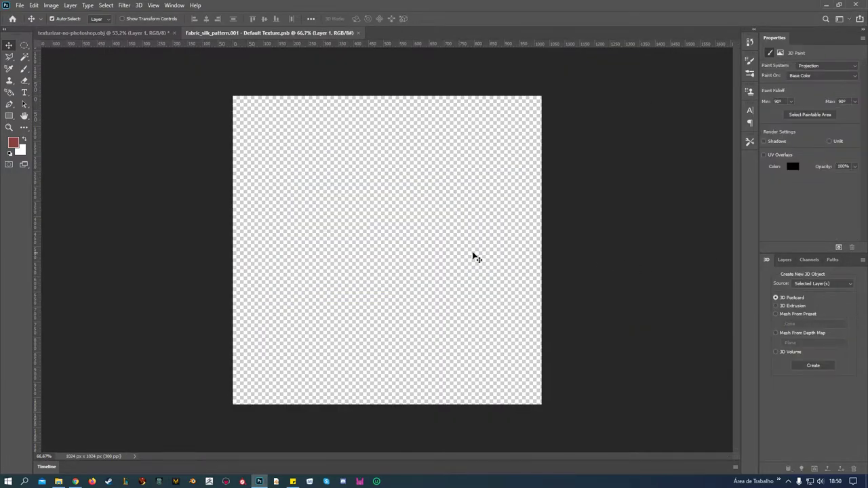
left_click(21, 6)
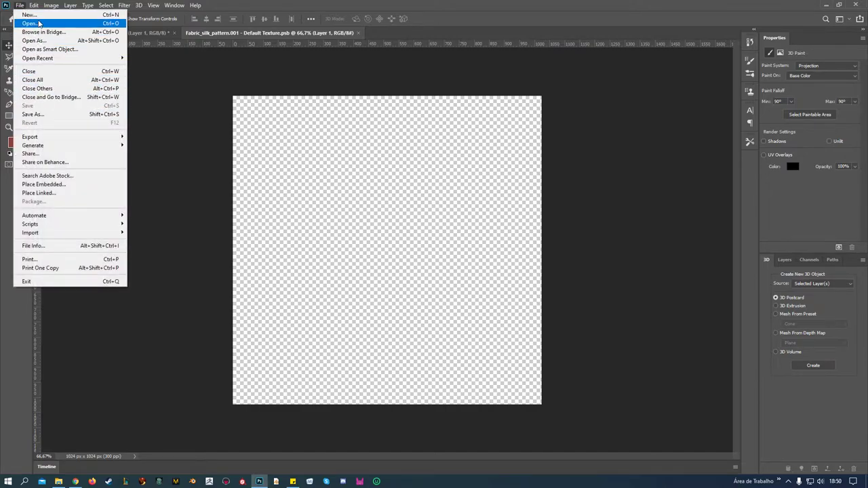
left_click(30, 23)
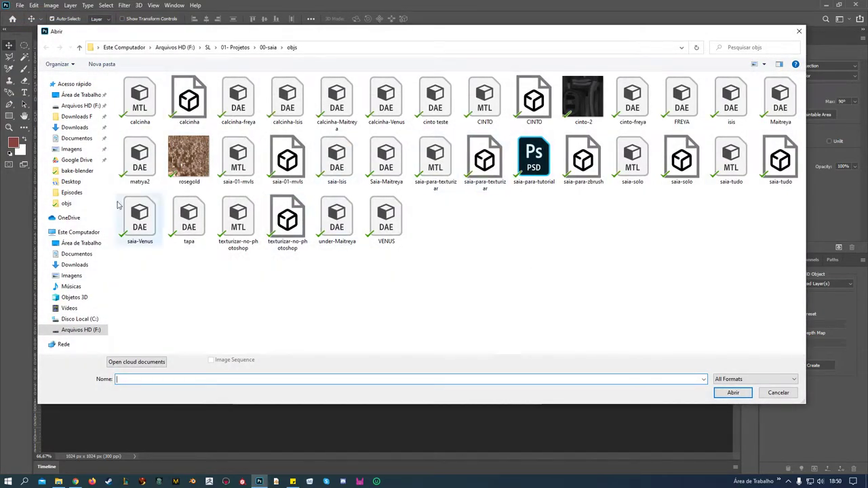
left_click(76, 170)
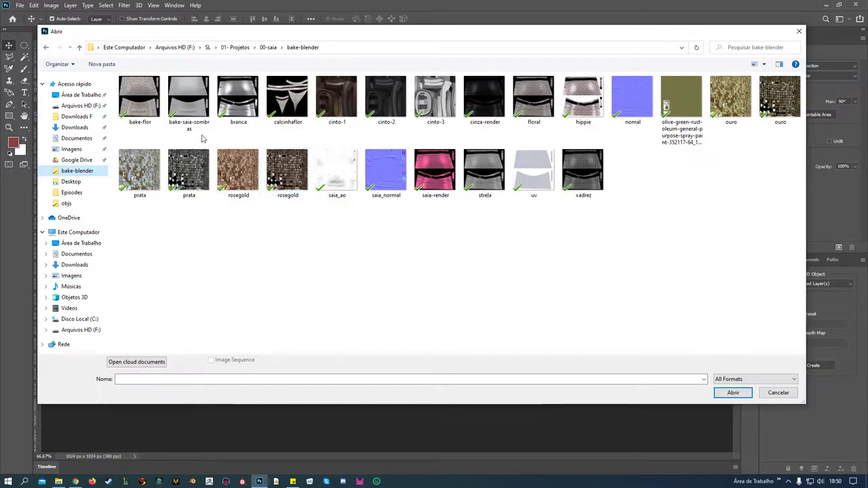
left_click(139, 99)
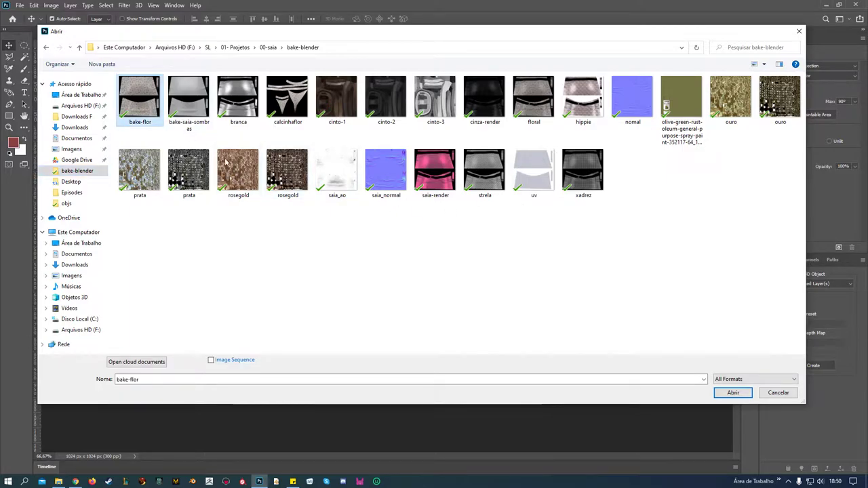
left_click(732, 392)
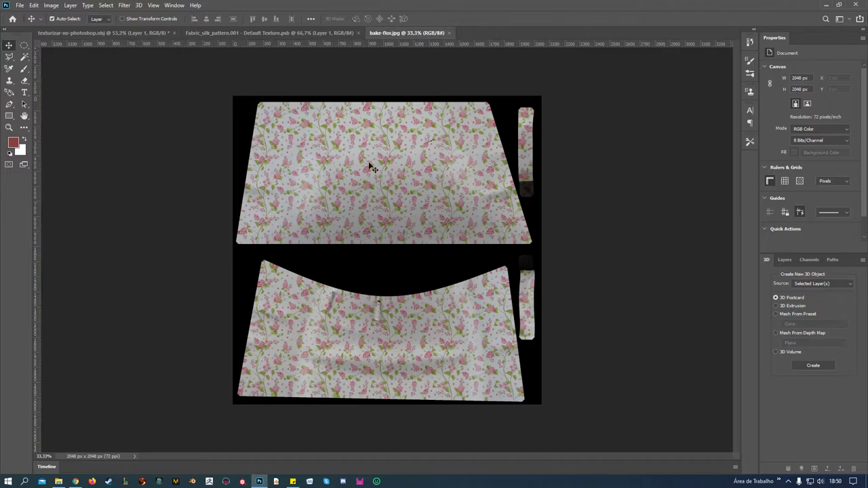
Step: Compare the open documents, ending on the Fabric_silk_pattern.001 texture tab
left_click(287, 32)
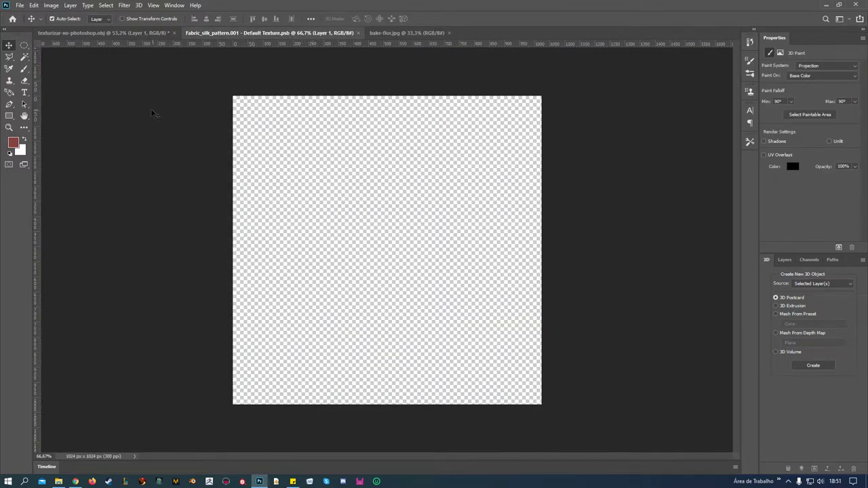
left_click(108, 33)
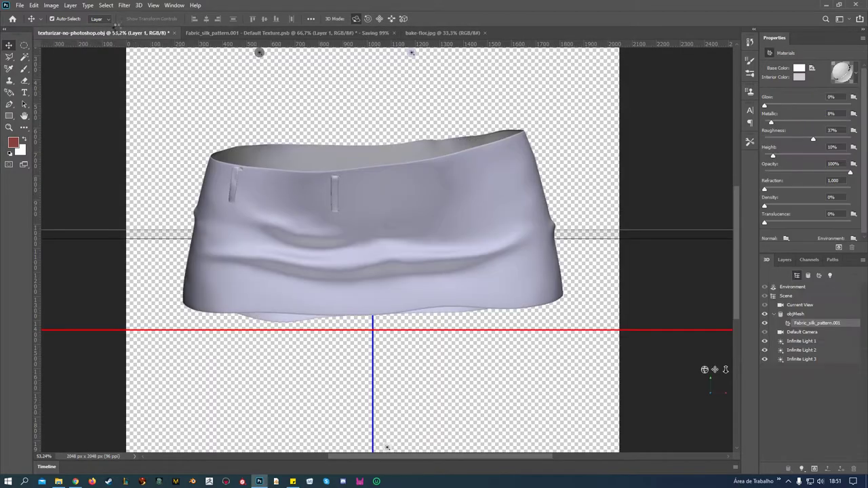
left_click(234, 33)
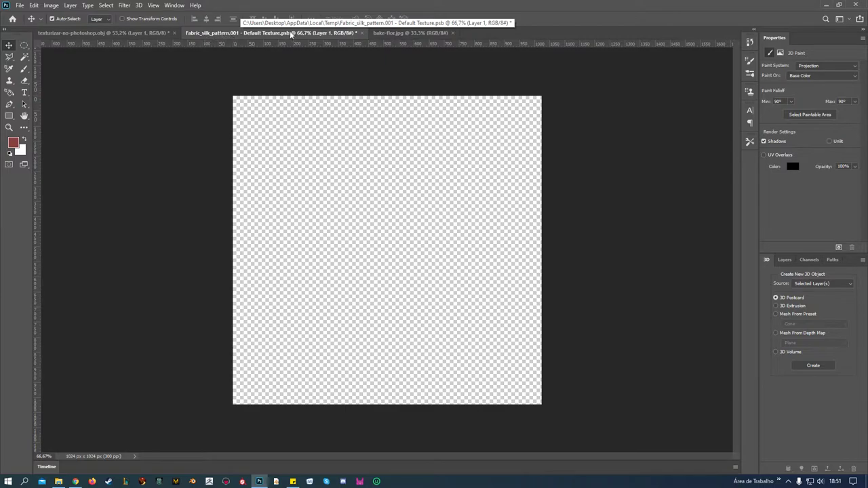
left_click(403, 33)
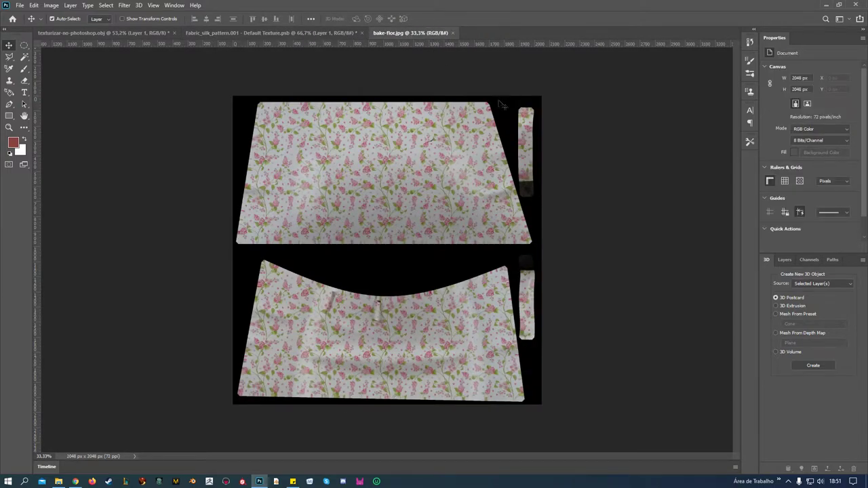
left_click(266, 33)
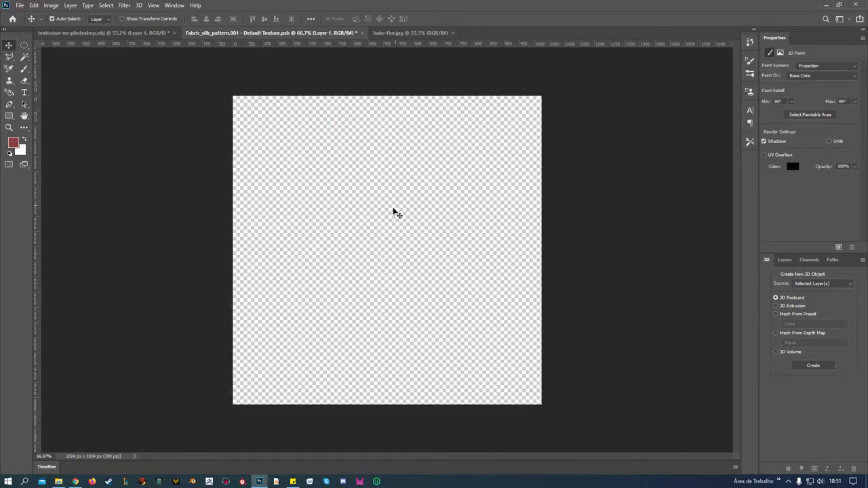
Step: Resize the texture to 200% (2048 × 2048 px) and zoom out to fit
left_click(50, 5)
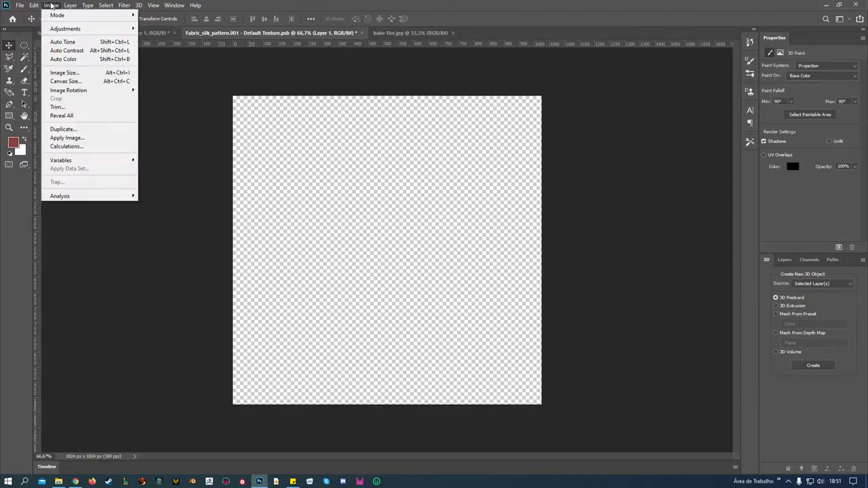
left_click(79, 73)
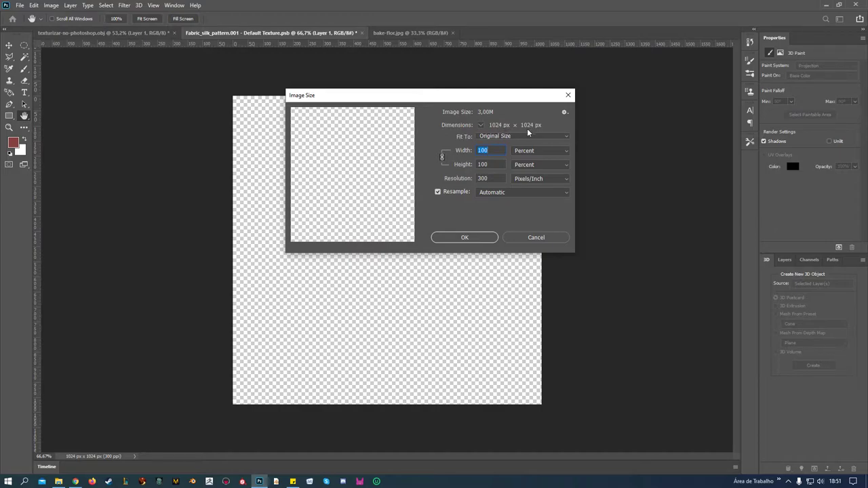
type("200")
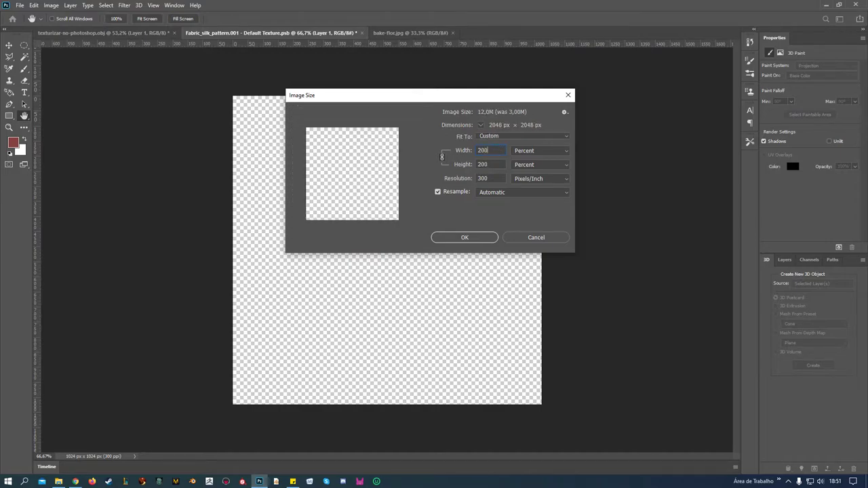
left_click(465, 237)
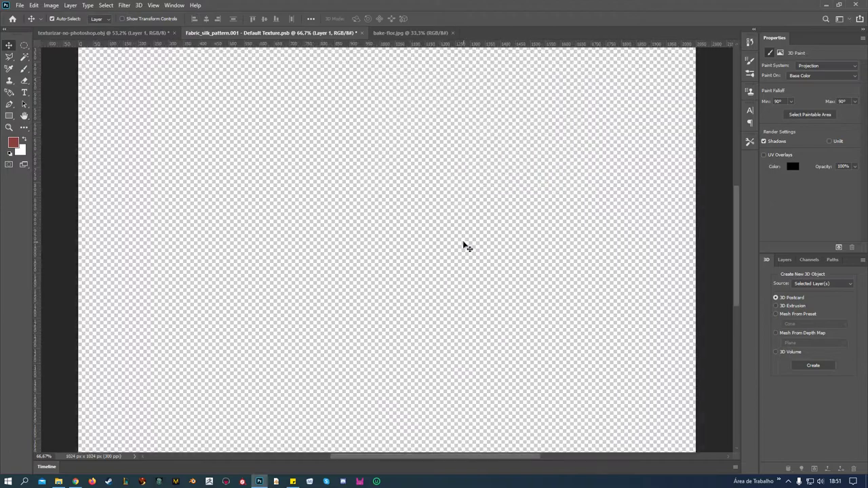
key("v")
scroll(459, 248, "down", 2)
scroll(460, 248, "down", 1)
scroll(460, 248, "down", 1)
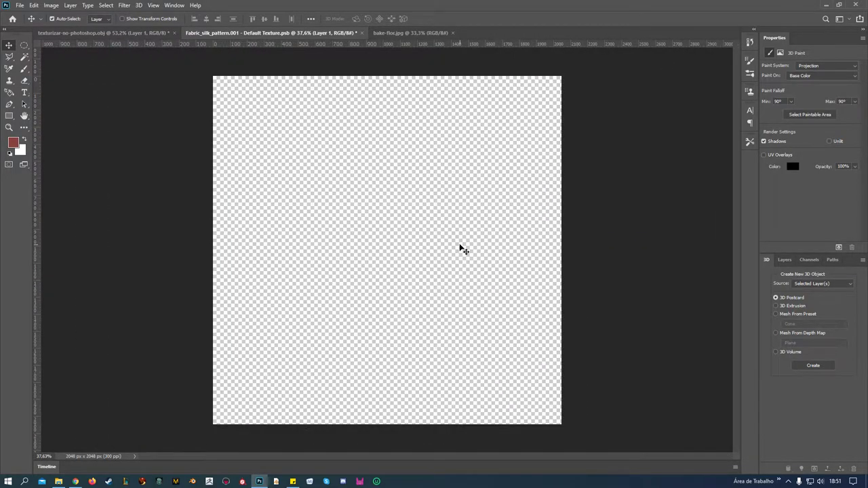
Step: Copy the whole bake-flor floral bake and paste it into Fabric_silk_pattern.001
left_click(410, 33)
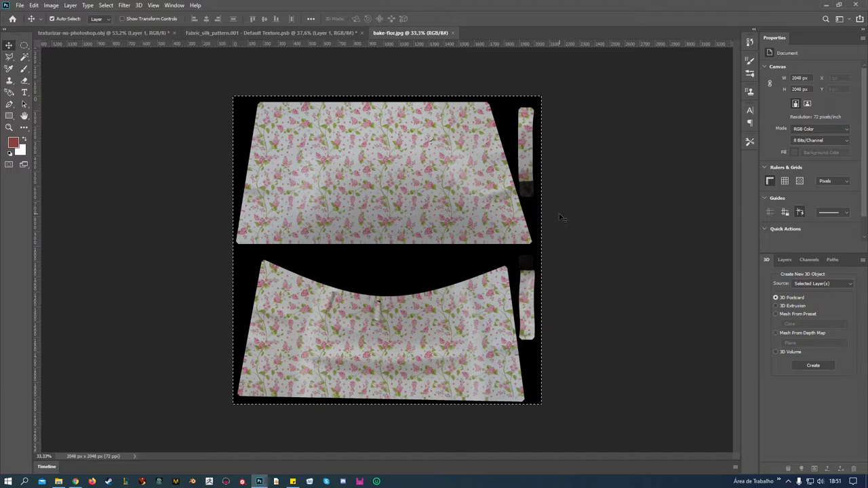
key("ctrl")
left_click(281, 34)
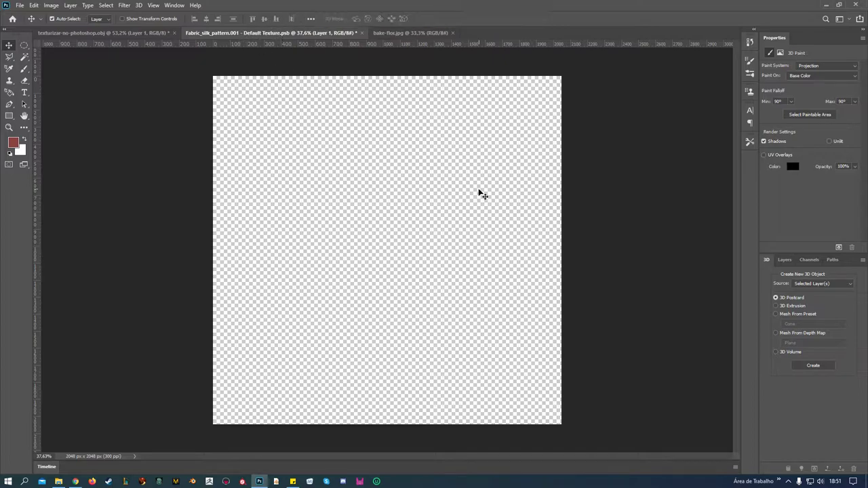
key("ctrl+v")
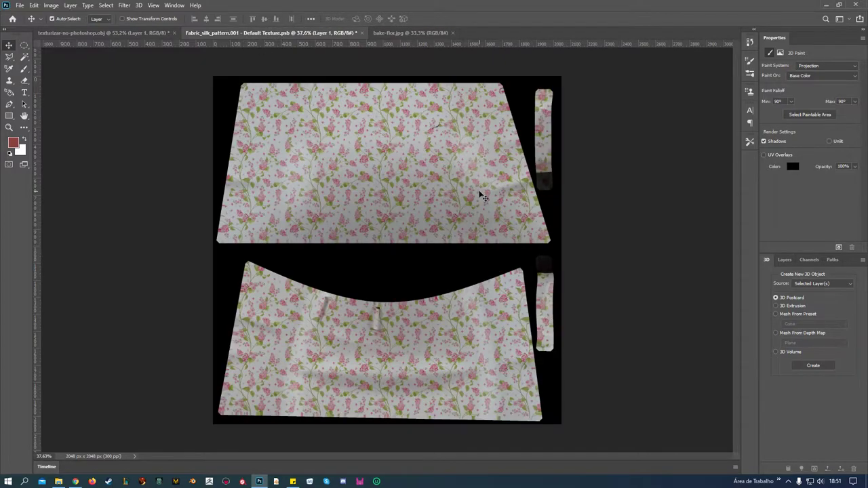
Step: Close bake-flor, then close the texture document and save its changes
left_click(422, 33)
left_click(452, 32)
left_click(361, 32)
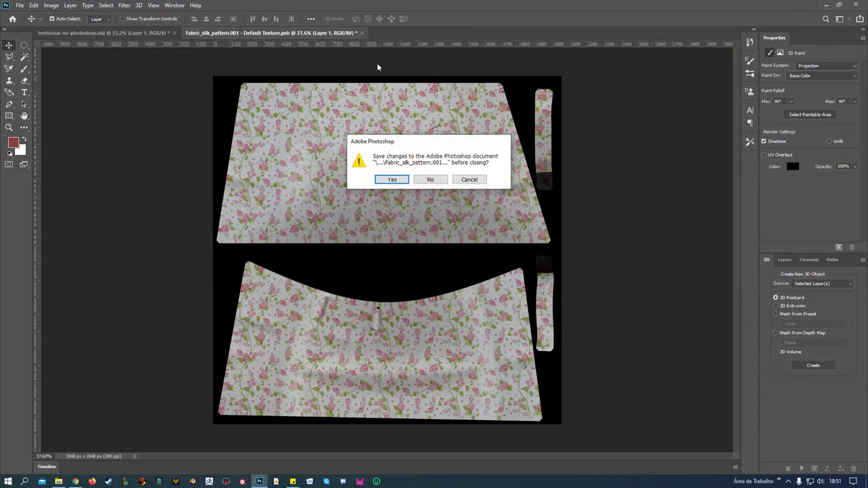
left_click(392, 179)
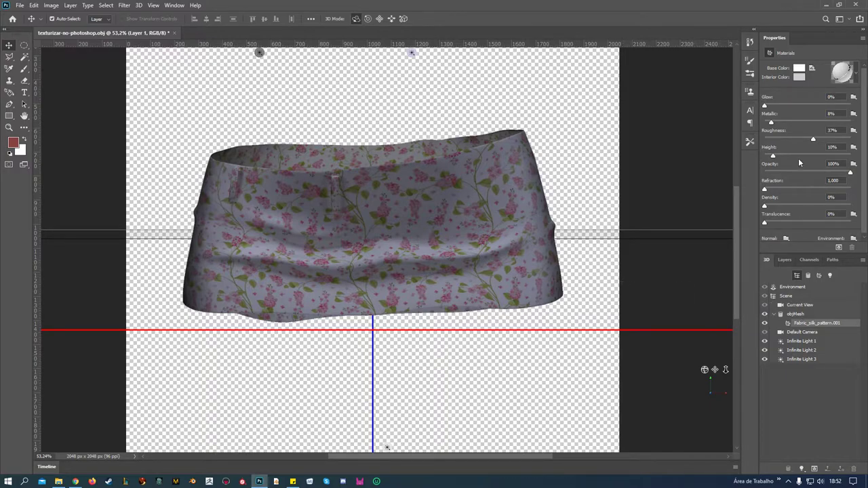
Step: Edit the Base Color texture from Materials properties and show its Layers panel
left_click(812, 68)
left_click(812, 79)
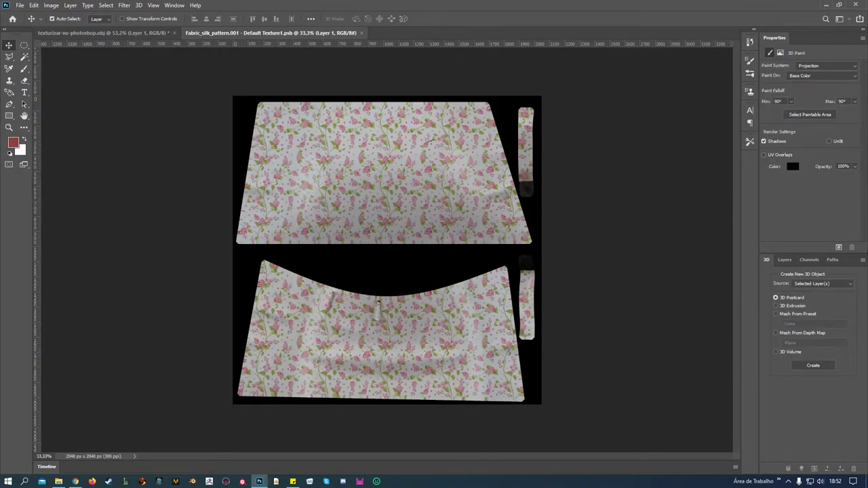
left_click(784, 259)
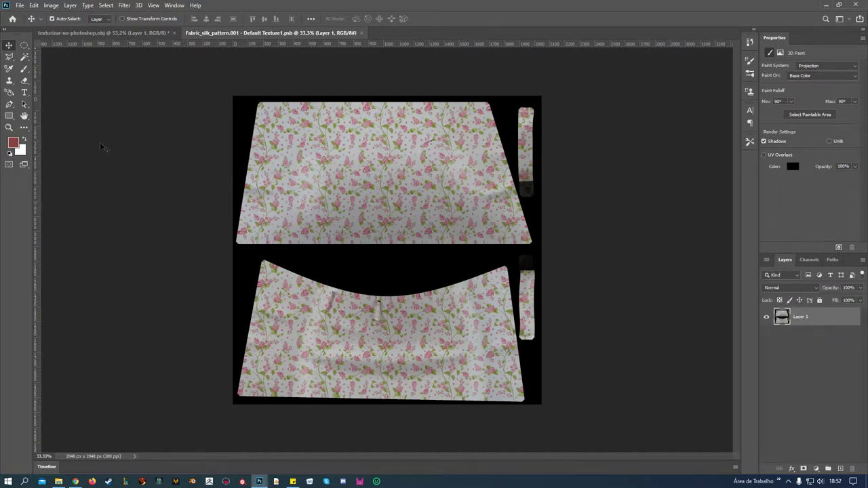
Step: Open bake-saia-sombras.jpg and pick the Clone Stamp tool
left_click(19, 5)
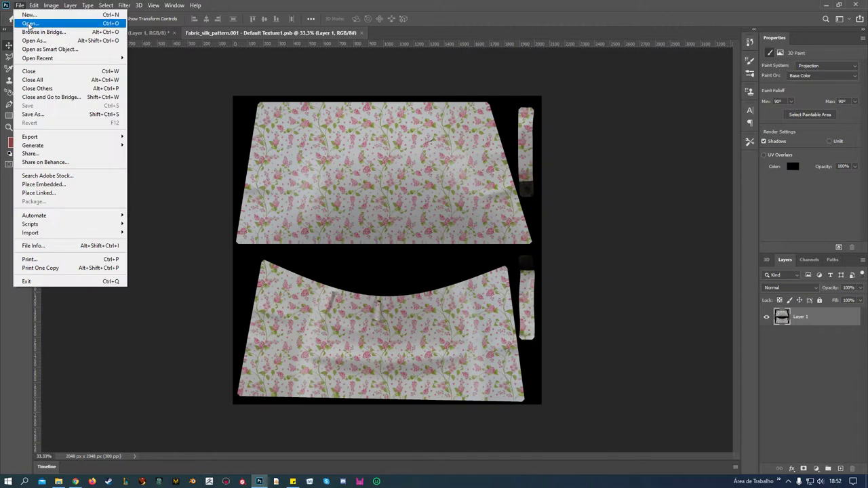
left_click(29, 24)
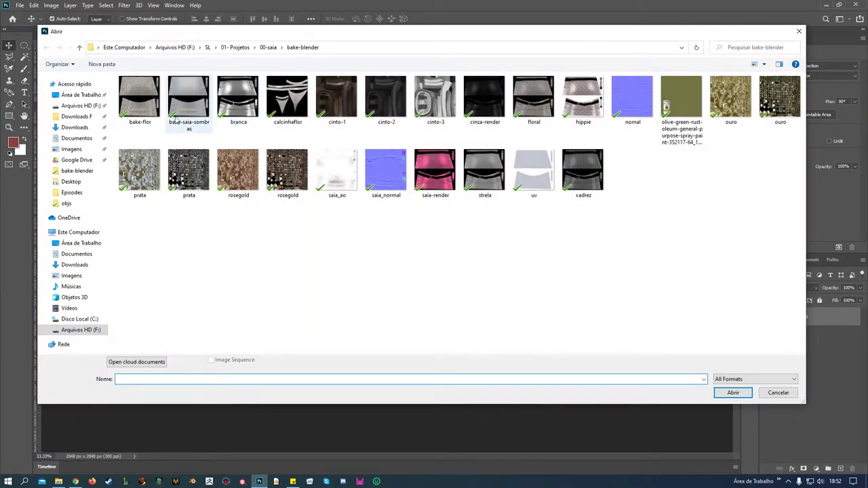
left_click(188, 96)
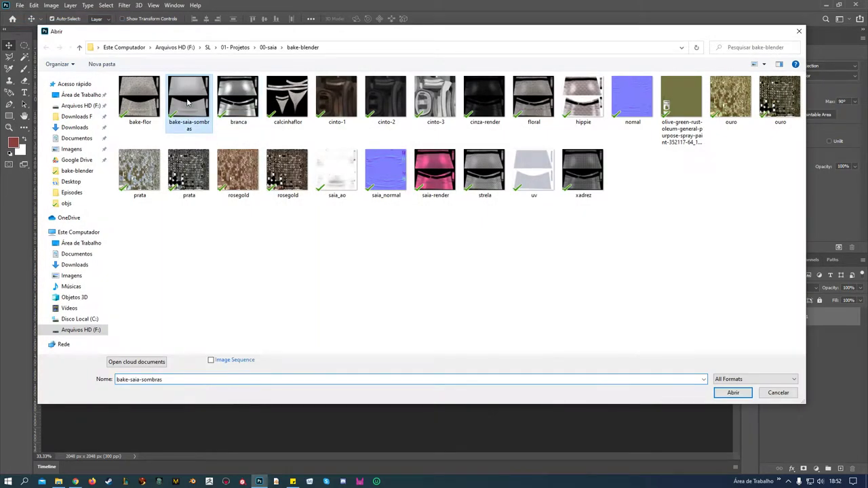
left_click(739, 394)
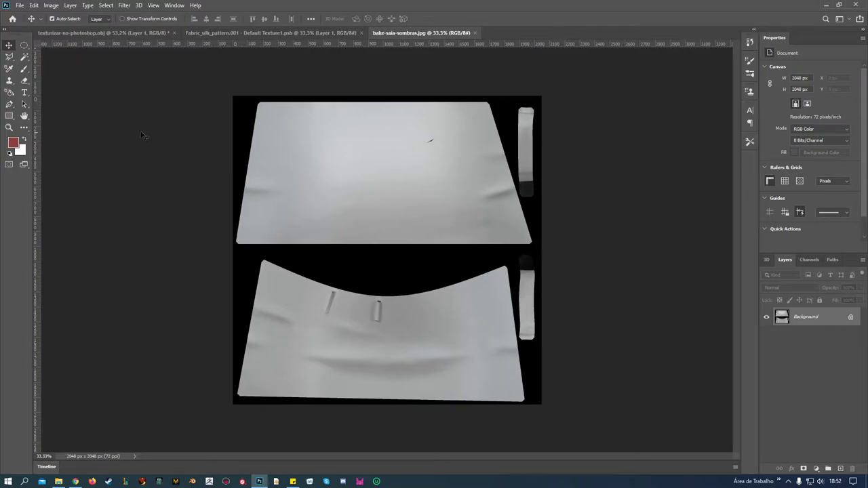
left_click(10, 82)
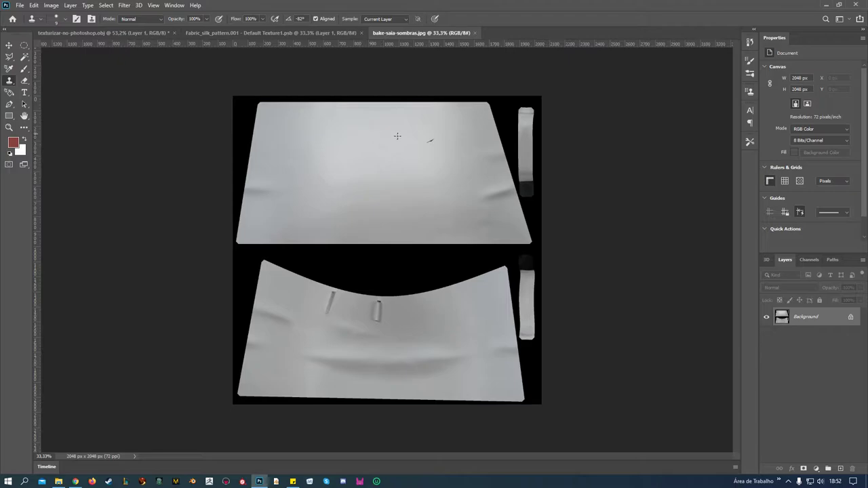
Step: Zoom in and set the Clone Stamp brush size to 67 px
scroll(406, 150, "up", 1)
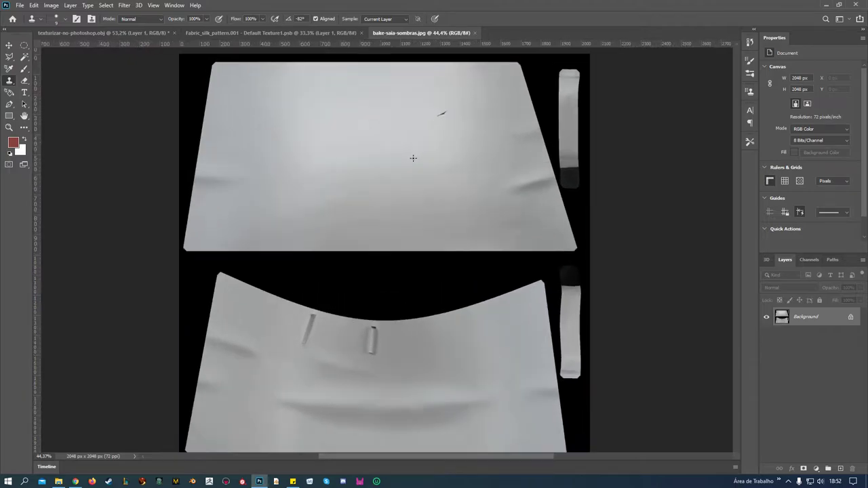
left_click(65, 21)
left_click(64, 47)
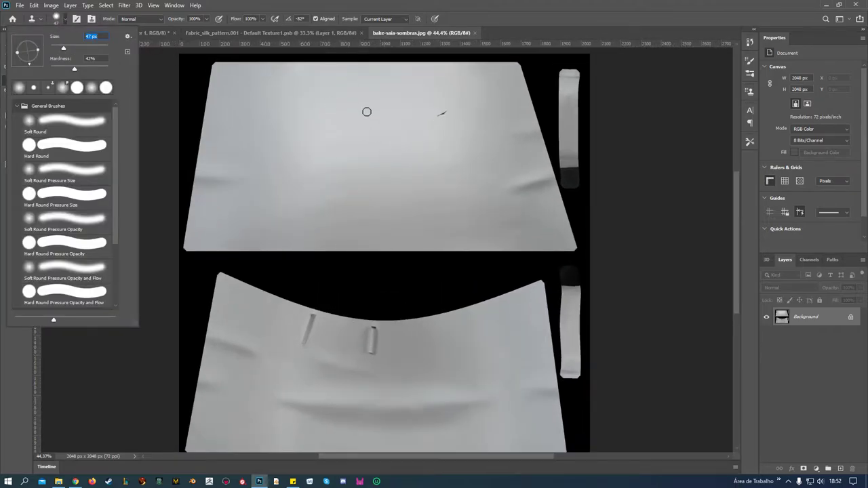
left_click_drag(66, 50, 69, 46)
key("Return")
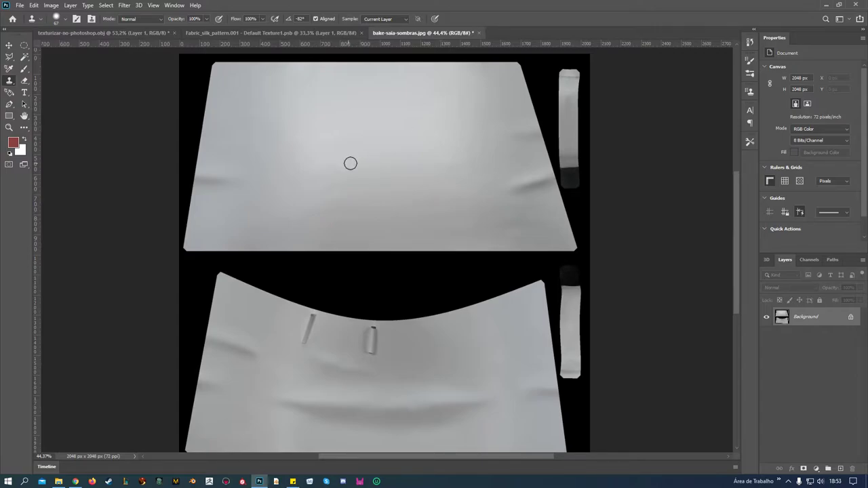
Step: Zoom back out, switch to the Move tool and select the entire shadow bake
scroll(368, 160, "down", 1)
scroll(368, 159, "down", 1)
scroll(368, 155, "down", 1)
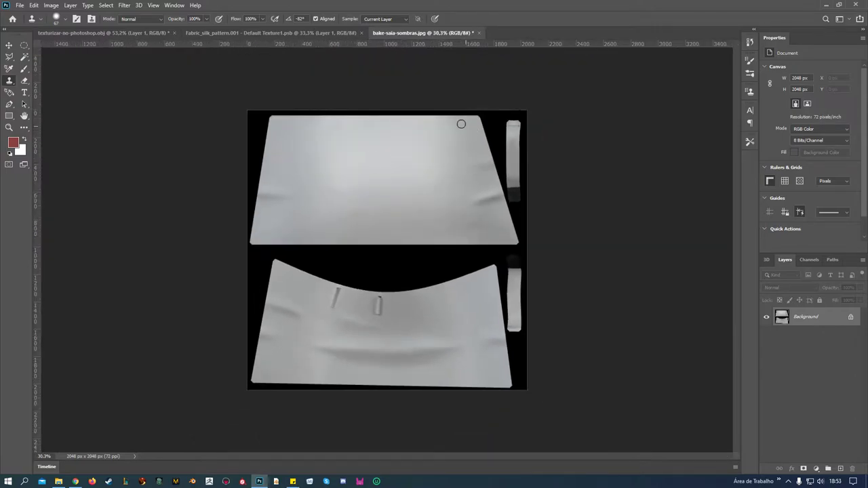
left_click(9, 46)
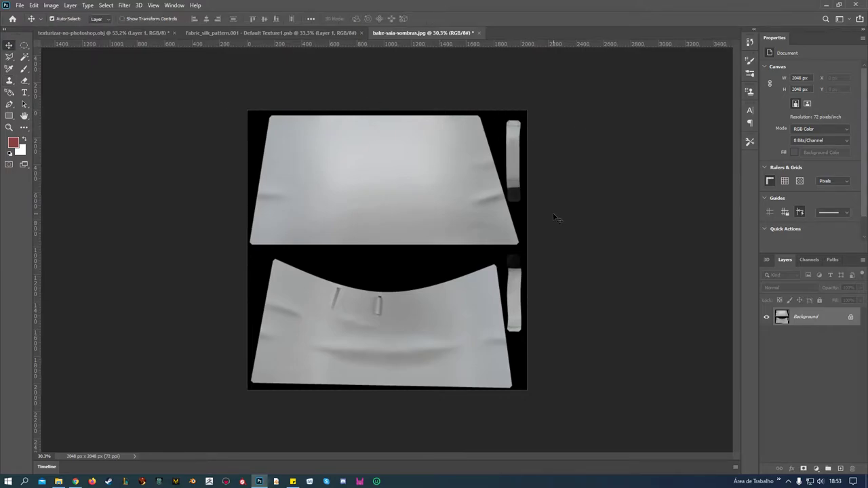
key("ctrl+a")
Step: Paste the shadow bake as Layer 2 on the floral texture and blend it with Overlay
left_click(240, 31)
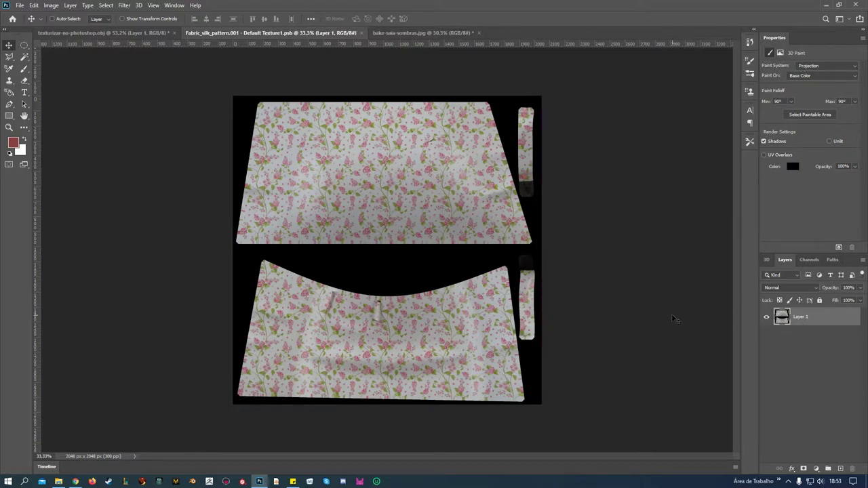
key("ctrl+v")
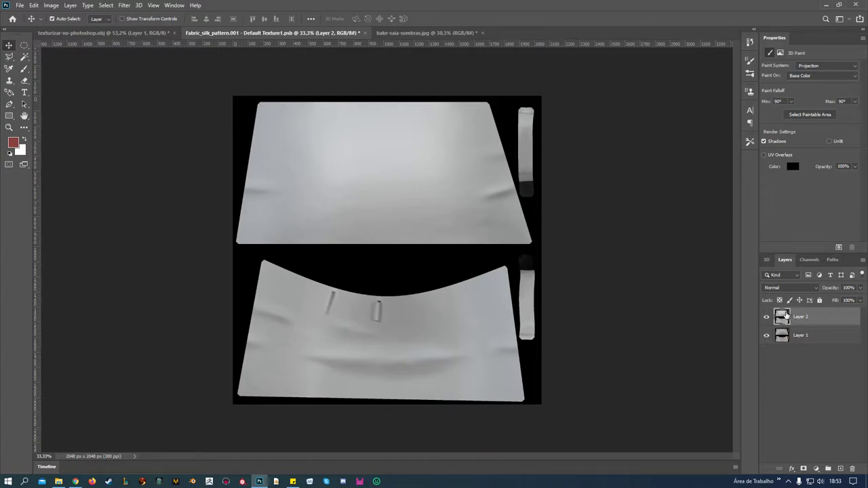
left_click(793, 334)
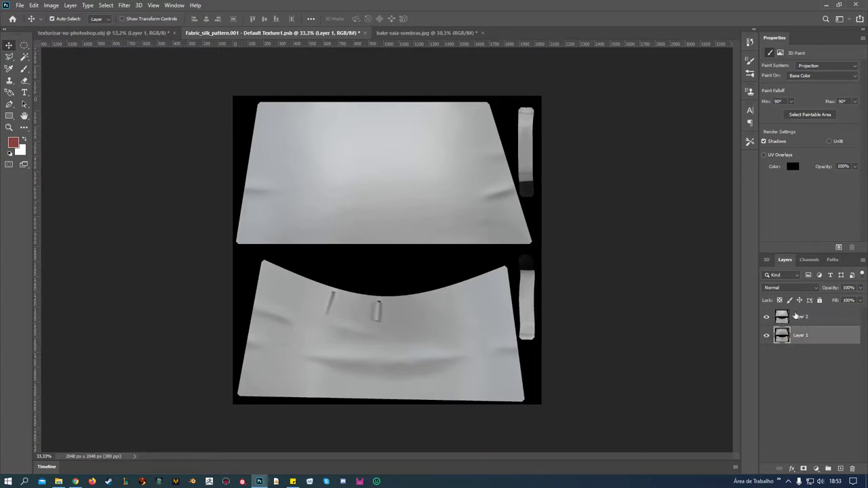
left_click(795, 316)
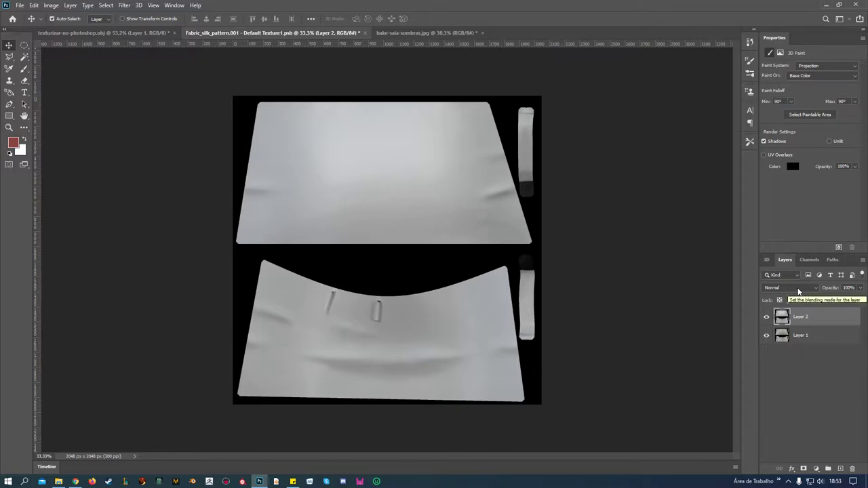
left_click(798, 291)
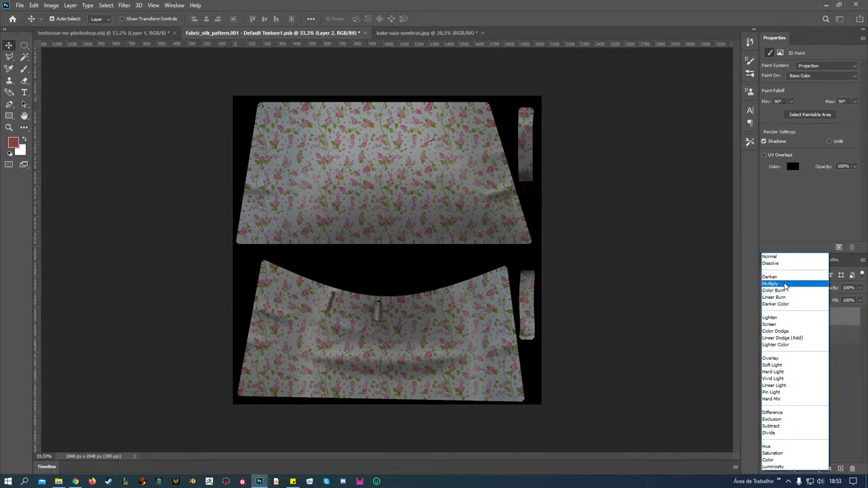
left_click(781, 359)
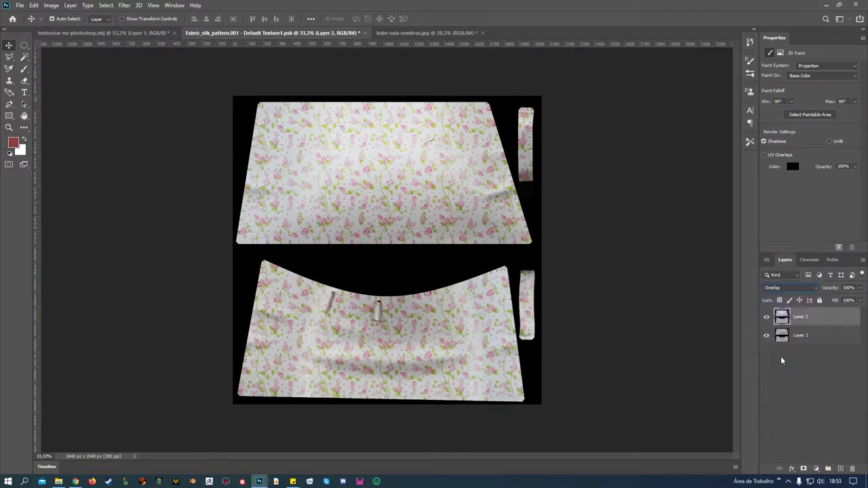
left_click(766, 318)
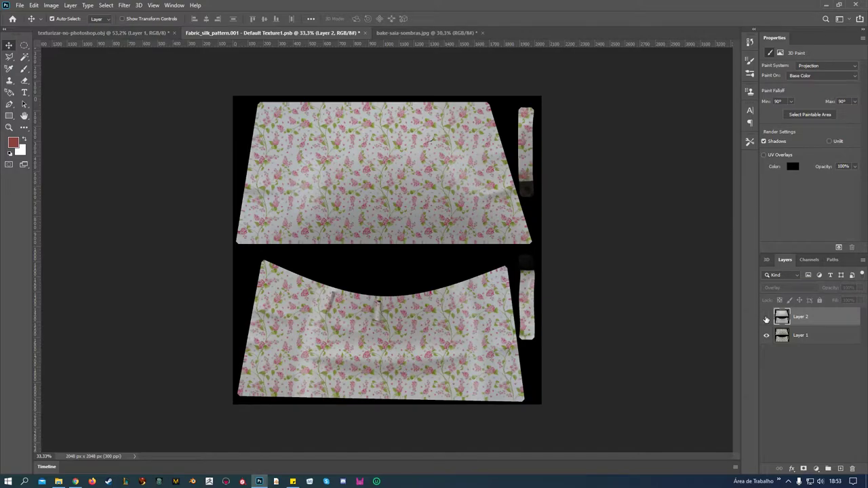
left_click(766, 318)
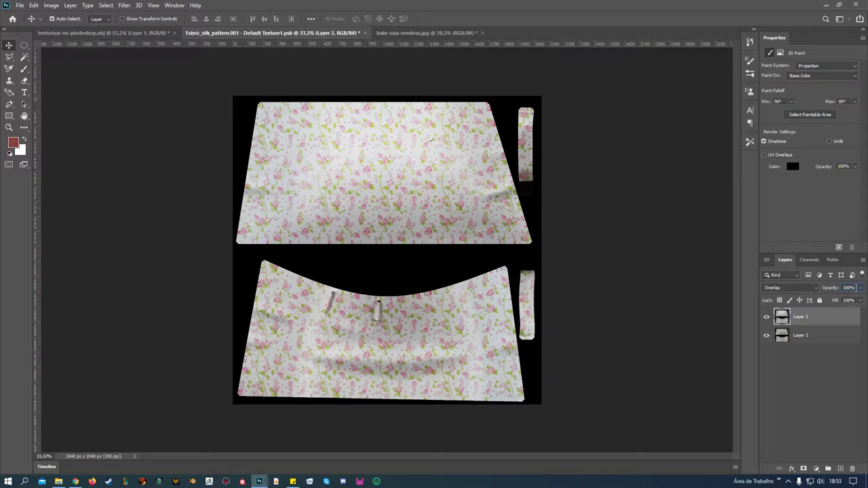
Step: Set Layer 2's opacity to 60% and toggle its visibility to compare
left_click(855, 288)
type("6")
type("0")
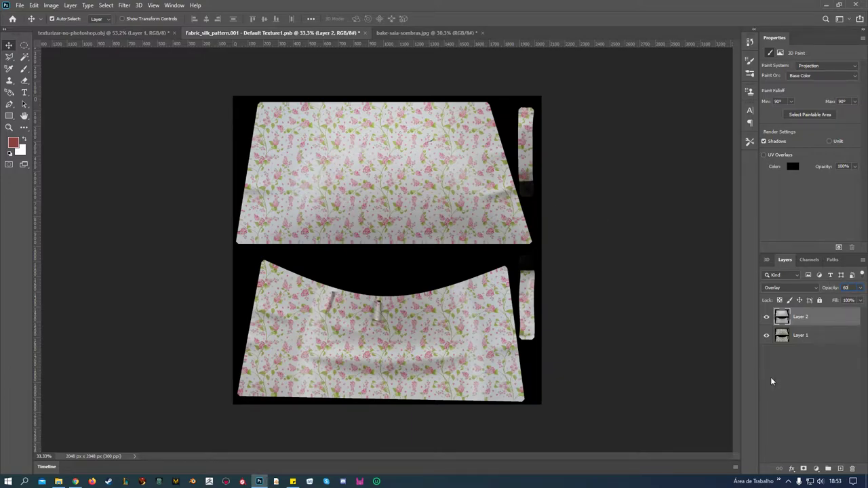
left_click(815, 405)
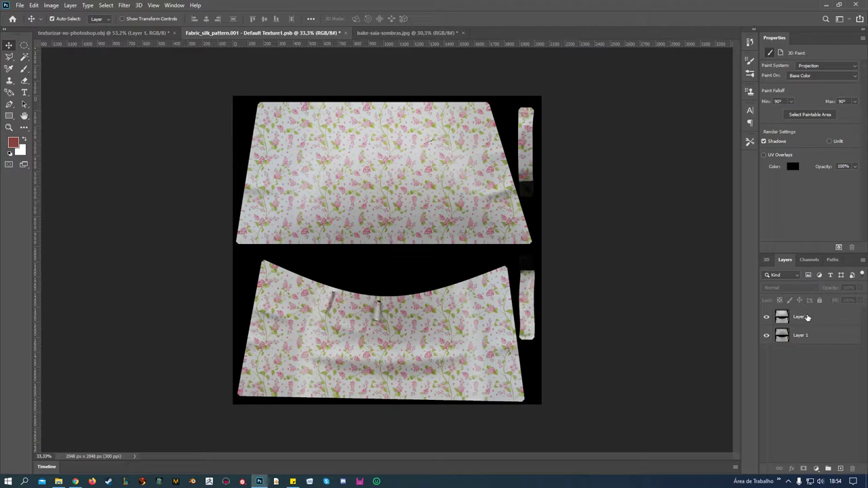
left_click(807, 317)
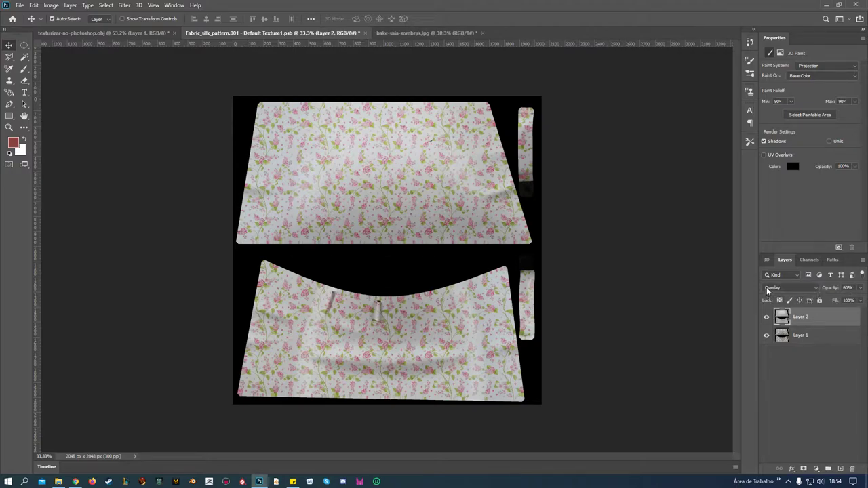
left_click(767, 316)
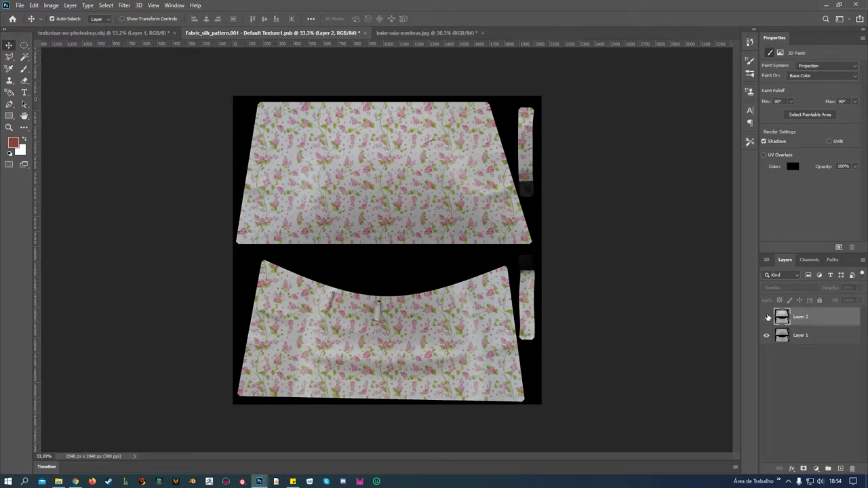
left_click(767, 317)
left_click(767, 317)
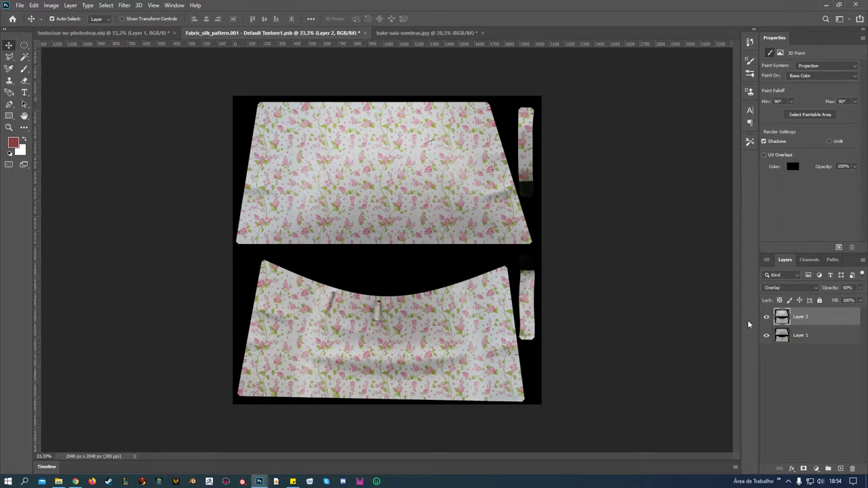
Step: Open saia_ao.jpg, select all of it, and return to the Fabric_silk_pattern document
left_click(20, 6)
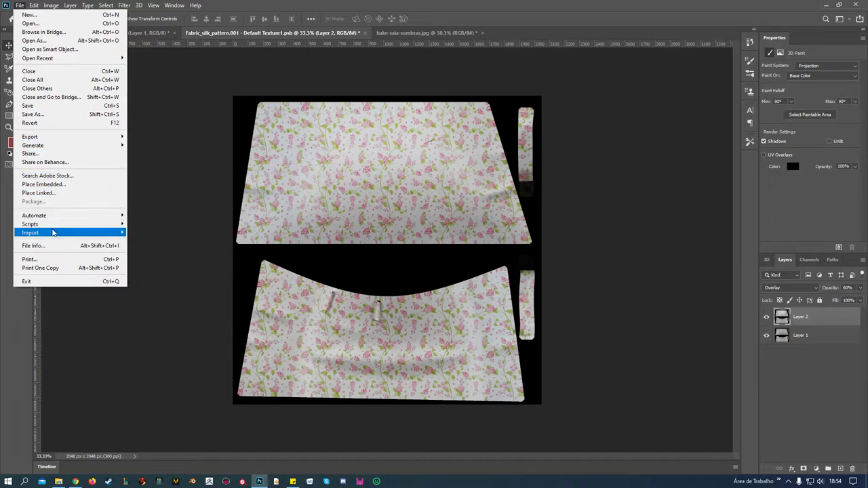
left_click(30, 24)
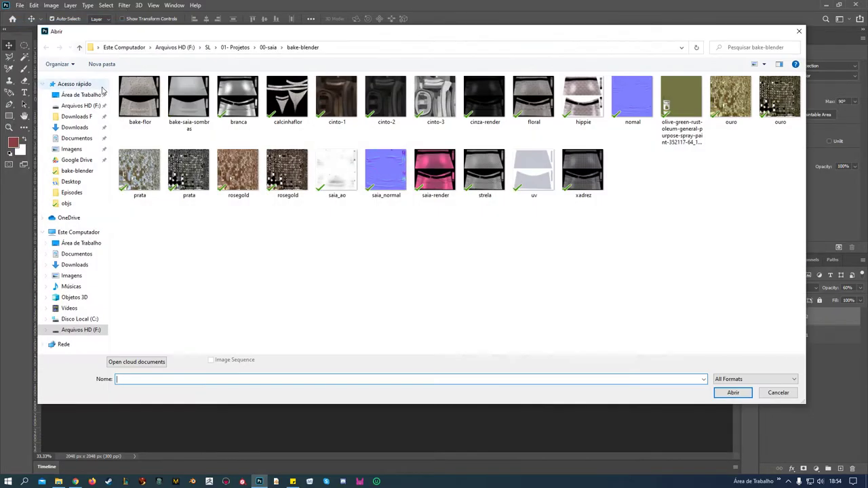
left_click(335, 170)
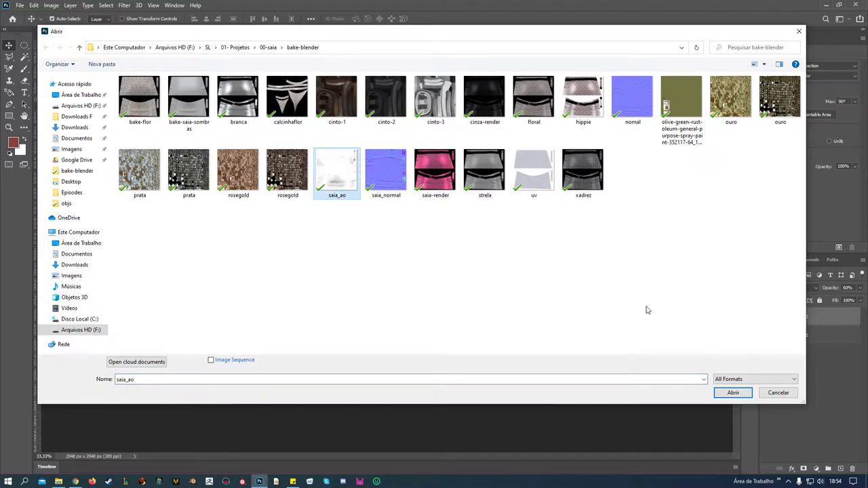
left_click(732, 393)
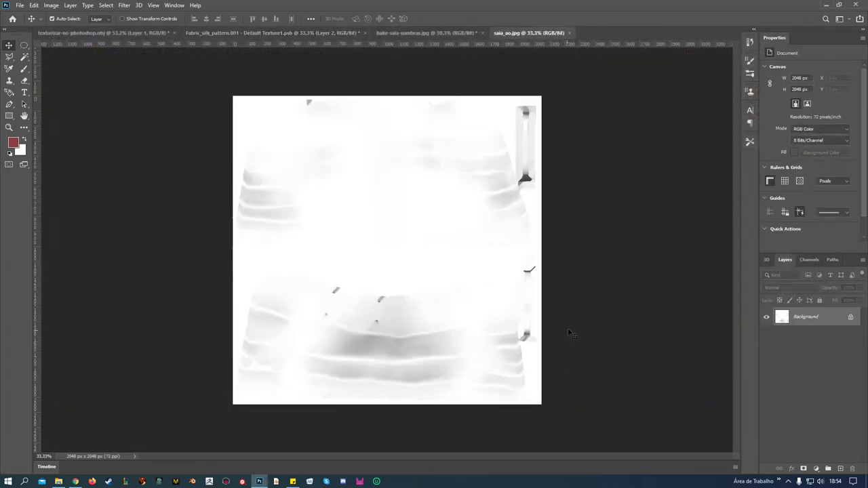
key("ctrl+a")
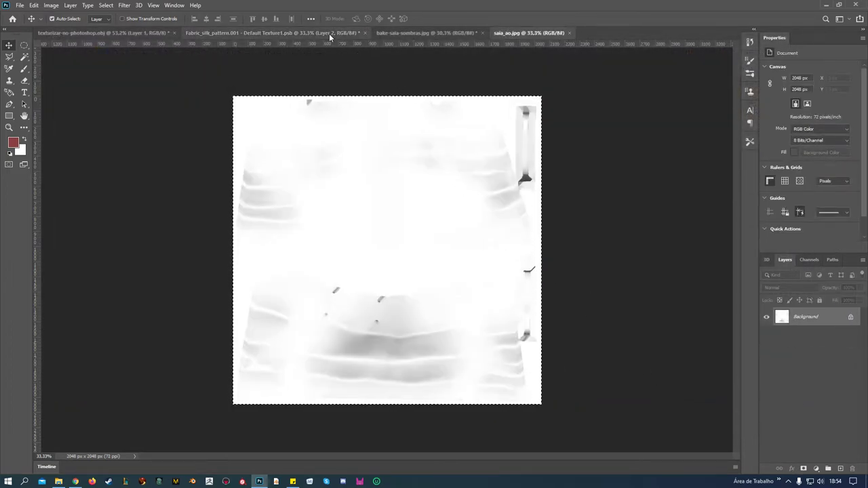
left_click(223, 31)
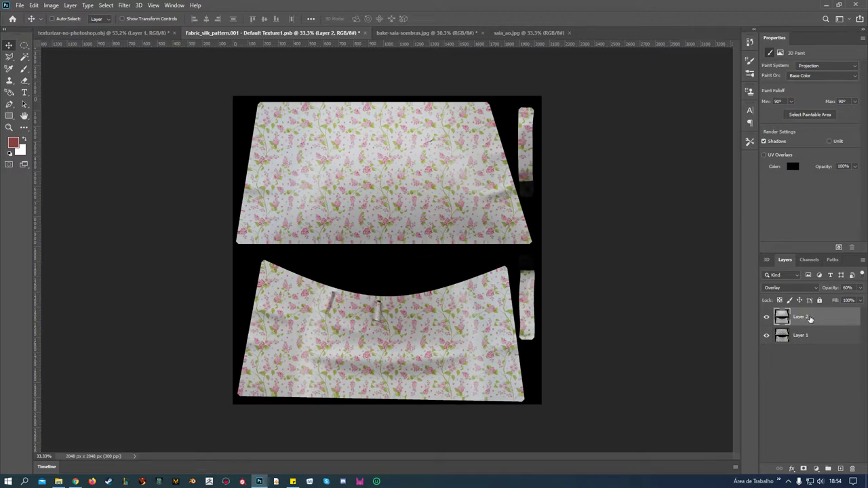
Step: Paste the saia_ao shading as Layer 3 and set its blend mode to Multiply
key("ctrl+v")
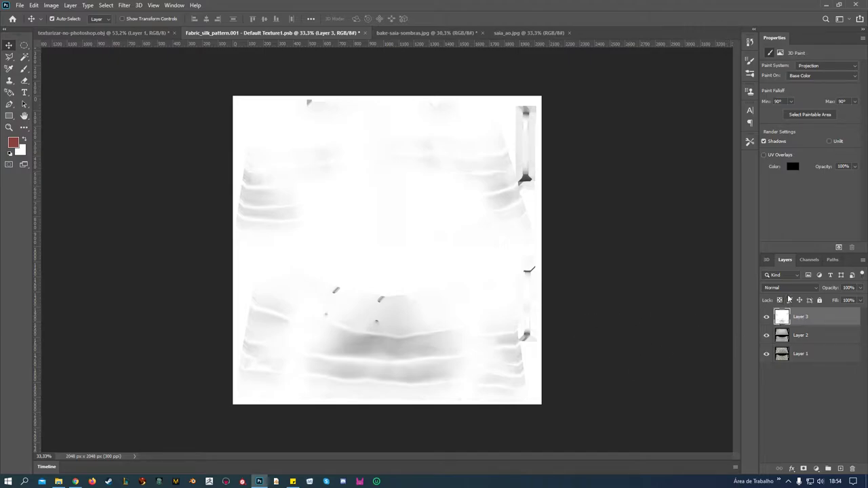
left_click(809, 287)
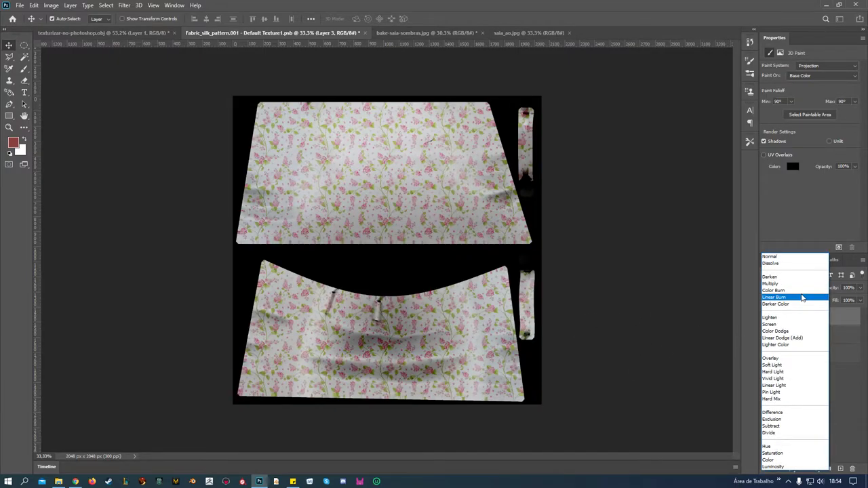
left_click(788, 258)
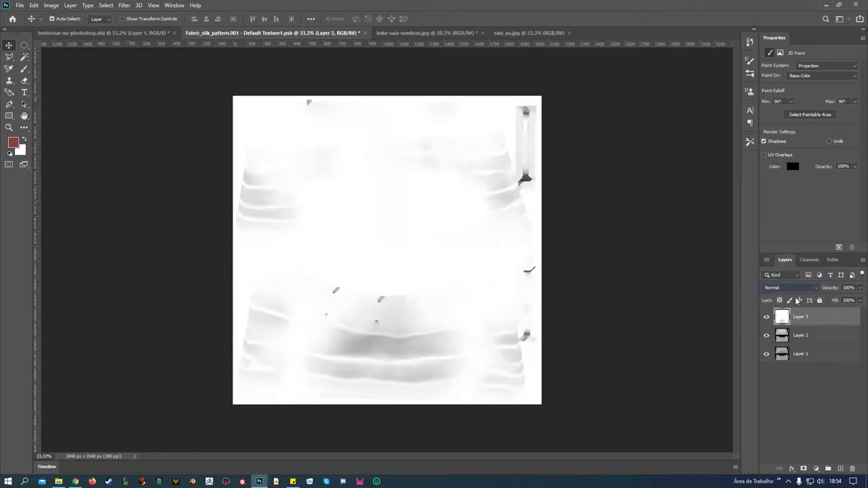
left_click(792, 288)
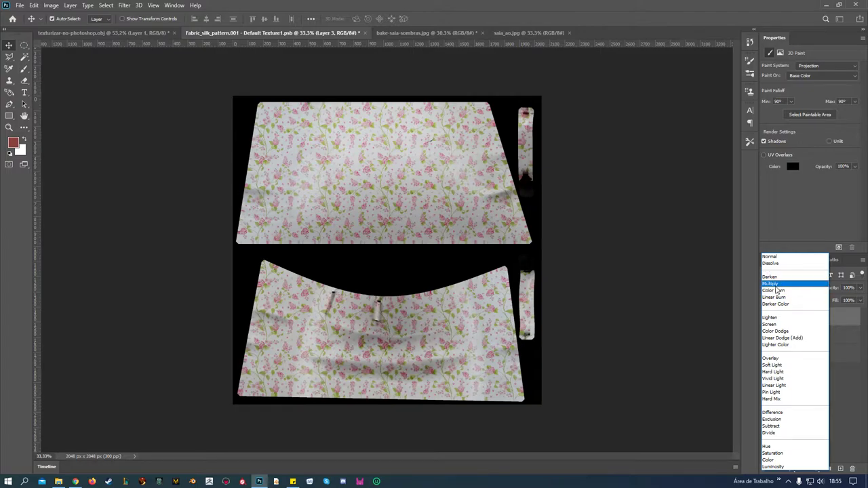
left_click(775, 284)
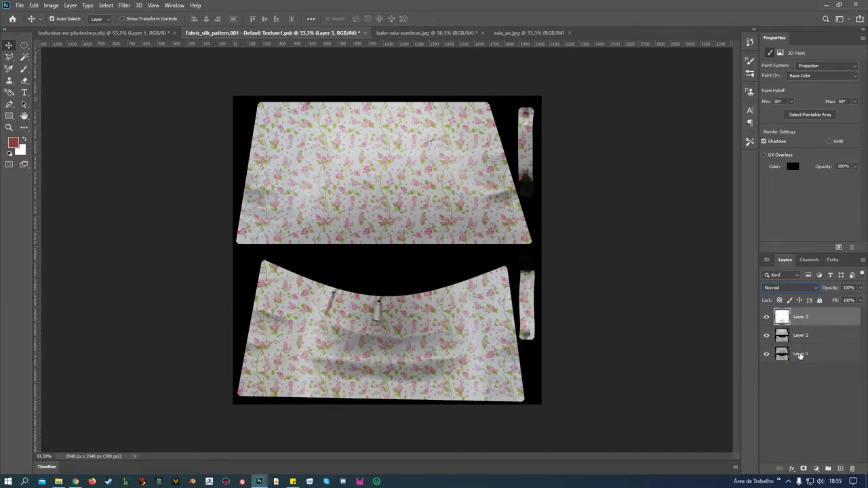
Step: Rename Layers 1–3 to estampa, sombra blender and sombra marmoset
double_click(801, 354)
type("ef")
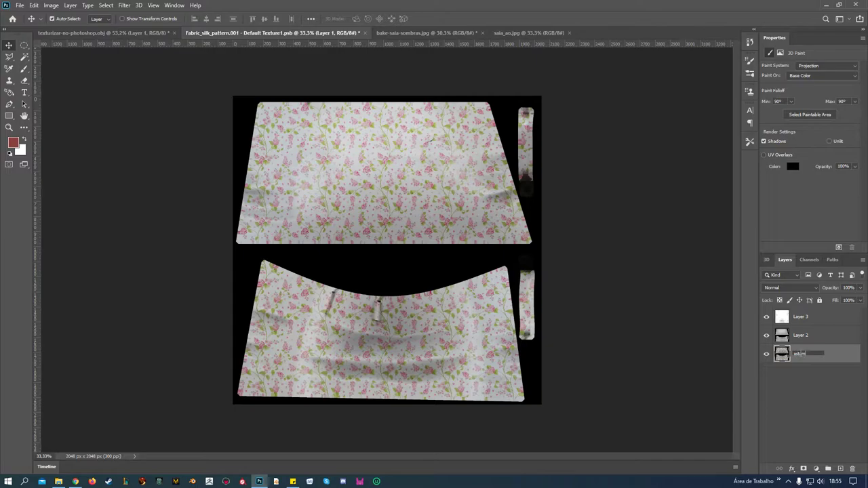
left_click(810, 395)
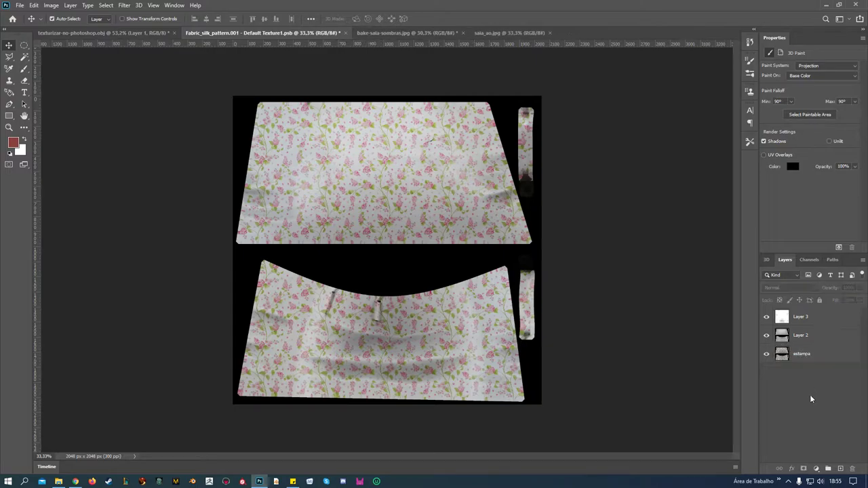
double_click(801, 335)
type("so")
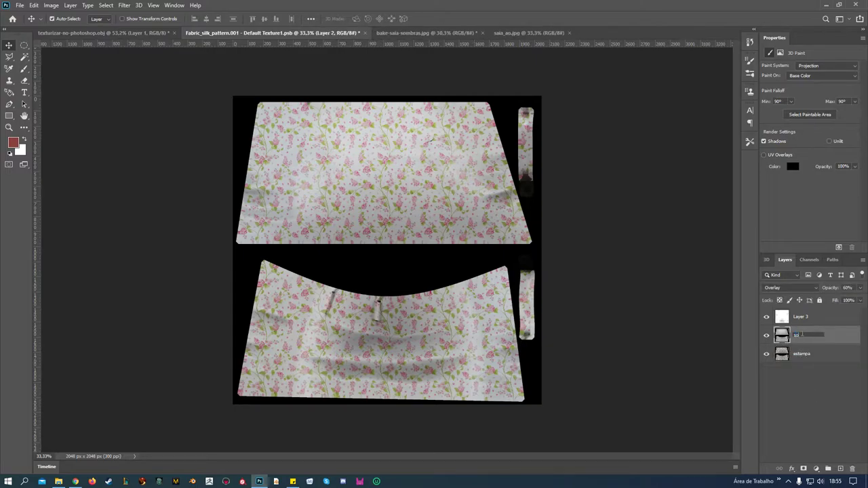
type("ender")
left_click(798, 366)
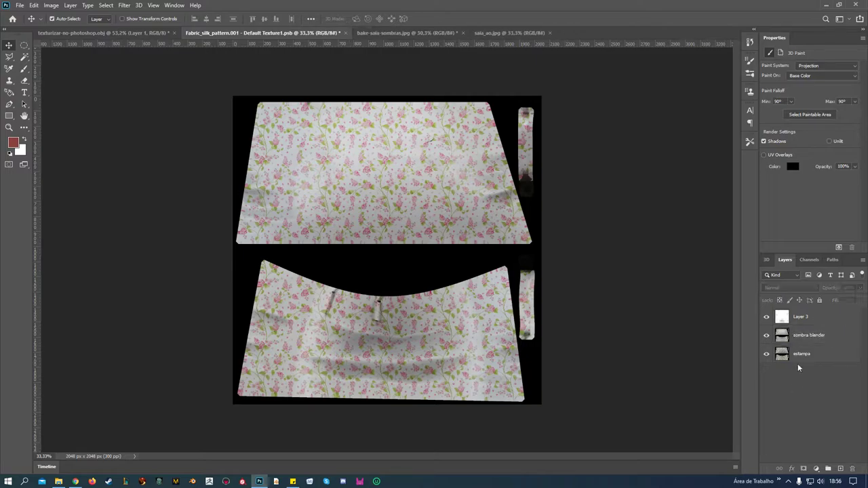
double_click(801, 318)
type("sombra marmoset")
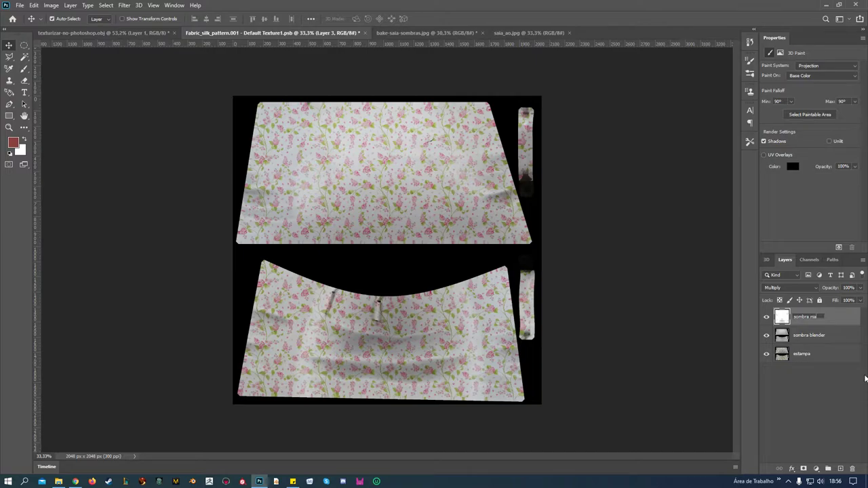
left_click(828, 398)
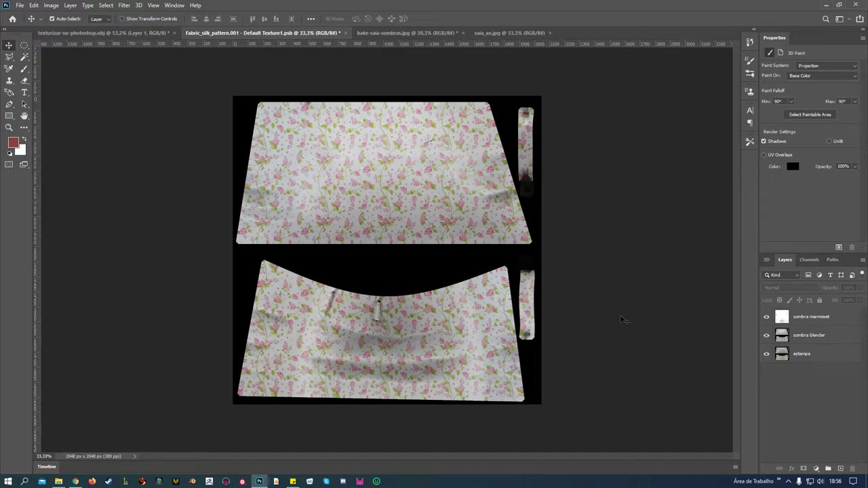
Step: Zoom into the shaded skirt texture and bring up the File menu
scroll(619, 338, "up", 1)
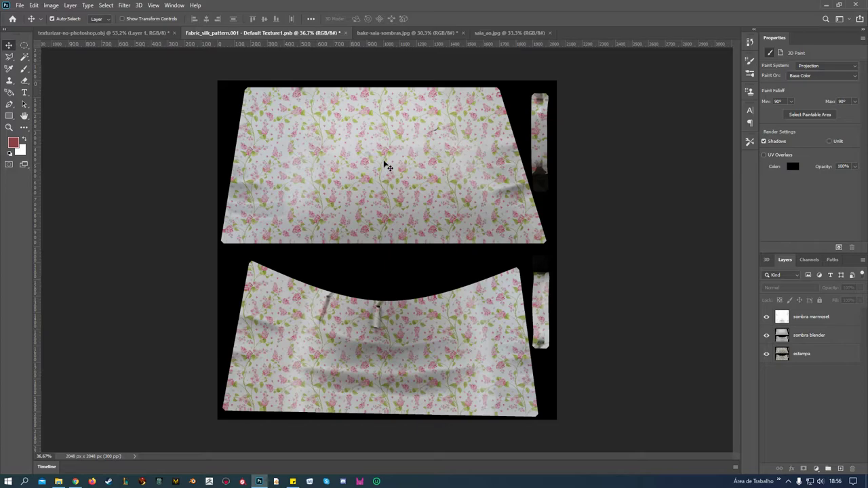
scroll(628, 358, "up", 1)
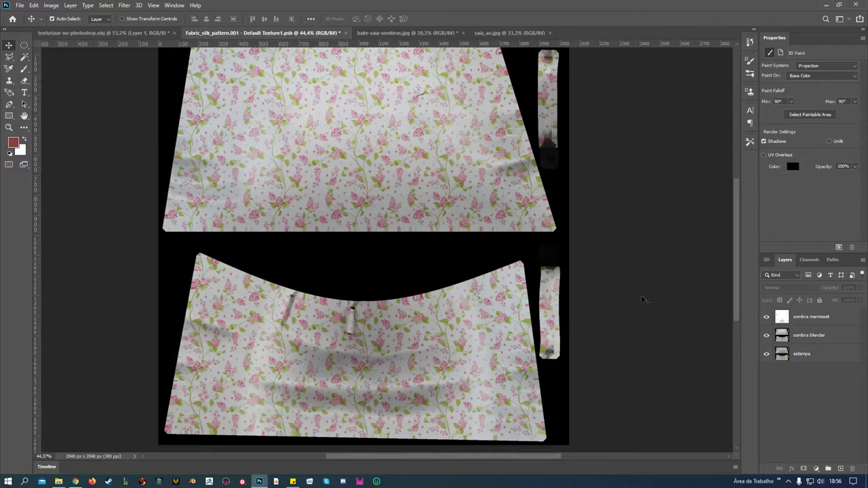
left_click(20, 5)
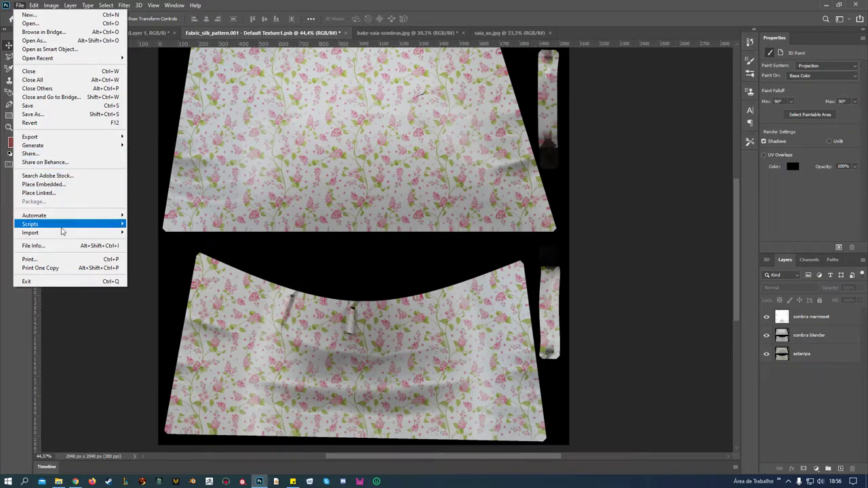
Step: Open uv.png and add a new layer filled red with the Paint Bucket
left_click(57, 24)
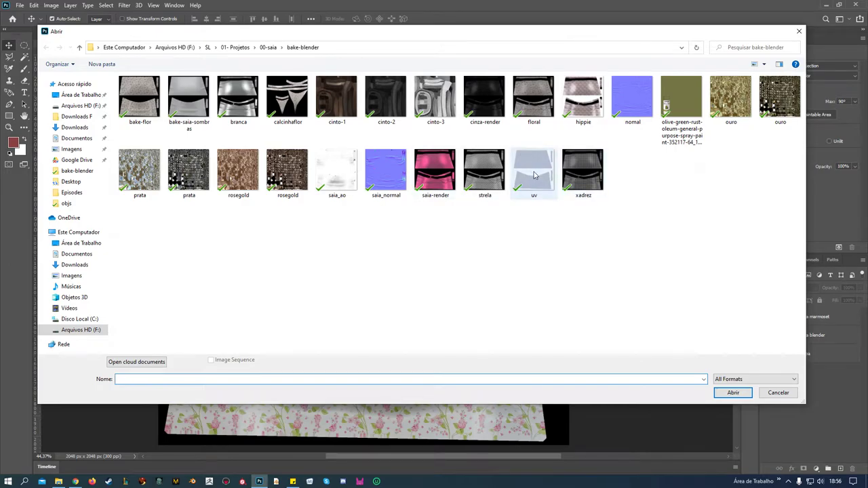
left_click(532, 174)
left_click(733, 393)
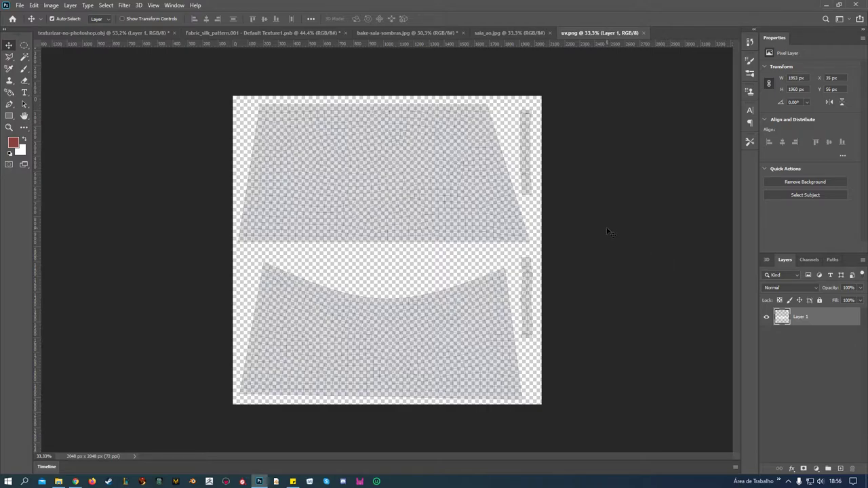
left_click(840, 469)
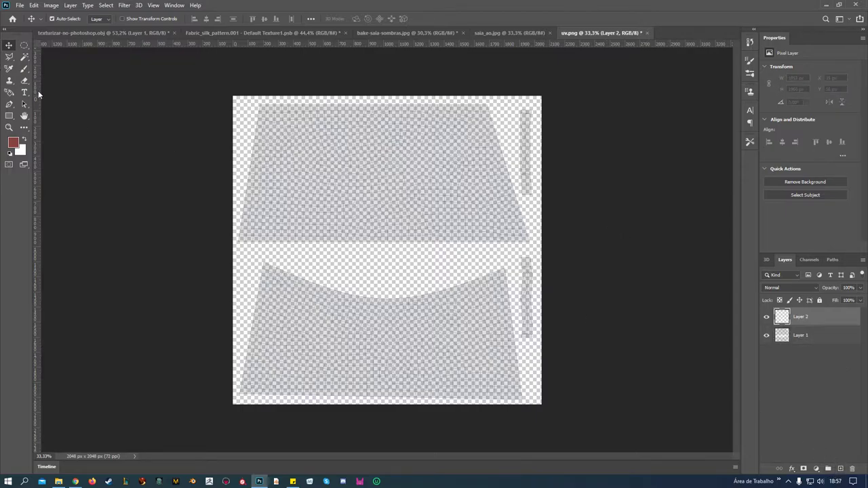
key("g")
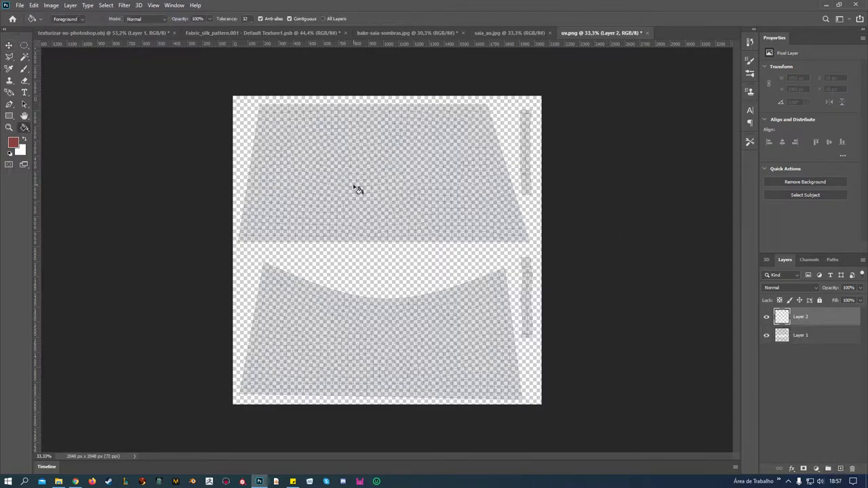
left_click(358, 189)
Step: Put the UV wireframe above the red layer and drag both into the floral texture document
left_click(799, 335)
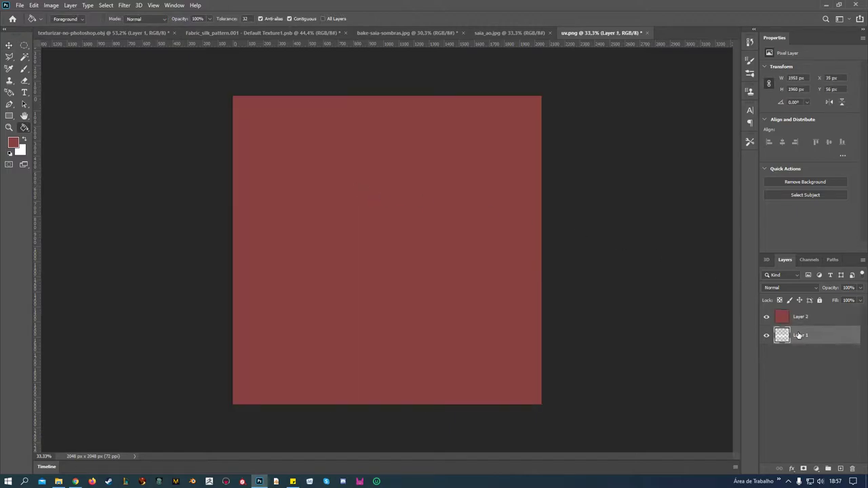
left_click_drag(799, 335, 800, 312)
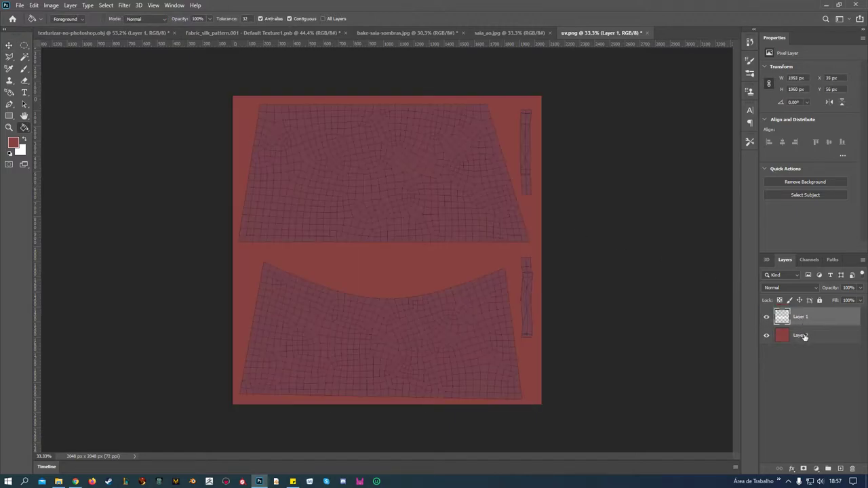
left_click(802, 336, "shift")
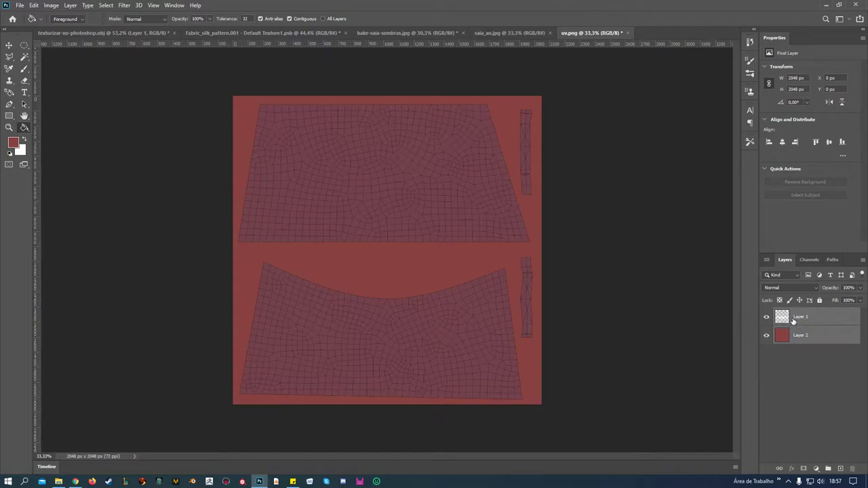
left_click_drag(793, 320, 251, 32)
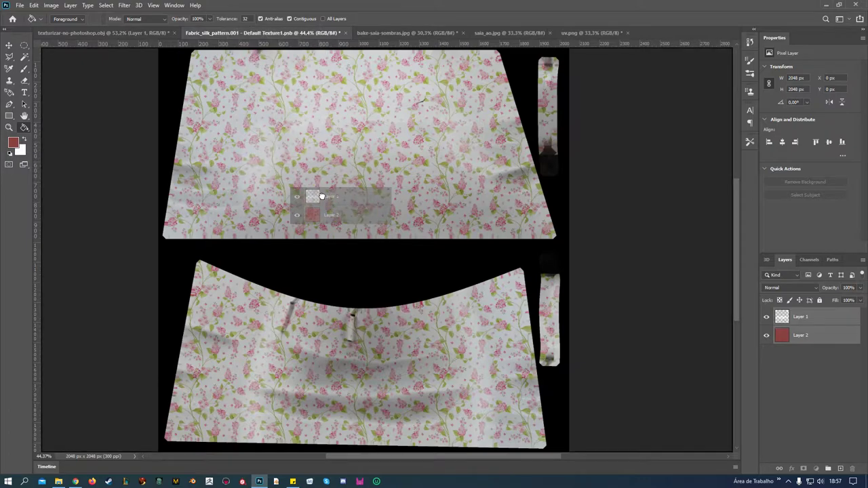
left_click_drag(251, 33, 325, 197)
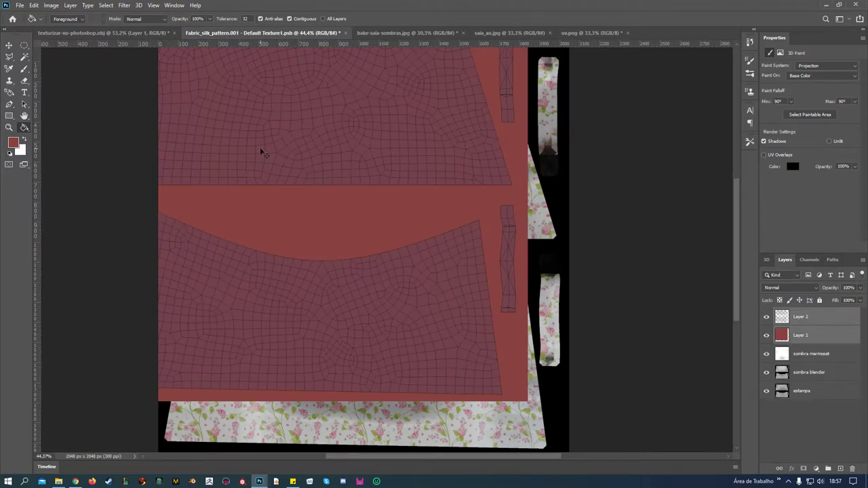
Step: Free-transform the wireframe layers until centred on the texture, then delete the red fill layer
key("ctrl+t")
left_click_drag(405, 209, 445, 259)
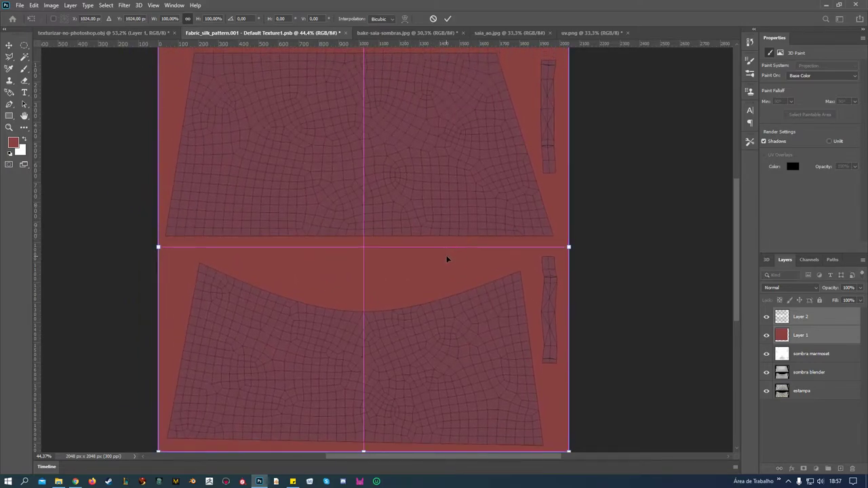
scroll(448, 257, "down", 2)
left_click_drag(446, 270, 445, 272)
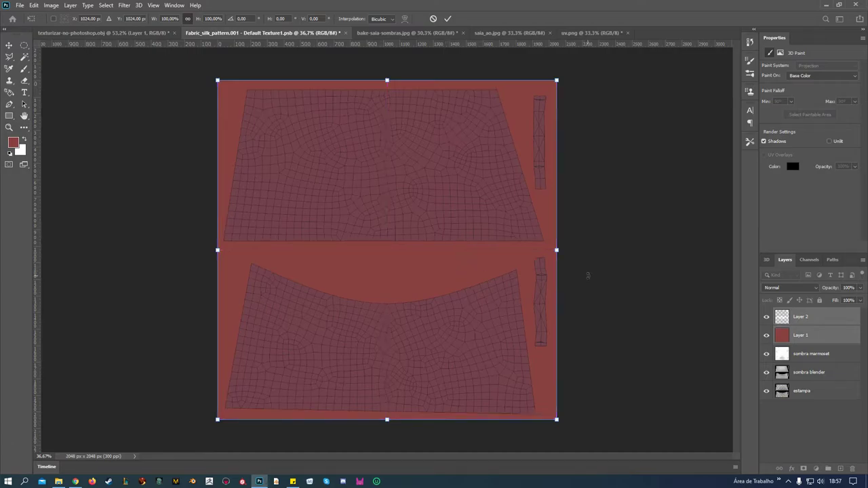
key("Return")
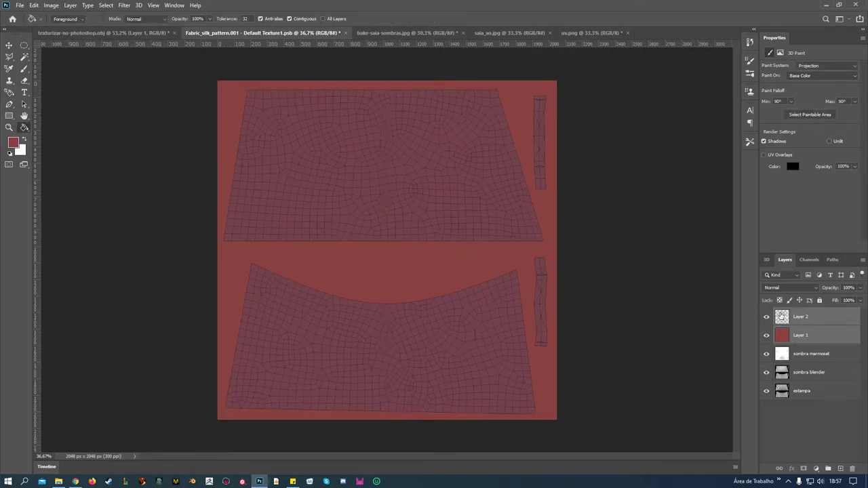
left_click(815, 332)
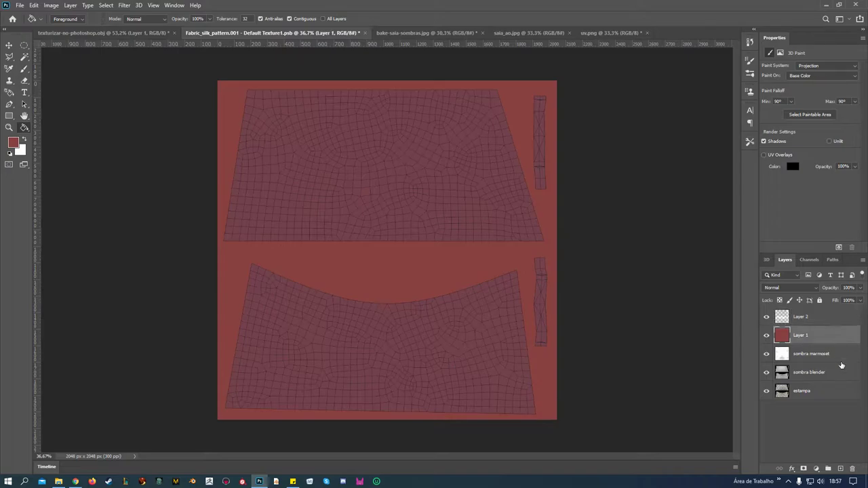
left_click(852, 468)
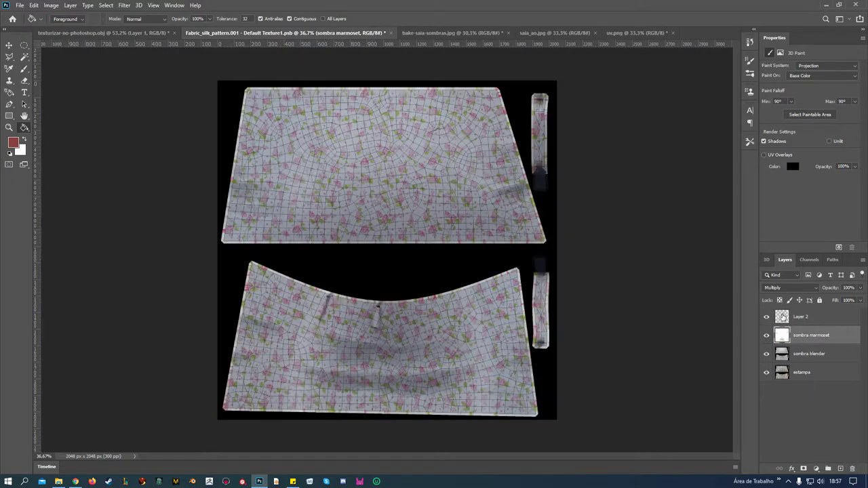
Step: Rename Layer 2 to 'uv' and turn off its visibility
scroll(558, 277, "up", 1)
scroll(559, 276, "up", 1)
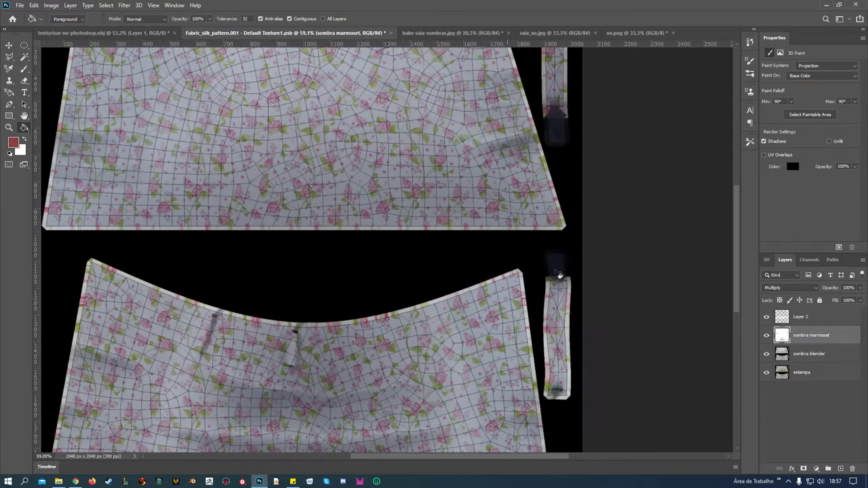
left_click_drag(735, 242, 733, 206)
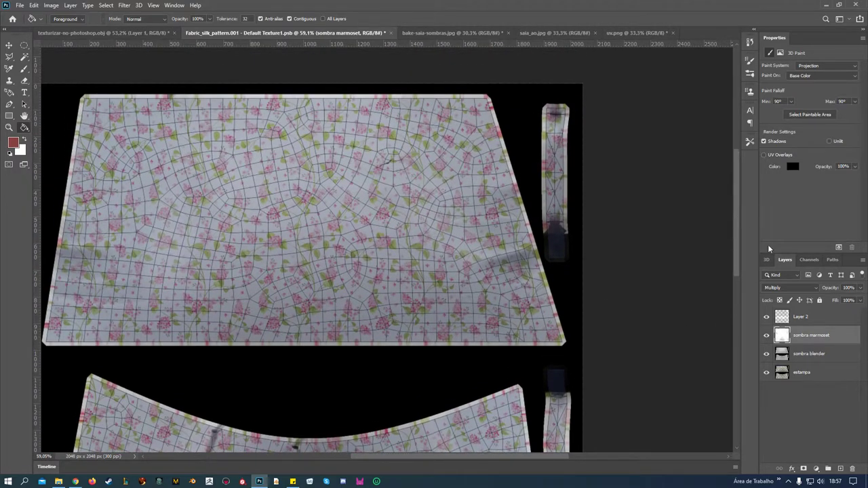
left_click(800, 317)
double_click(800, 316)
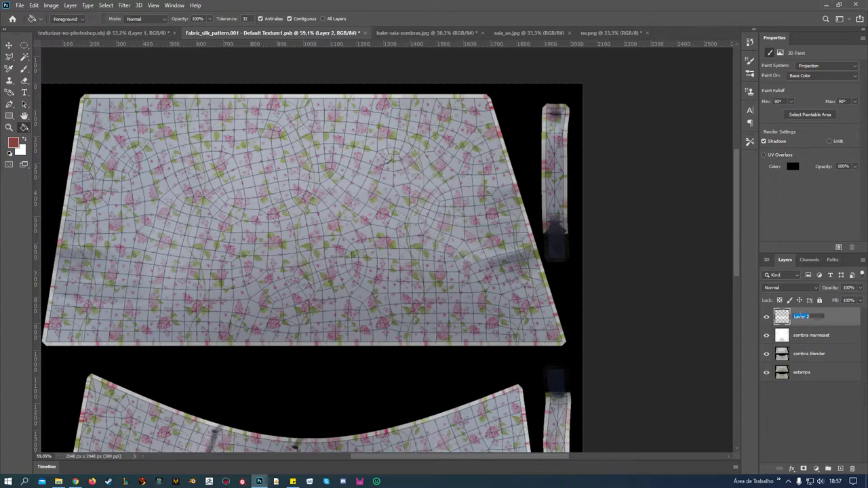
type("u")
left_click(806, 405)
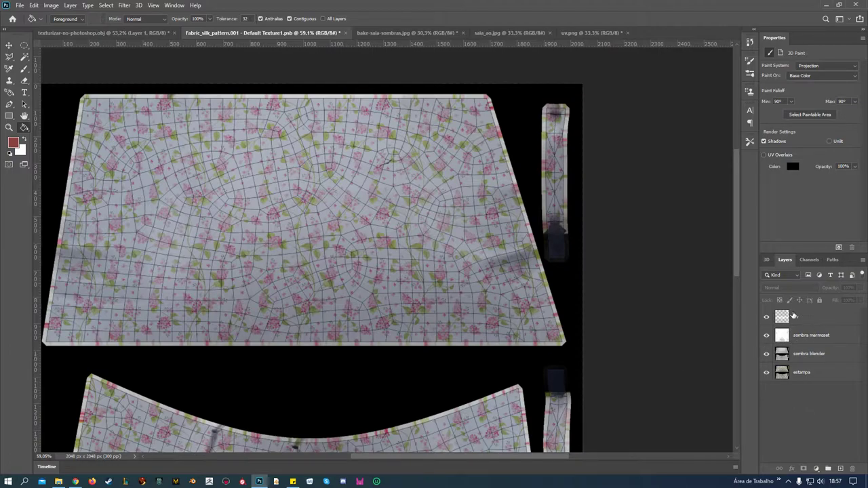
left_click(766, 316)
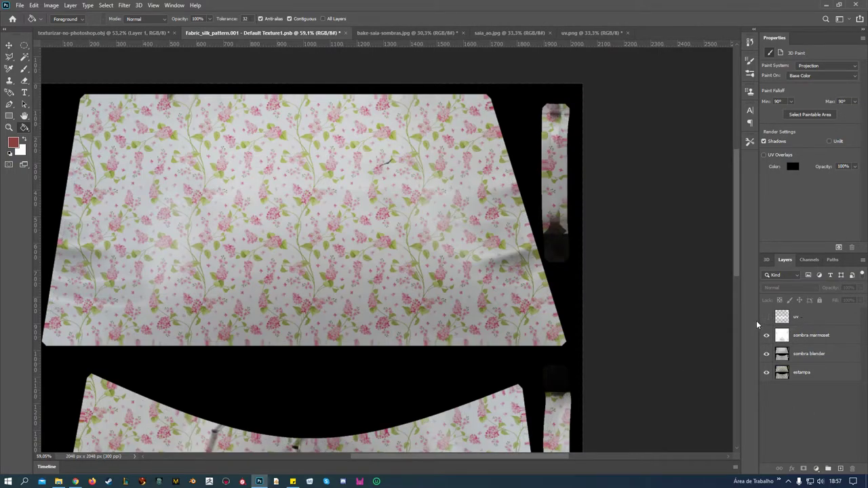
Step: Close uv.png without saving, and close saia_ao.jpg
left_click(766, 317)
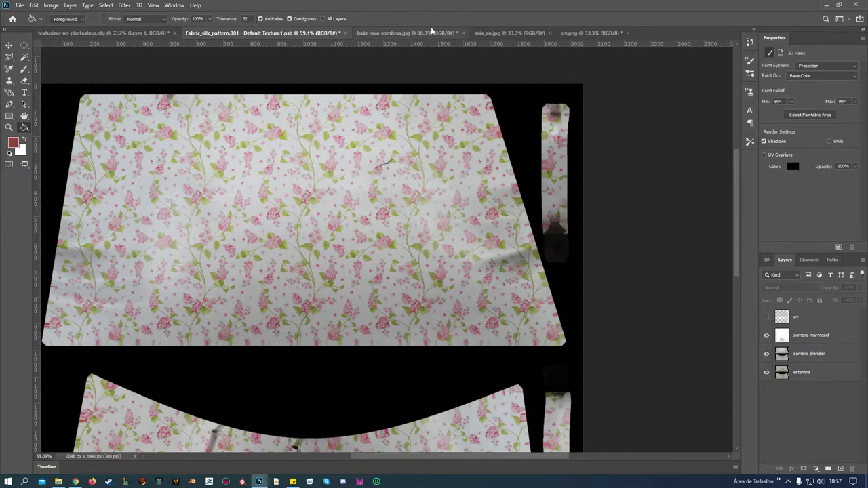
left_click(586, 33)
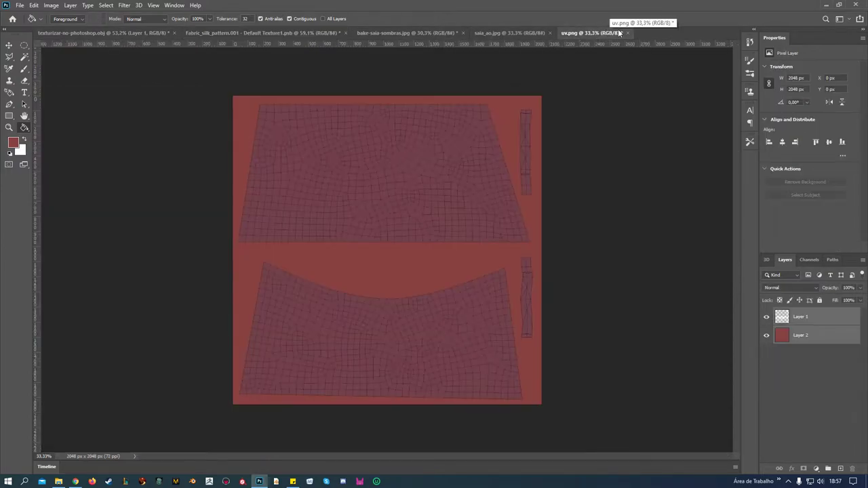
left_click(625, 33)
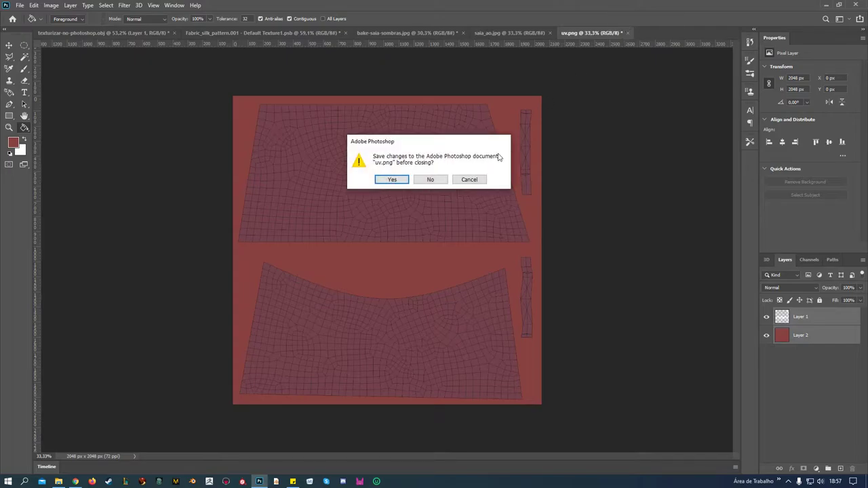
left_click(431, 180)
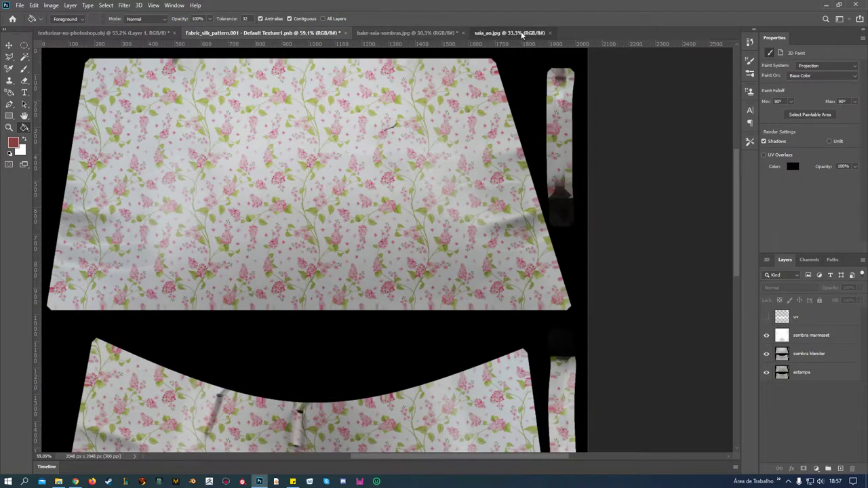
left_click(521, 31)
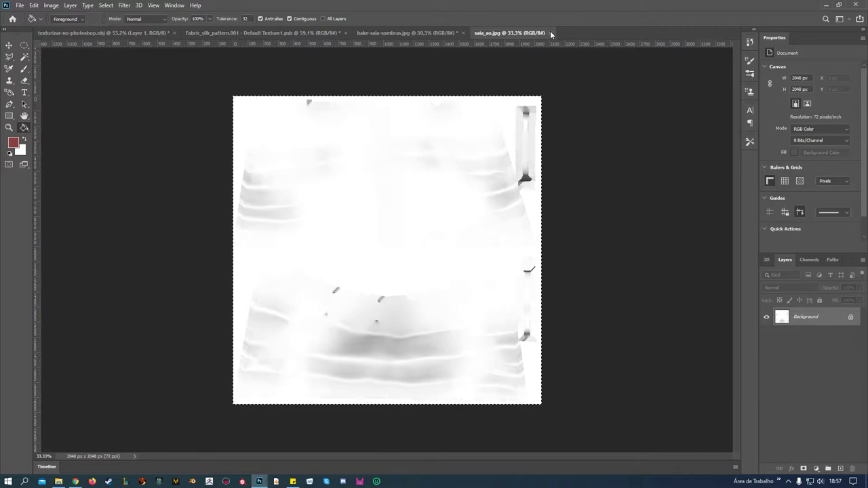
left_click(551, 33)
Step: Close bake-saia-sombras.jpg without saving, then save and close the floral texture document
left_click(431, 32)
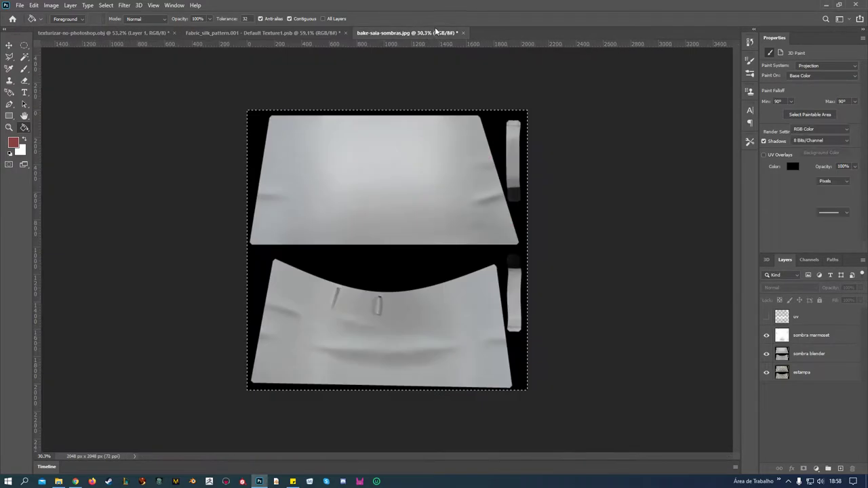
left_click(461, 32)
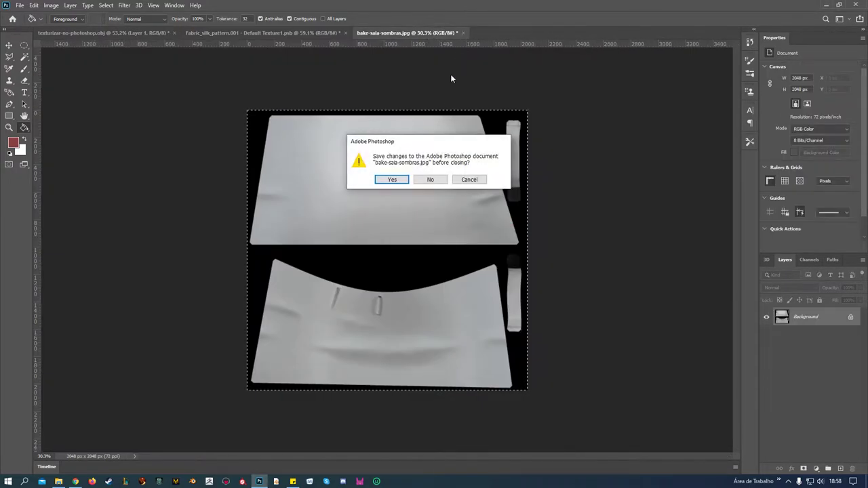
left_click(431, 180)
scroll(430, 232, "down", 2)
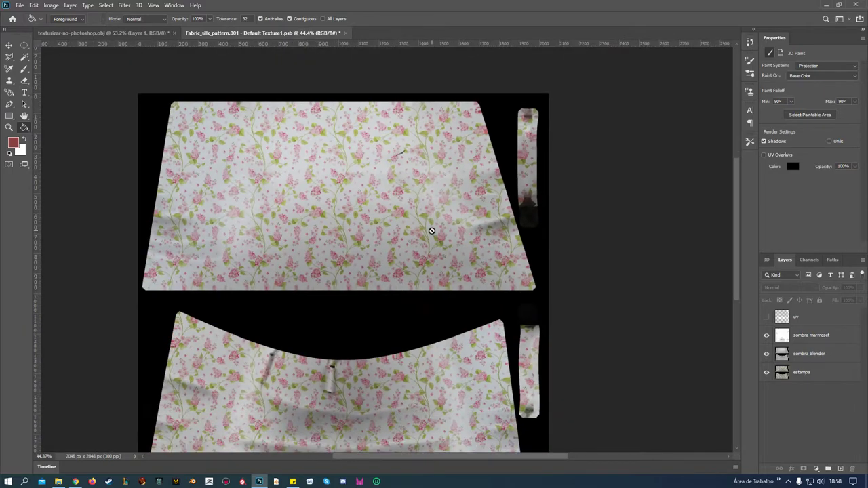
left_click(346, 32)
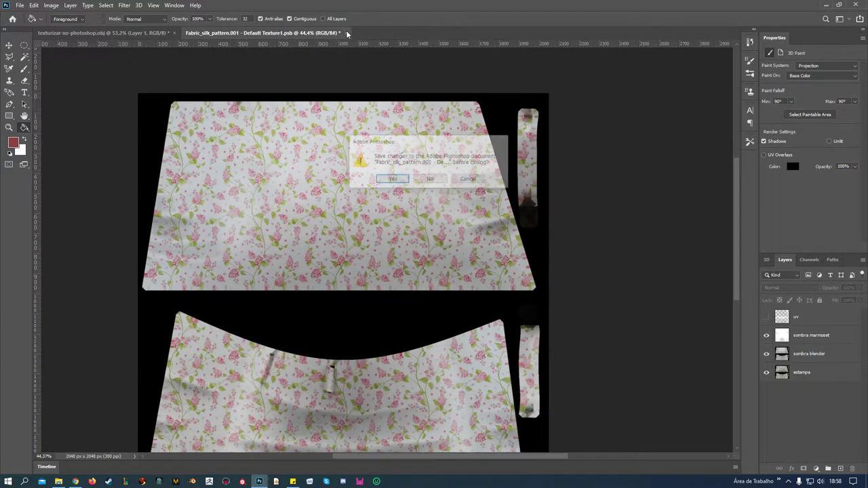
left_click(393, 179)
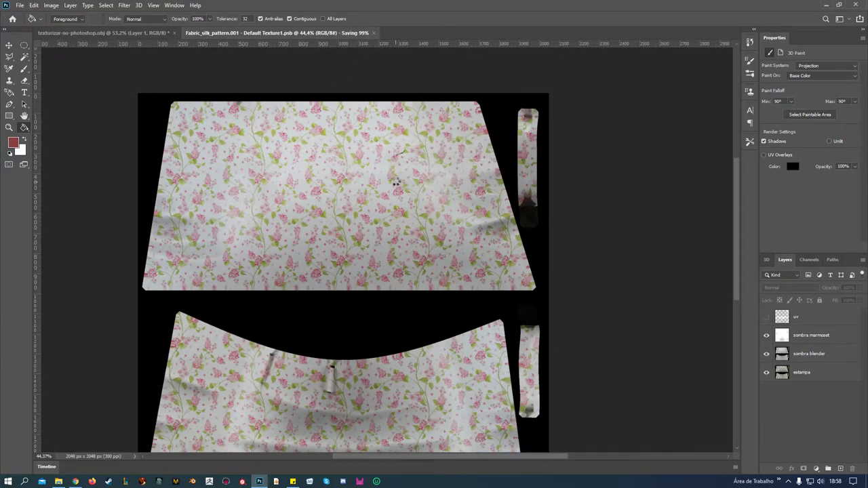
Step: Show the skirt's 3D scene and open the Base Color texture's options menu
scroll(506, 303, "up", 1)
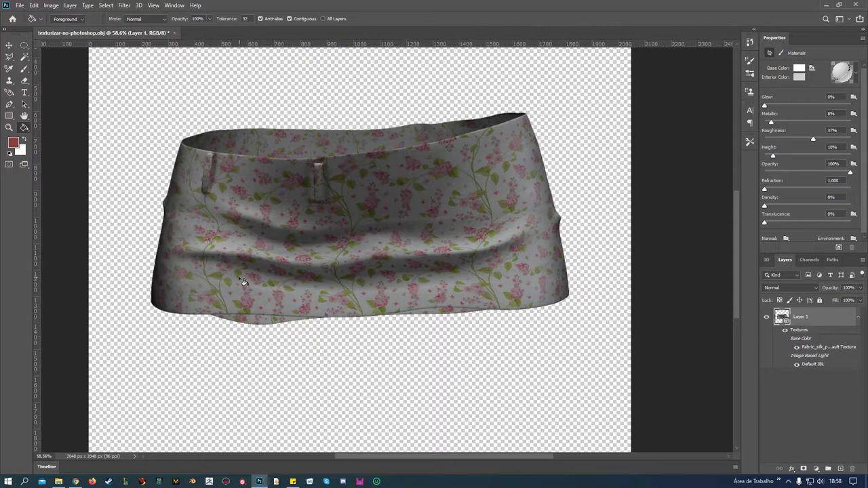
scroll(474, 297, "down", 2)
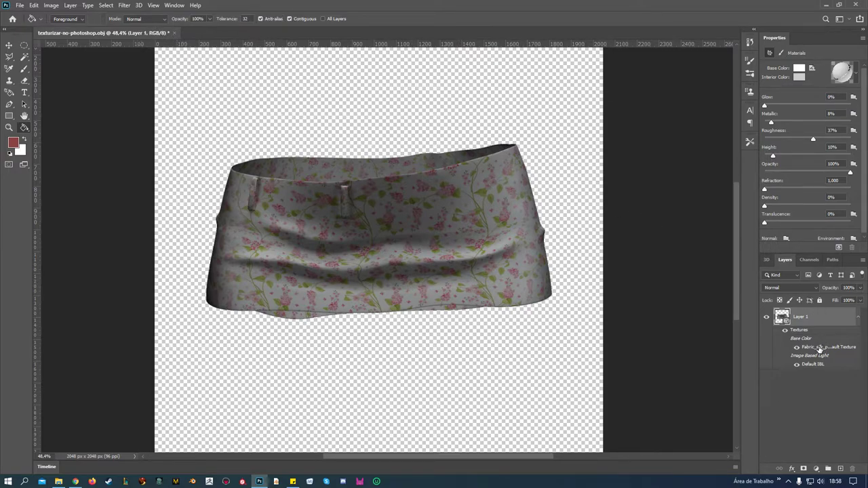
left_click(766, 261)
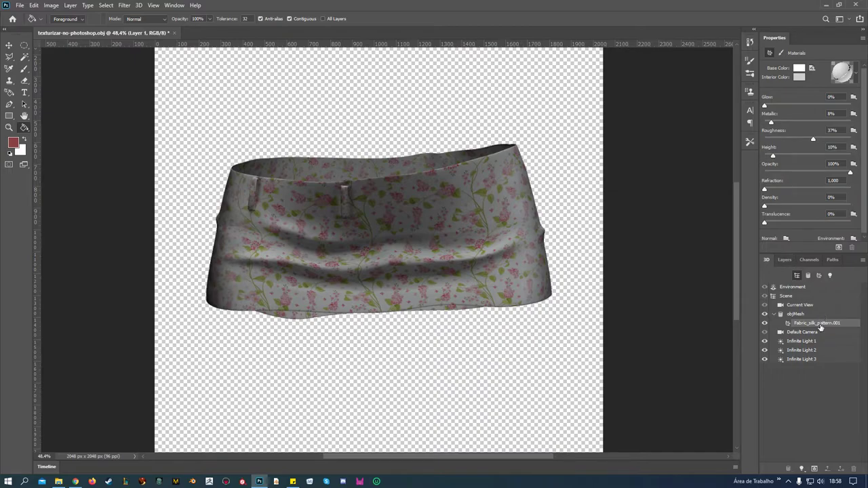
left_click(811, 68)
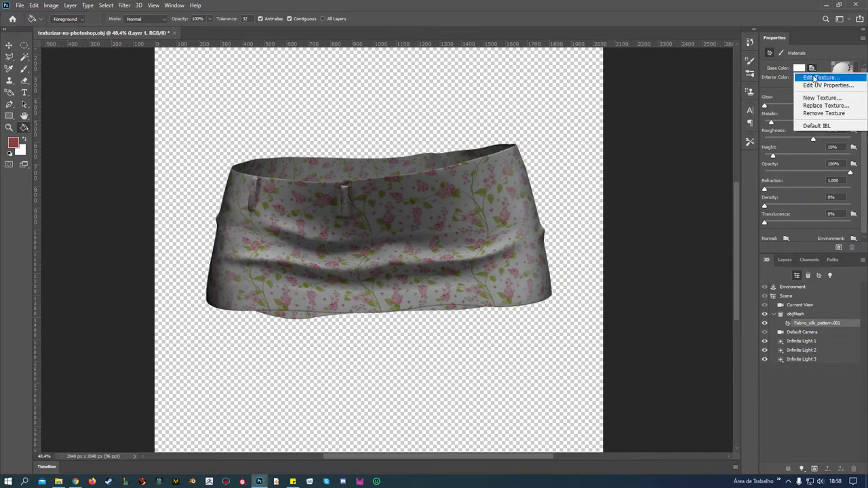
Step: Edit the Base Color texture and set the sombra marmoset layer to Normal blending
left_click(814, 74)
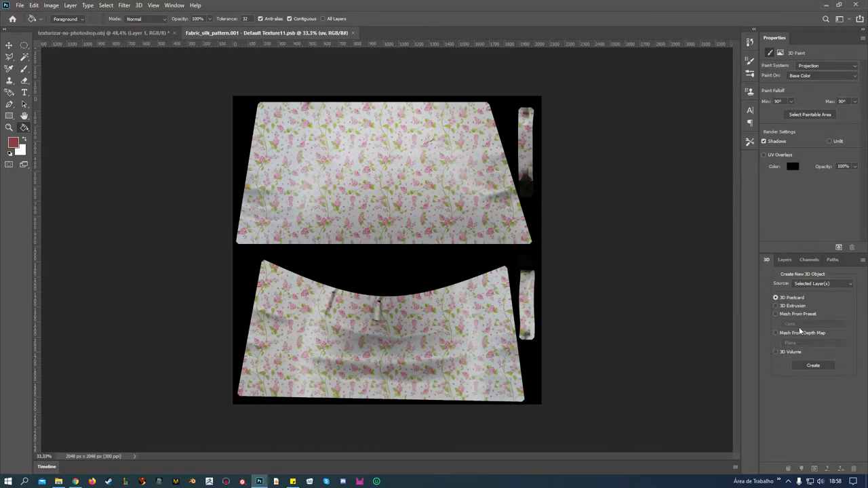
left_click(783, 260)
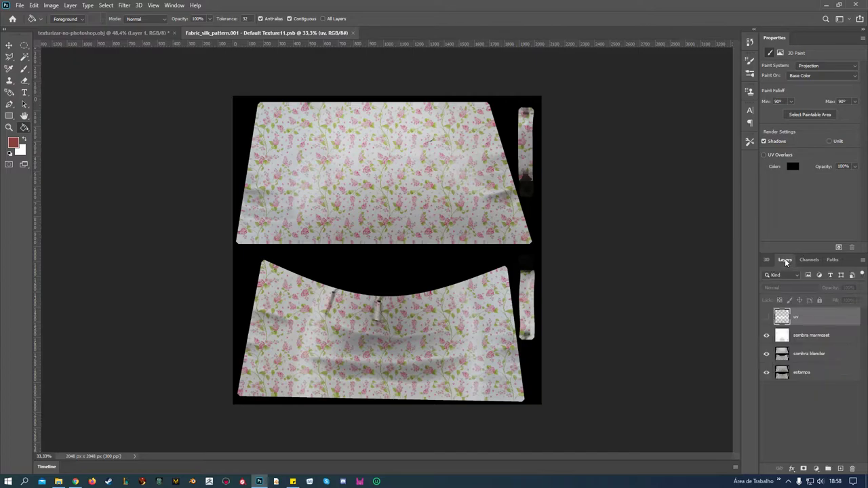
left_click(805, 335)
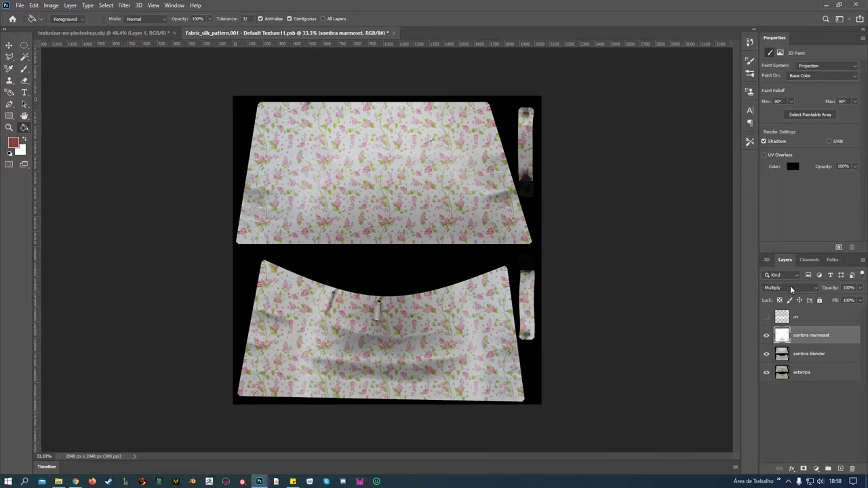
left_click(790, 288)
left_click(790, 258)
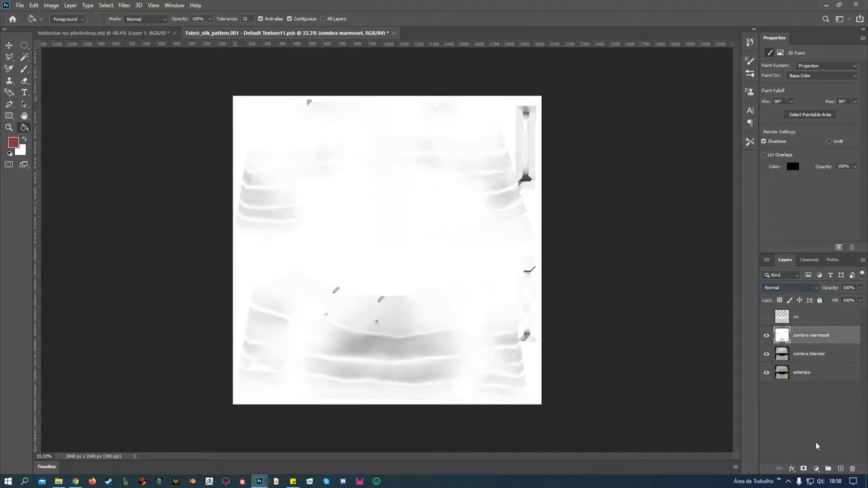
Step: Add a Brightness/Contrast adjustment layer with Brightness at -47
left_click(815, 469)
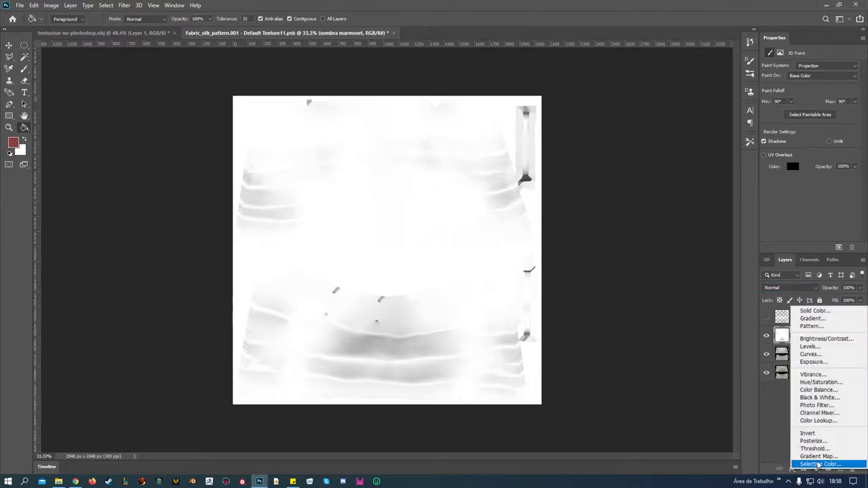
left_click(822, 339)
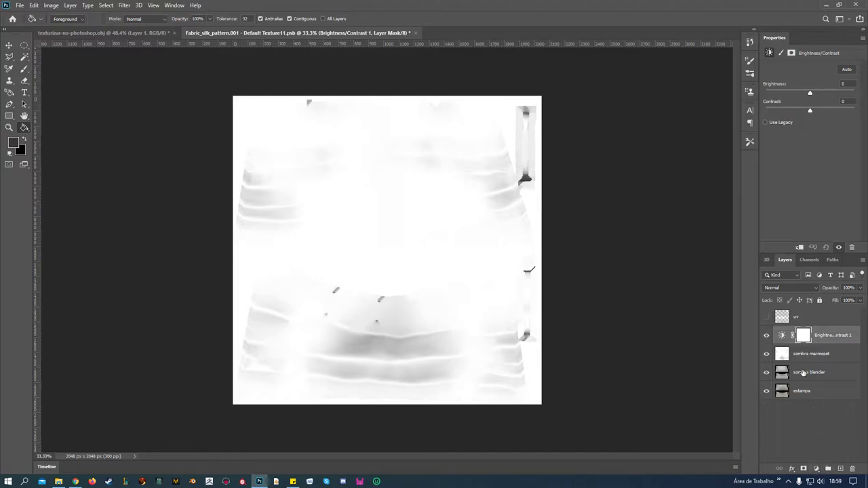
mouse_move(810, 93)
left_mouse_down()
mouse_move(786, 94)
mouse_move(794, 94)
left_mouse_up()
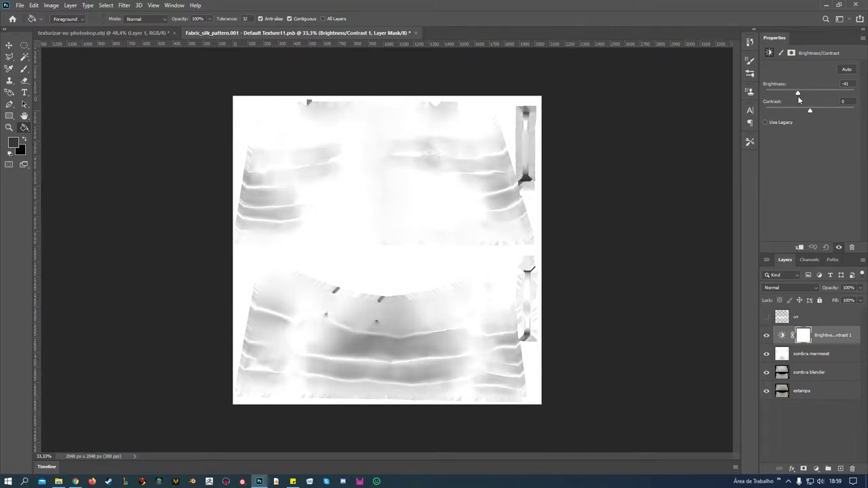
left_click_drag(796, 97, 795, 97)
left_click(821, 353)
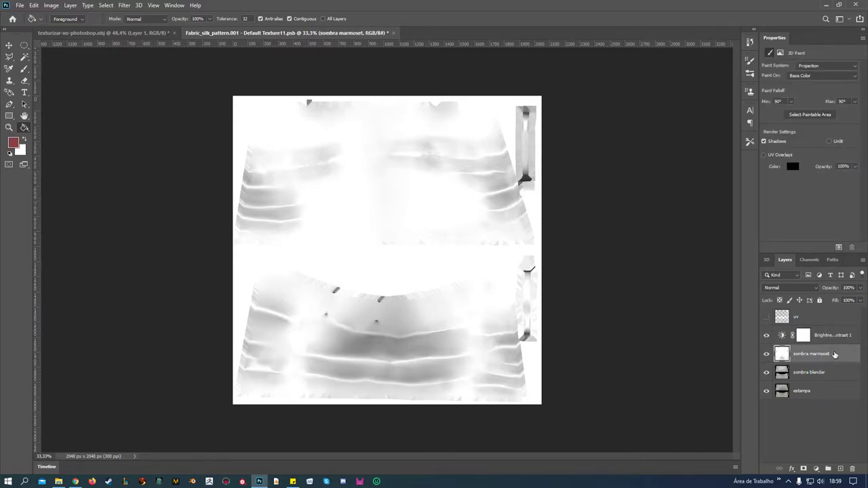
Step: Duplicate the sombra marmoset layer into a sombra marmoset copy
right_click(832, 355)
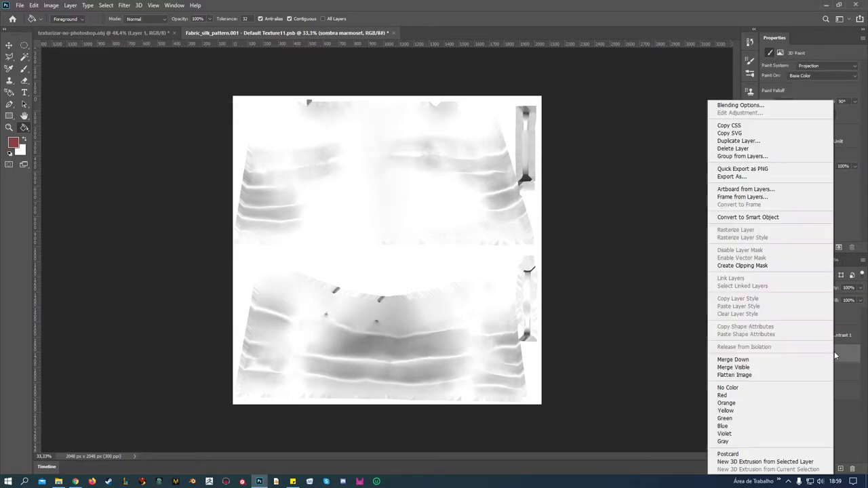
left_click(738, 140)
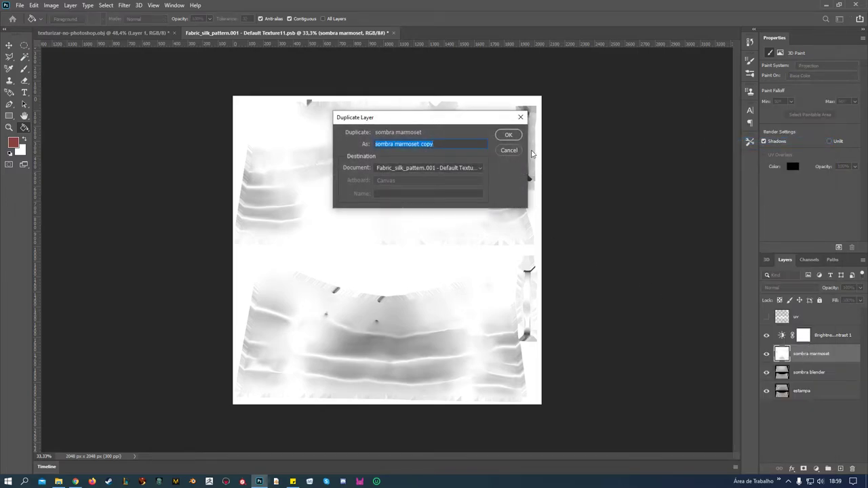
left_click(509, 135)
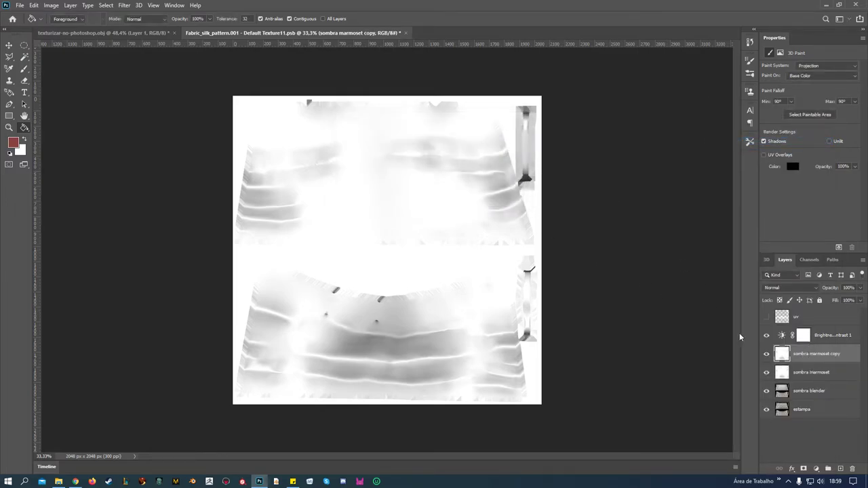
left_click(766, 373)
left_click(832, 376)
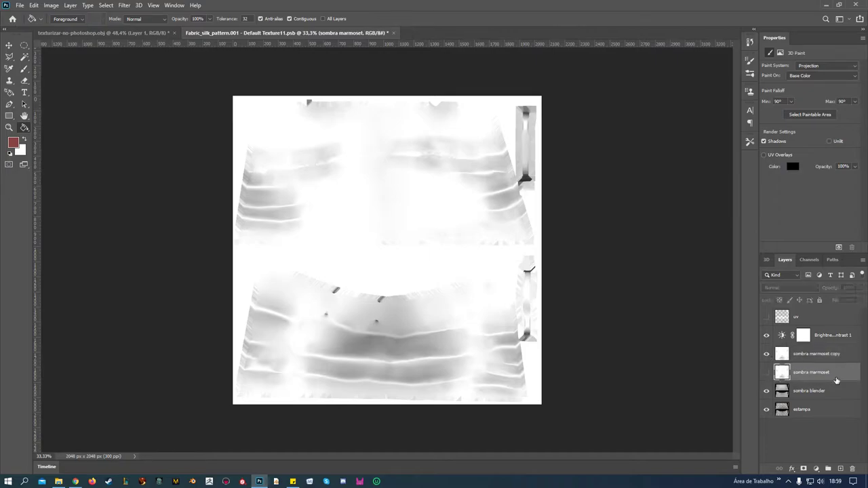
left_click(831, 353)
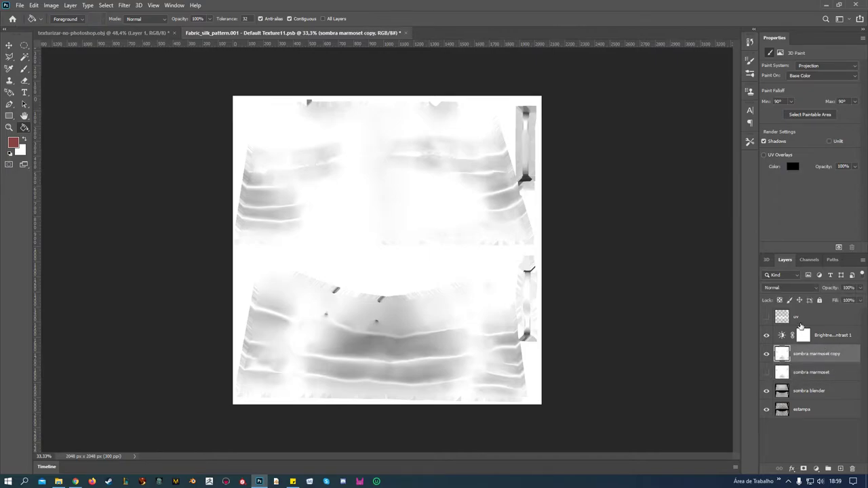
left_click(835, 332)
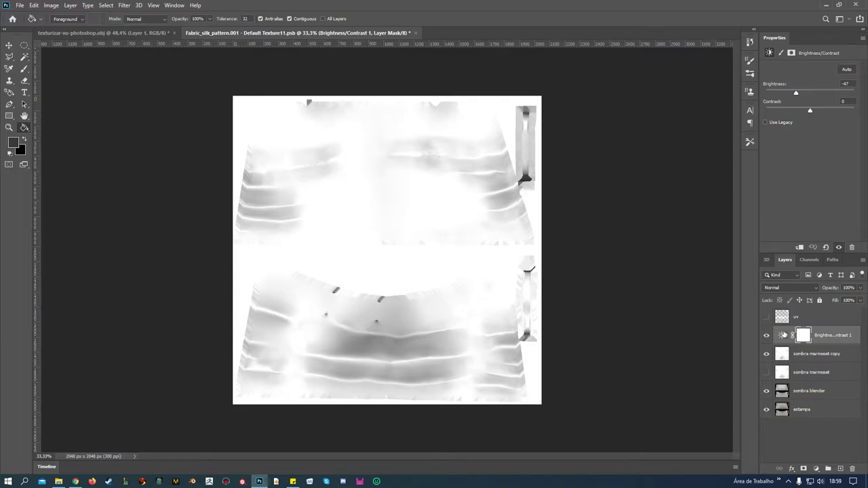
Step: Merge Brightness/Contrast 1 down into the copy and toggle its visibility to compare
right_click(785, 336)
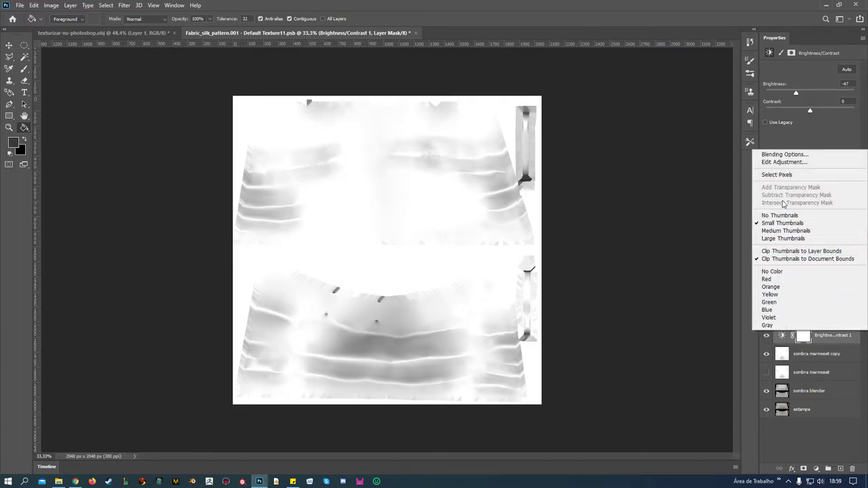
right_click(818, 339)
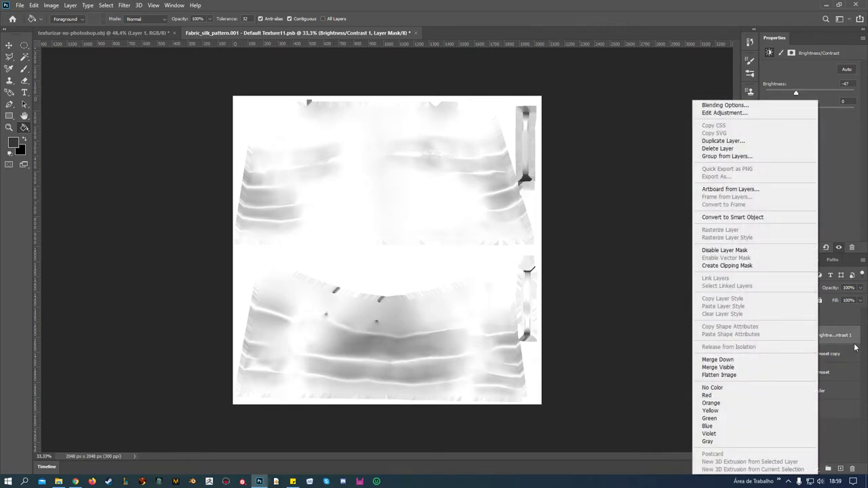
right_click(844, 333)
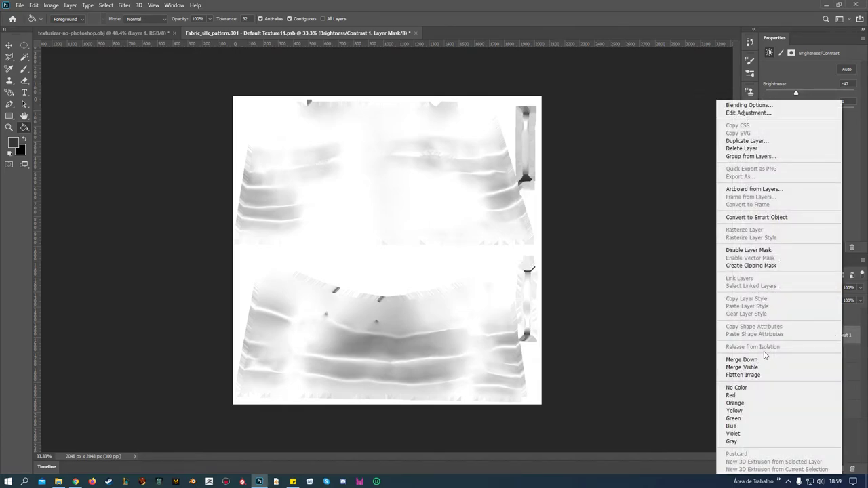
left_click(740, 359)
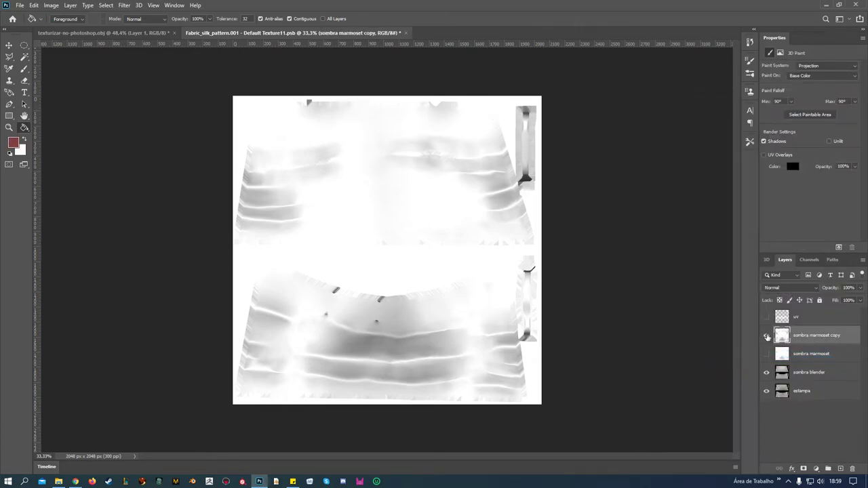
left_click(766, 354)
left_click(767, 334)
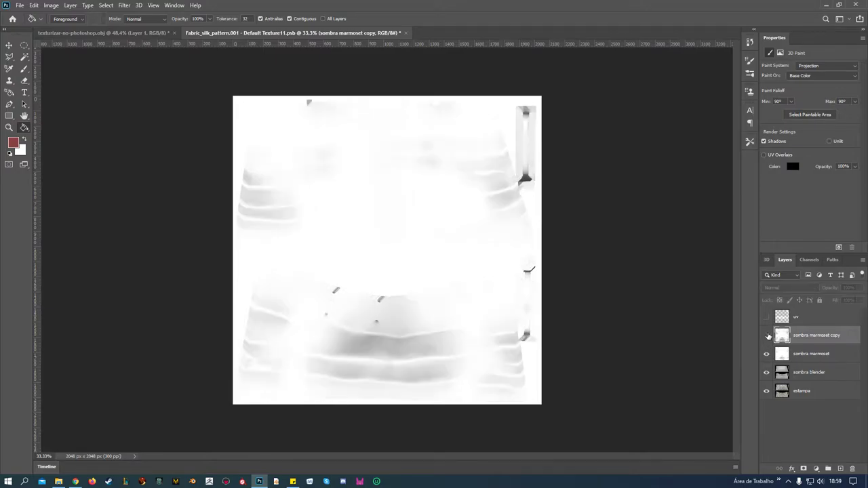
left_click(767, 335)
left_click(766, 335)
left_click(767, 335)
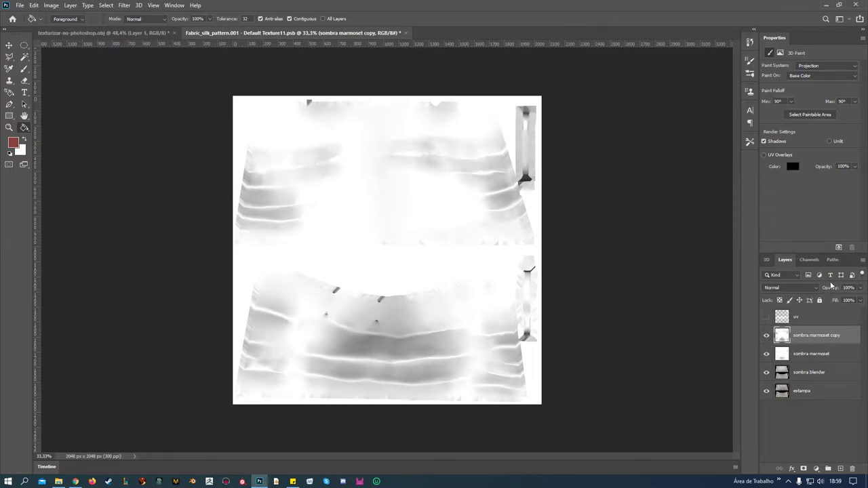
Step: Set sombra marmoset copy to Multiply at 60% opacity with the original hidden
left_click(813, 288)
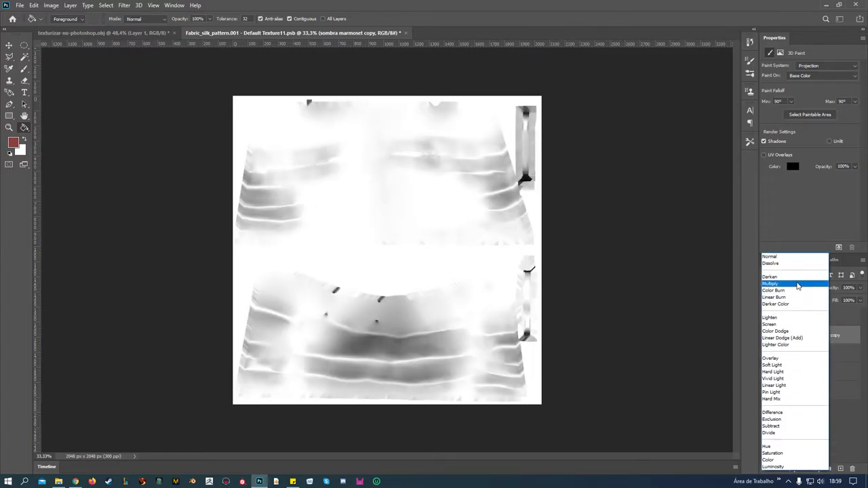
left_click(798, 287)
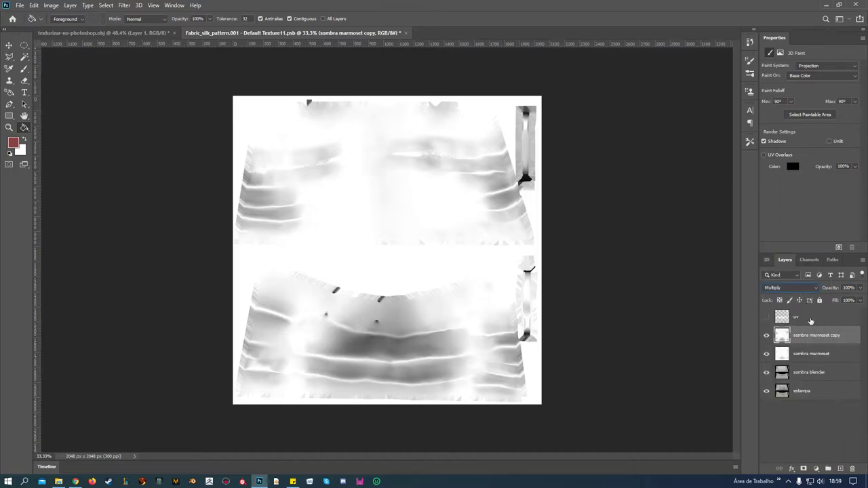
left_click(767, 353)
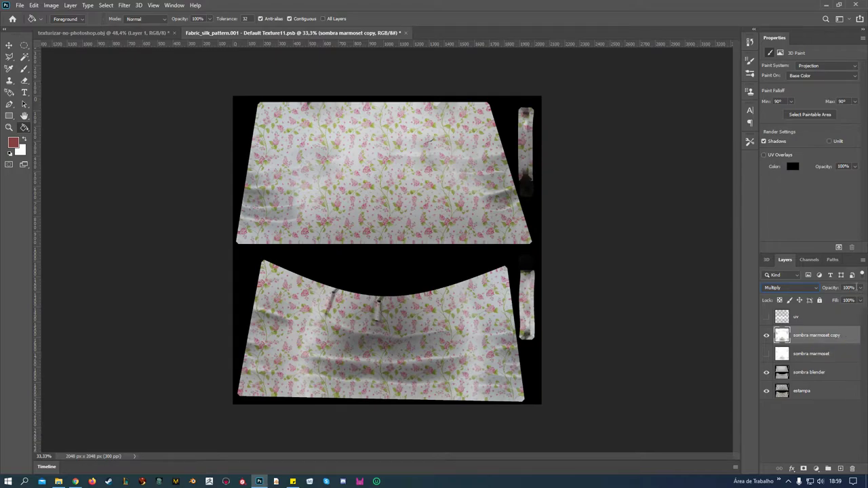
left_click(850, 287)
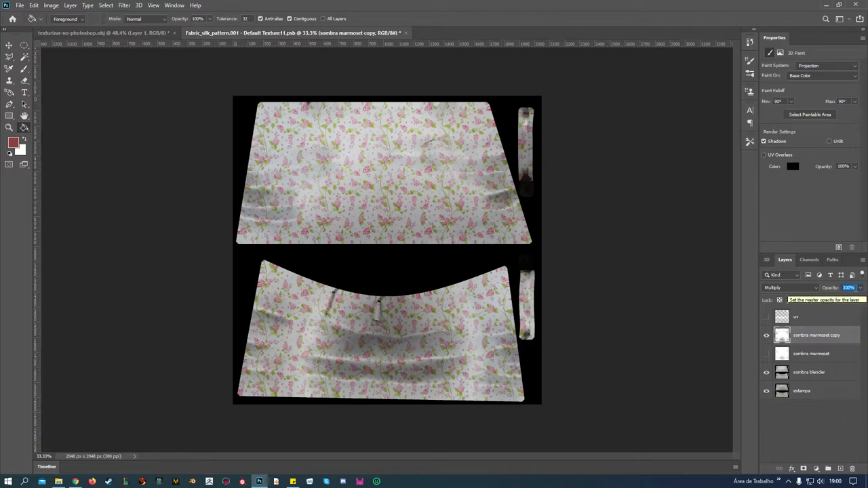
type("60")
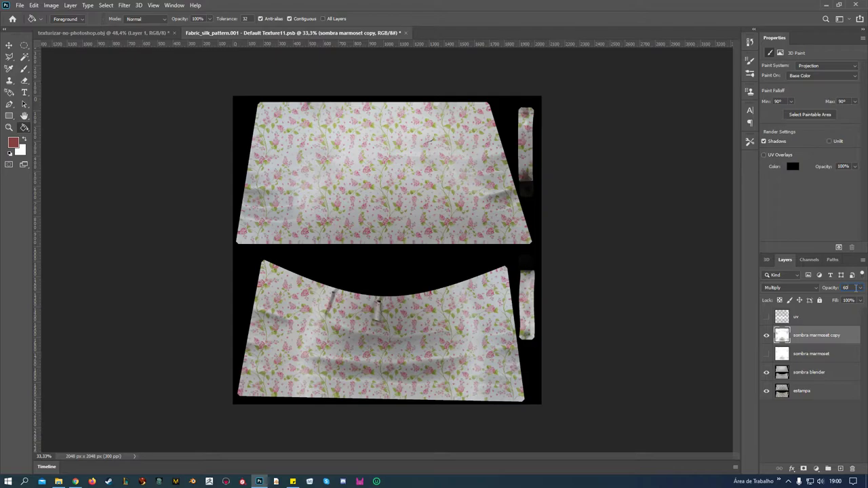
Step: Set the original sombra marmoset layer to Multiply at 60% opacity, comparing visibility
left_click(766, 336)
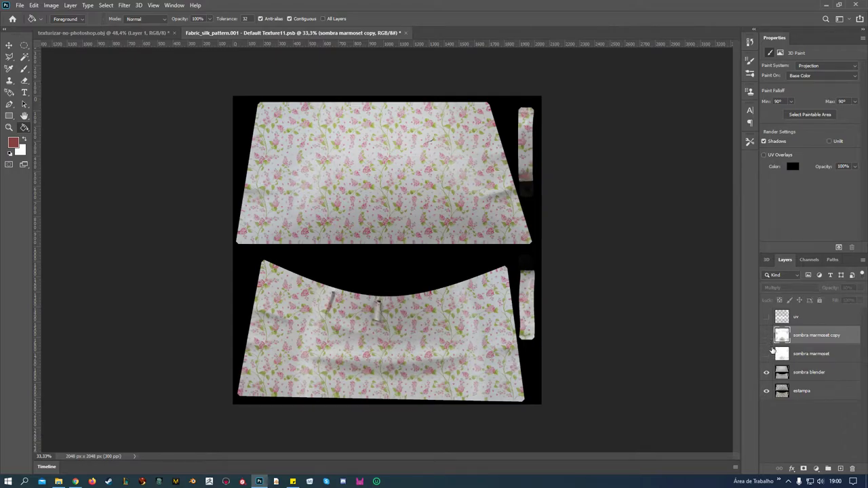
left_click(767, 354)
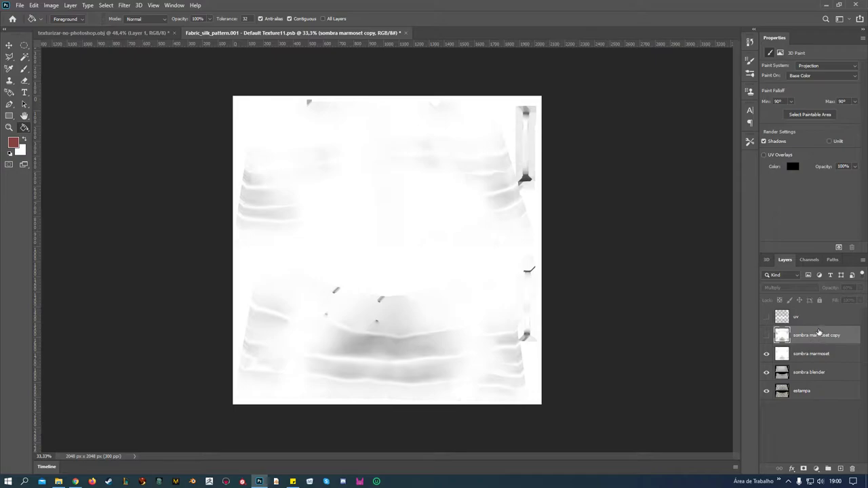
left_click(817, 354)
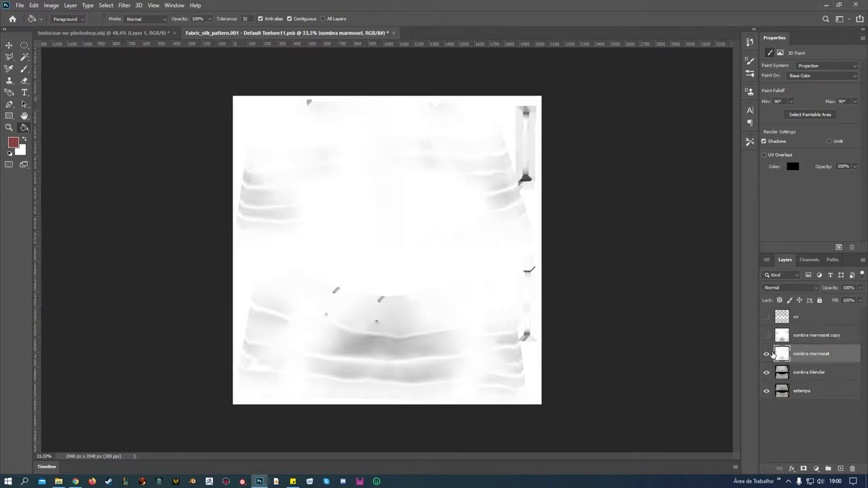
left_click(783, 288)
left_click(781, 285)
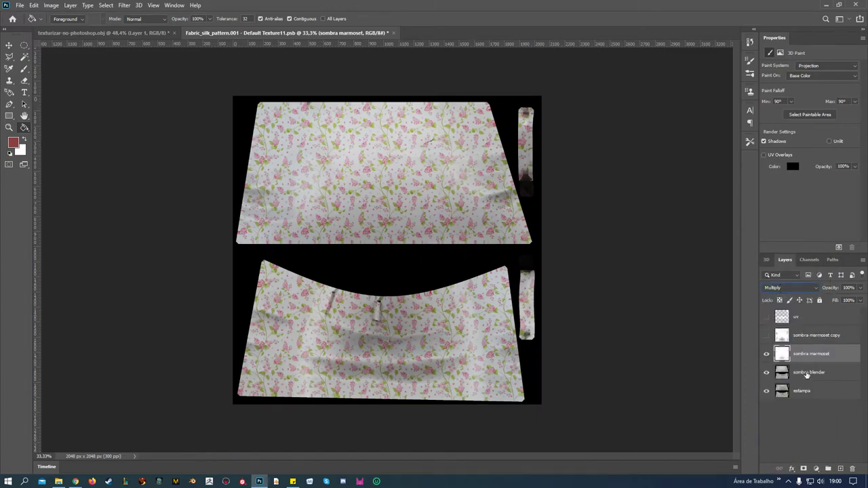
left_click(766, 357)
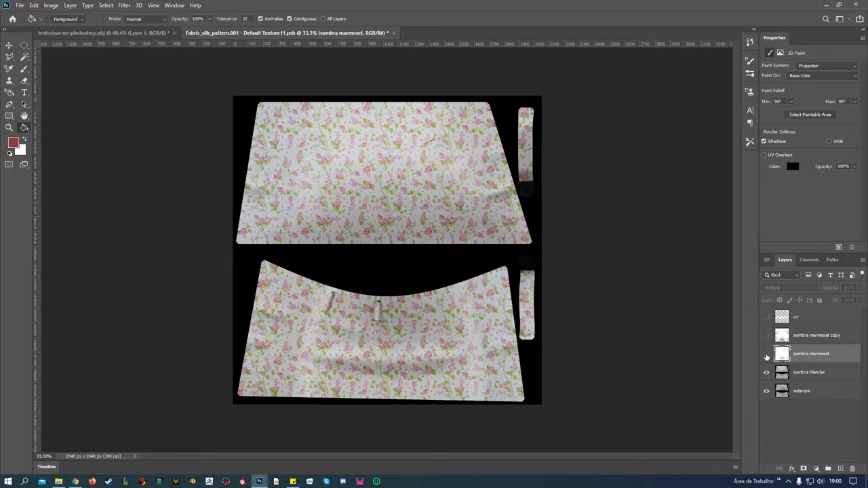
left_click(766, 356)
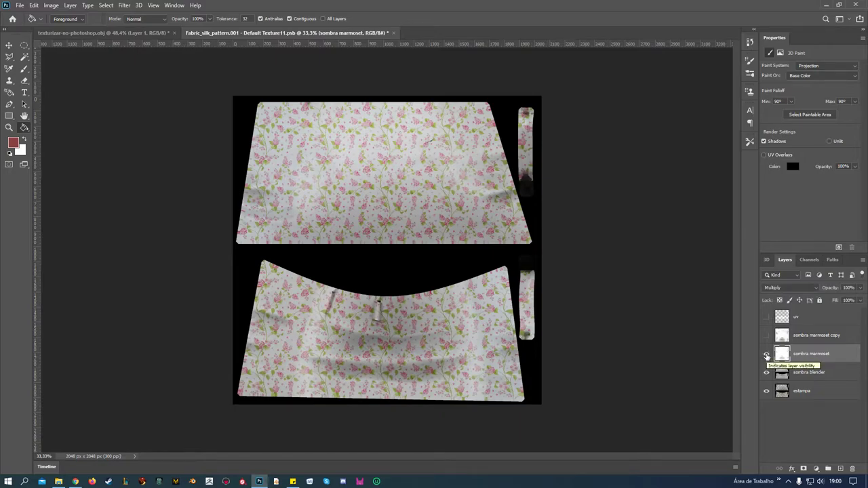
left_click(766, 357)
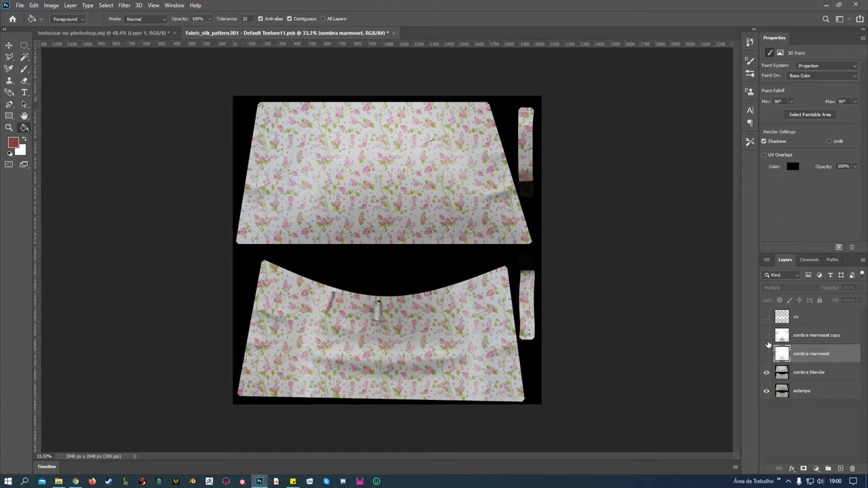
left_click(766, 336)
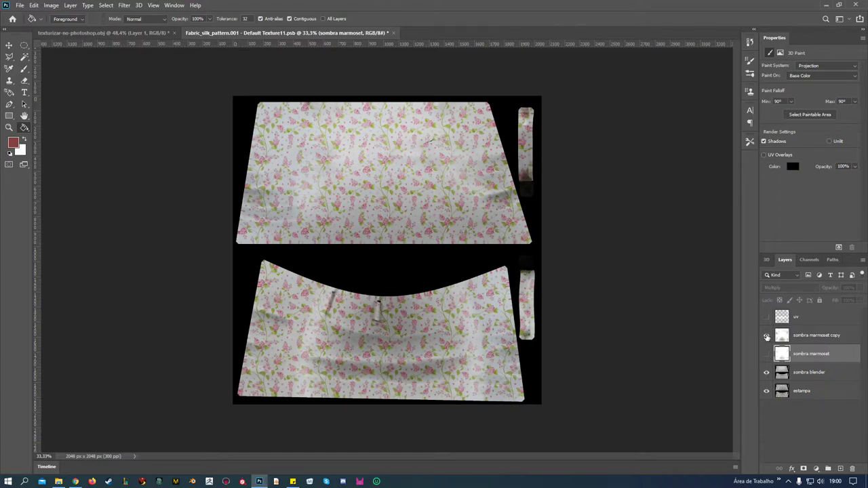
left_click(766, 336)
left_click(766, 354)
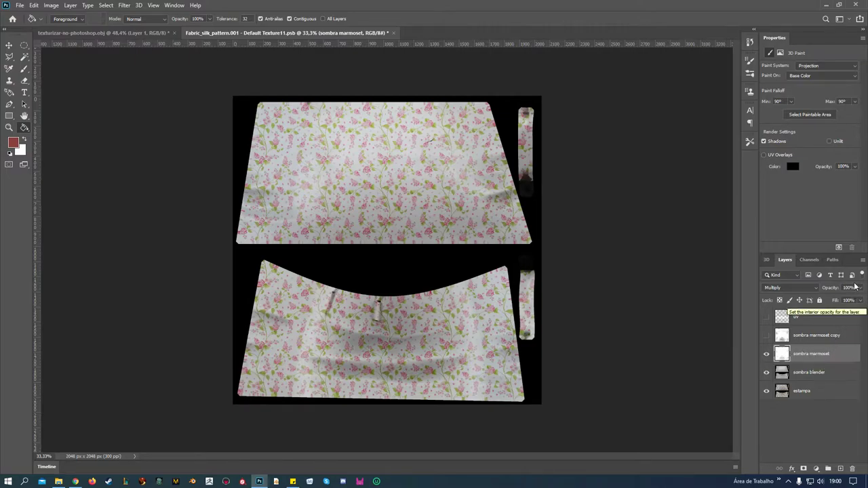
left_click(849, 288)
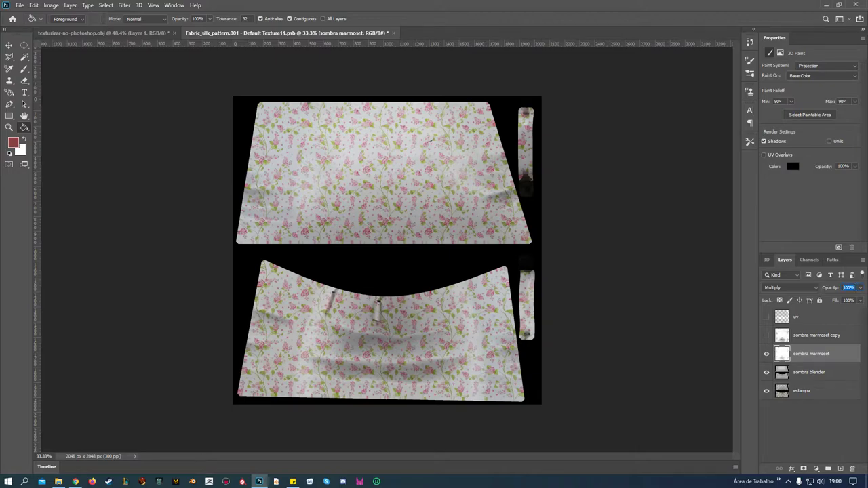
type("60")
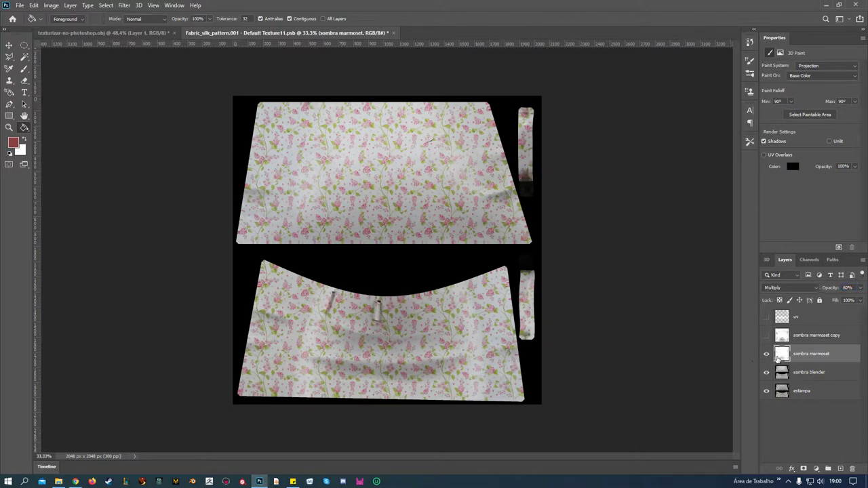
Step: Compare both shadow layers and leave only sombra marmoset copy visible
left_click(767, 354)
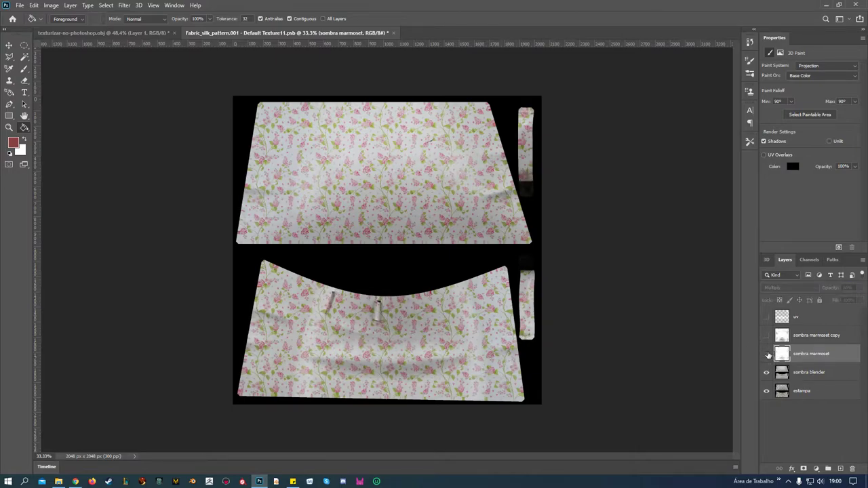
left_click(767, 354)
left_click(767, 336)
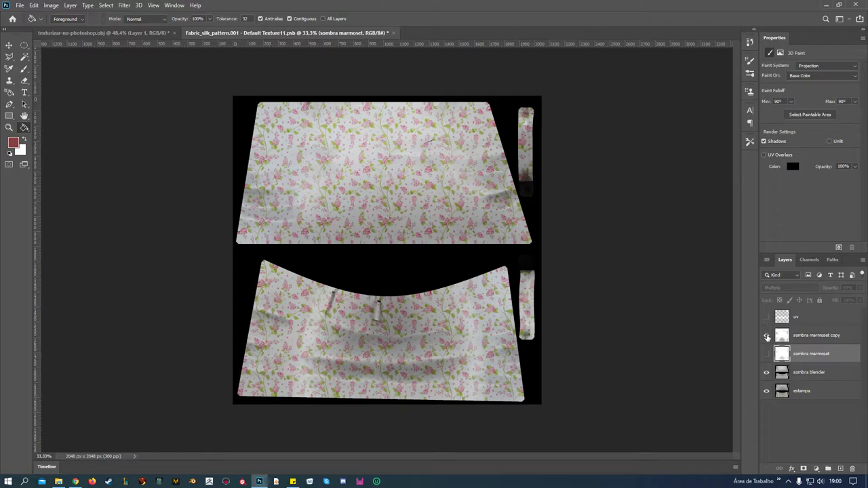
left_click(812, 336)
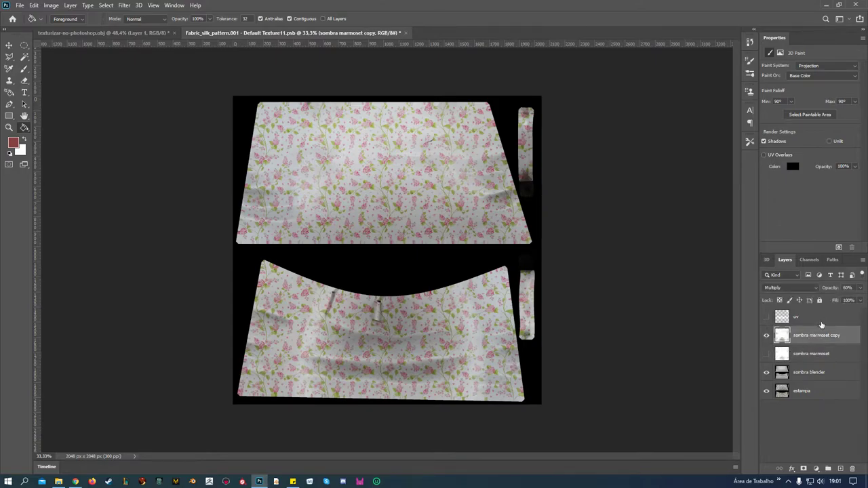
left_click(766, 335)
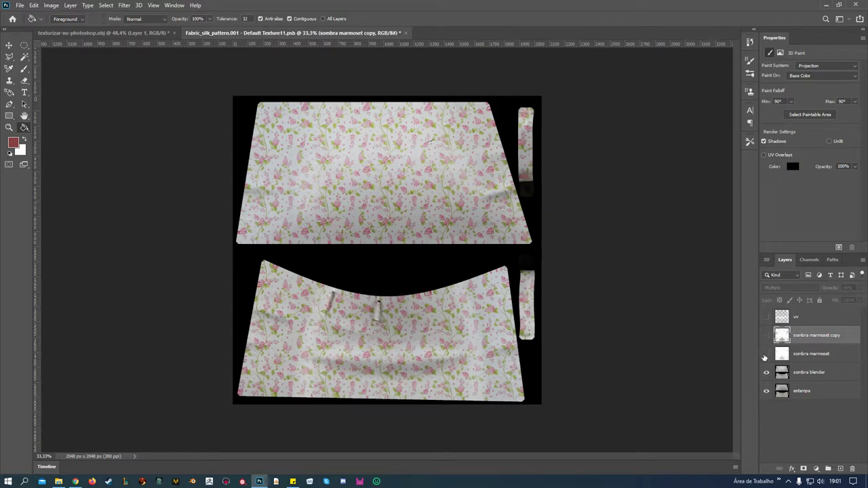
left_click(766, 354)
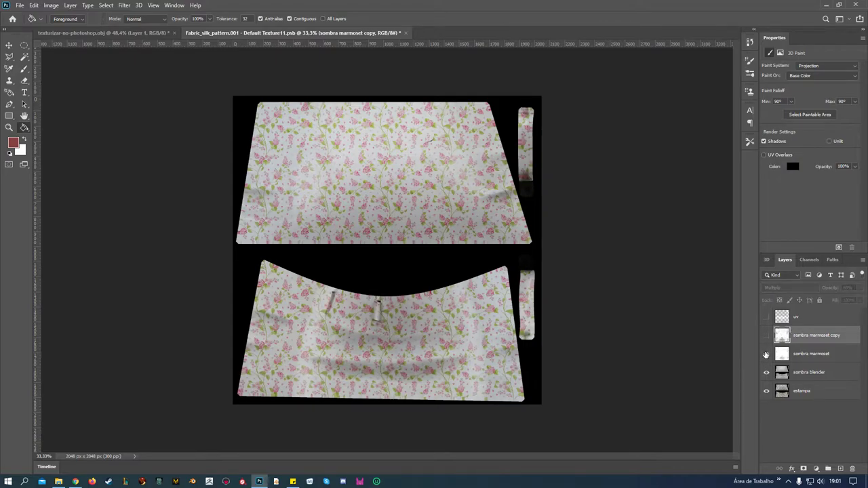
left_click(765, 354)
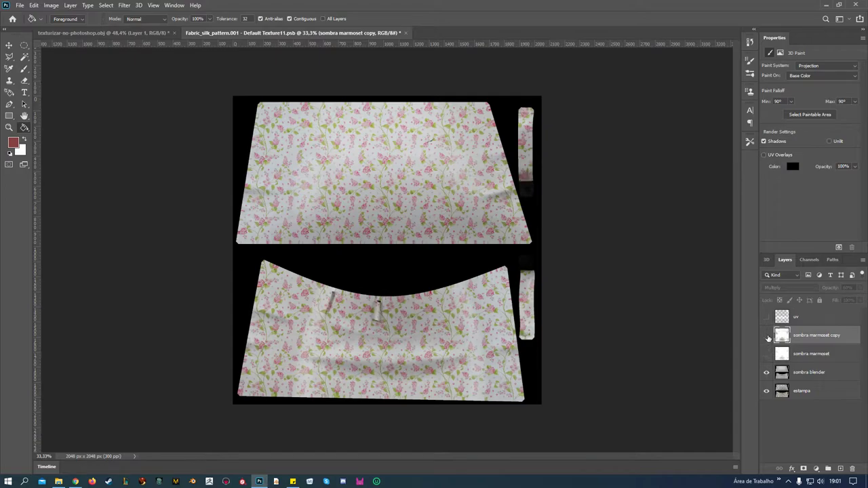
left_click(766, 336)
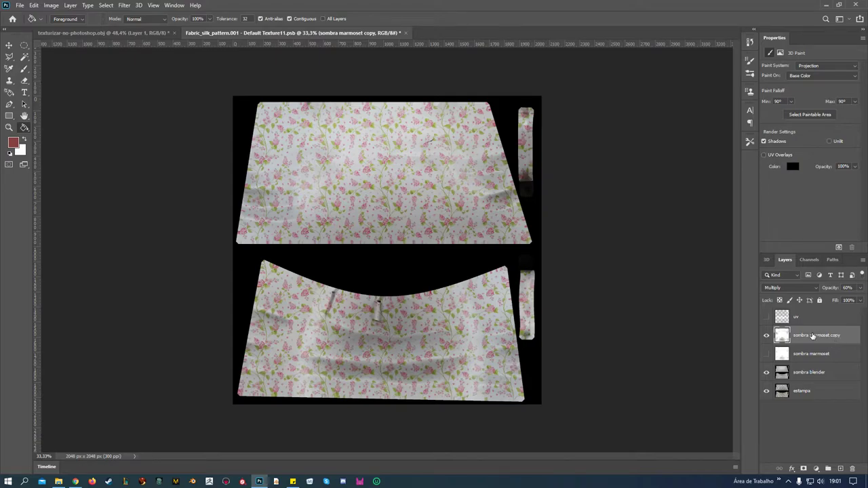
Step: Add a Brightness/Contrast adjustment layer with Brightness -5 and Contrast 21
left_click(816, 470)
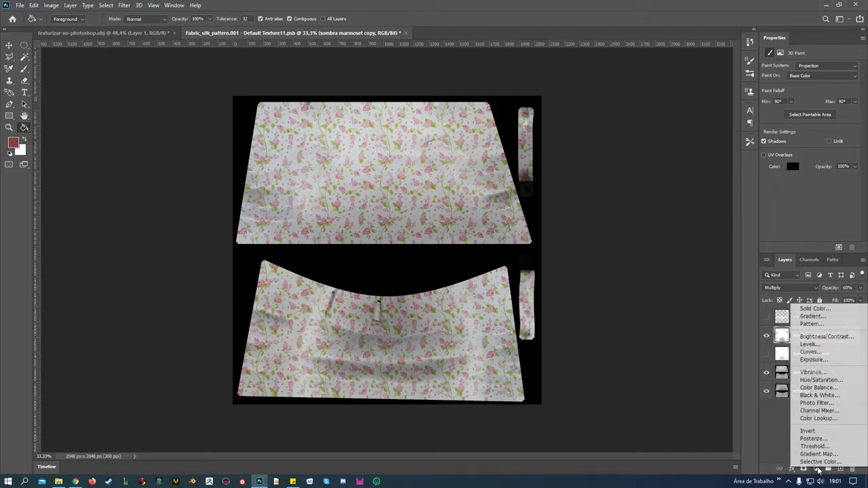
left_click(826, 337)
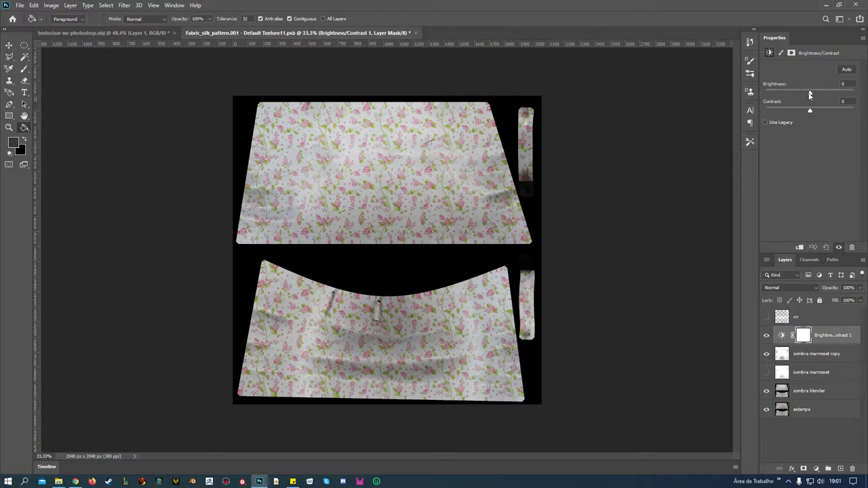
mouse_move(812, 92)
left_mouse_down()
mouse_move(866, 102)
mouse_move(813, 104)
left_mouse_up()
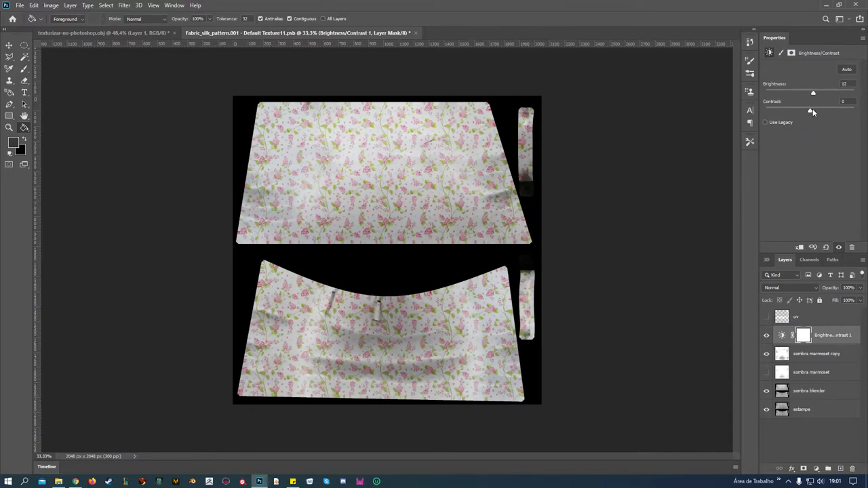
mouse_move(786, 114)
left_mouse_down()
mouse_move(733, 113)
mouse_move(830, 114)
left_mouse_up()
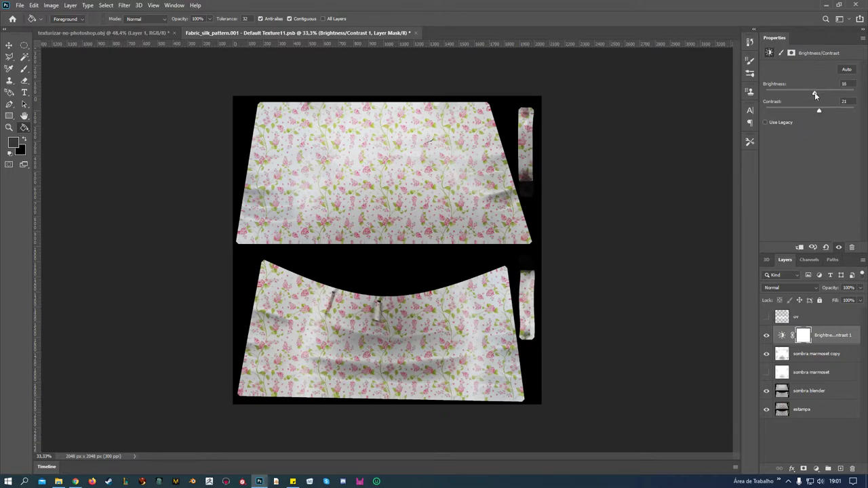
mouse_move(813, 92)
left_mouse_down()
mouse_move(800, 91)
mouse_move(818, 95)
left_mouse_up()
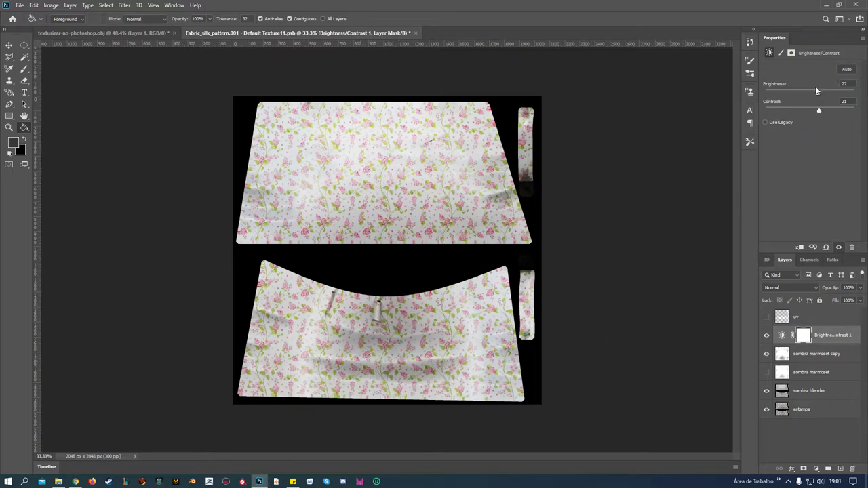
left_click_drag(817, 92, 808, 94)
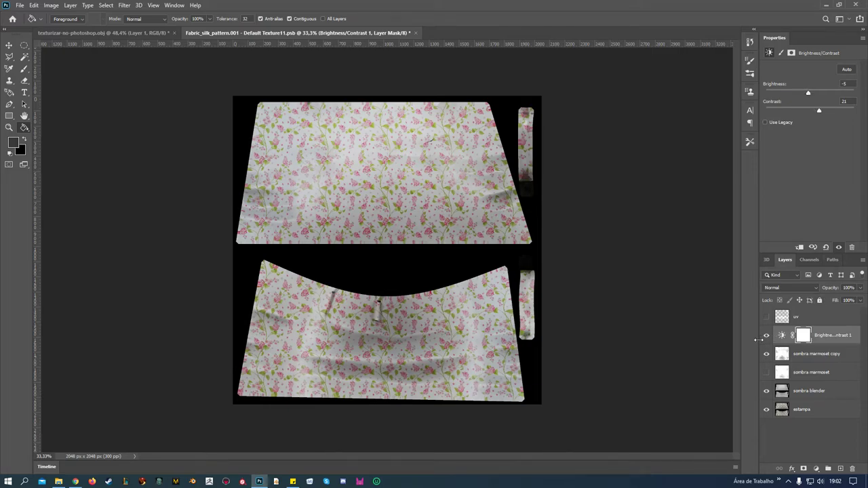
Step: Delete the Brightness/Contrast layer and set sombra marmoset copy to Multiply at 50% opacity
left_click(851, 469)
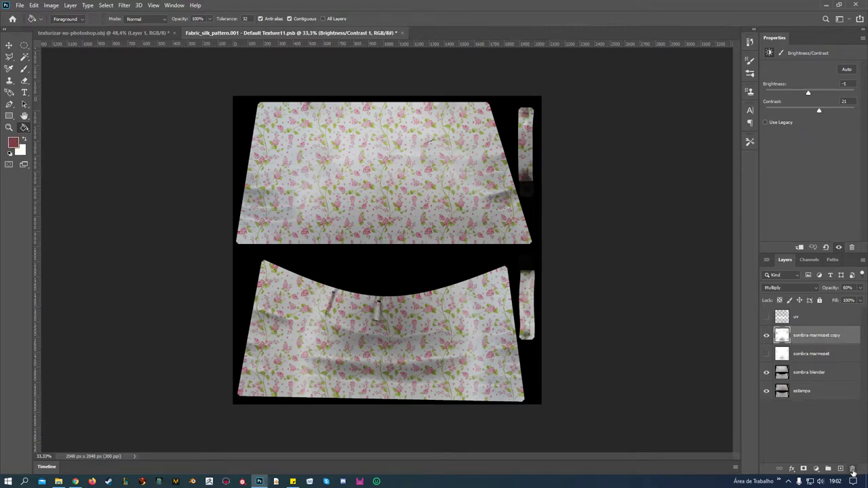
left_click(853, 468)
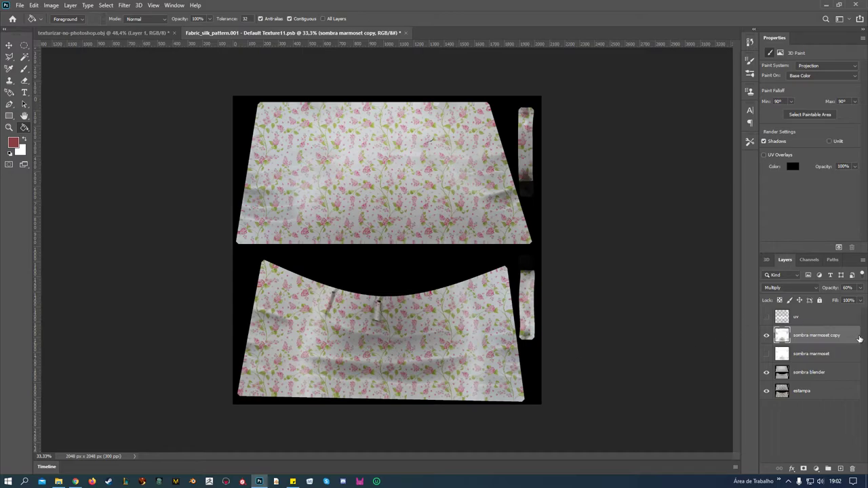
left_click(813, 288)
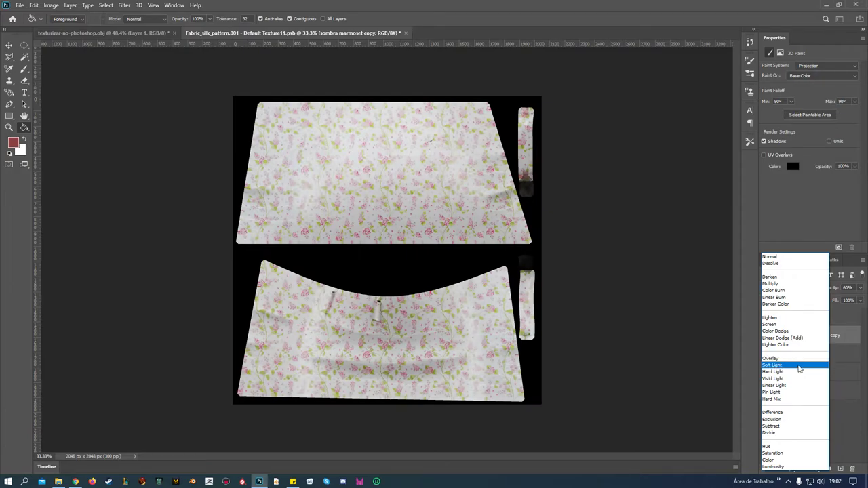
left_click(783, 285)
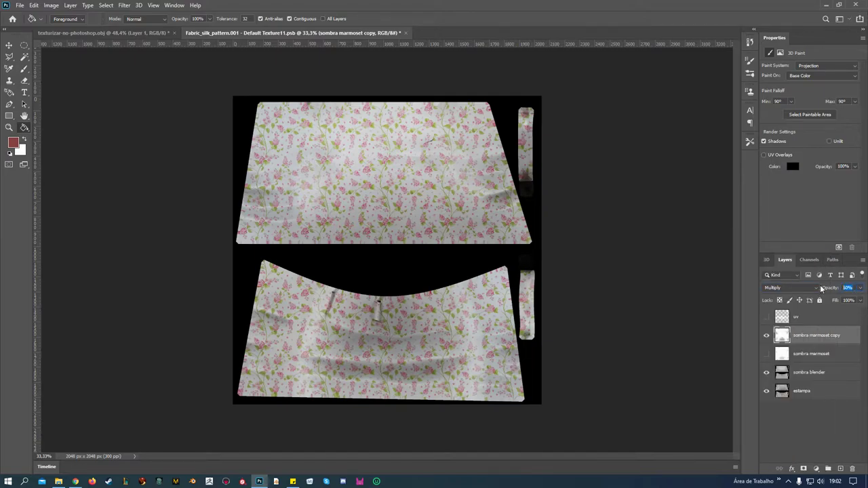
type("50")
scroll(459, 335, "down", 1)
scroll(460, 335, "up", 2)
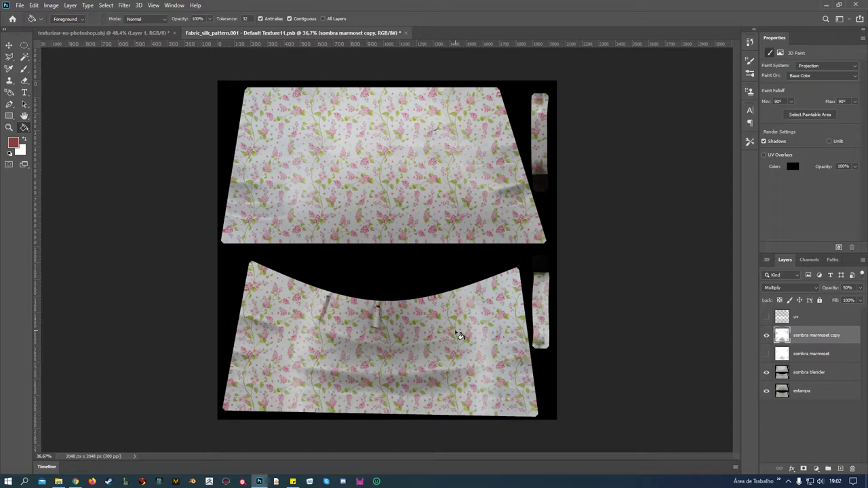
Step: Compare the shadow layers, then delete the original sombra marmoset layer
left_click(844, 354)
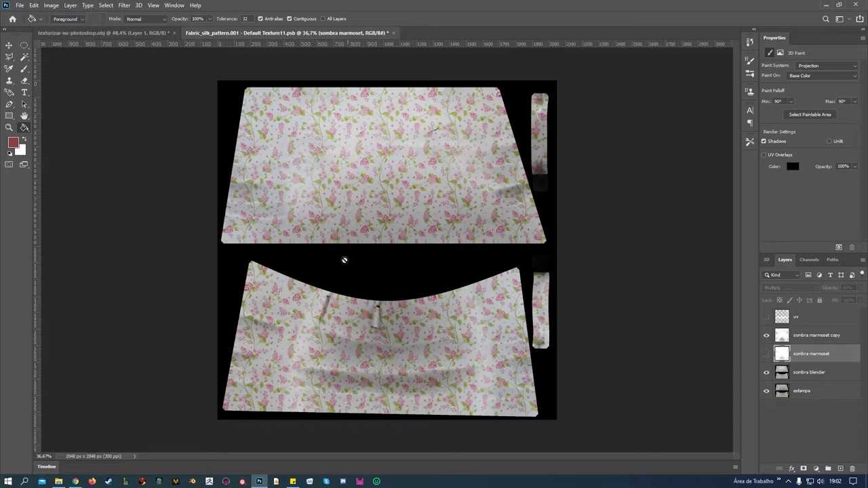
left_click(767, 336)
left_click(767, 354)
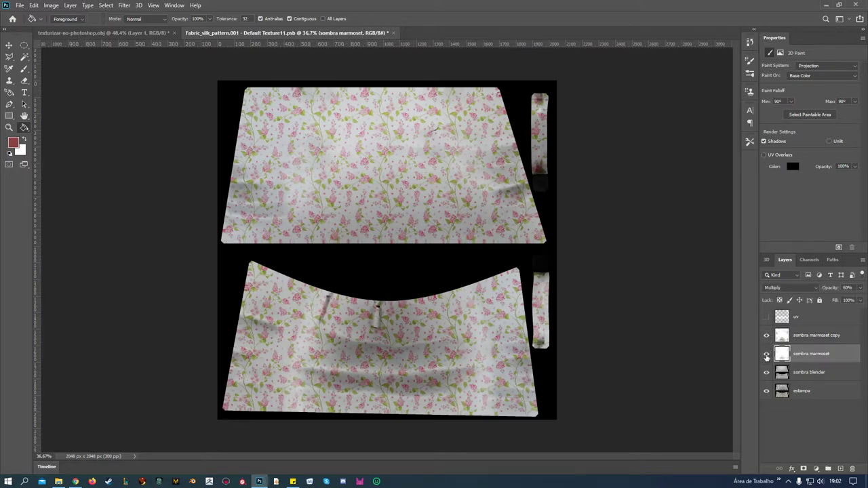
left_click(766, 355)
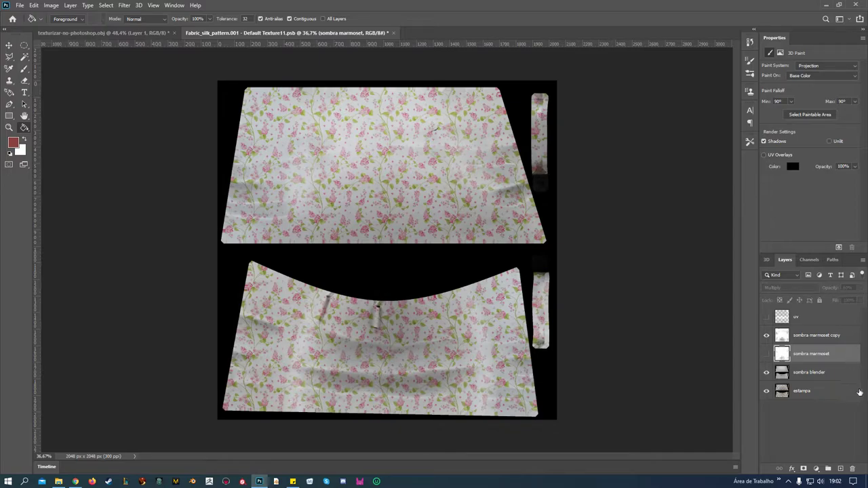
left_click(852, 469)
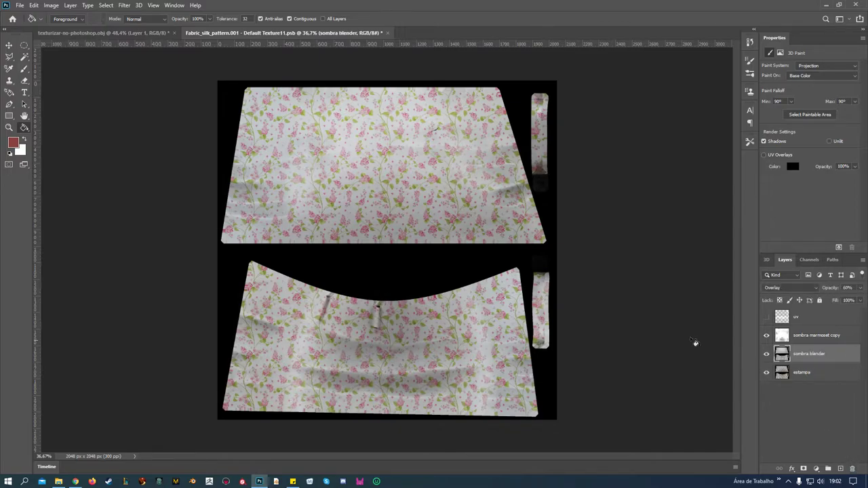
Step: Preview the uv grid overlay, then close the floral skirt texture, saving its changes
left_click(767, 317)
scroll(644, 295, "up", 2)
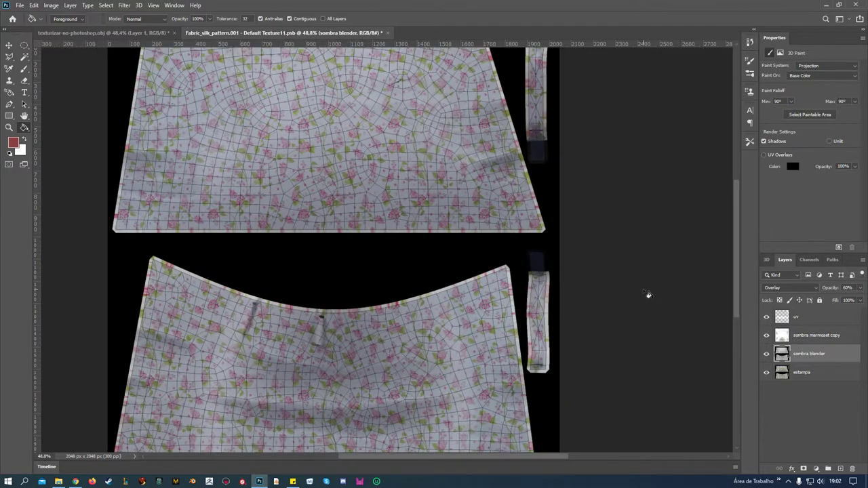
scroll(568, 314, "down", 1)
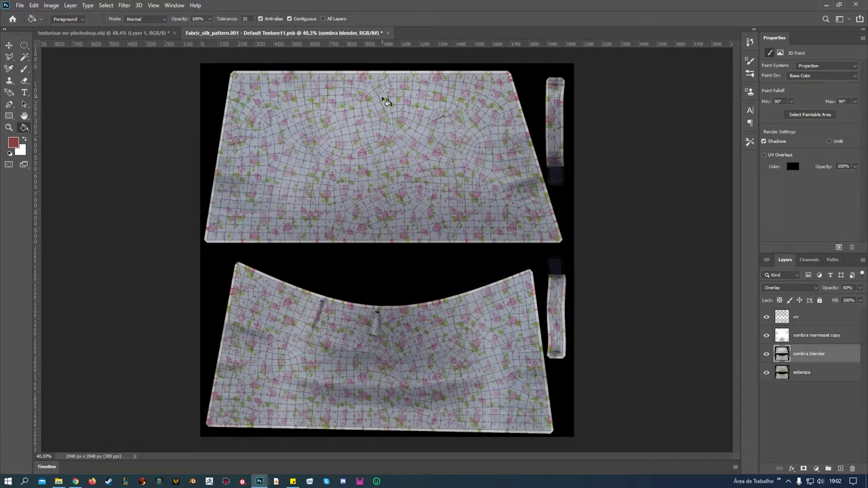
left_click(767, 318)
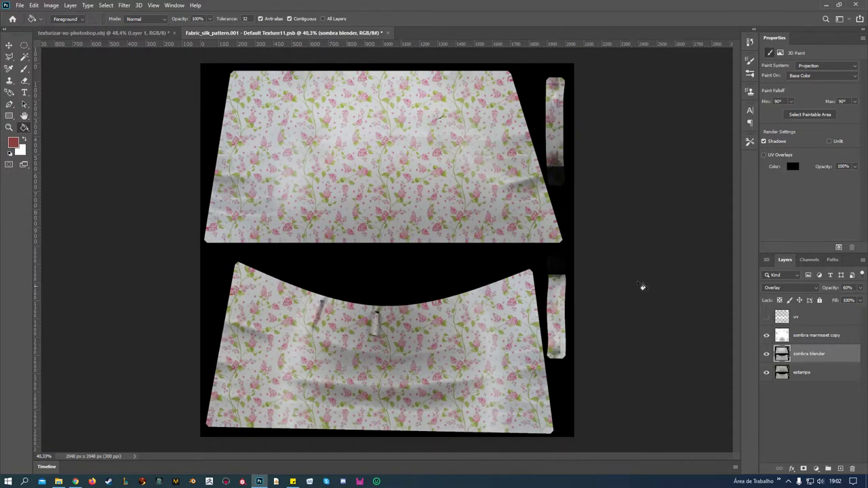
left_click(388, 32)
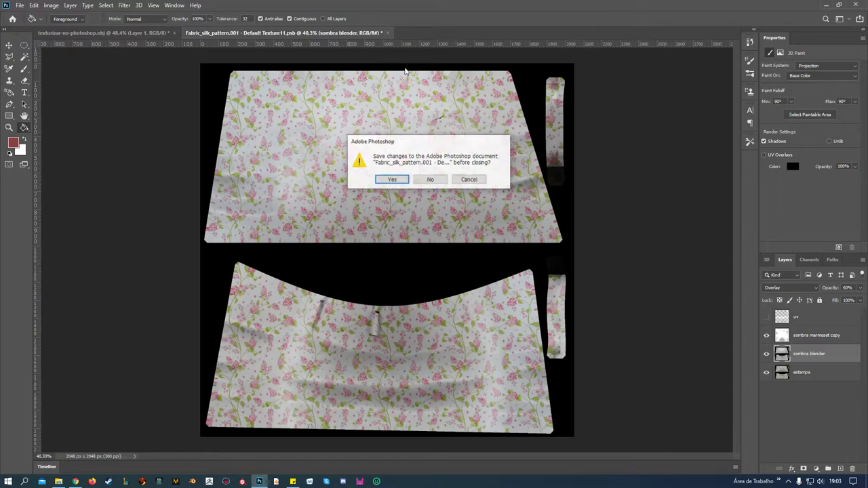
left_click(383, 180)
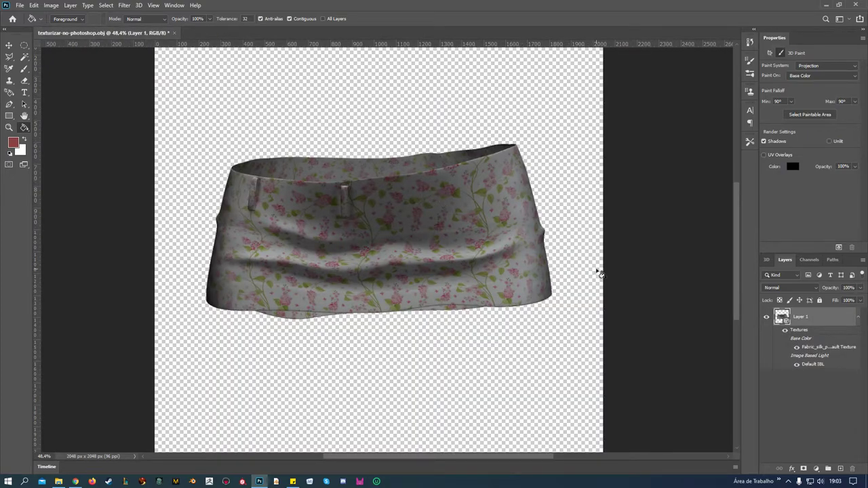
Step: Orbit the textured skirt to inspect it, then show the 3D scene tree's Fabric_silk_pattern.001 material
left_click(9, 45)
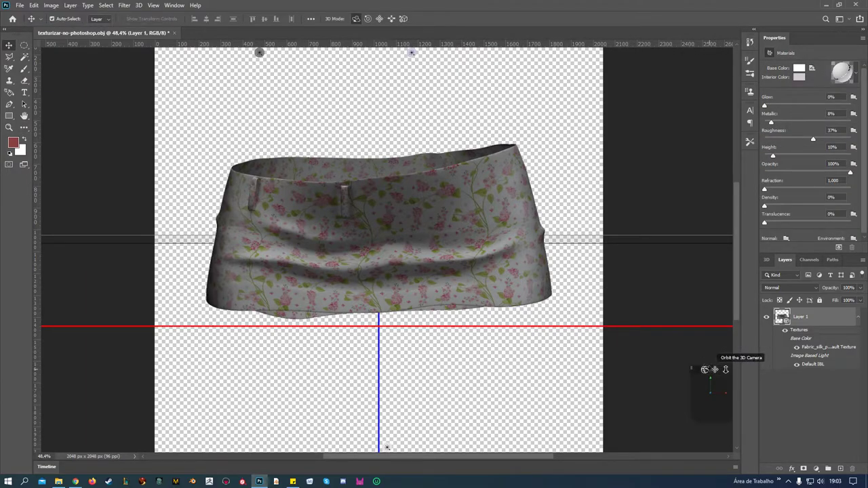
mouse_move(704, 369)
left_mouse_down()
mouse_move(818, 369)
mouse_move(765, 373)
left_mouse_up()
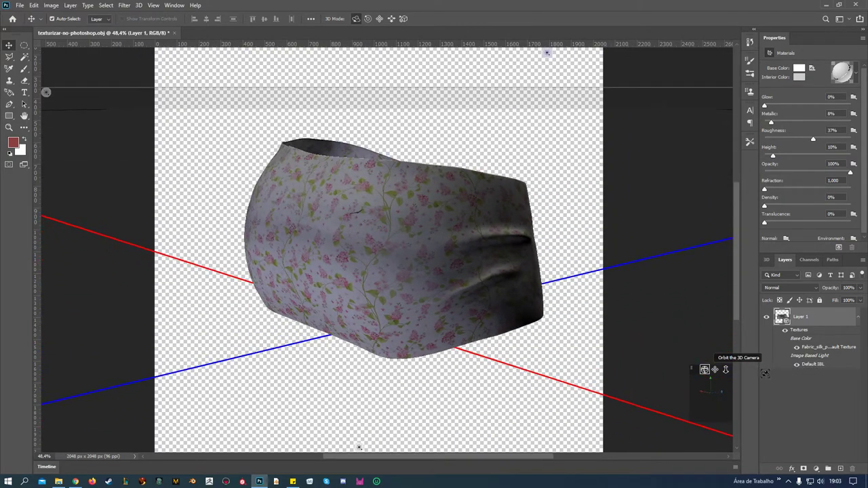
left_click_drag(765, 374, 708, 372)
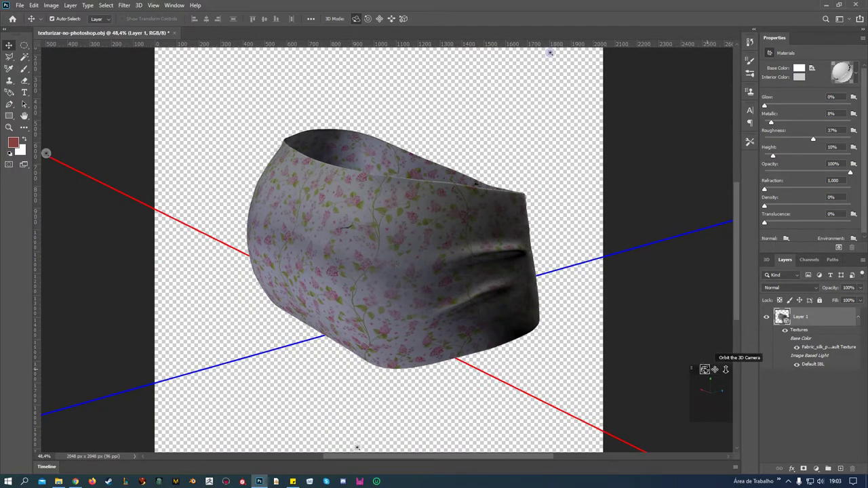
mouse_move(704, 370)
left_mouse_down()
mouse_move(646, 374)
mouse_move(647, 366)
left_mouse_up()
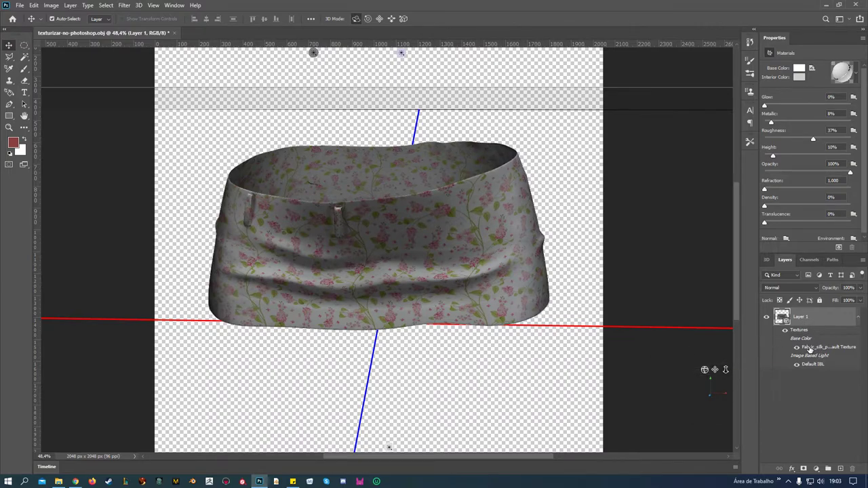
left_click(766, 259)
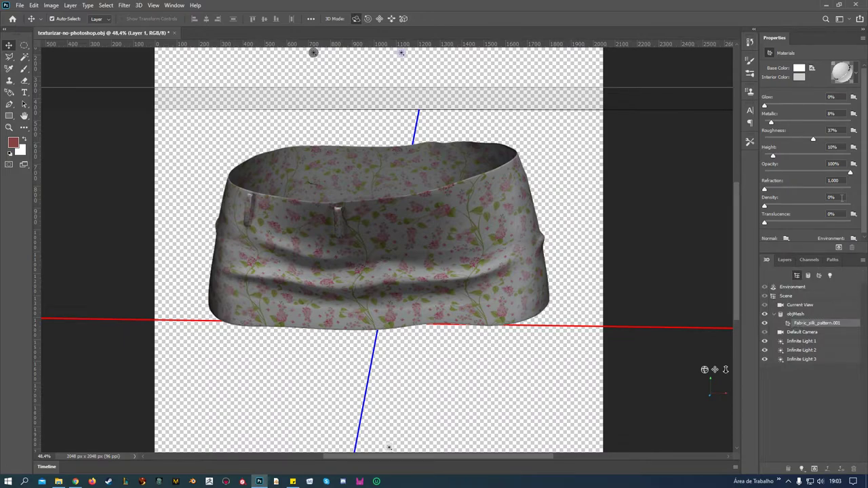
left_click(812, 68)
Step: Open the Base Color texture as its own document, fitted on screen
left_click(779, 74)
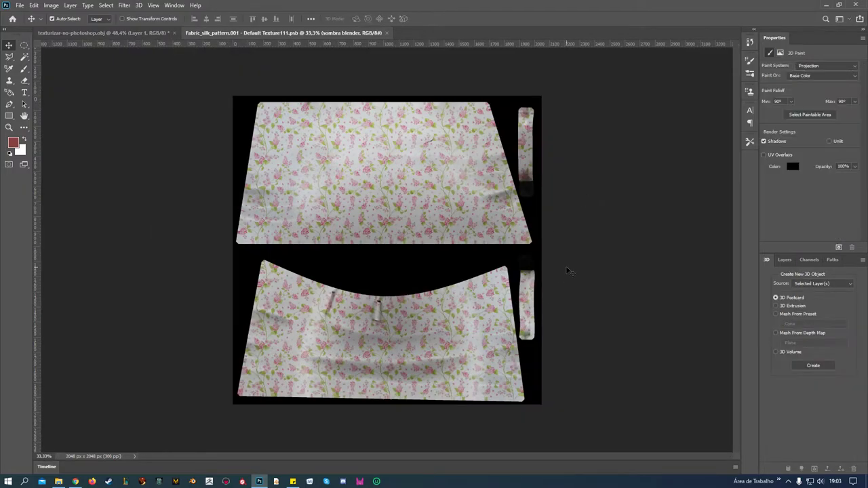
key("ctrl+0")
scroll(571, 269, "up", 2)
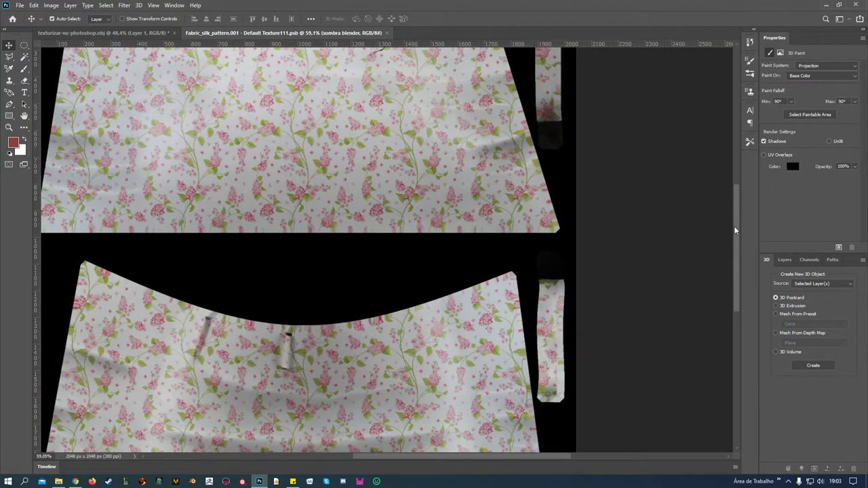
left_click_drag(734, 226, 734, 187)
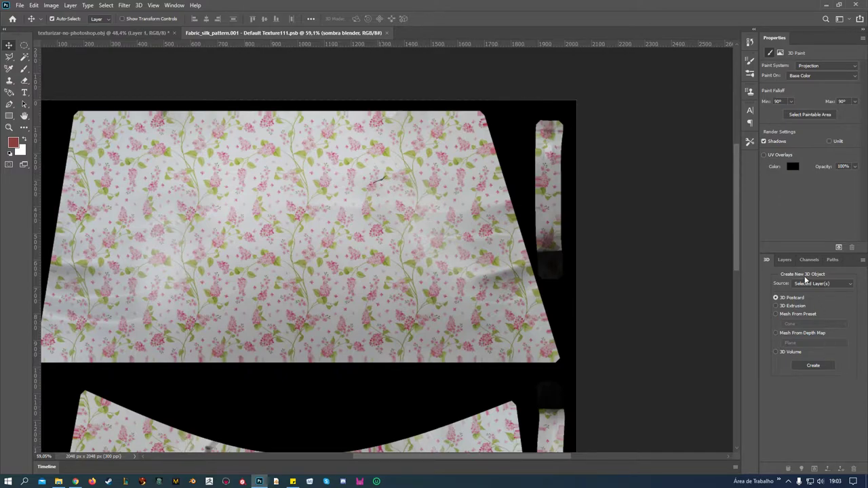
Step: Select the estampa layer, check its visibility, and pick the Clone Stamp tool
left_click(784, 261)
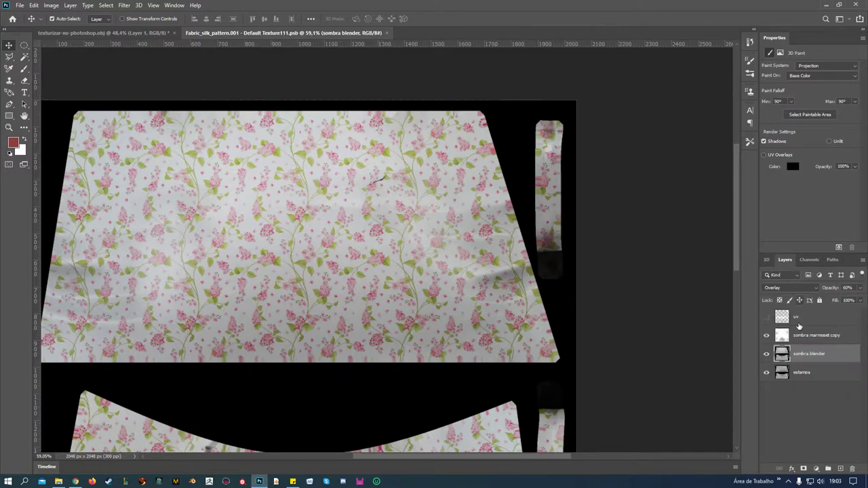
left_click(807, 373)
left_click(766, 374)
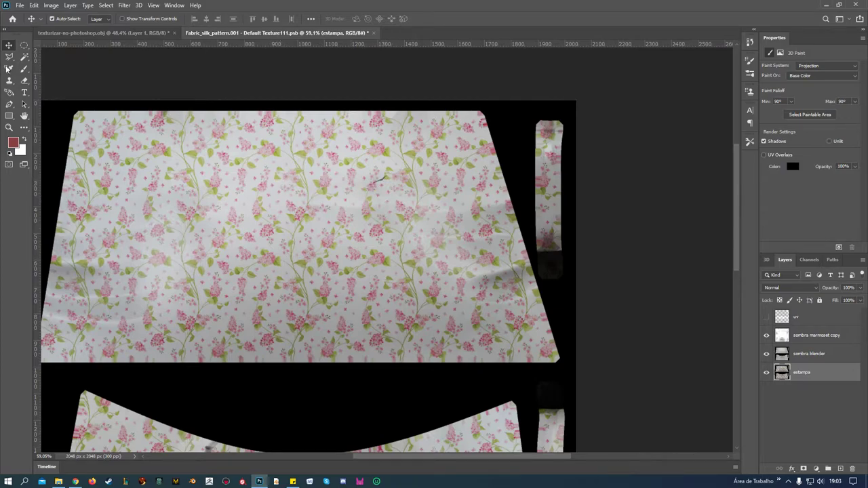
left_click(10, 80)
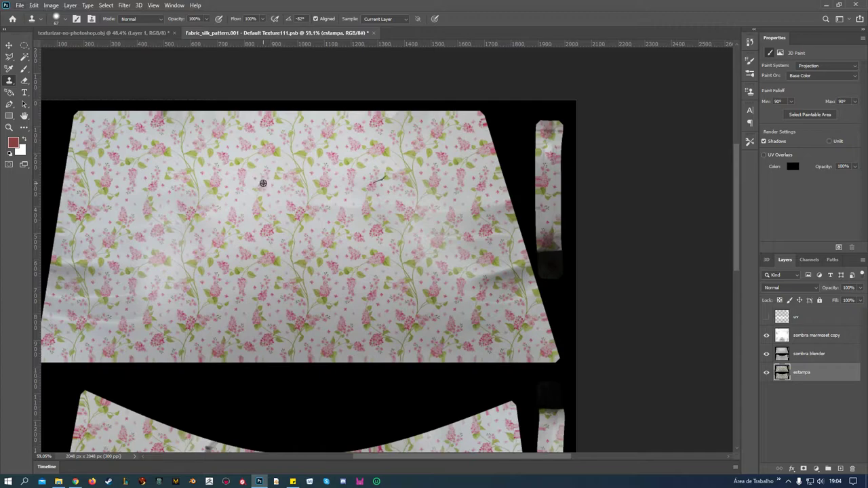
Step: Clone floral pattern over the dark mark, undoing the first stroke and repainting it
left_click_drag(370, 181, 377, 182)
key("ctrl+z")
left_click_drag(372, 185, 382, 178)
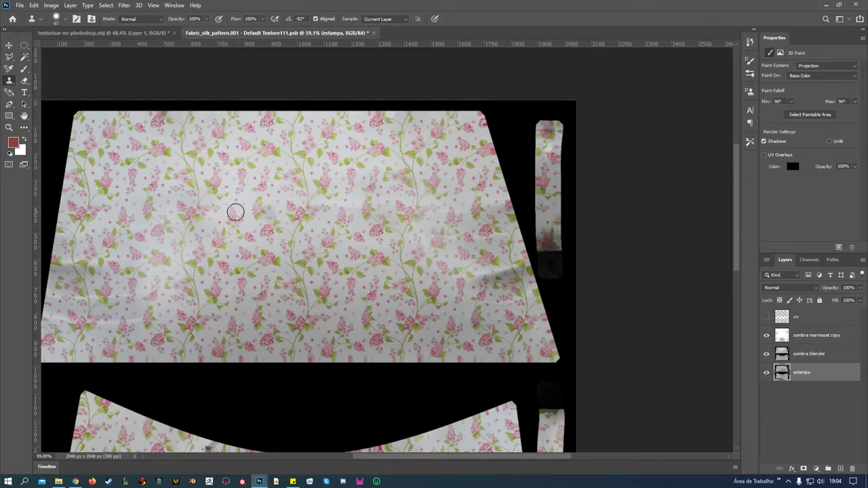
Step: Preview the patched texture on the 3D skirt model, then return to the texture document
scroll(468, 235, "down", 1)
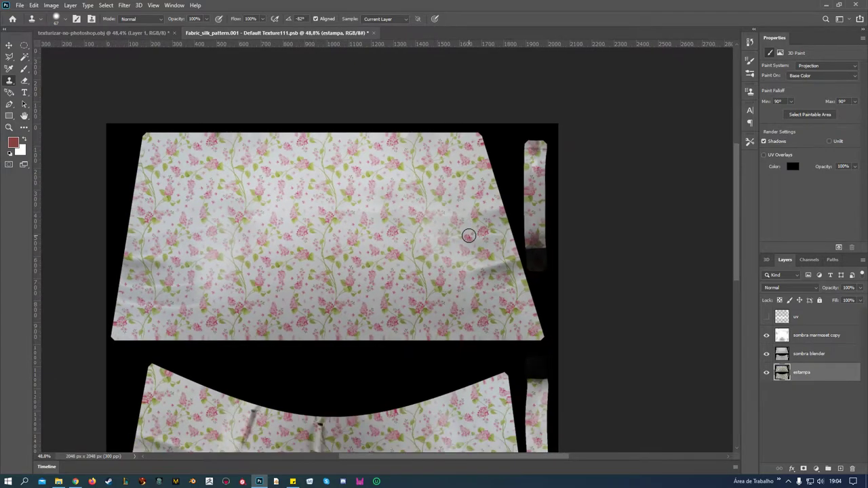
scroll(468, 235, "down", 1)
scroll(469, 235, "up", 1)
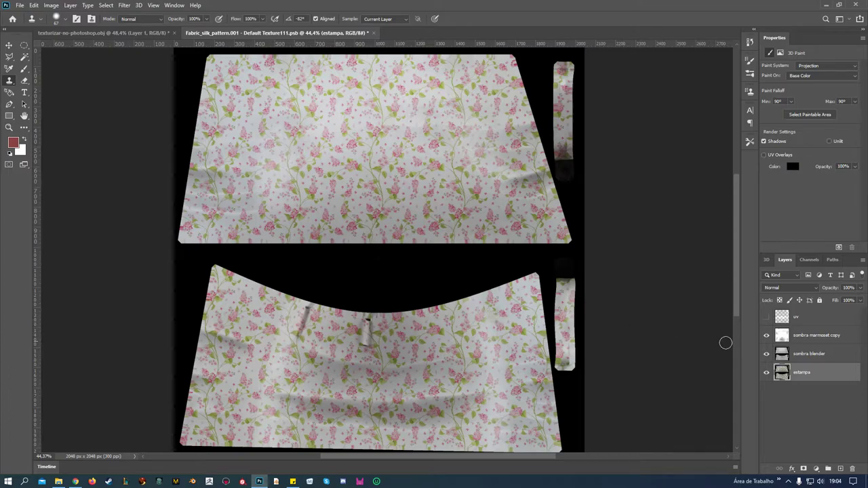
scroll(640, 338, "up", 1)
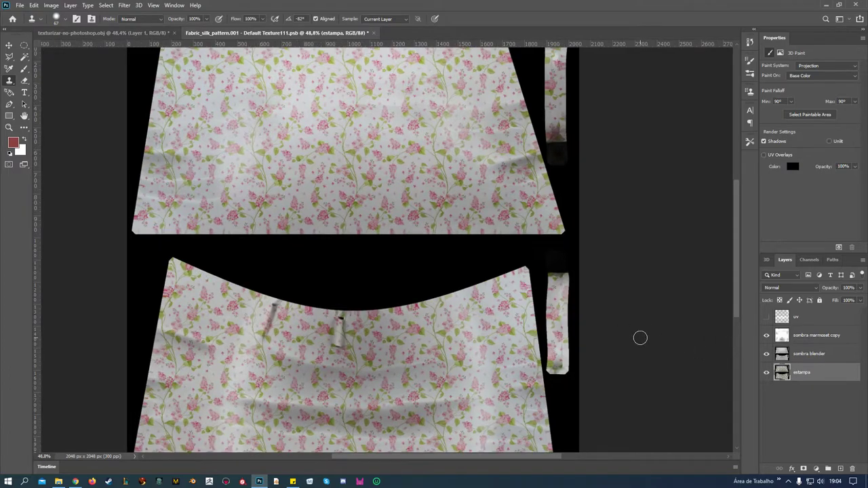
left_click(85, 32)
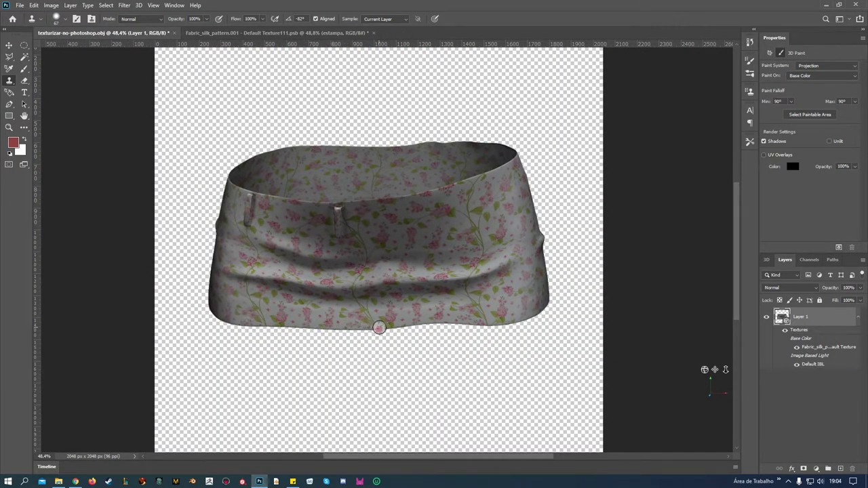
left_click(224, 33)
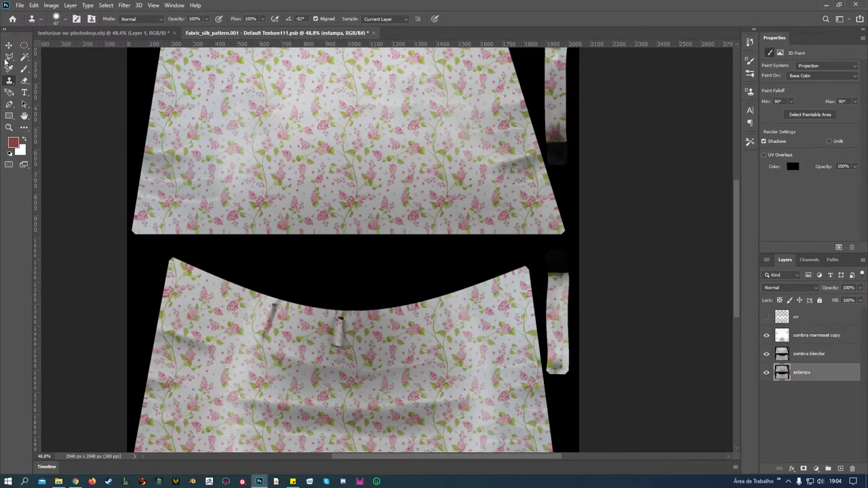
Step: Turn on the uv layer and add a blank Layer 1 above sombra marmoset copy
left_click(24, 69)
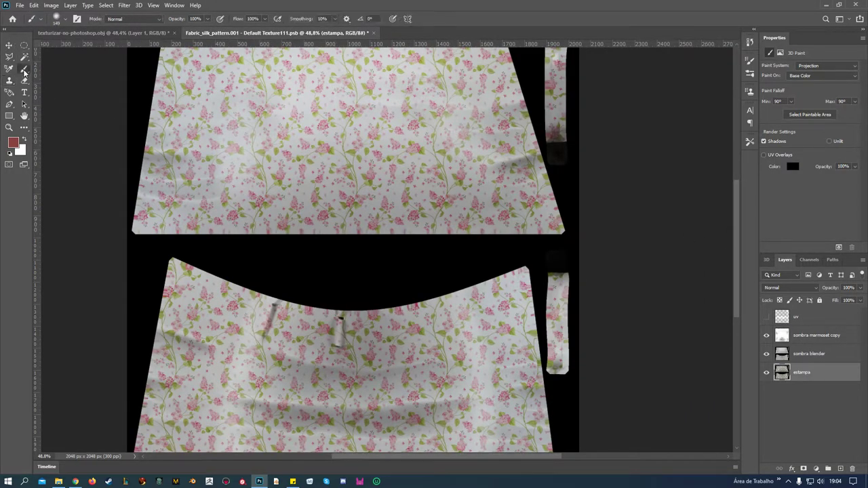
scroll(577, 190, "up", 2)
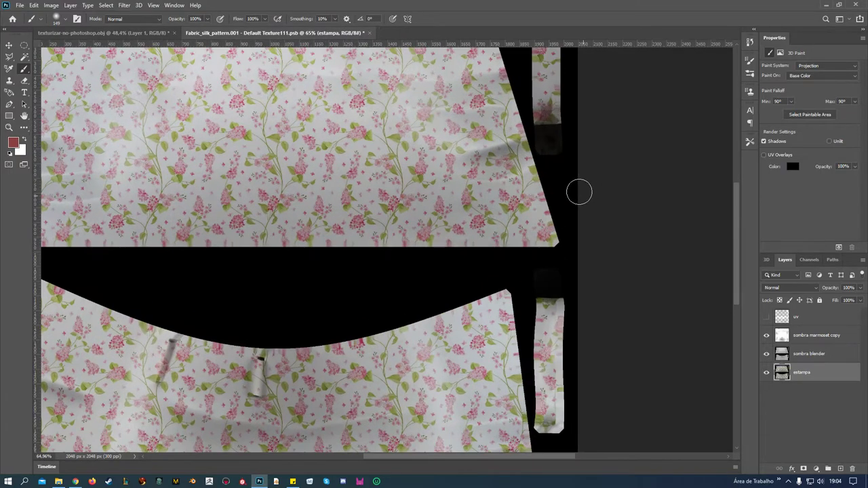
scroll(574, 186, "up", 2)
left_click_drag(735, 235, 733, 192)
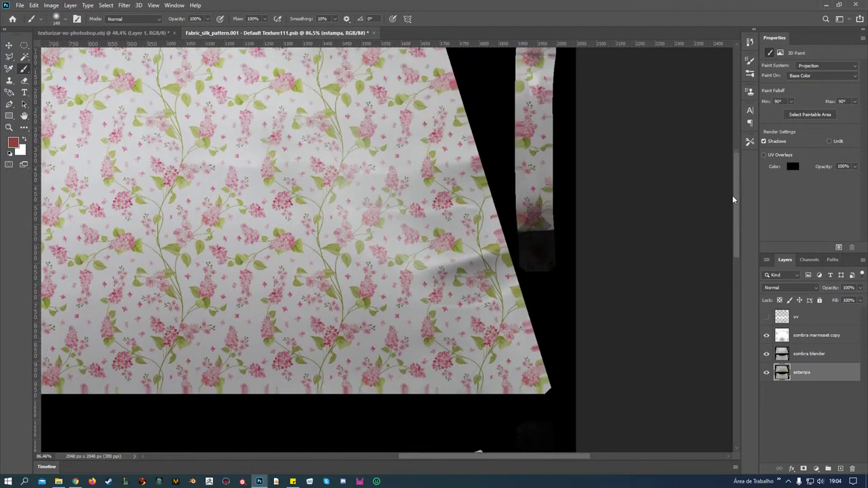
left_click(766, 318)
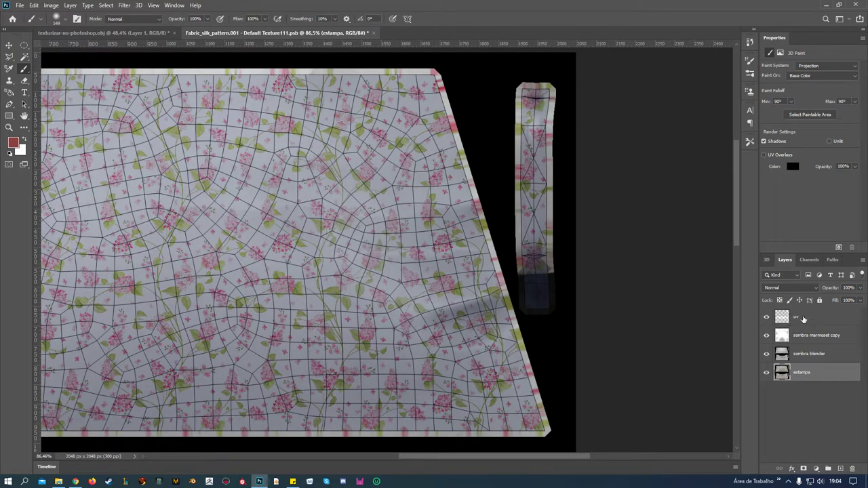
left_click(803, 319)
left_click(807, 335)
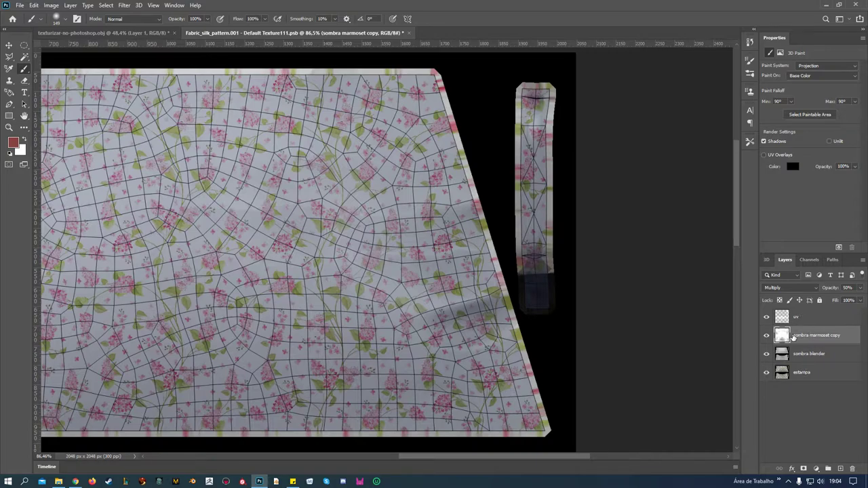
left_click(841, 469)
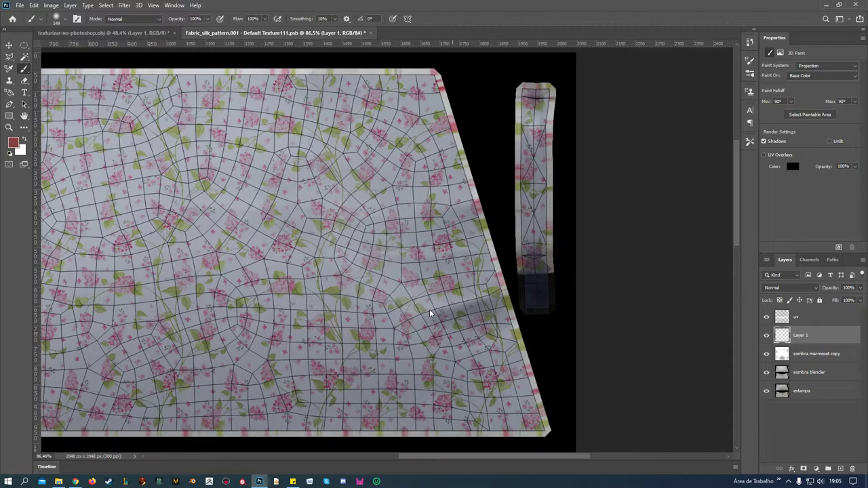
Step: Scroll around the texture to inspect the UV wireframe over the floral print
scroll(448, 332, "down", 3)
scroll(450, 335, "down", 2)
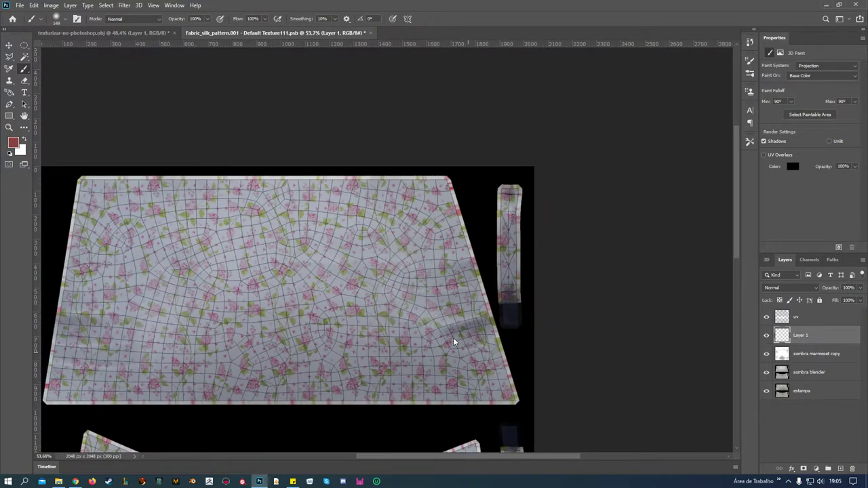
scroll(453, 338, "down", 1)
scroll(461, 346, "down", 2)
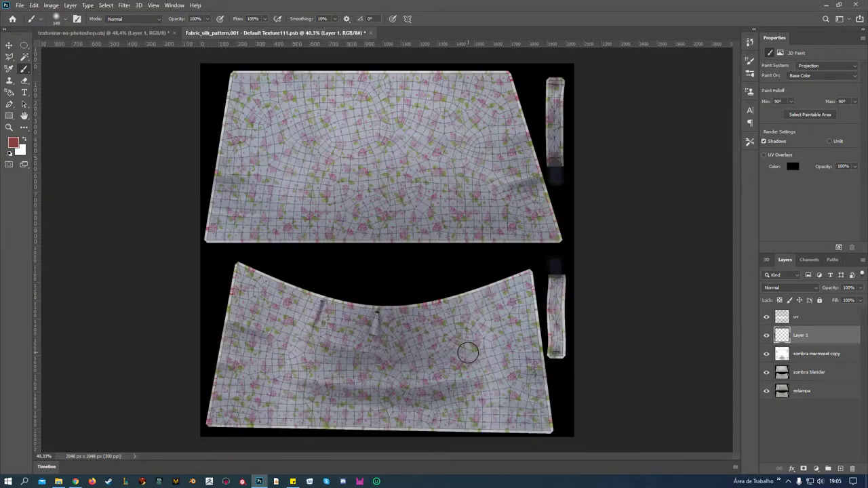
scroll(468, 352, "up", 1)
scroll(467, 352, "up", 1)
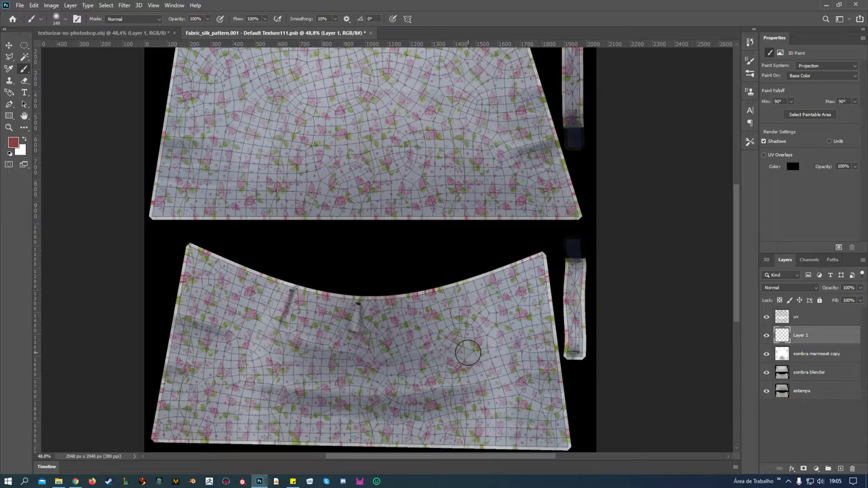
scroll(468, 352, "up", 1)
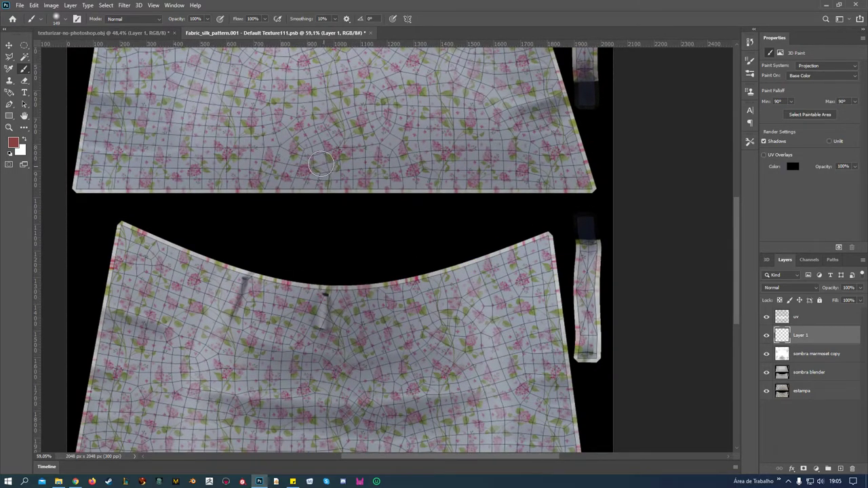
scroll(319, 162, "up", 1)
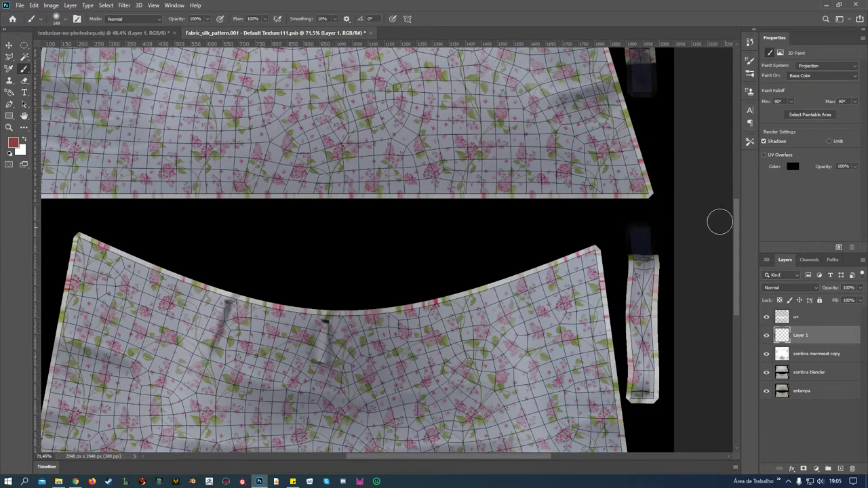
left_click_drag(736, 225, 732, 184)
scroll(712, 145, "down", 1)
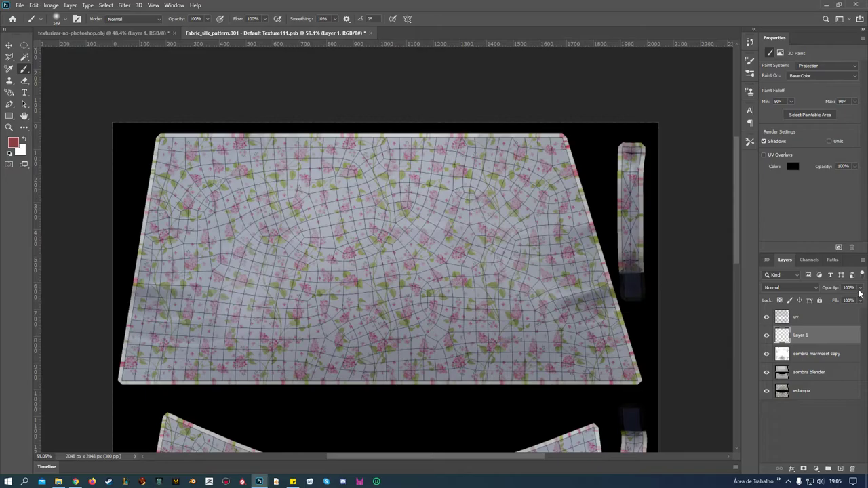
Step: Make uv the active layer and clear any selection, ready for colour-based picking
left_click(783, 318, "ctrl")
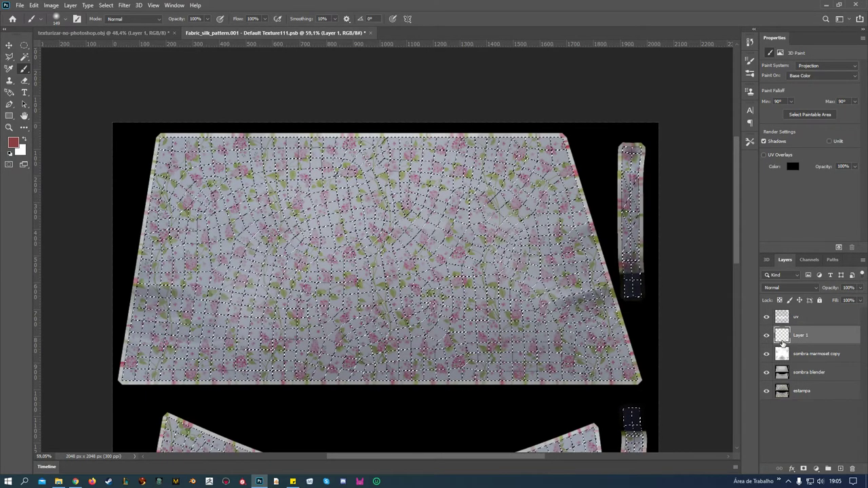
left_click(811, 318)
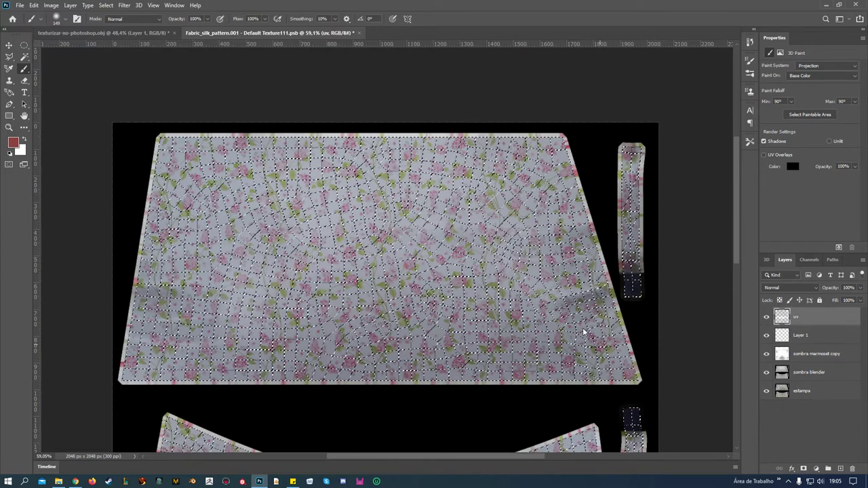
key("ctrl+d")
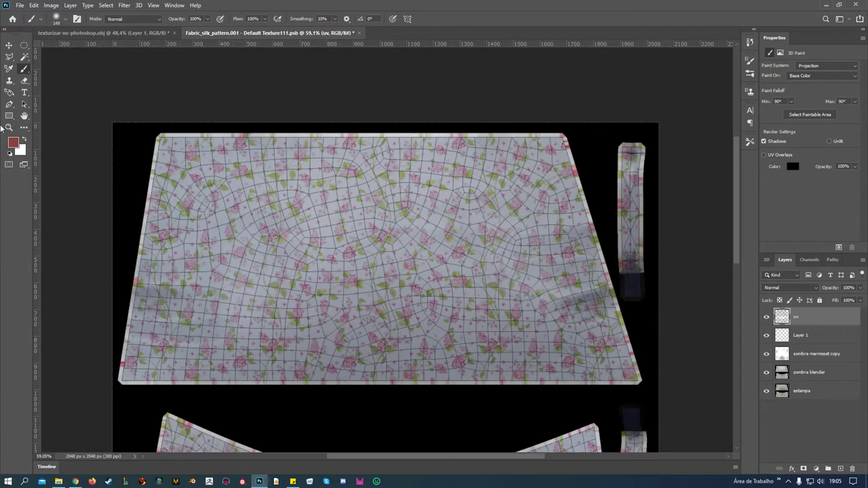
left_click(25, 57)
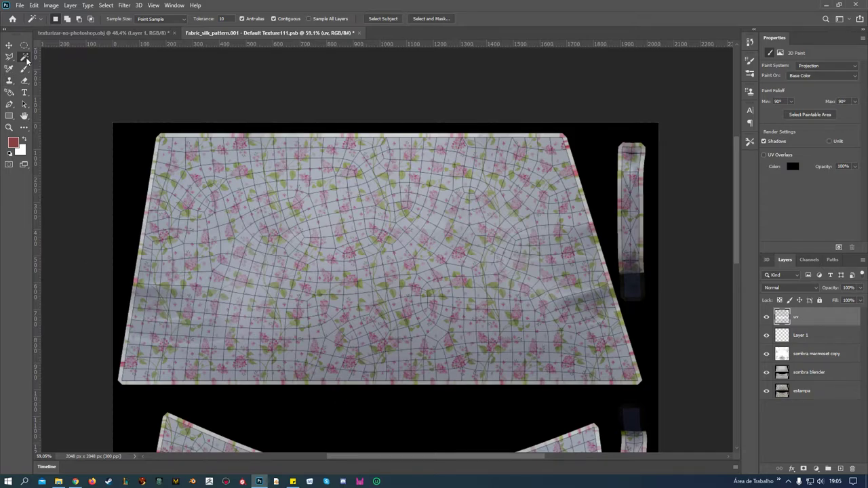
Step: Magic-wand the black background around the UV islands and expand the selection by 5 pixels
left_click(607, 169)
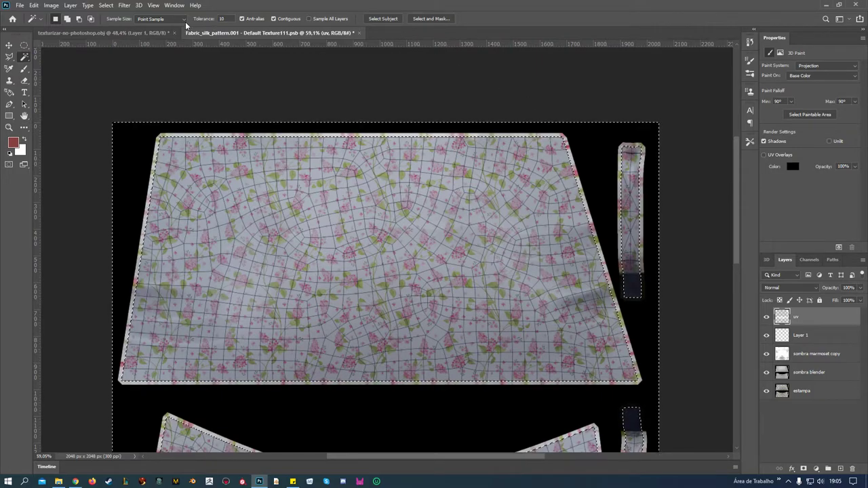
left_click(106, 5)
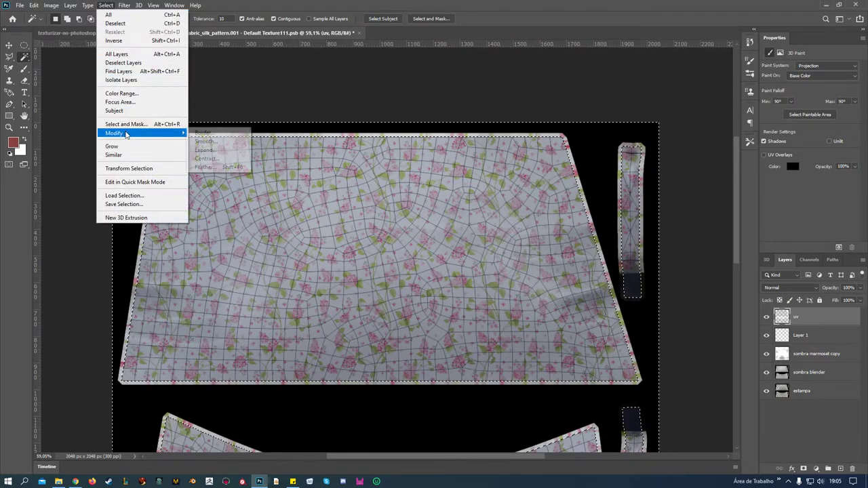
mouse_move(114, 133)
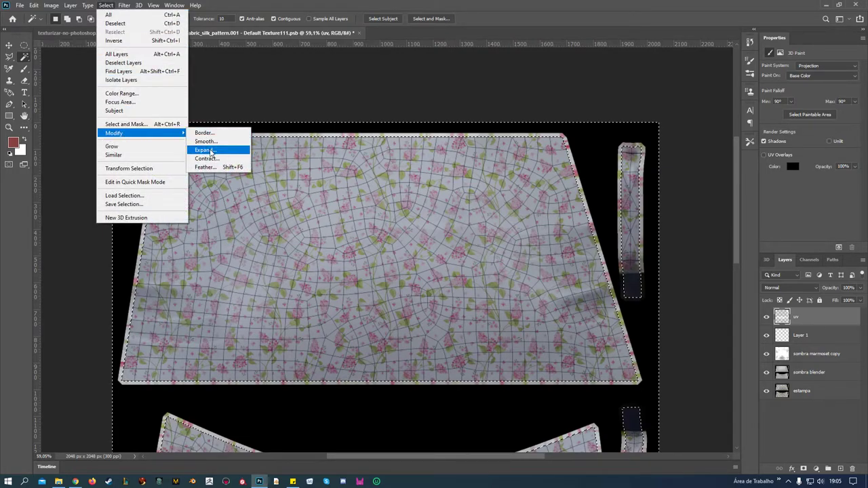
left_click(211, 151)
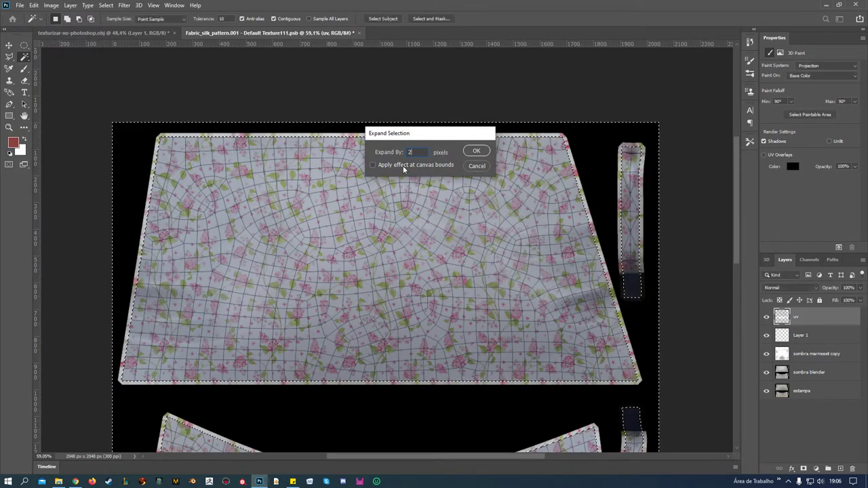
key("Return")
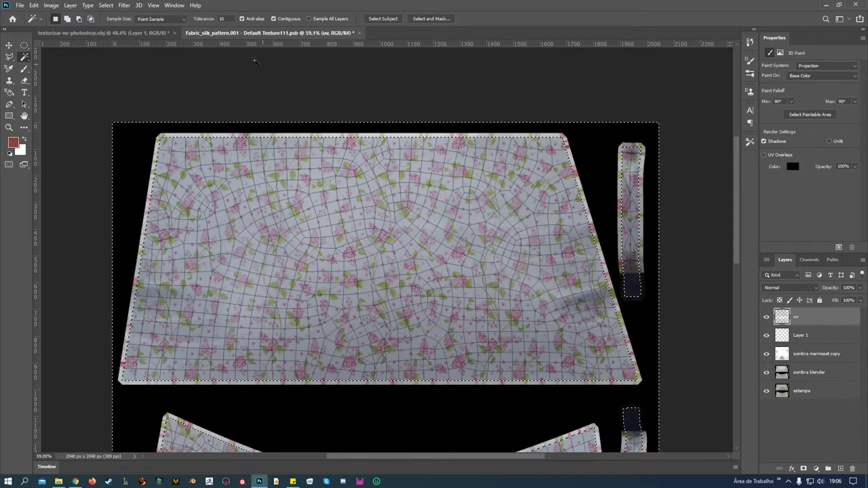
left_click(105, 6)
mouse_move(113, 133)
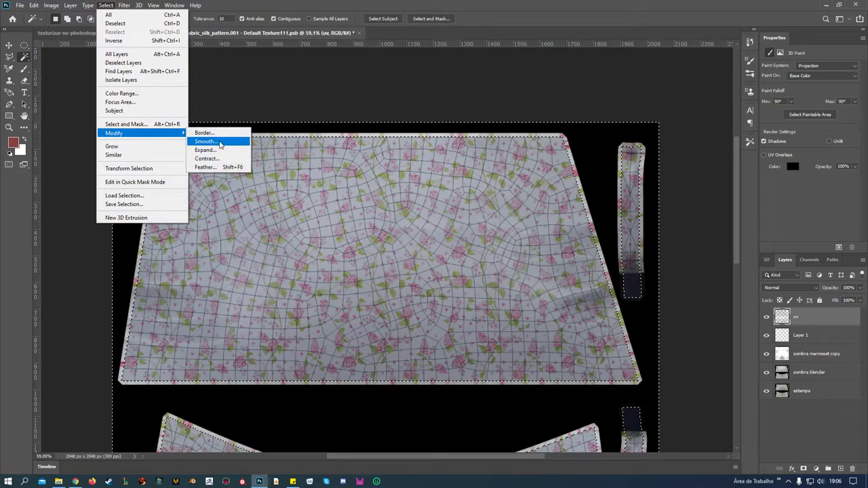
left_click(205, 150)
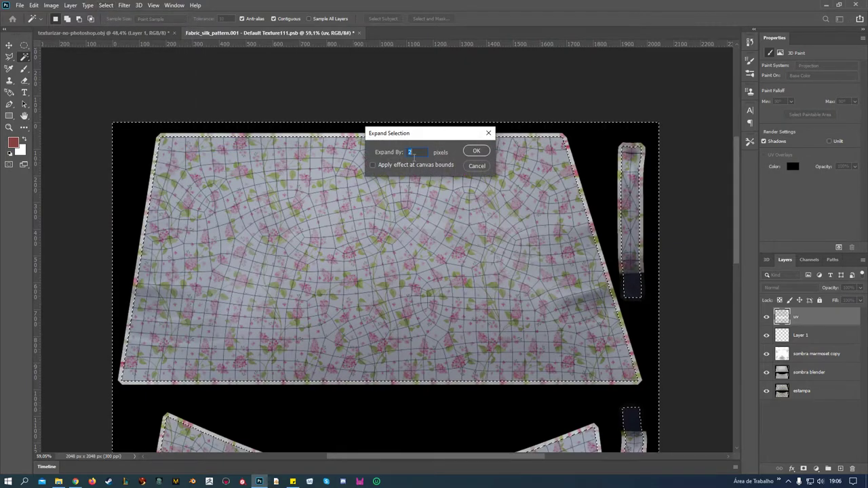
type("5")
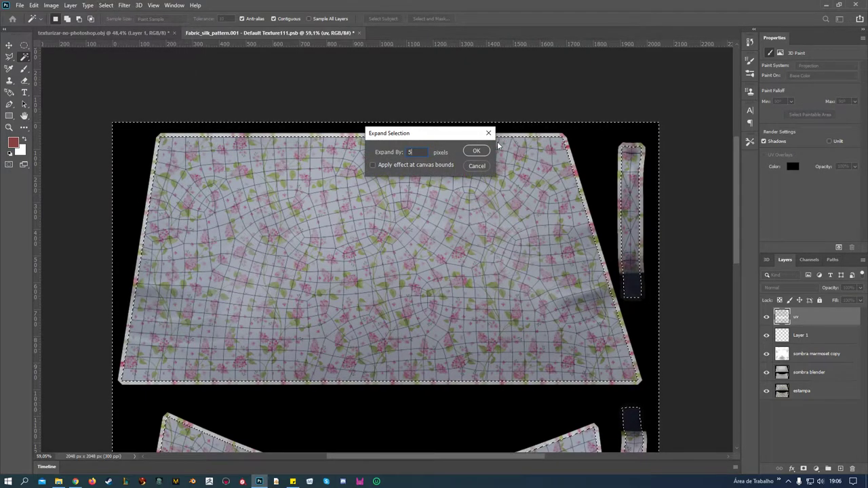
left_click(476, 151)
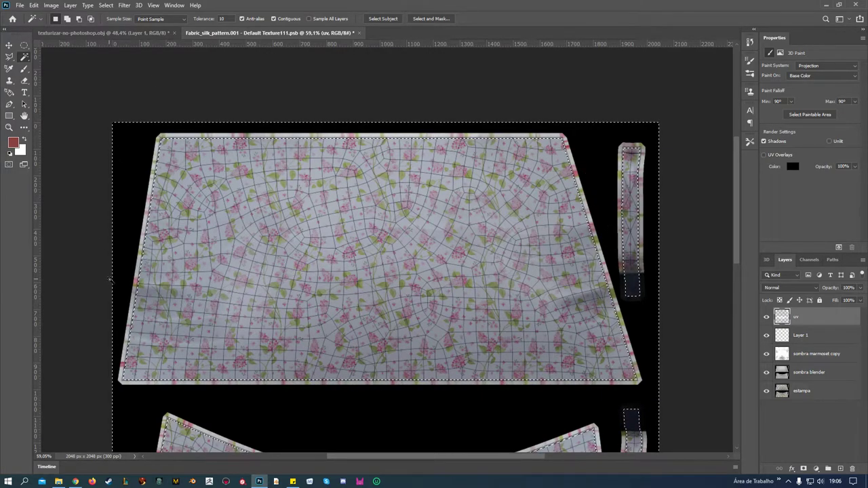
key("ctrl+minus")
key("ctrl+minus")
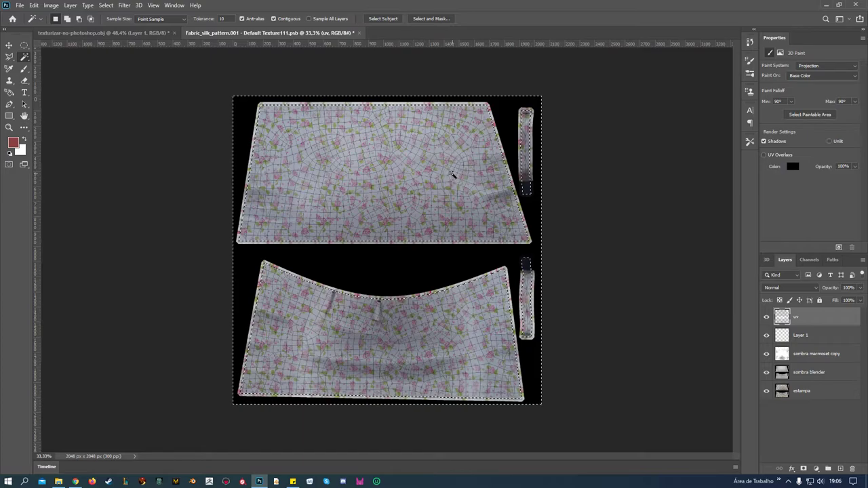
Step: Convert the selection into a work path with 2,0 pixel tolerance
scroll(463, 197, "up", 1)
scroll(463, 197, "up", 2)
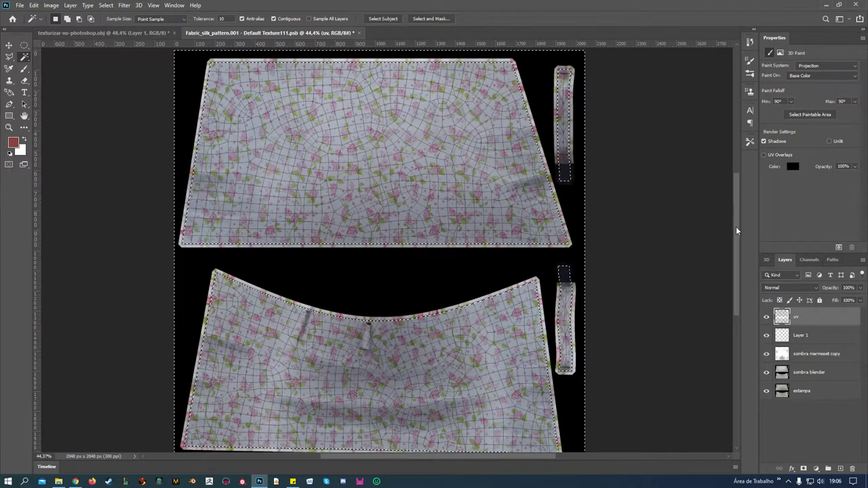
left_click_drag(734, 226, 737, 208)
scroll(678, 258, "up", 2)
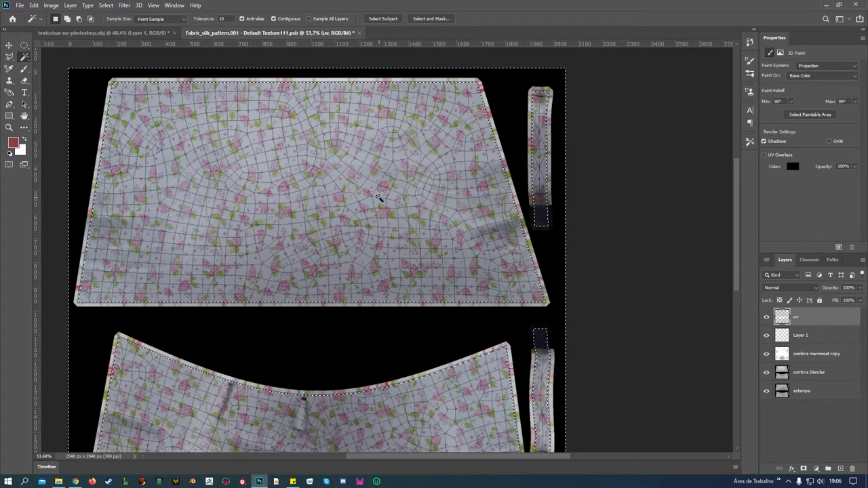
right_click(398, 192)
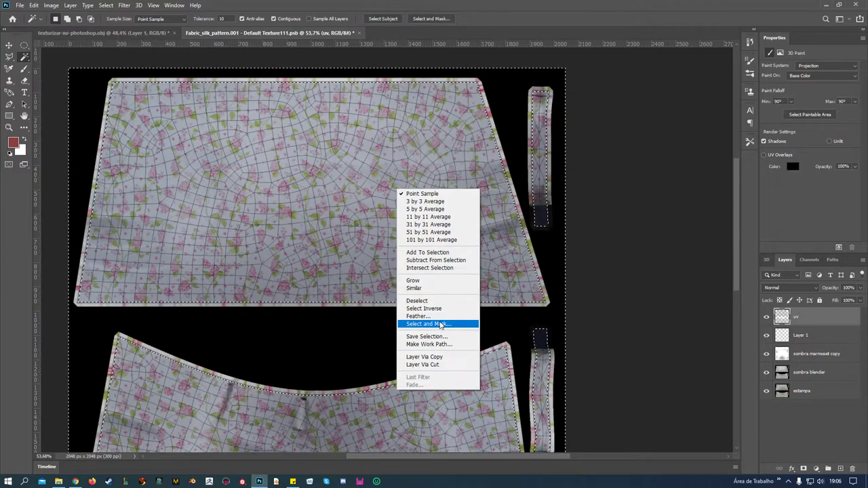
left_click(448, 345)
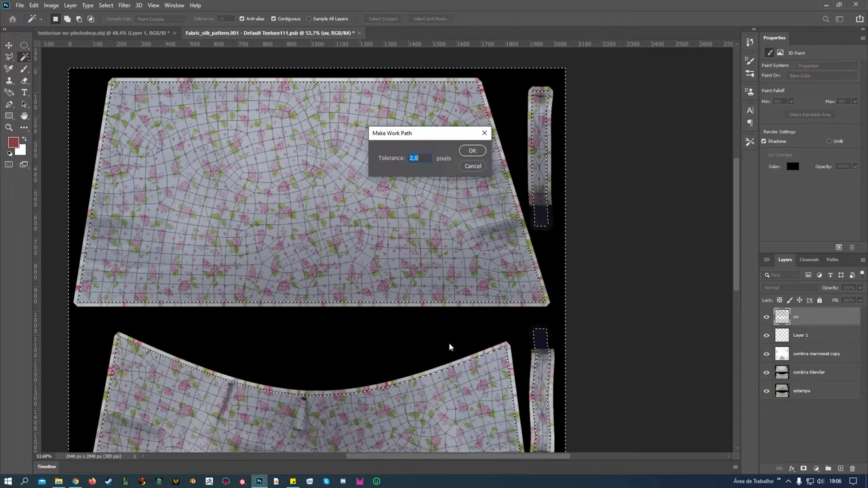
left_click(470, 151)
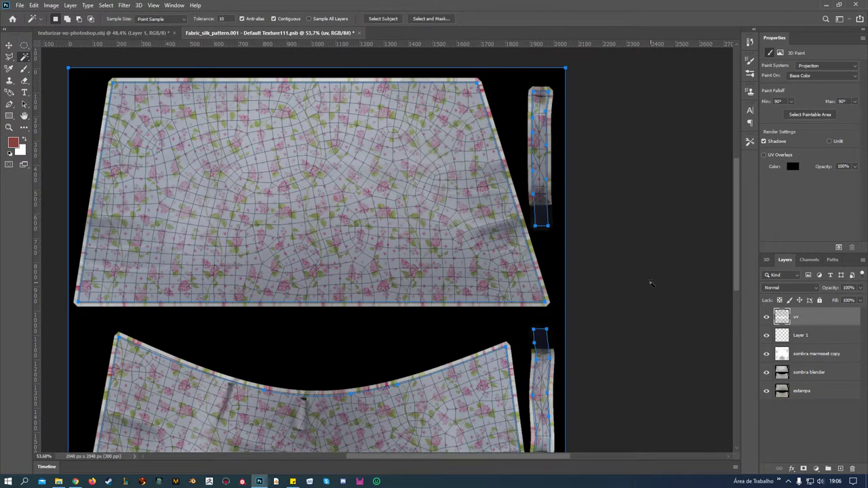
Step: Save the work path in the Paths panel as 'seleção saia'
left_click(833, 259)
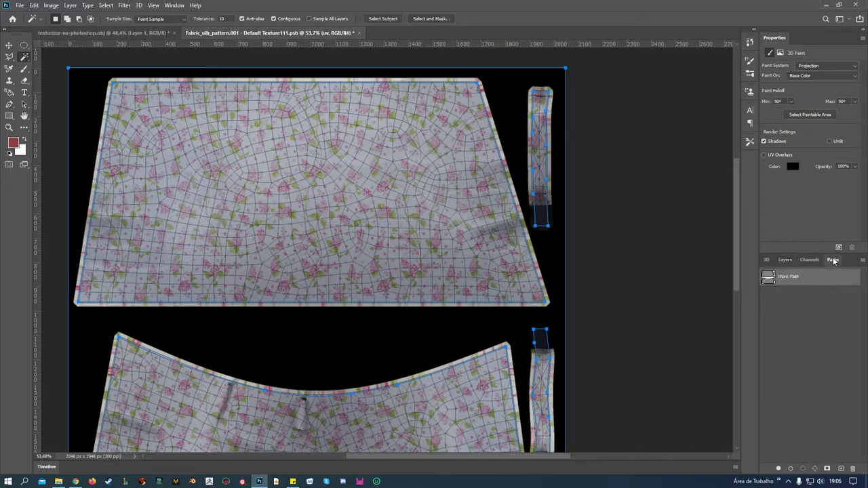
double_click(789, 278)
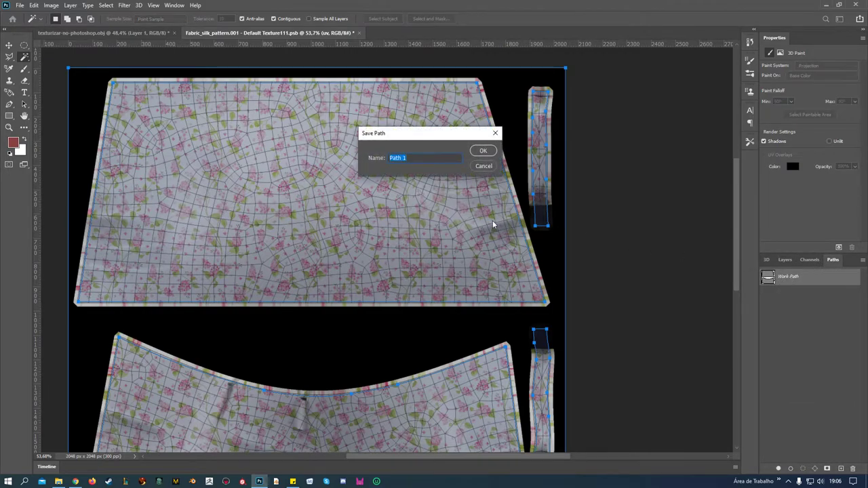
type("seleção saia")
Step: Confirm the 'seleção saia' path name and open the 'stitches by aneesah.pixelled' brush set
left_click(482, 150)
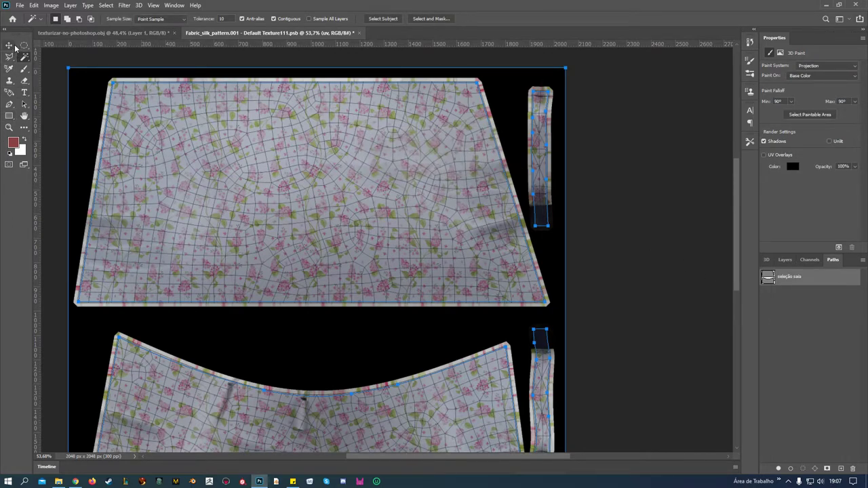
left_click(24, 69)
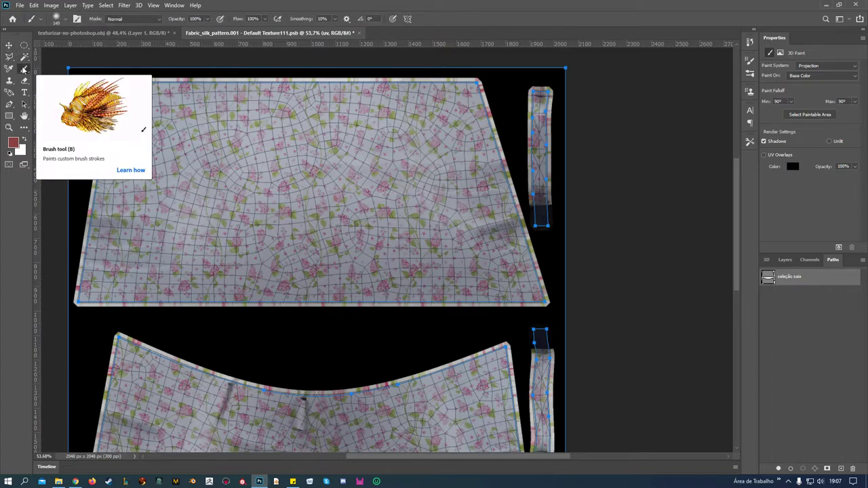
left_click(66, 19)
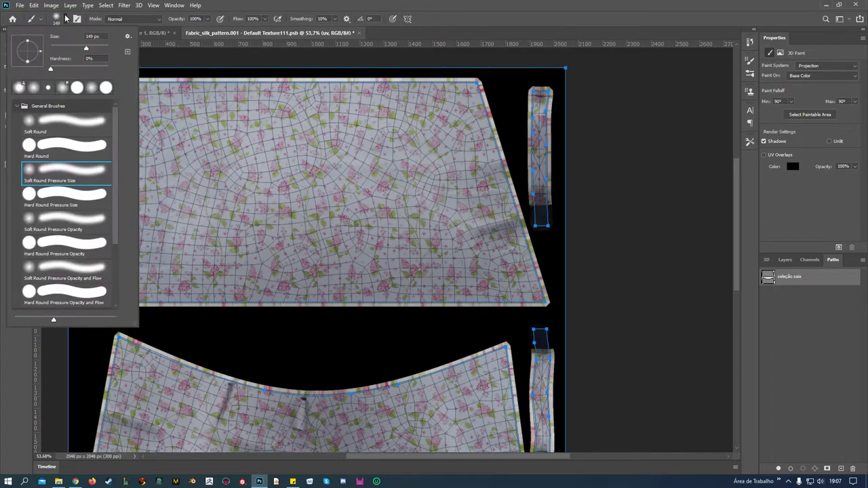
left_click(17, 107)
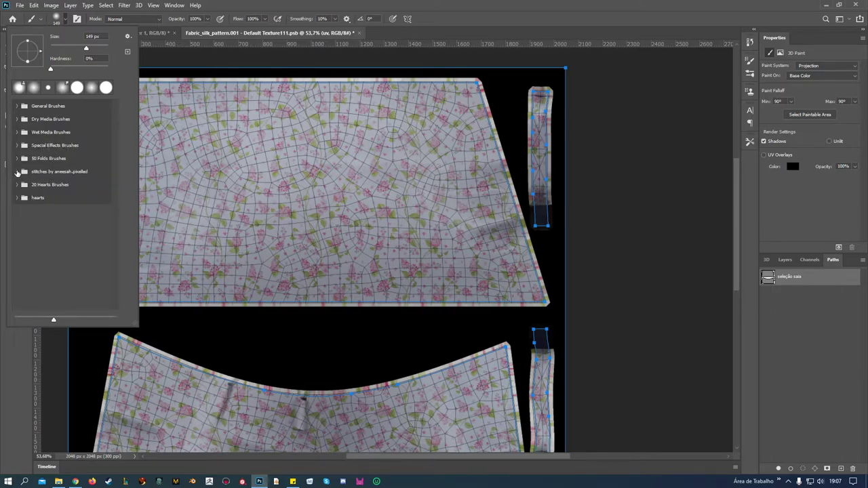
left_click(17, 172)
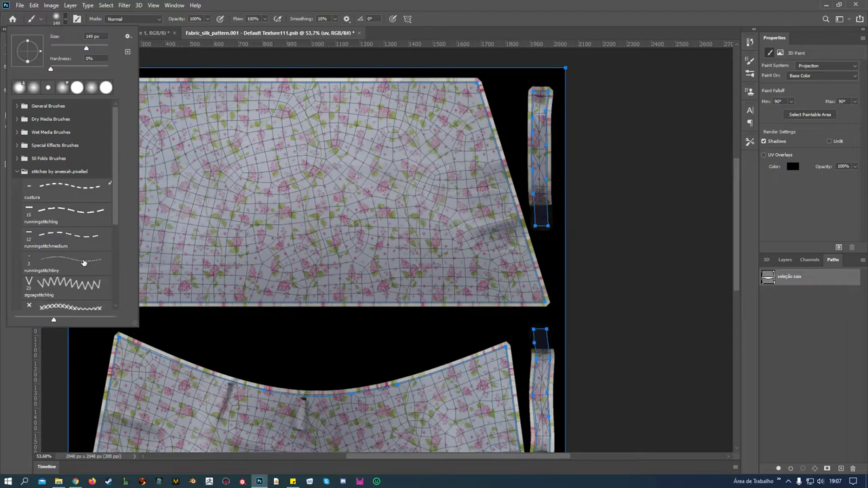
Step: Choose the 3 px runningstitchtiny brush and stroke the 'seleção saia' path with it
mouse_move(116, 193)
left_mouse_down()
mouse_move(105, 282)
mouse_move(122, 211)
left_mouse_up()
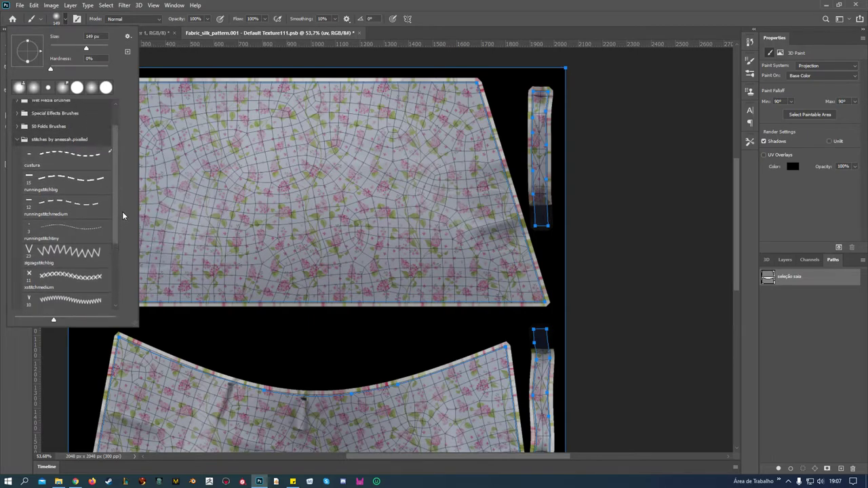
left_click(85, 231)
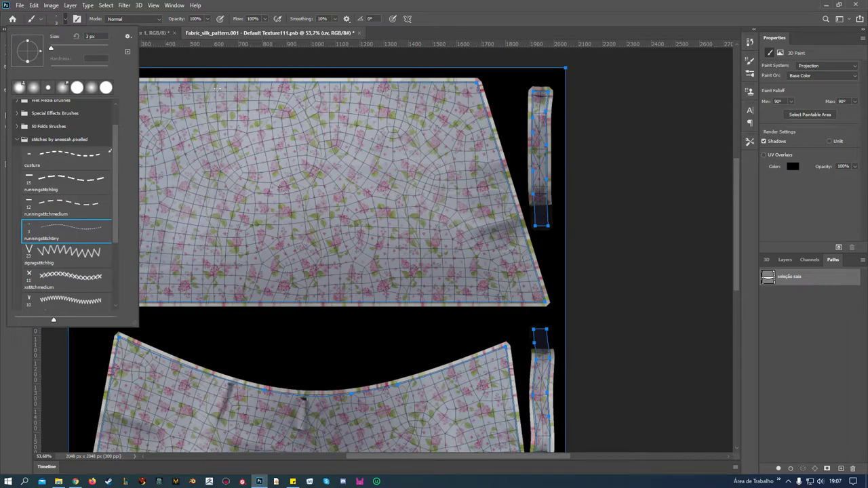
double_click(66, 224)
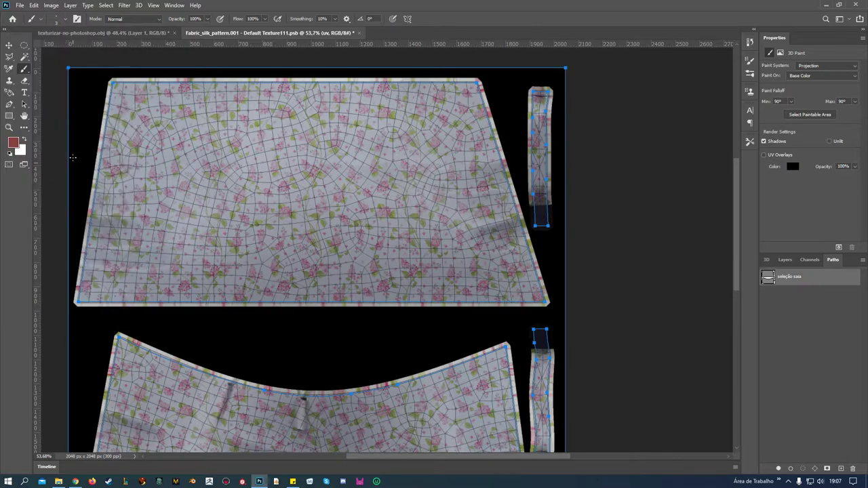
scroll(631, 206, "up", 1)
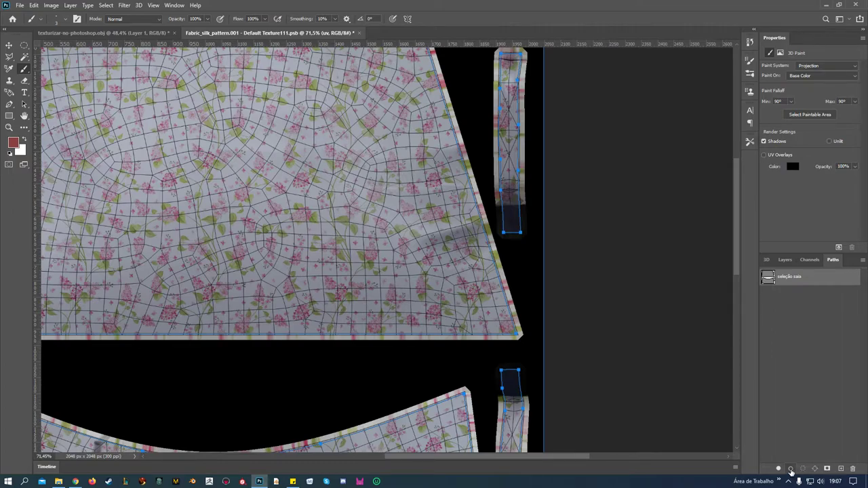
left_click(791, 469)
Step: Rename Layer 1 to 'costura lateral'
left_click(767, 261)
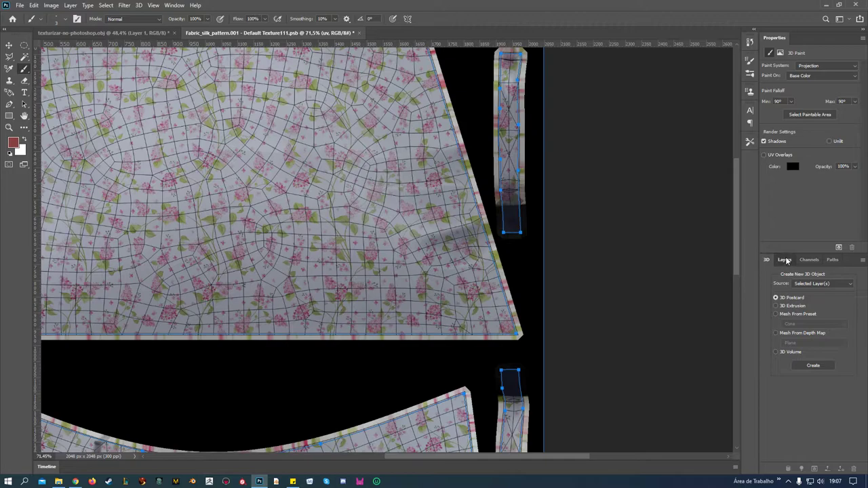
left_click(784, 260)
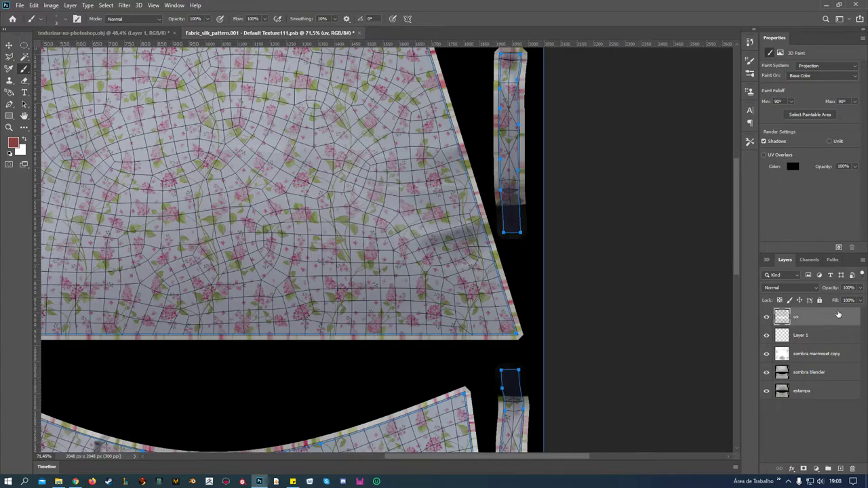
left_click(802, 334)
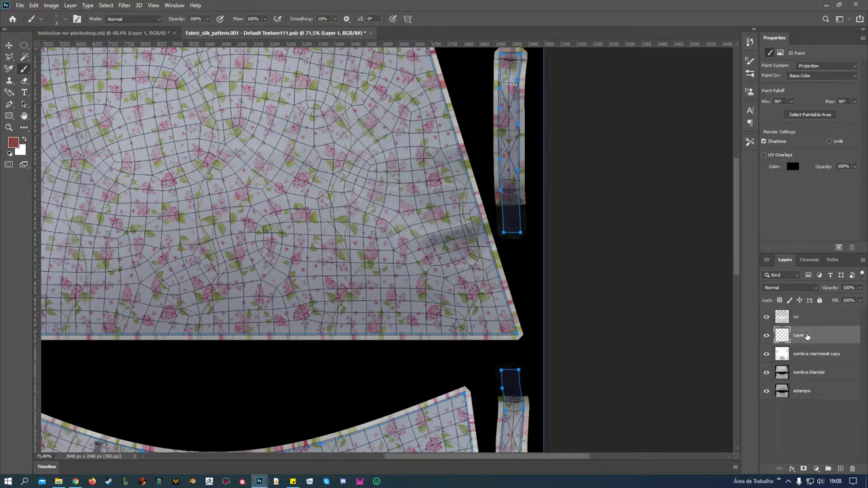
double_click(797, 335)
type("costura lateral")
key("Return")
Step: Load the 'seleção saia' path as a selection with Ctrl+Enter
left_click(831, 260)
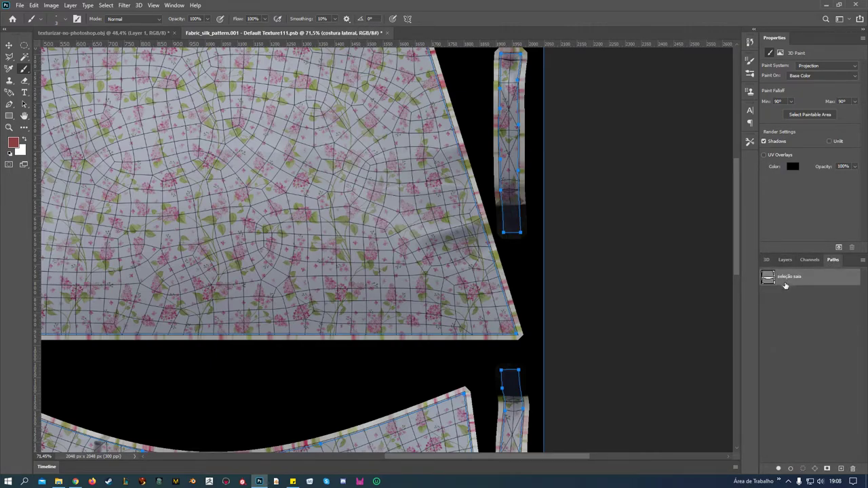
scroll(551, 383, "up", 2)
scroll(551, 383, "up", 2)
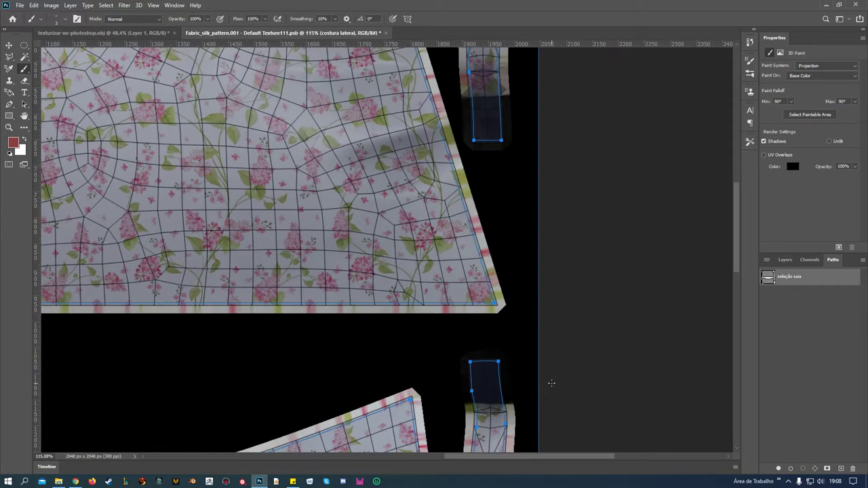
scroll(551, 383, "up", 2)
scroll(551, 383, "up", 2)
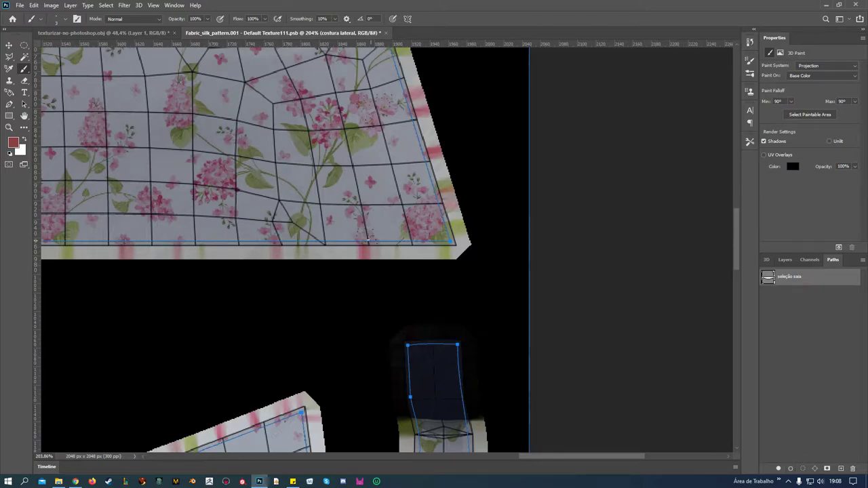
key("ctrl+Return")
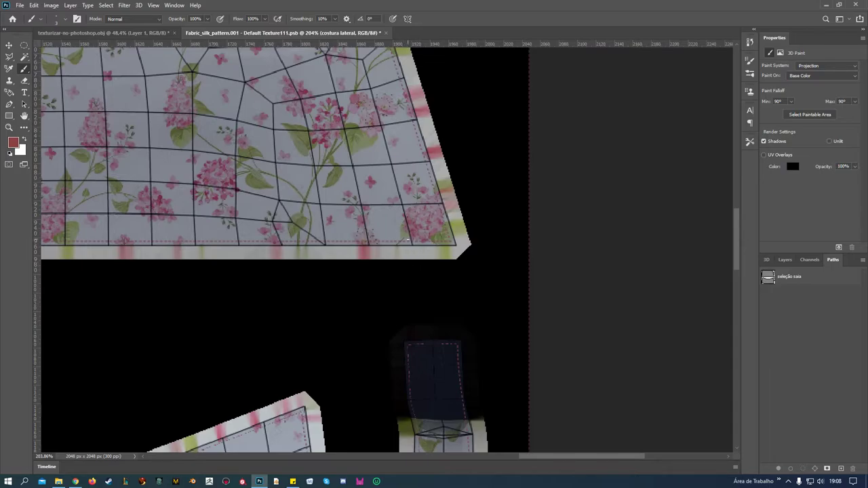
Step: Delete 'costura lateral' and create a fresh empty layer with the same name
left_click(785, 260)
left_click_drag(822, 339, 852, 469)
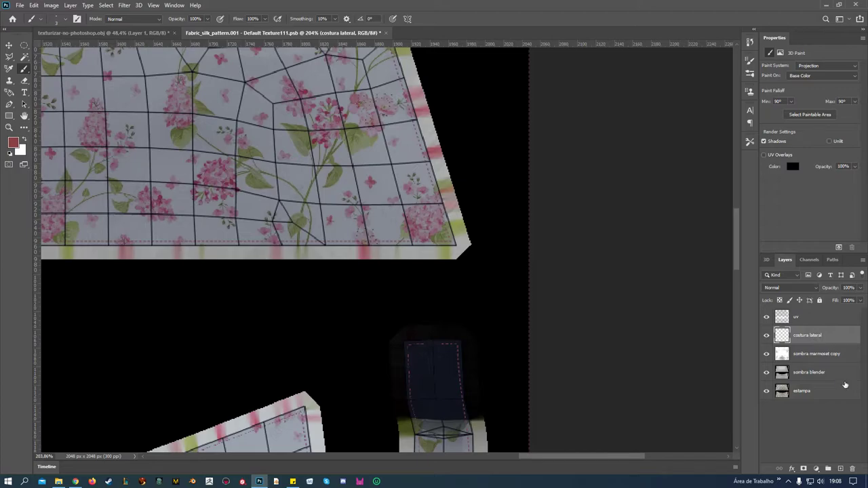
left_click(841, 469)
double_click(801, 335)
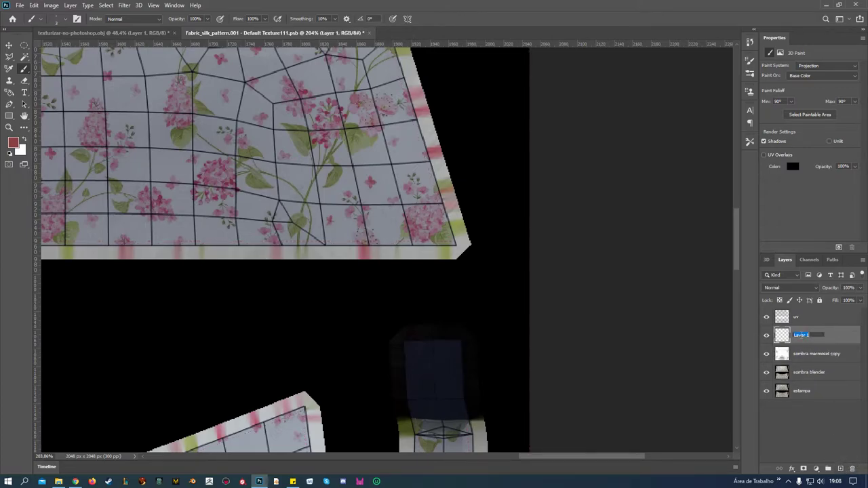
type("costura lateral")
left_click(798, 422)
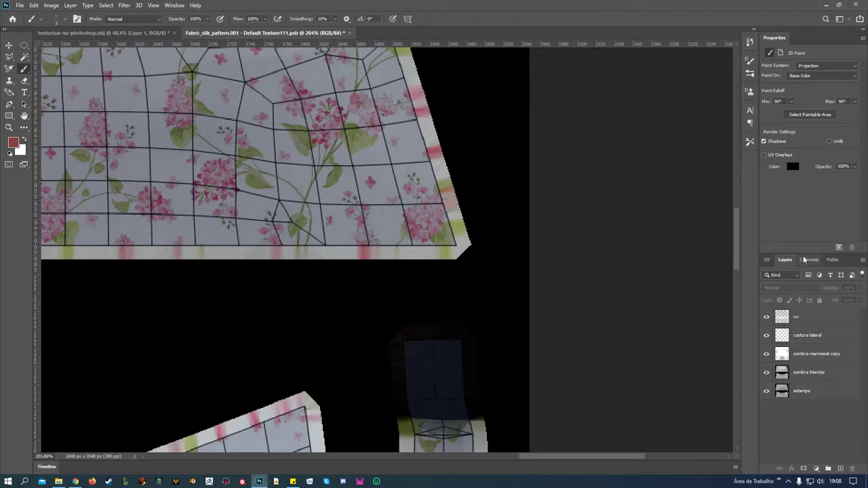
Step: Reset the colours to default black and white and make white the foreground
left_click(832, 259)
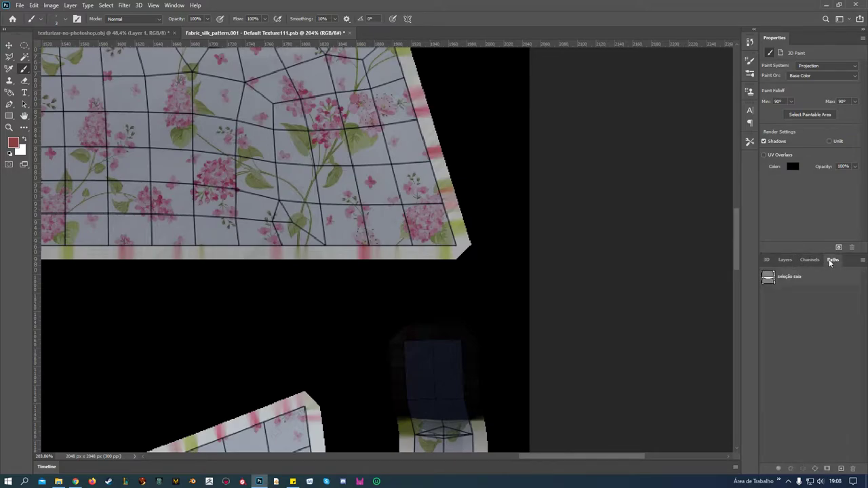
left_click(10, 153)
left_click(24, 139)
Step: Set the foreground colour to a soft light pink sampled near the fabric's pink
left_click(15, 144)
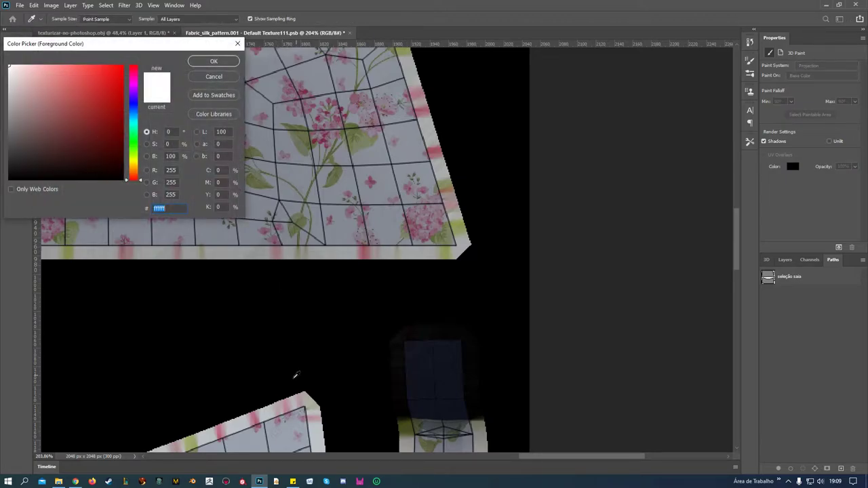
left_click(287, 407)
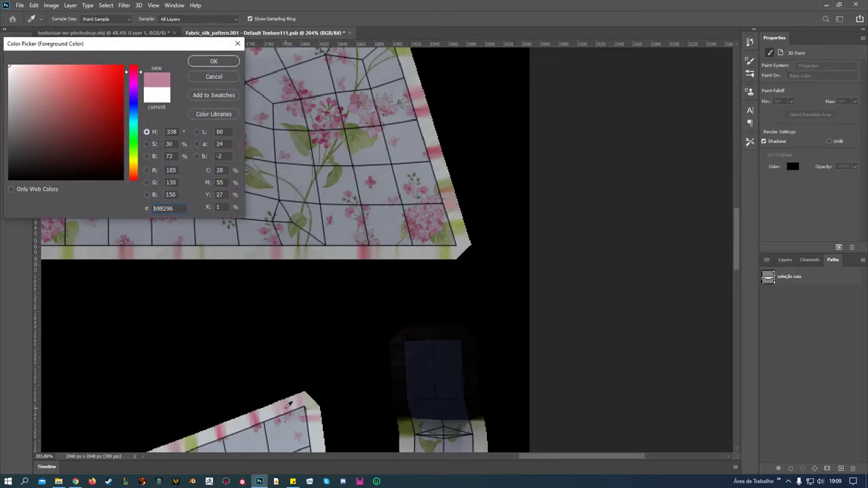
left_click(34, 91)
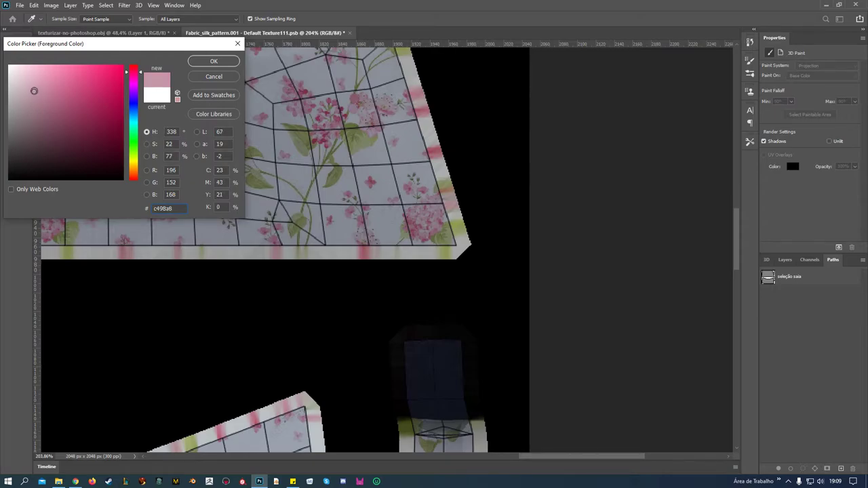
left_click(35, 89)
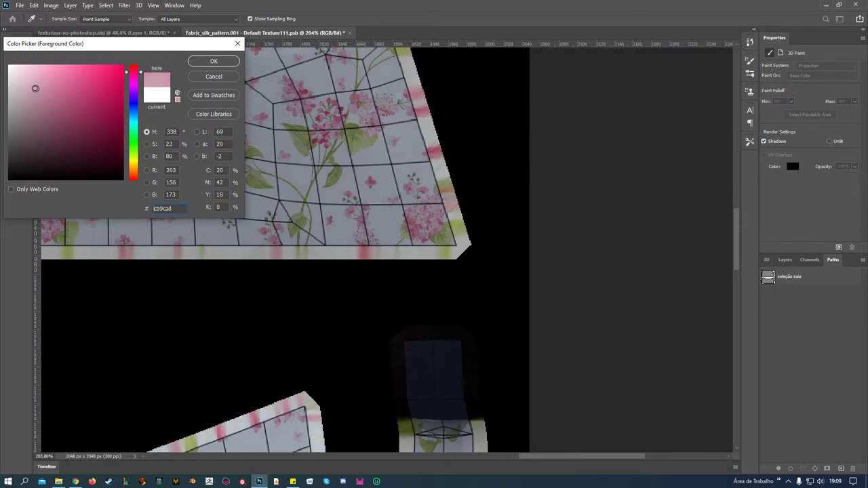
left_click(212, 62)
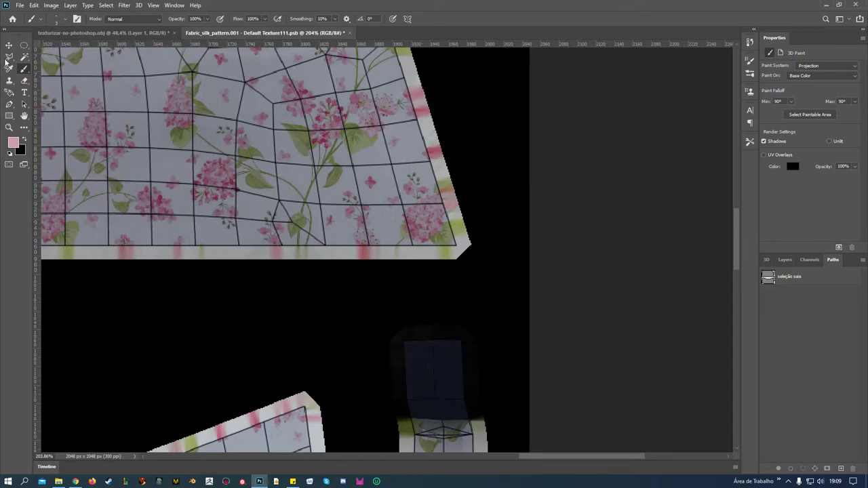
Step: Enlarge the stitch brush to 10 px
left_click(65, 20)
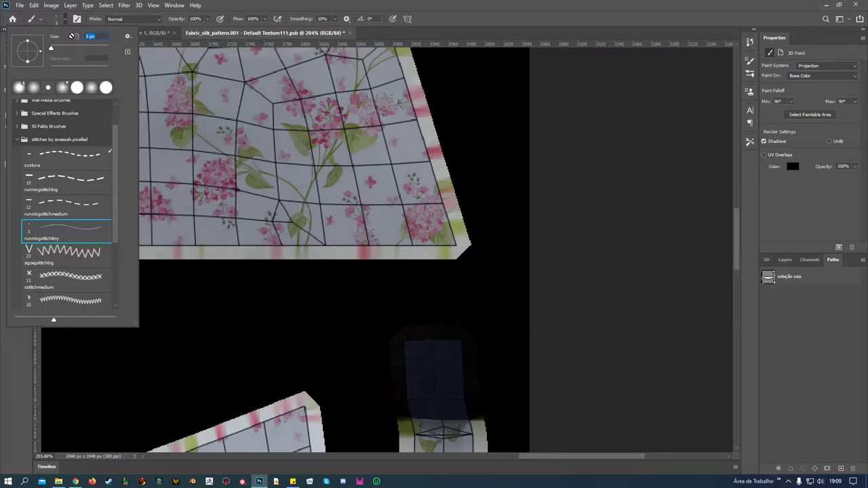
left_click(72, 36)
key("Return")
left_click(599, 266)
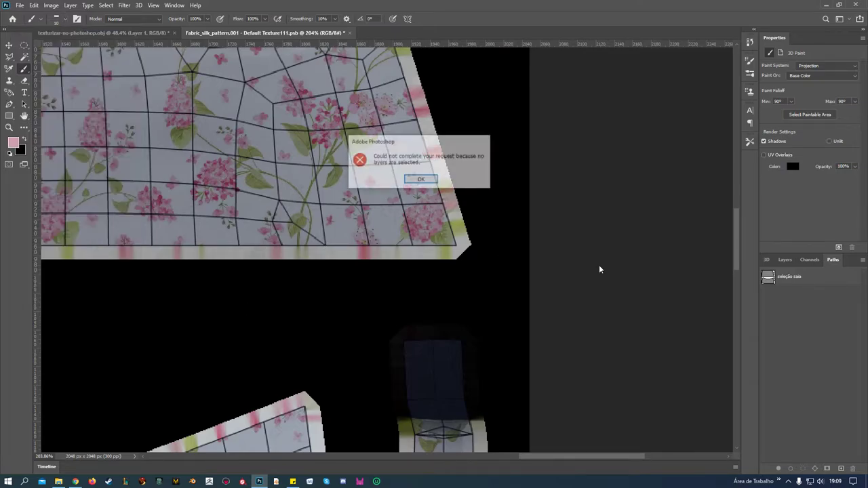
left_click(430, 181)
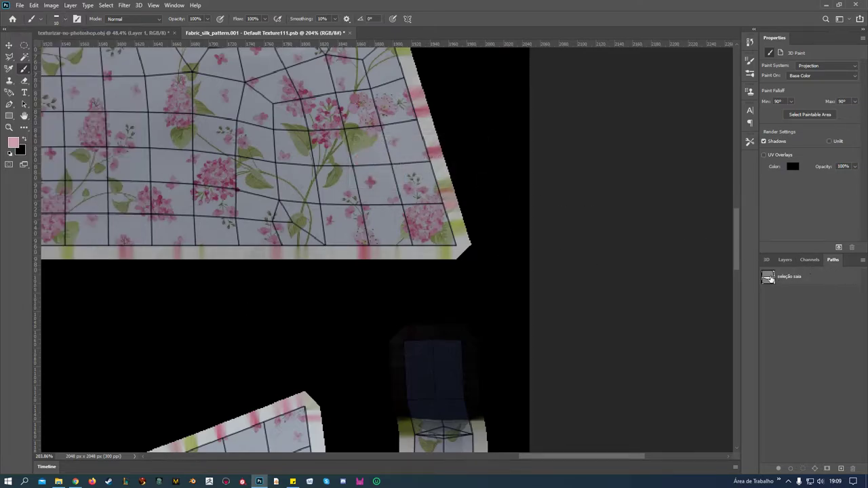
Step: Select the 'seleção saia' path and make 'costura lateral' the active layer
left_click(791, 277)
left_click(784, 260)
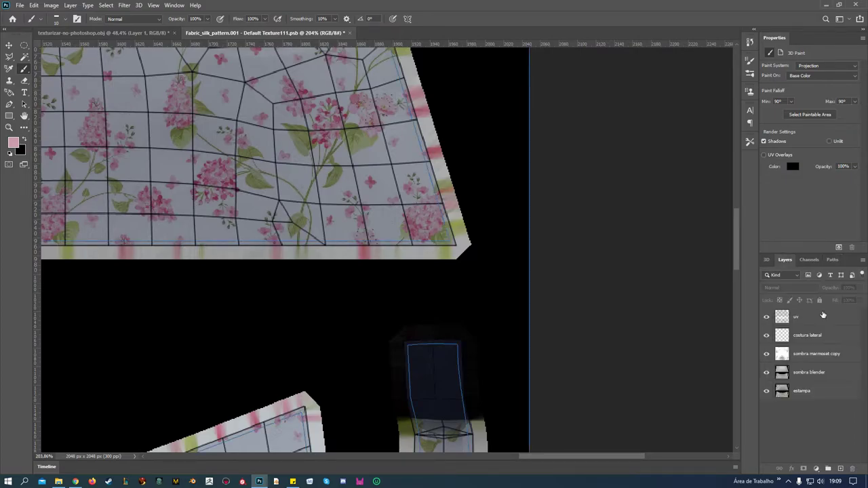
left_click(814, 335)
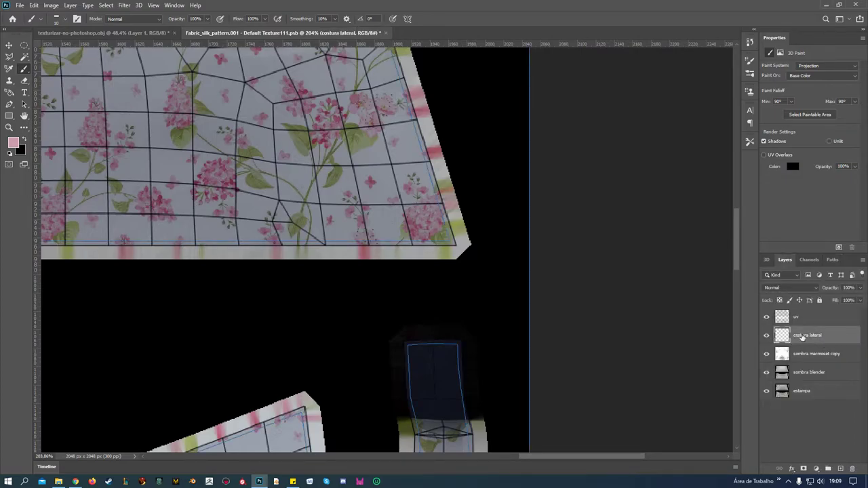
left_click(831, 260)
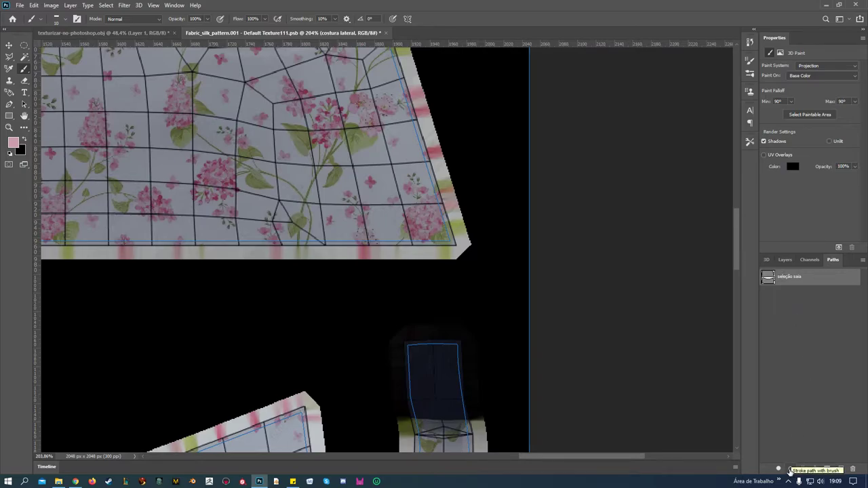
Step: Stroke the 'seleção saia' path with the pink stitch brush, deselect it, and hide the uv layer
left_click(790, 469)
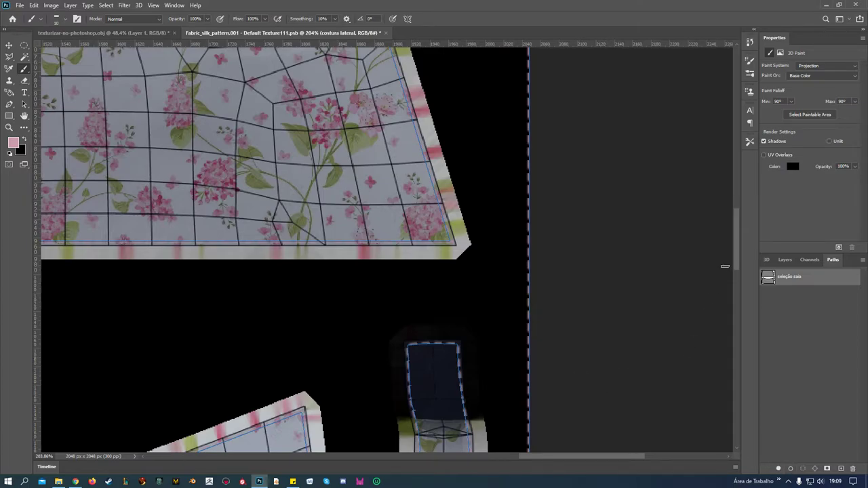
left_click(801, 322)
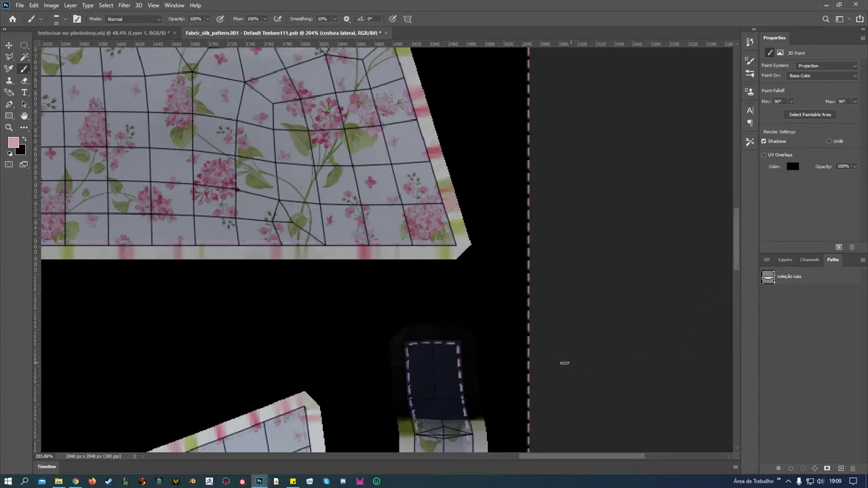
left_click(783, 259)
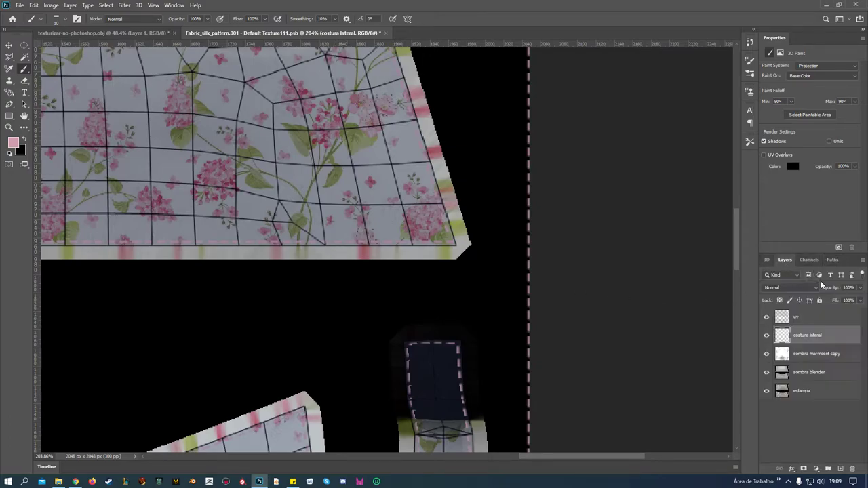
left_click(767, 317)
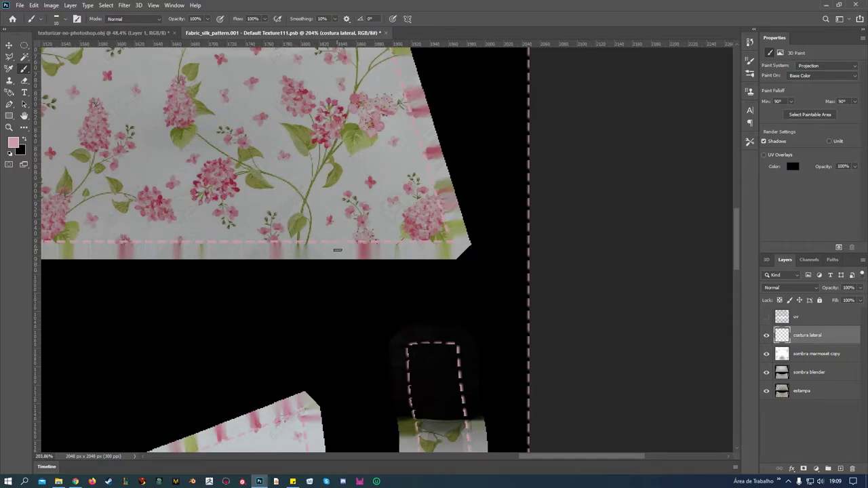
Step: Scroll across the texture to inspect the pink stitches along the UV edges
scroll(479, 325, "down", 2)
scroll(482, 328, "down", 2)
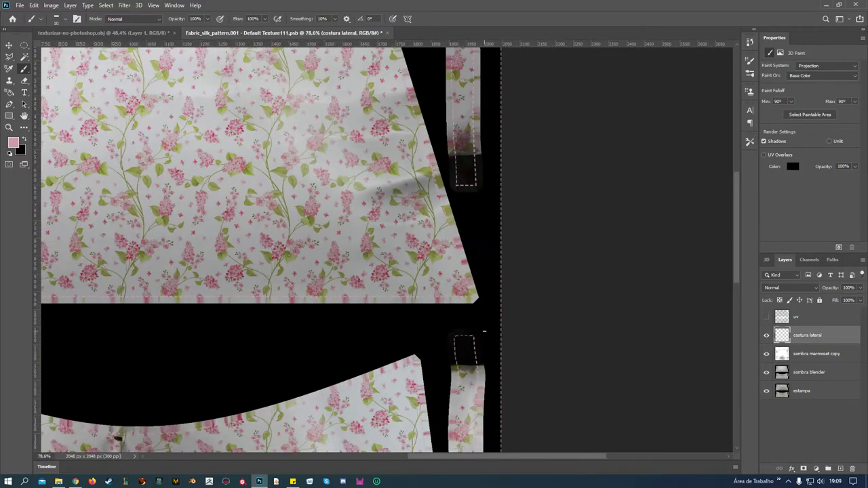
scroll(483, 332, "down", 2)
scroll(483, 332, "down", 2)
scroll(483, 332, "up", 1)
scroll(484, 331, "up", 3)
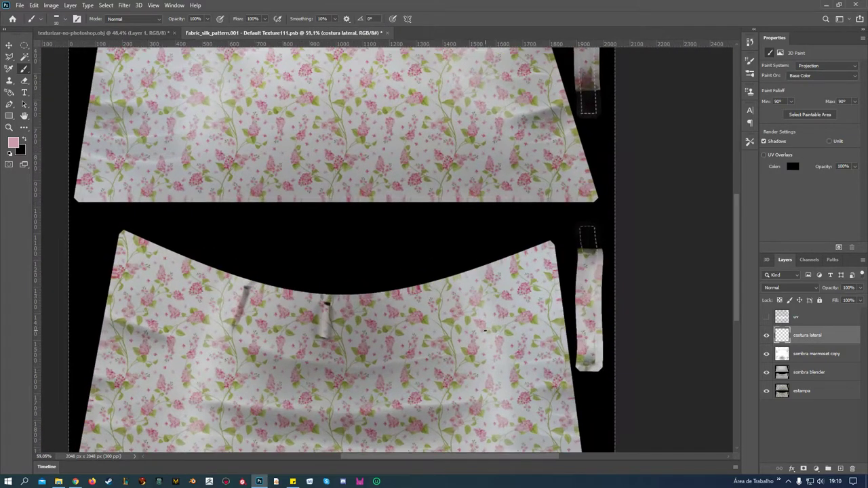
scroll(484, 331, "up", 2)
scroll(485, 330, "up", 1)
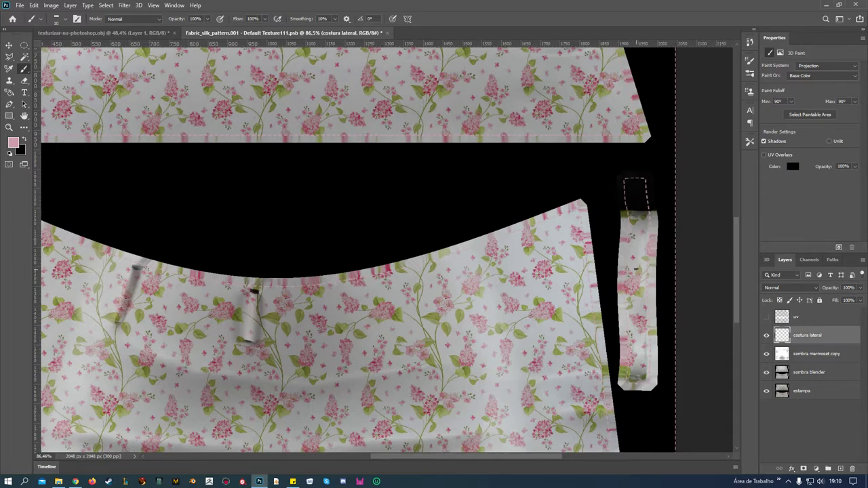
scroll(634, 288, "down", 2)
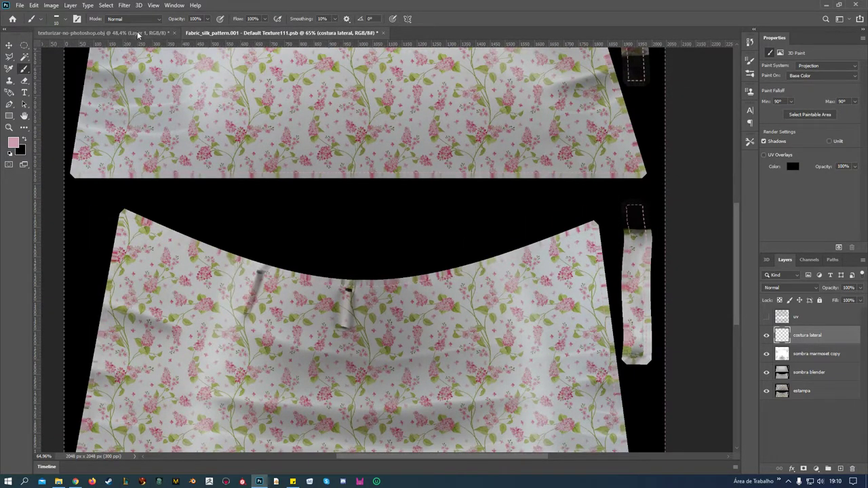
Step: Save and close the texture document, returning to 3D navigation of the skirt model
left_click(384, 32)
left_click(391, 182)
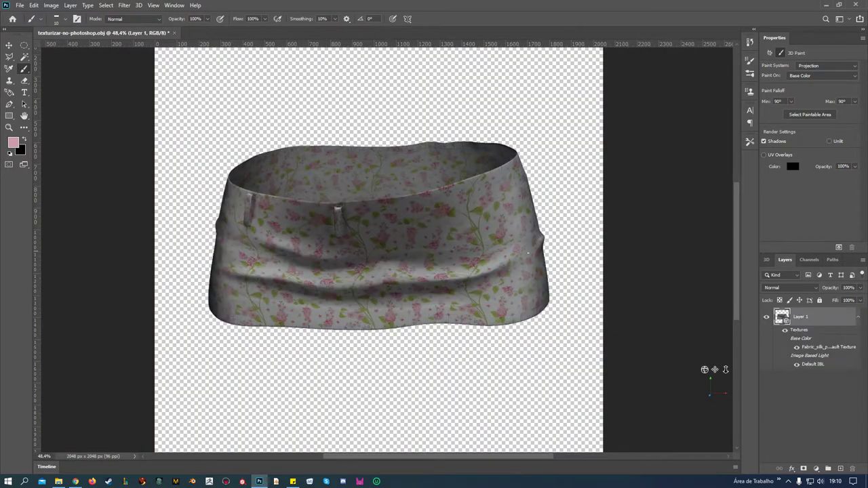
scroll(529, 253, "up", 3)
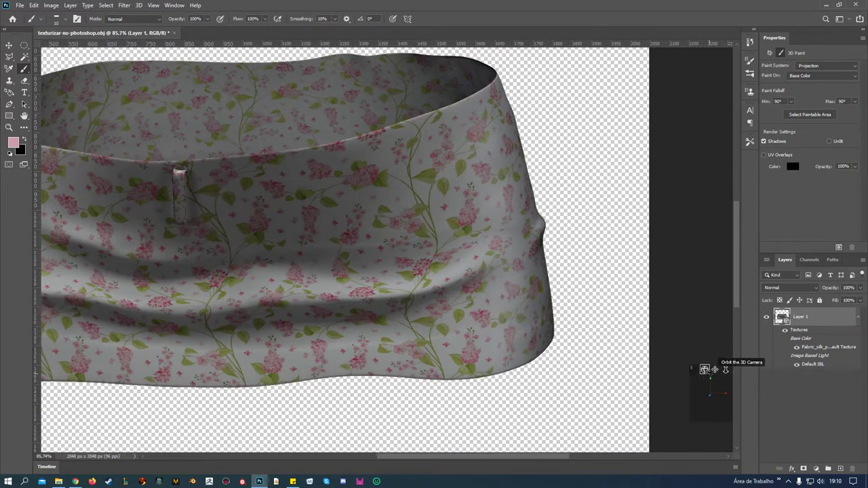
left_click(8, 45)
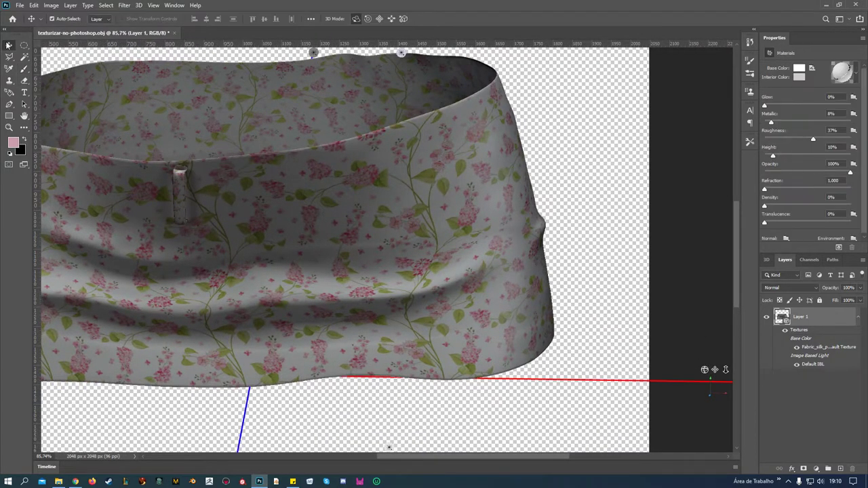
Step: Orbit the skirt to a new angle and move the camera closer to it
mouse_move(704, 370)
left_mouse_down()
mouse_move(709, 360)
mouse_move(674, 368)
mouse_move(629, 353)
left_mouse_up()
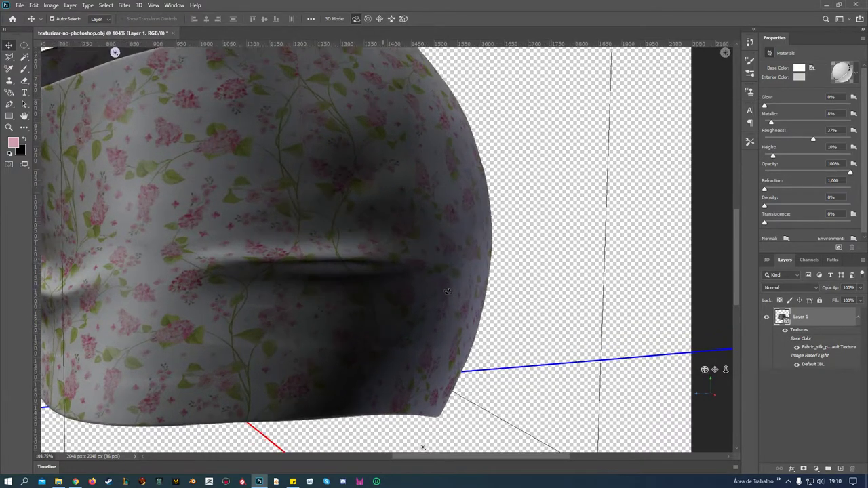
scroll(447, 291, "up", 3)
scroll(447, 291, "down", 1)
scroll(447, 291, "down", 1)
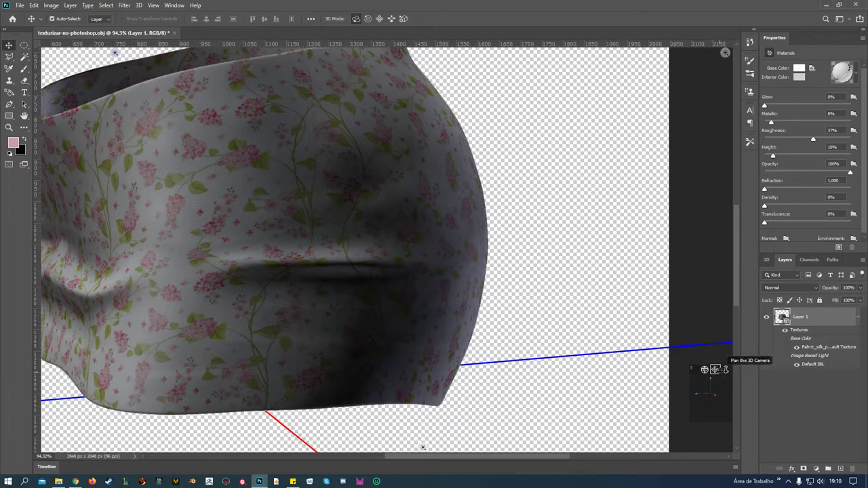
mouse_move(725, 370)
left_mouse_down()
mouse_move(865, 440)
mouse_move(554, 187)
left_mouse_up()
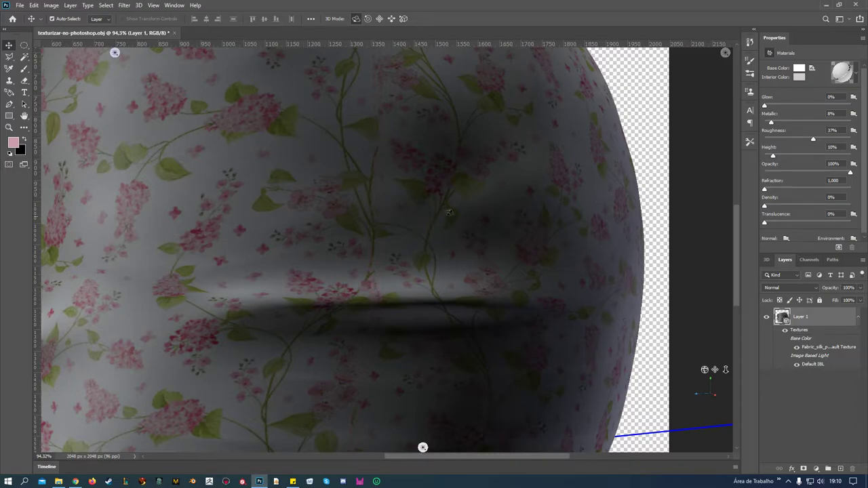
scroll(398, 191, "down", 2)
scroll(398, 190, "down", 2)
scroll(398, 191, "down", 2)
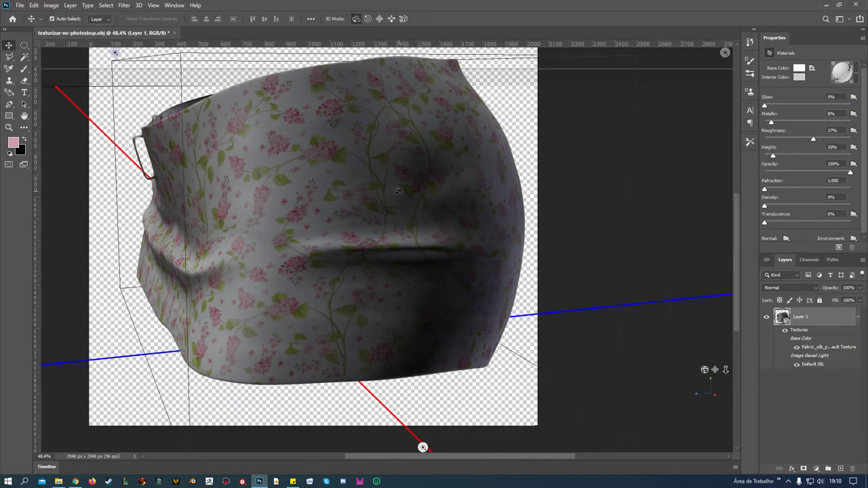
scroll(398, 190, "up", 2)
scroll(398, 191, "up", 2)
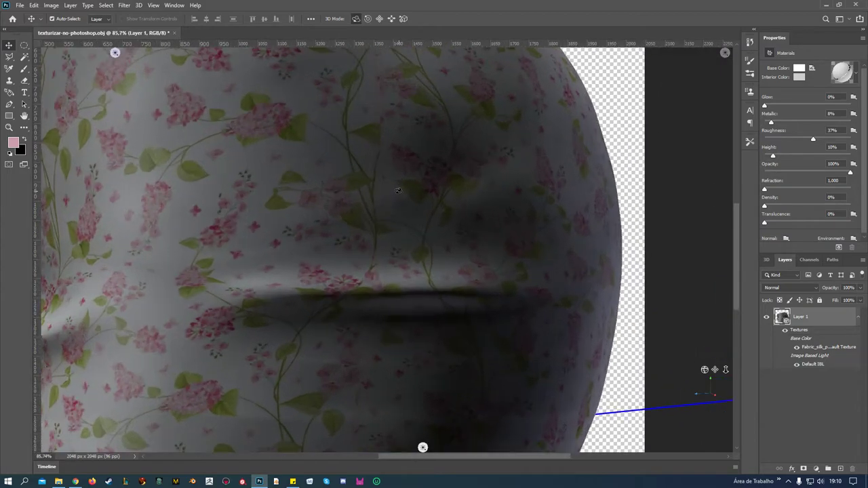
scroll(398, 190, "up", 2)
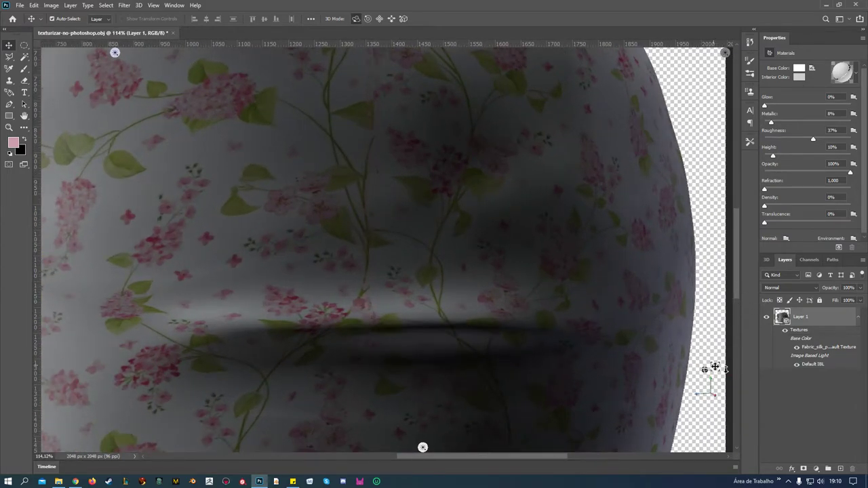
Step: Pan across the skirt to reveal its top edge, then show the 3D scene contents
mouse_move(726, 369)
left_mouse_down()
mouse_move(723, 402)
mouse_move(720, 386)
left_mouse_up()
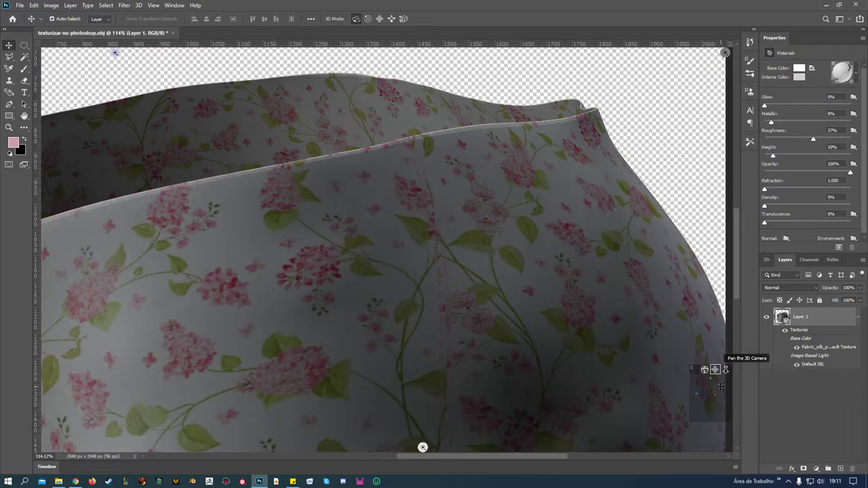
left_click_drag(720, 386, 720, 353)
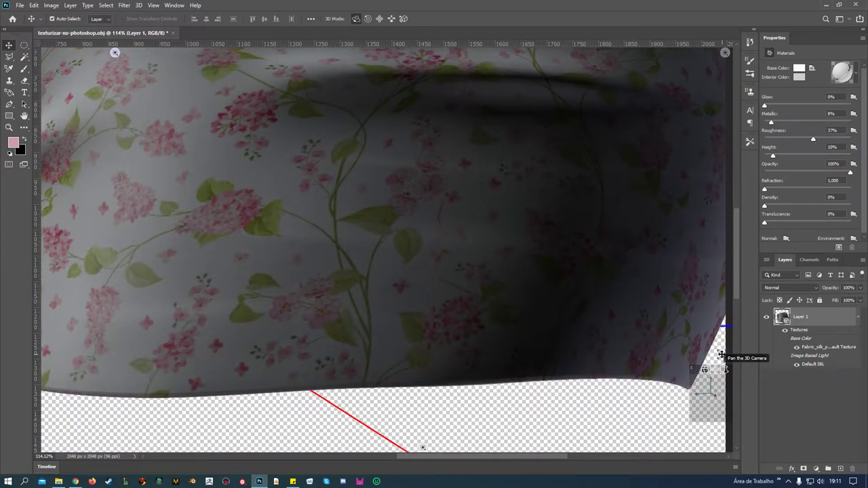
left_click_drag(721, 354, 721, 390)
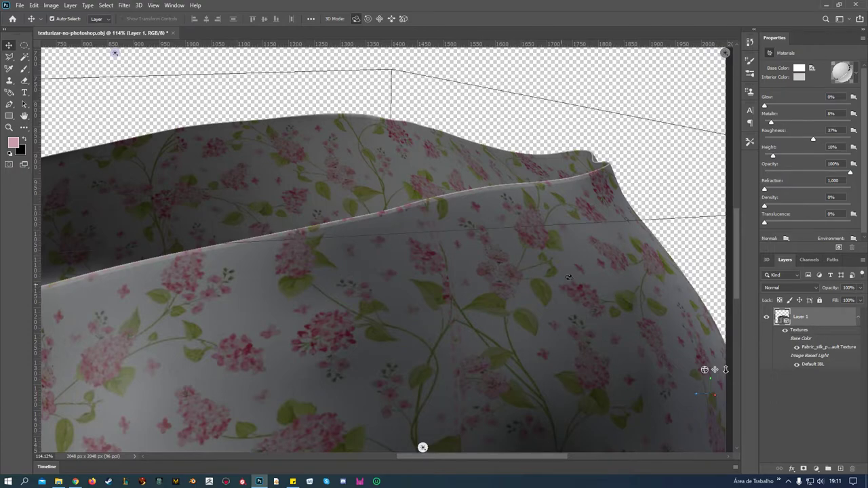
left_click(767, 260)
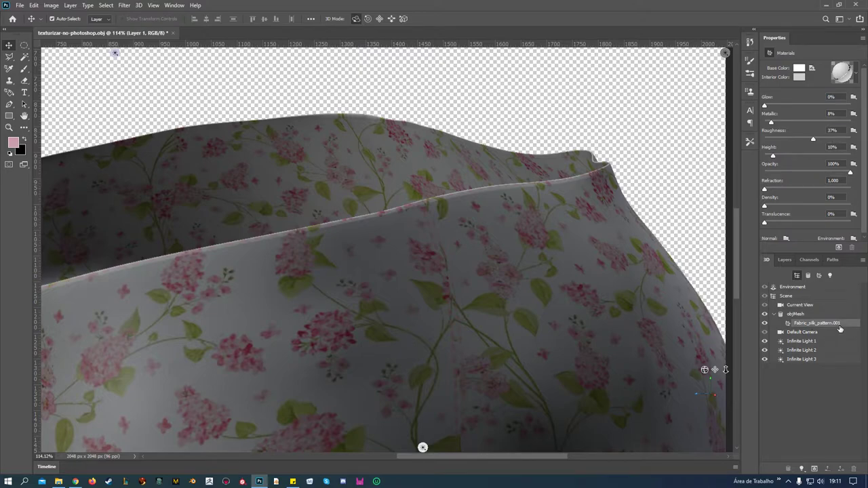
Step: Reopen the skirt's base colour texture for editing and show its layer list
left_click(812, 76)
left_click(807, 77)
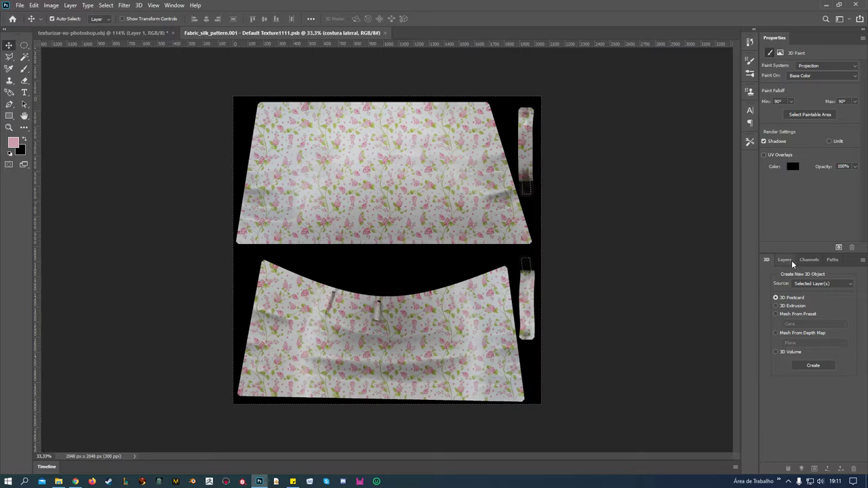
left_click(791, 261)
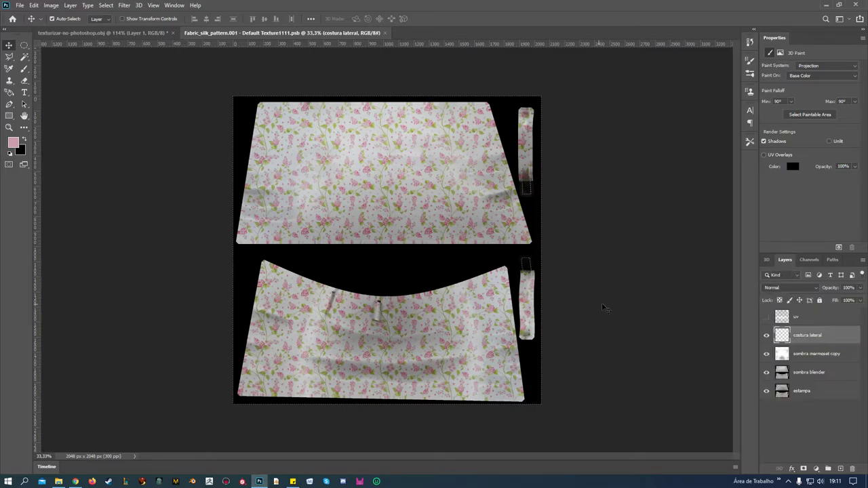
Step: Zoom and pan to the stitch line on the top UV piece's right edge
scroll(604, 303, "up", 3)
scroll(617, 260, "up", 3)
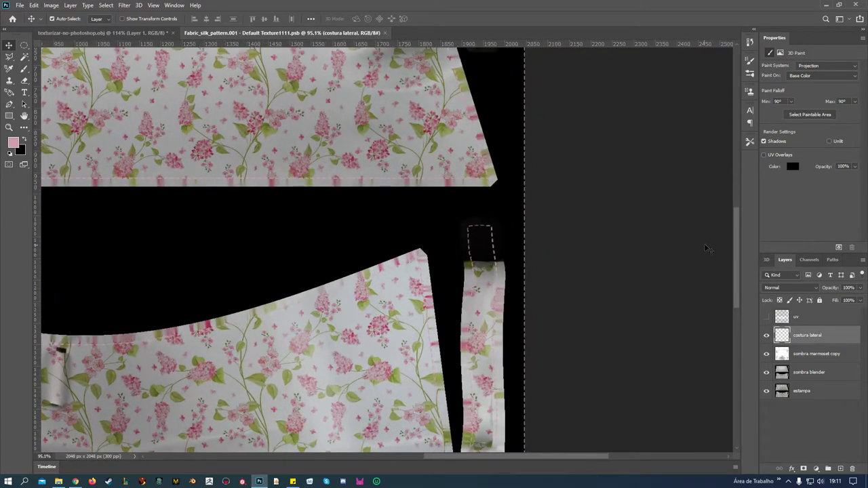
left_click_drag(737, 244, 730, 220)
scroll(604, 267, "up", 2)
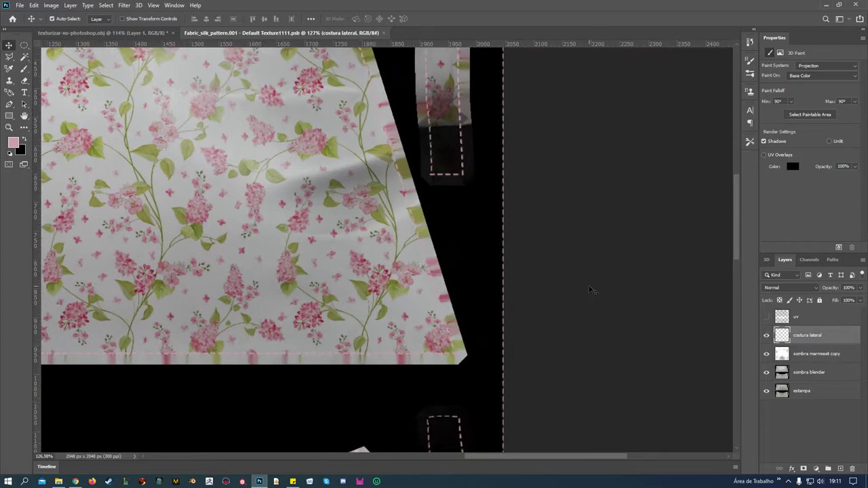
scroll(590, 290, "up", 1)
left_click_drag(545, 459, 514, 455)
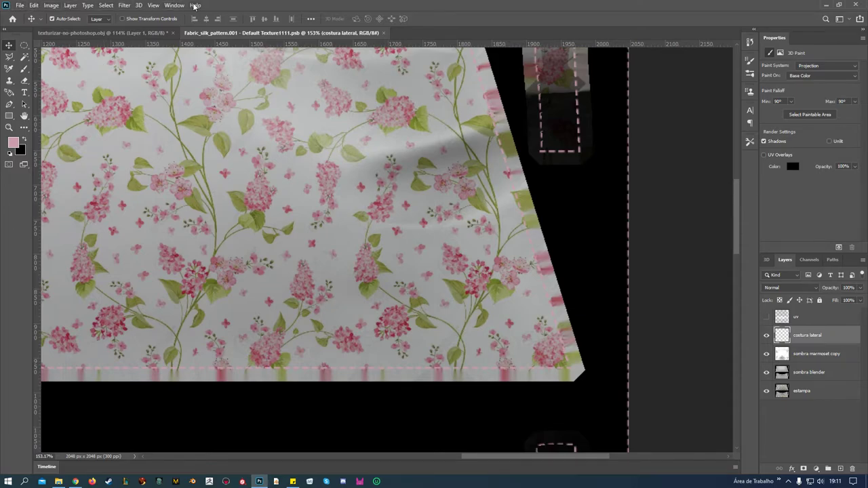
left_click(33, 5)
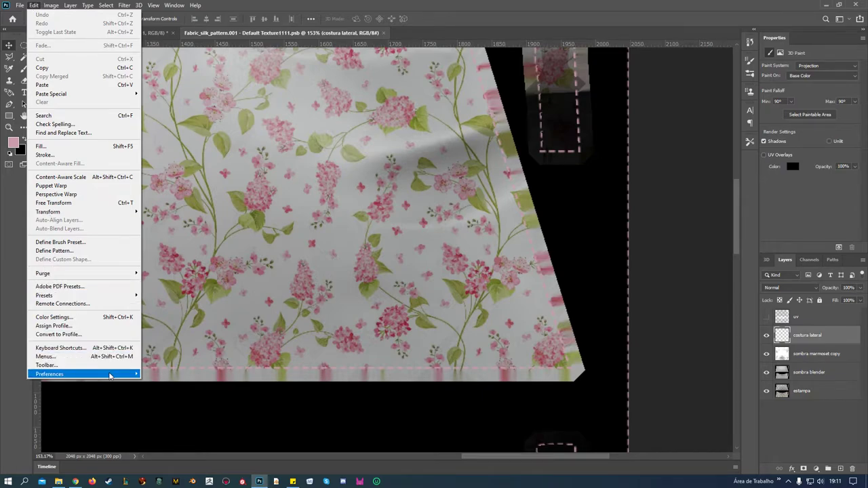
mouse_move(81, 373)
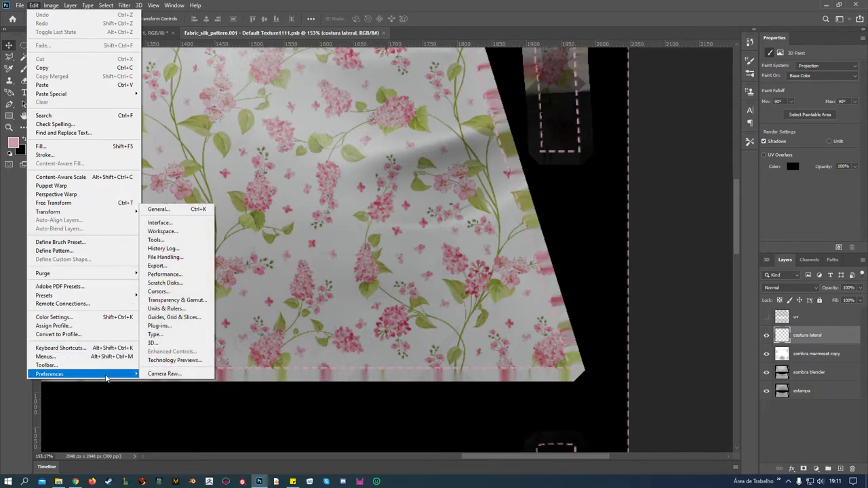
left_click(157, 211)
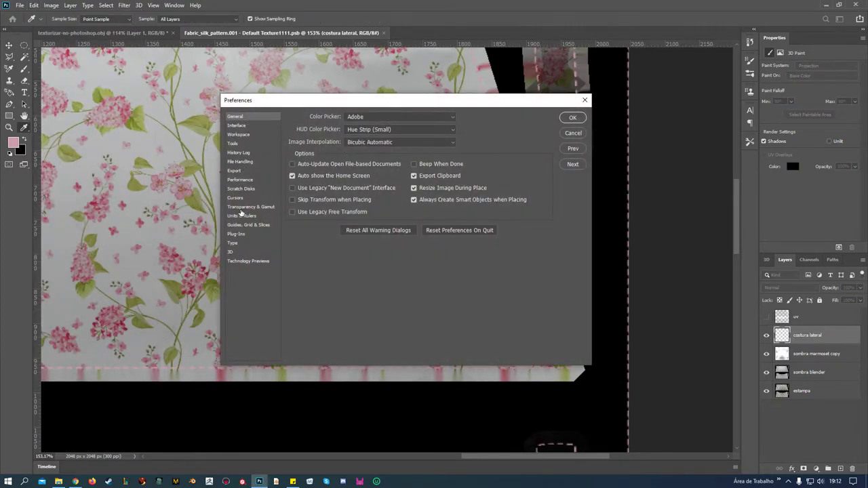
left_click(236, 128)
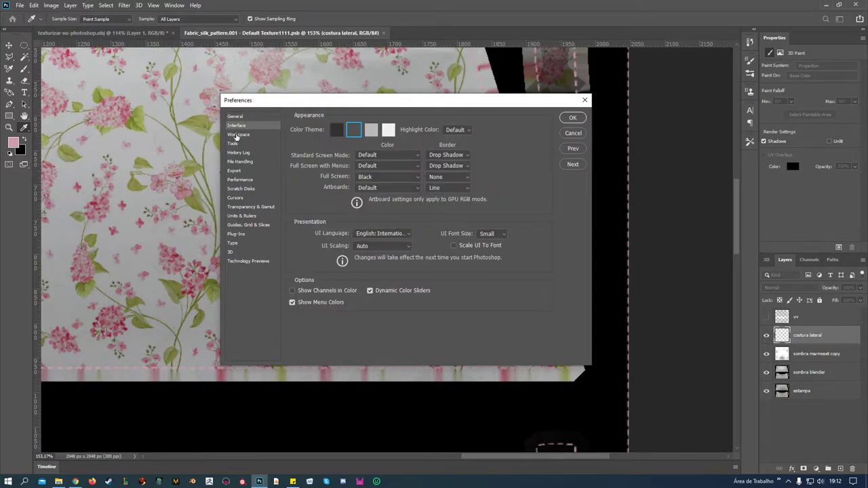
left_click(237, 136)
left_click(234, 143)
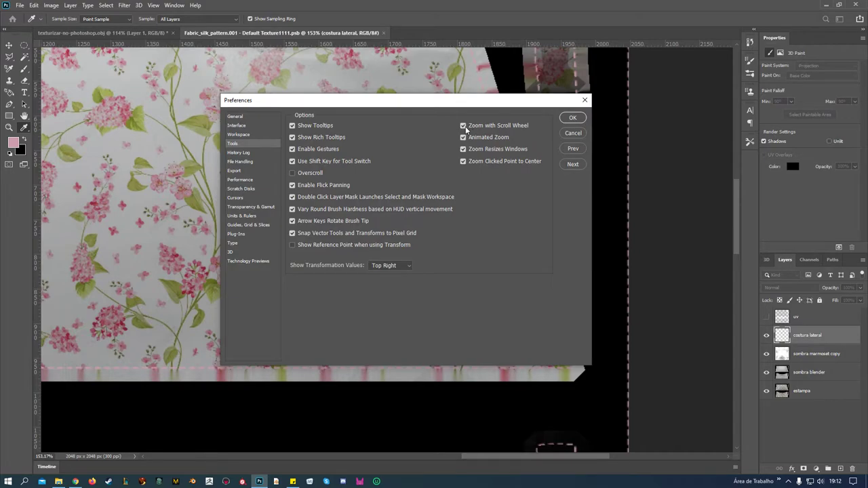
Step: Close the preferences, return to the Move tool, zoom in and open 'costura lateral' Layer Style
left_click(573, 118)
key("v")
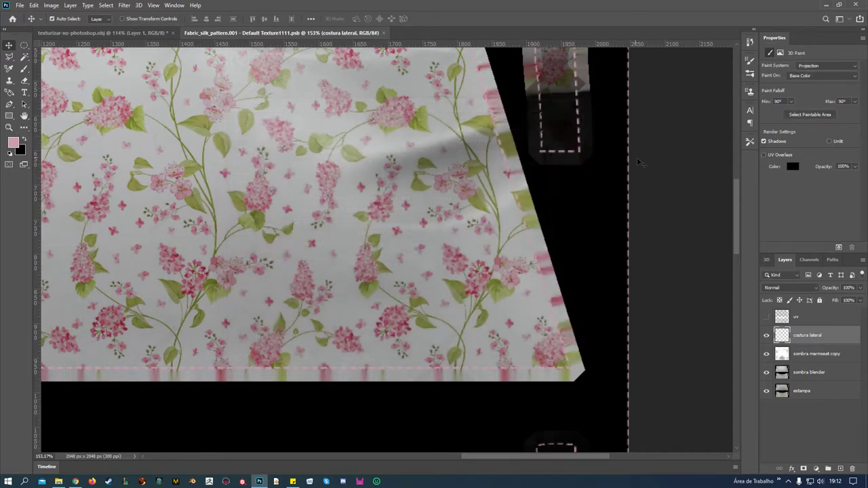
scroll(631, 292, "up", 2)
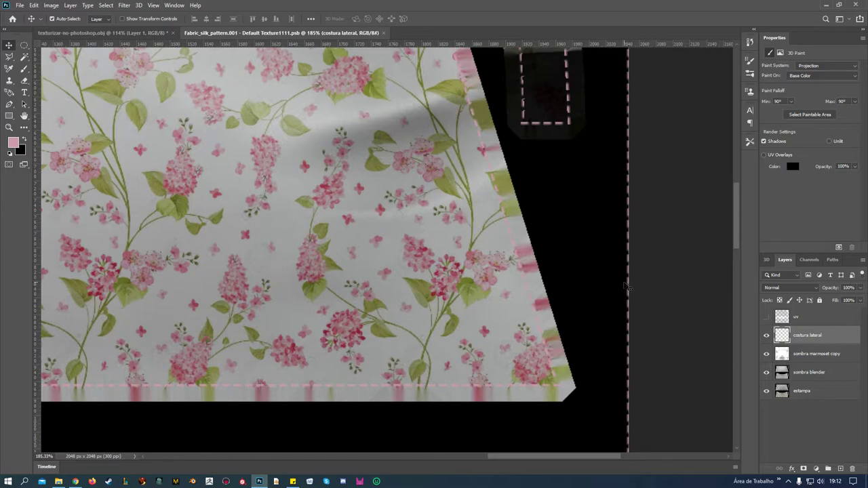
scroll(625, 288, "up", 1)
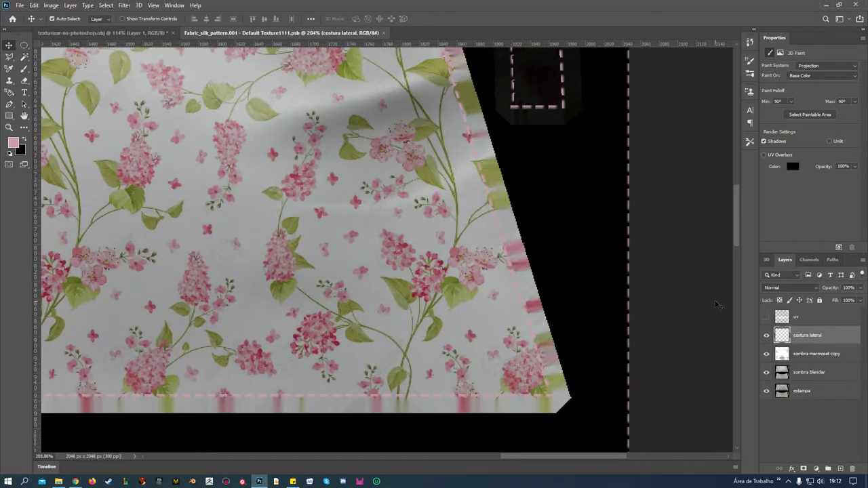
double_click(853, 339)
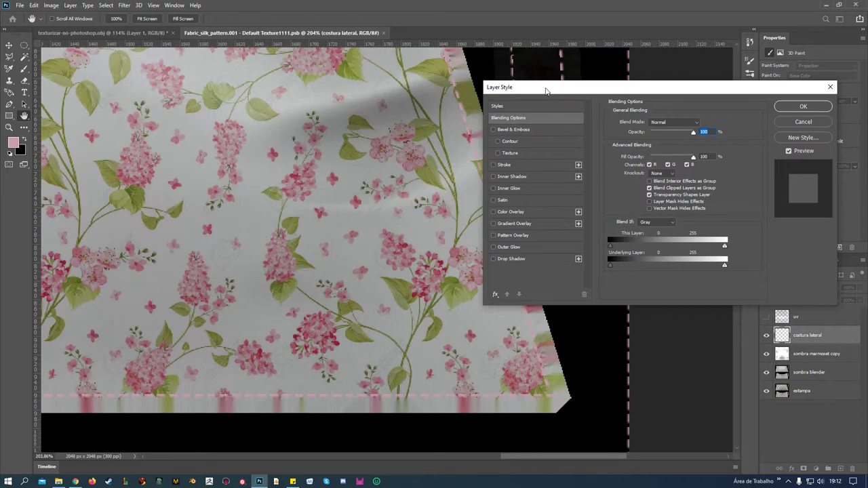
Step: Enable Bevel & Emboss with its shadow colour sampled from a pink flower
left_click_drag(544, 88, 562, 39)
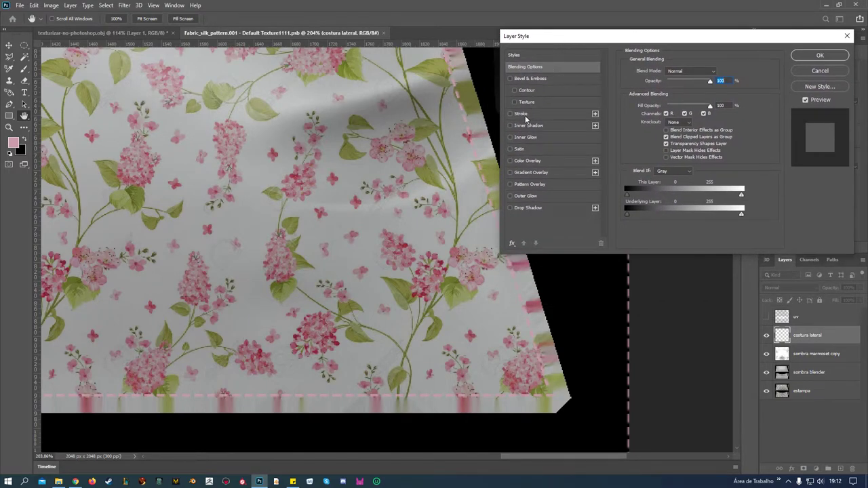
left_click(510, 79)
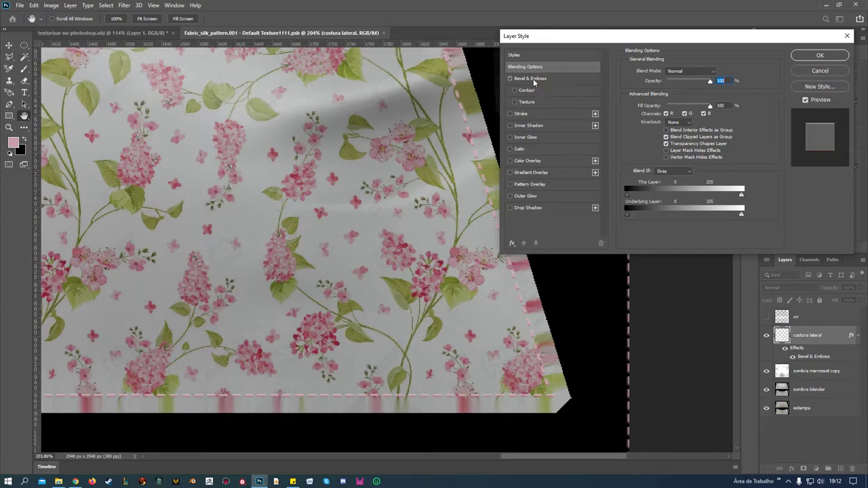
left_click(534, 80)
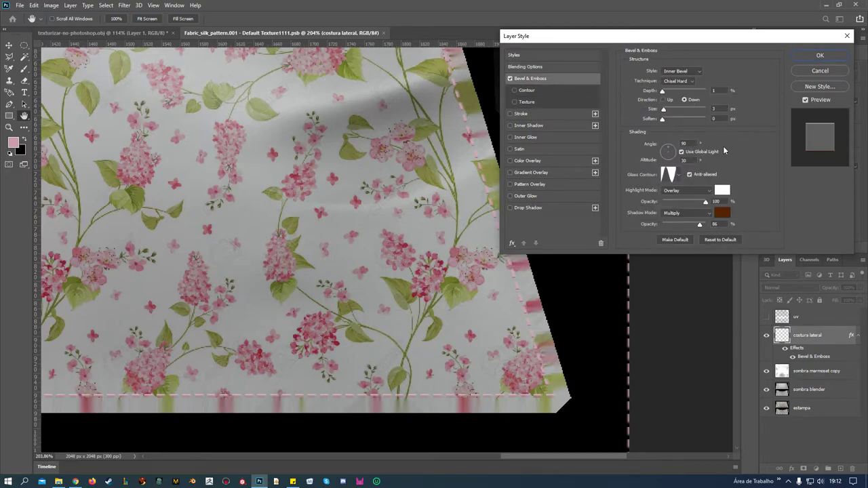
left_click(723, 213)
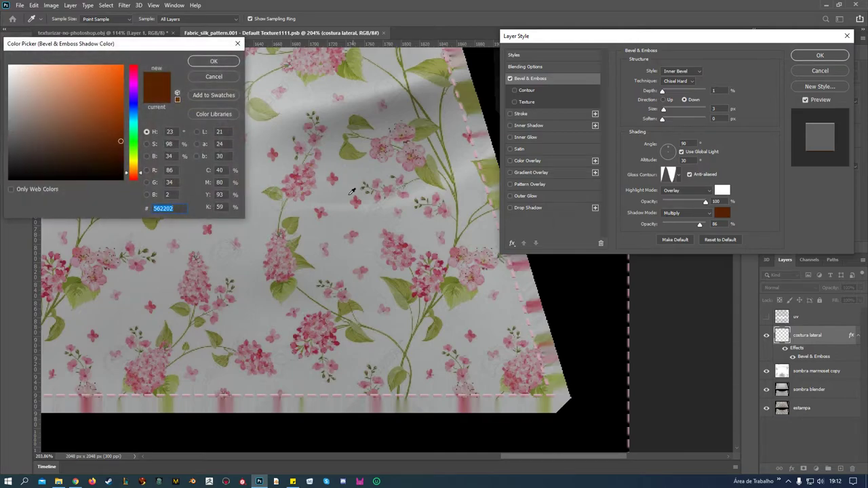
left_click(335, 172)
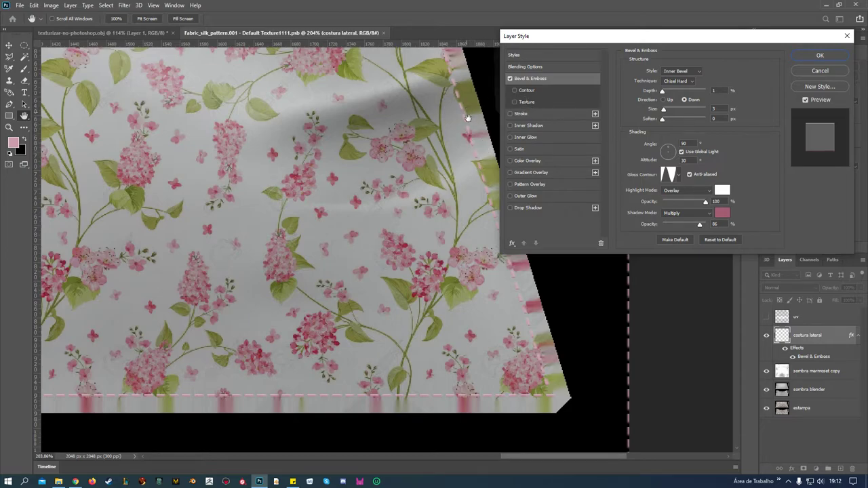
Step: Try Contour and Texture, then remove both and set the bevel Size to 1 px
left_click(514, 91)
left_click(514, 102)
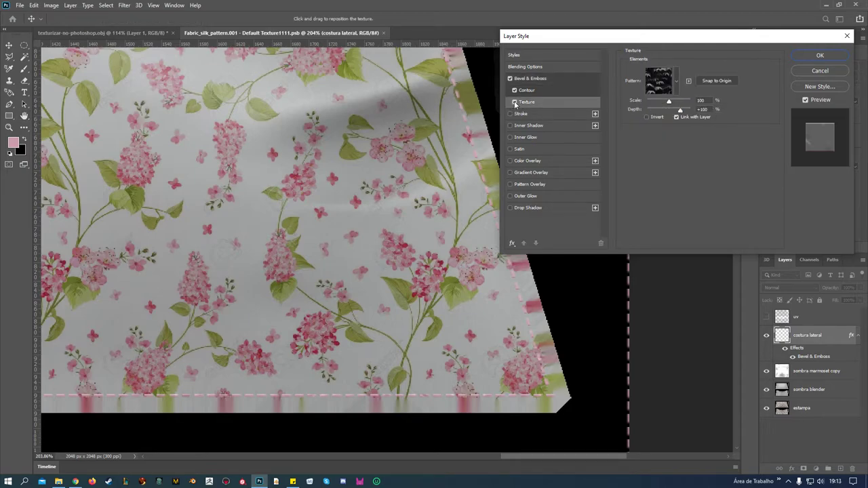
left_click(514, 102)
left_click(514, 91)
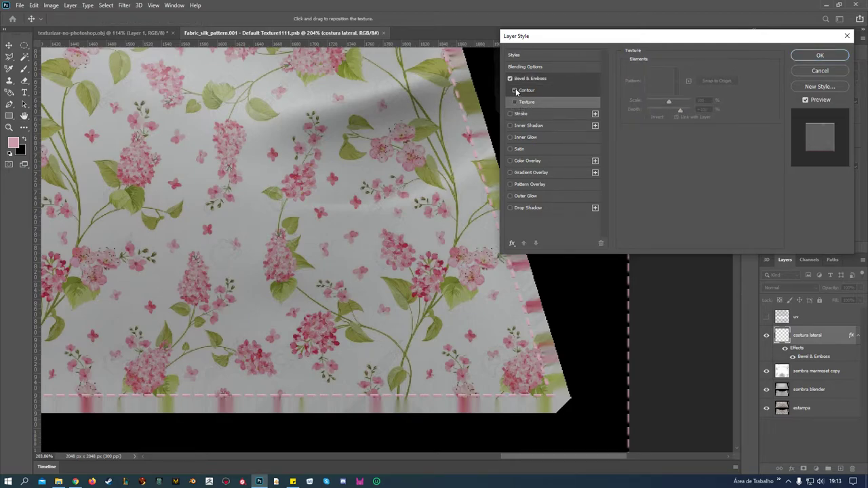
left_click(527, 80)
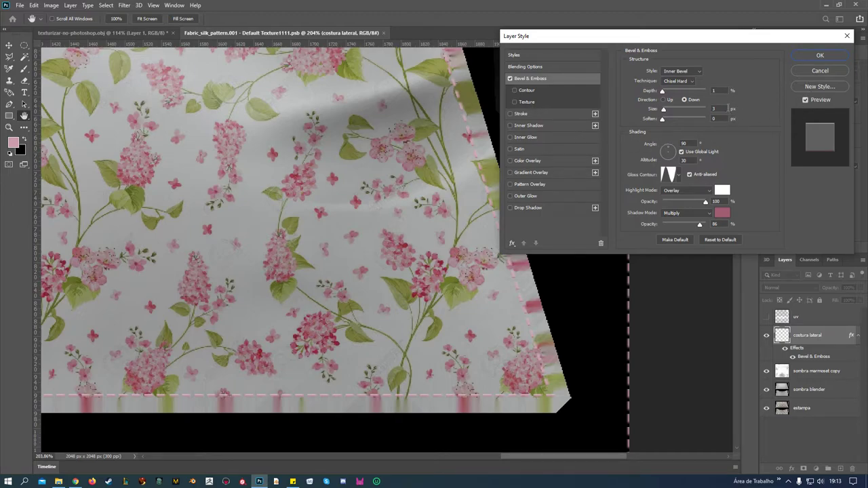
left_click(726, 107)
type("1")
left_click(522, 114)
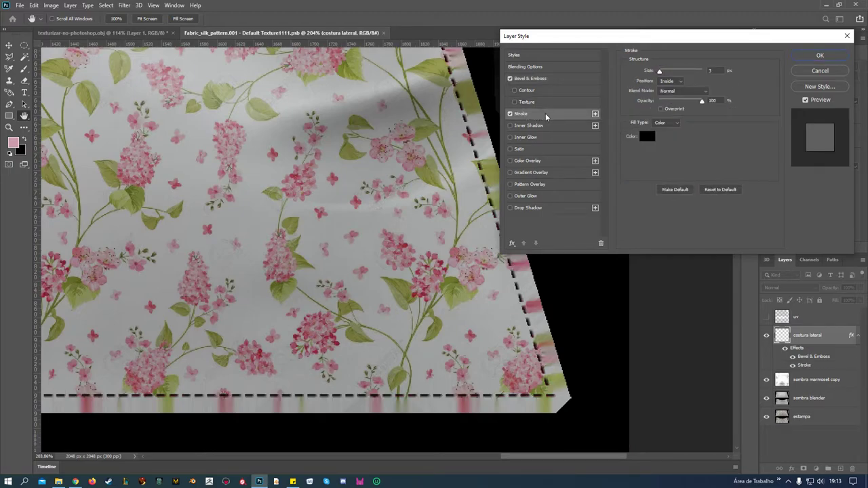
left_click(510, 114)
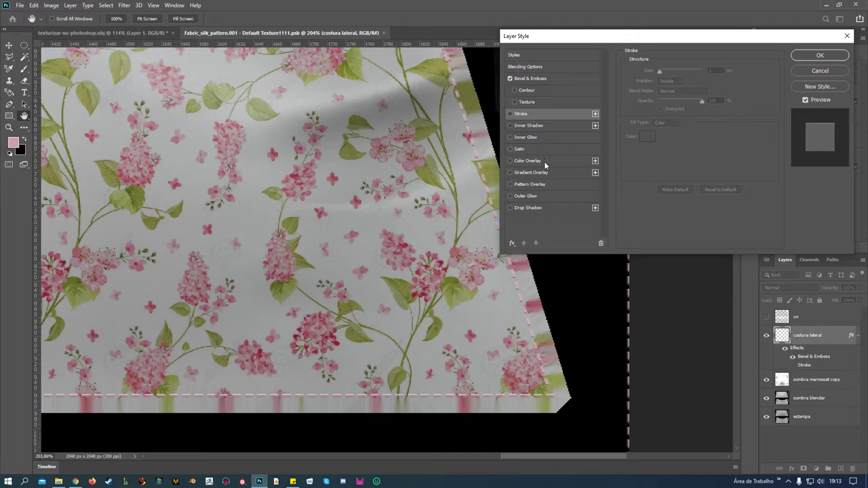
Step: Add a black Drop Shadow with Size 1 px, Distance 1 px, Opacity 60%, and apply the style
left_click(536, 207)
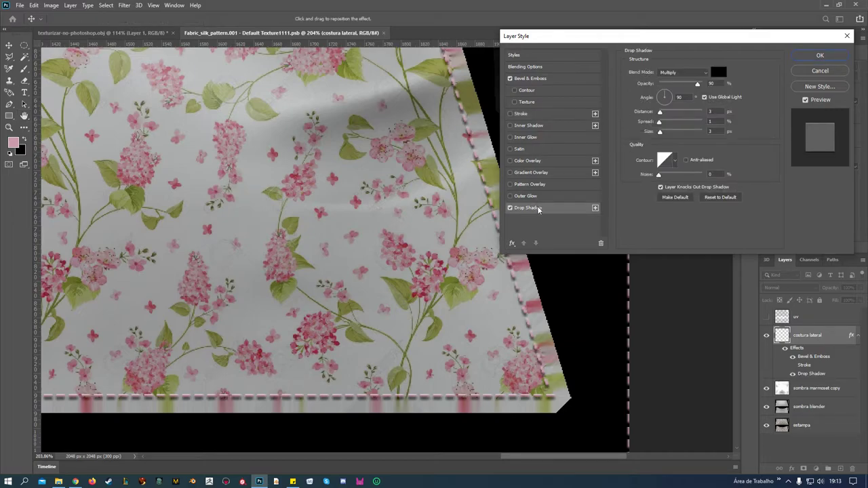
left_click(716, 132)
key("Down")
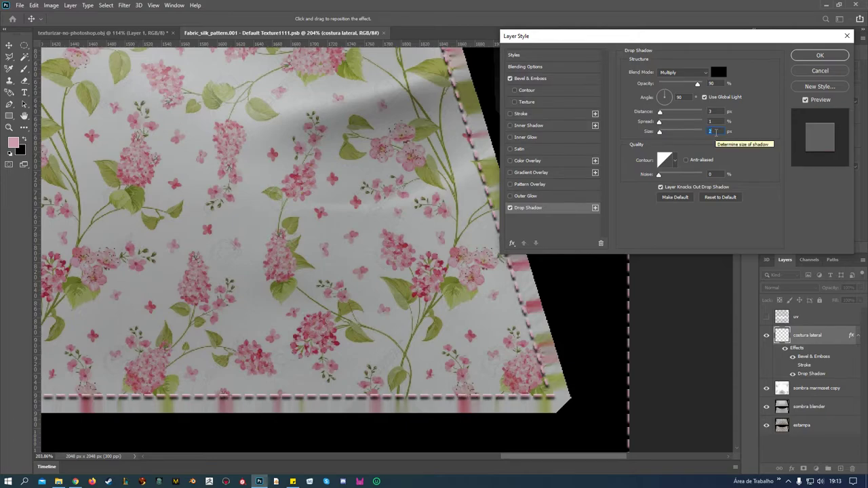
key("Down")
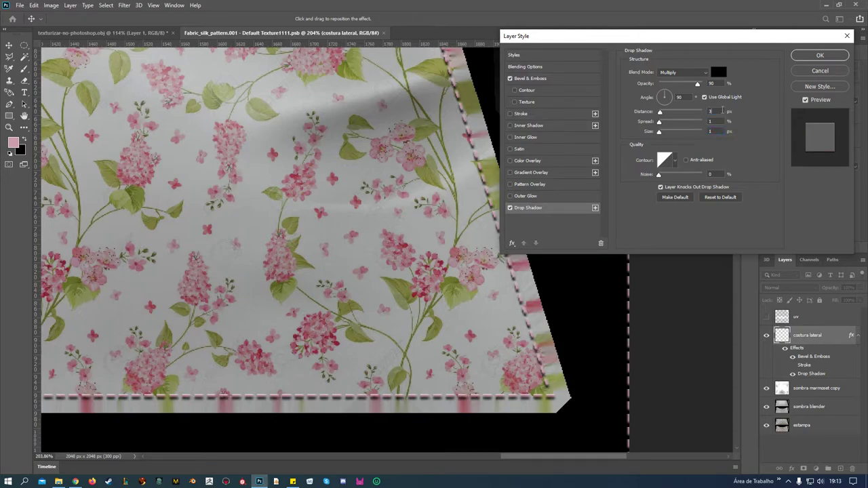
left_click(722, 110)
key("Down")
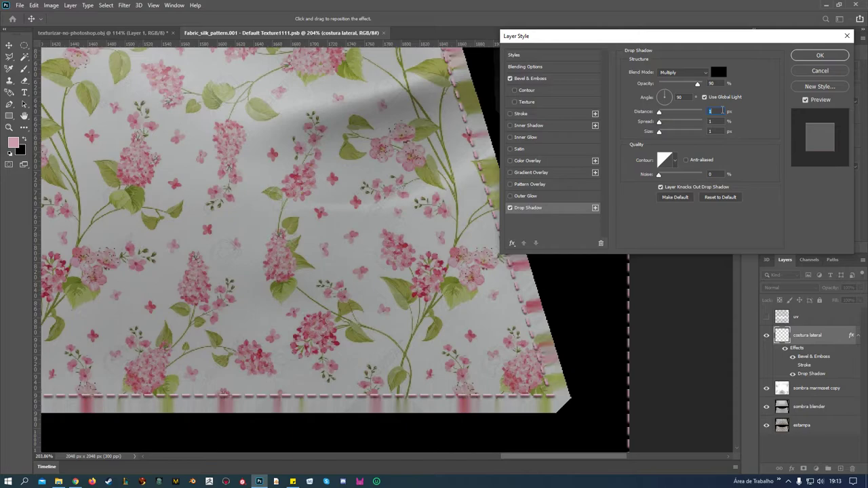
left_click(718, 73)
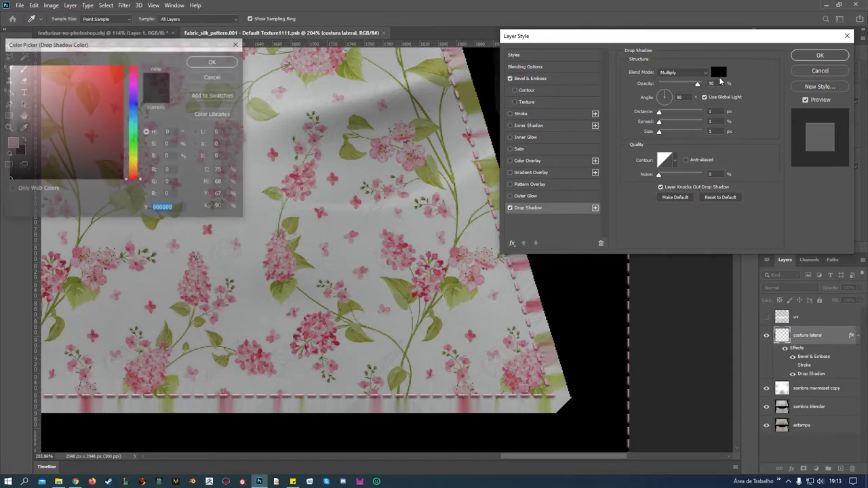
left_click(237, 43)
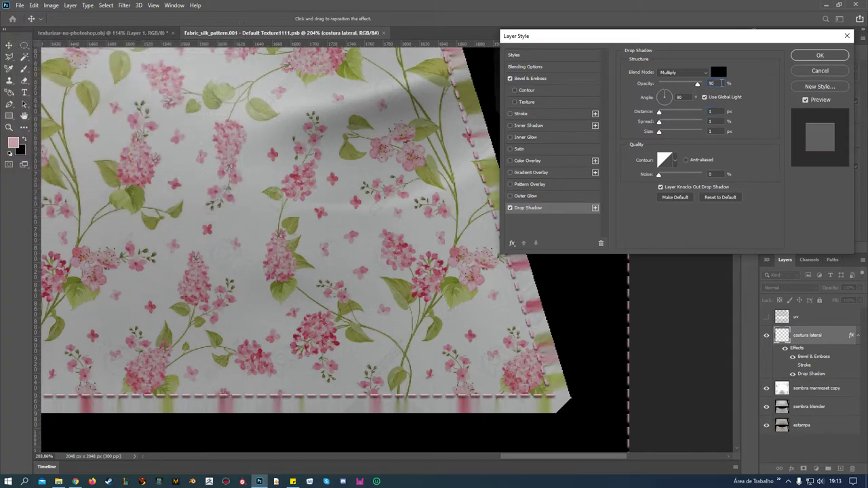
key("Down")
key("Down")
key("Down")
key("Down")
key("Down")
key("Down")
key("Down")
key("Down")
key("Down")
key("Down")
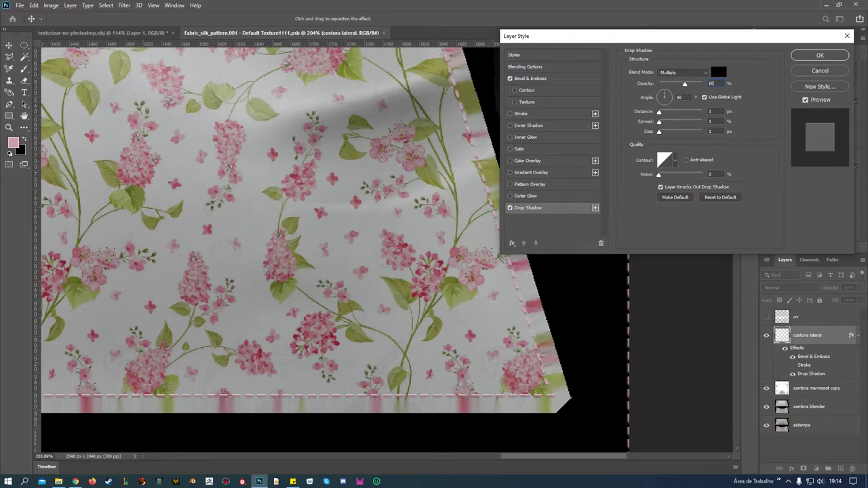
key("Return")
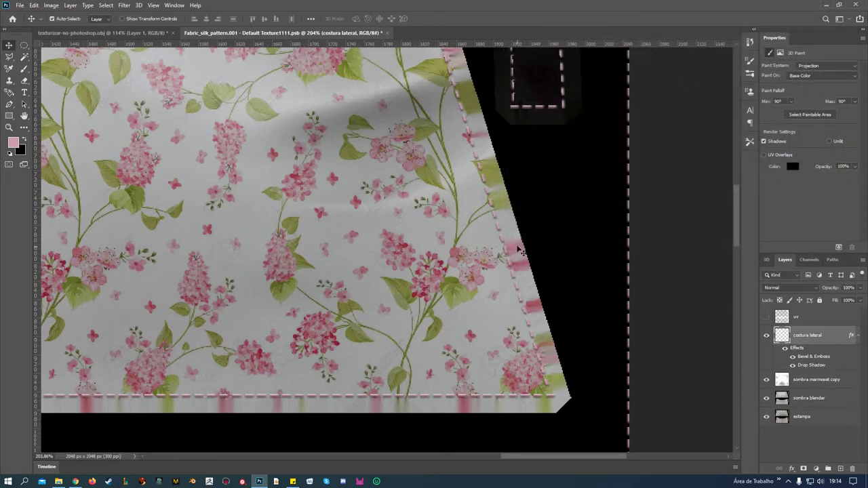
Step: Zoom around the texture to check the embossed stitches, then save and close it
scroll(521, 249, "down", 2)
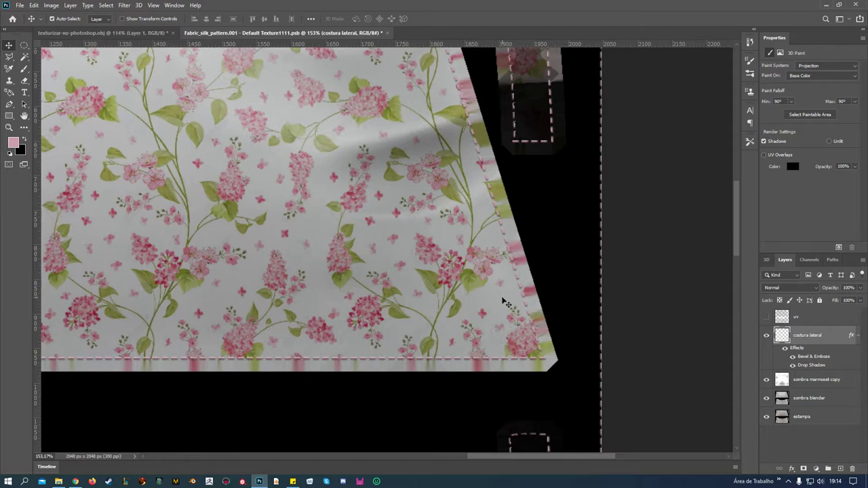
scroll(501, 302, "down", 1)
scroll(506, 303, "down", 1)
scroll(505, 303, "down", 1)
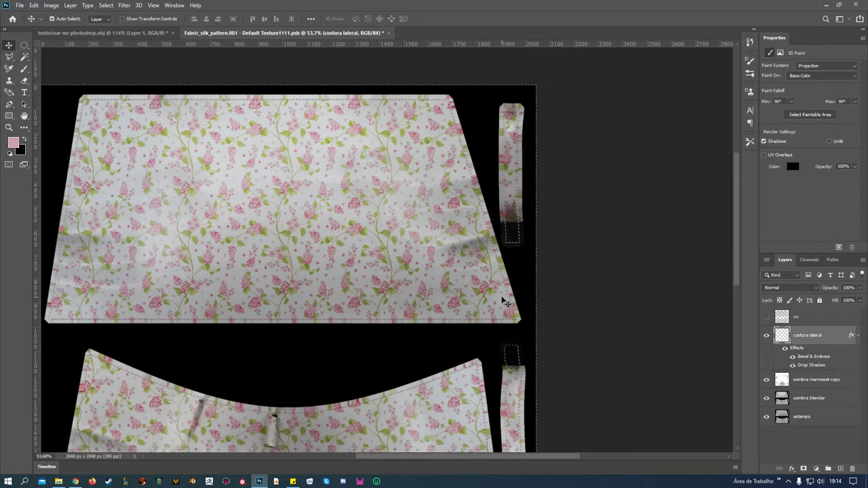
scroll(505, 303, "up", 1)
scroll(505, 303, "up", 1)
scroll(505, 304, "up", 1)
scroll(505, 303, "up", 1)
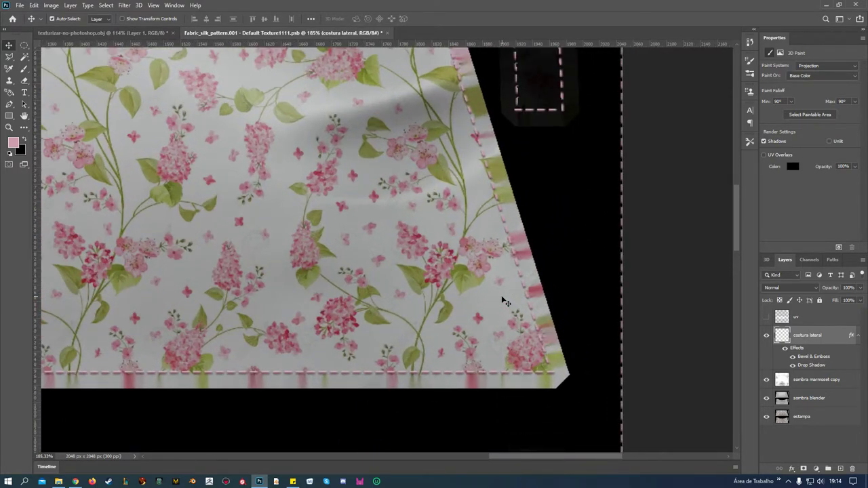
scroll(505, 303, "up", 1)
scroll(506, 303, "down", 1)
scroll(505, 303, "down", 1)
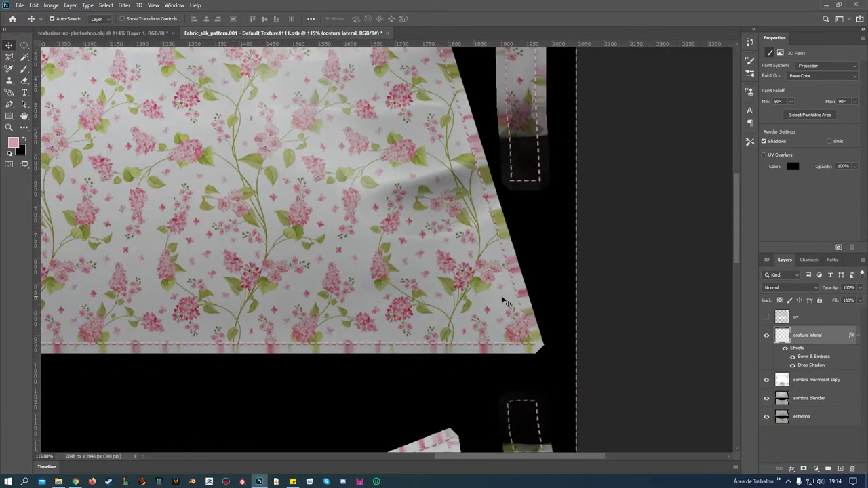
scroll(505, 303, "down", 1)
scroll(505, 303, "down", 1)
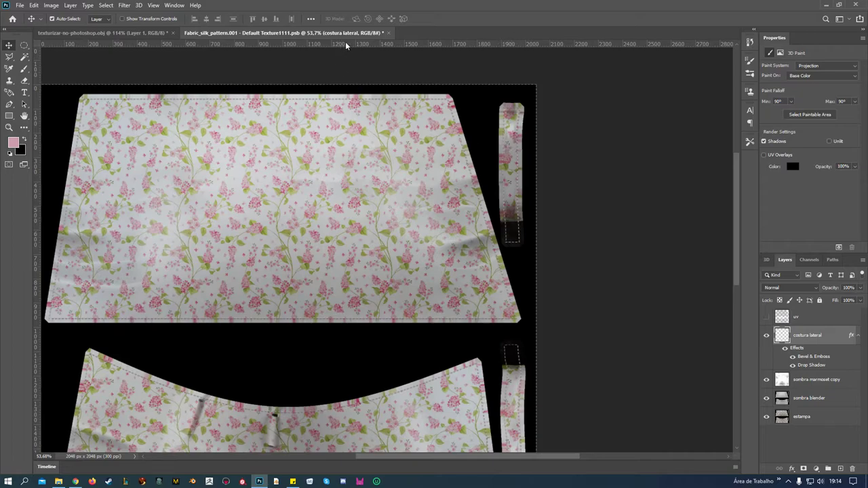
left_click(389, 33)
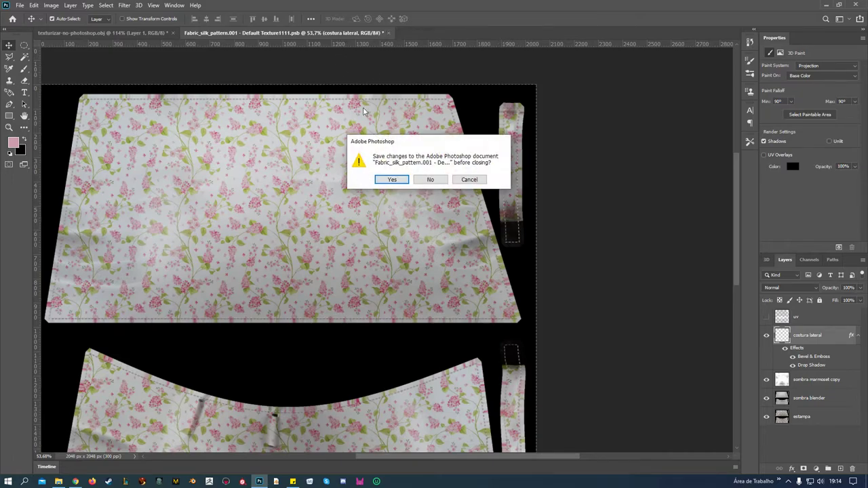
left_click(392, 179)
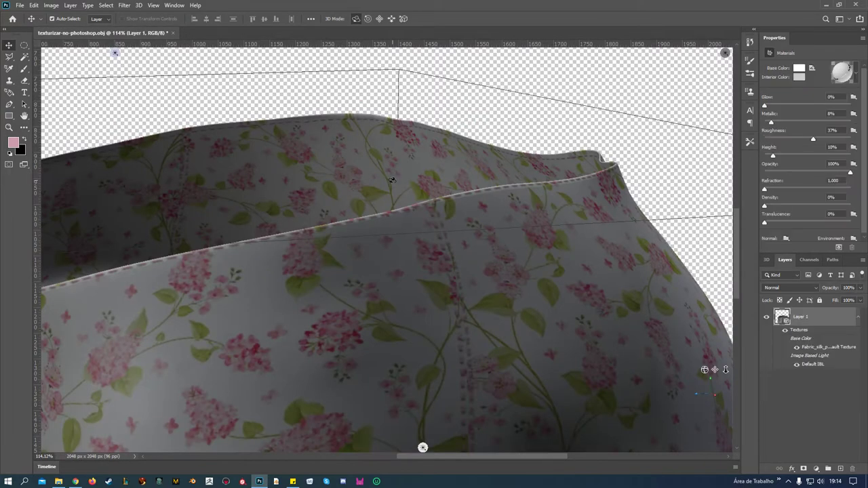
Step: Orbit the skirt to another side and pull the camera back to see the whole skirt
scroll(440, 219, "down", 3)
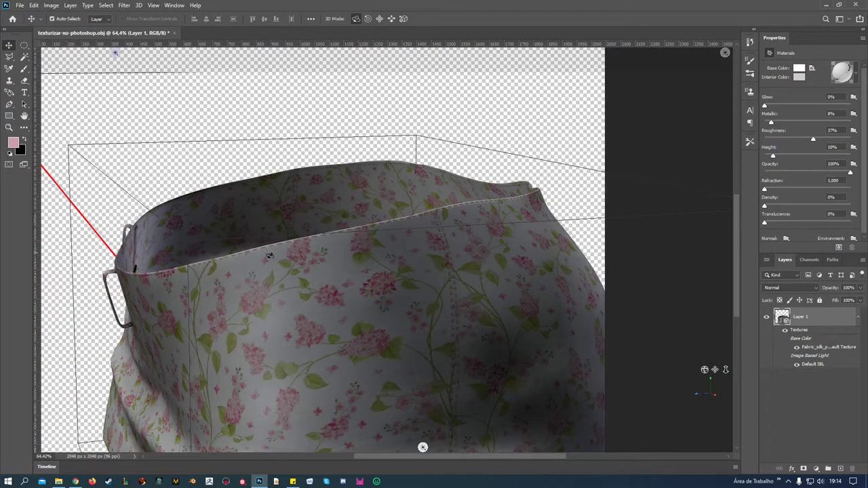
left_click_drag(704, 369, 508, 364)
scroll(335, 340, "up", 2)
scroll(335, 340, "up", 3)
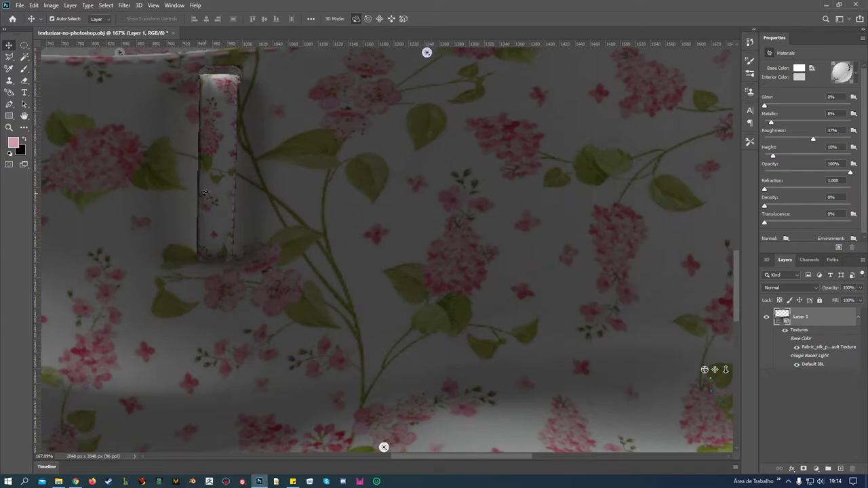
scroll(328, 258, "down", 2)
scroll(328, 258, "down", 2)
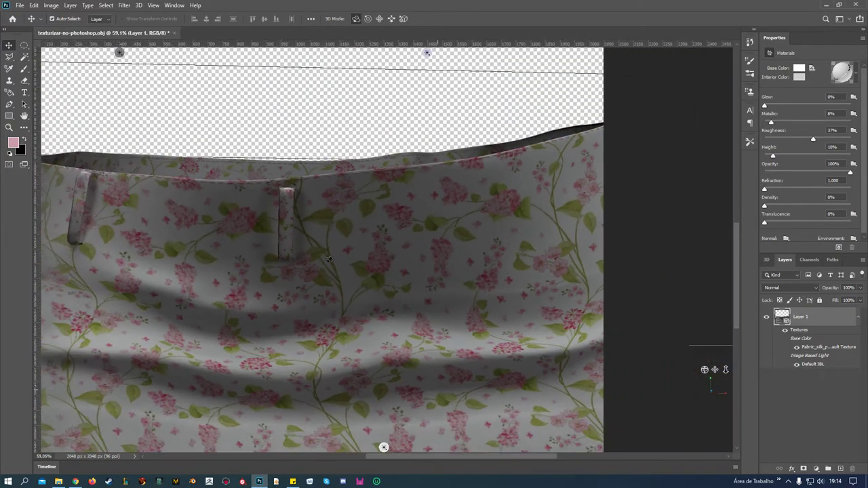
scroll(328, 259, "down", 1)
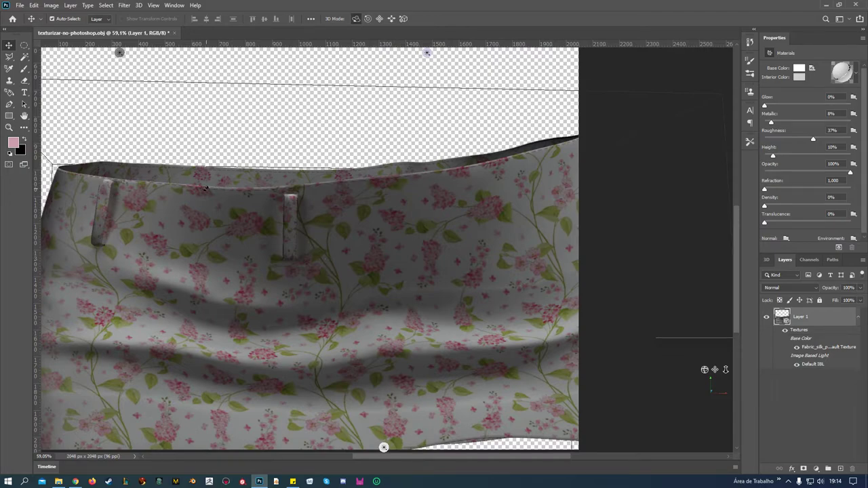
scroll(421, 278, "up", 2)
scroll(452, 310, "down", 2)
scroll(453, 311, "up", 2)
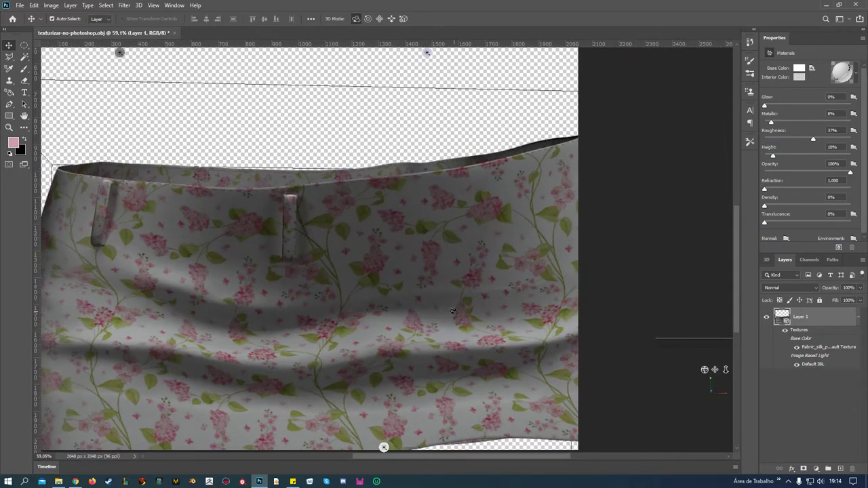
scroll(452, 310, "up", 1)
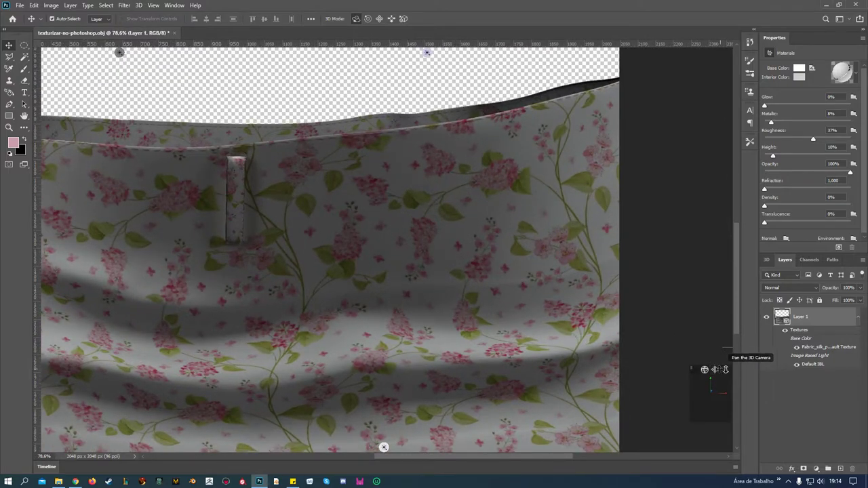
mouse_move(725, 369)
left_mouse_down()
mouse_move(702, 318)
mouse_move(716, 330)
left_mouse_up()
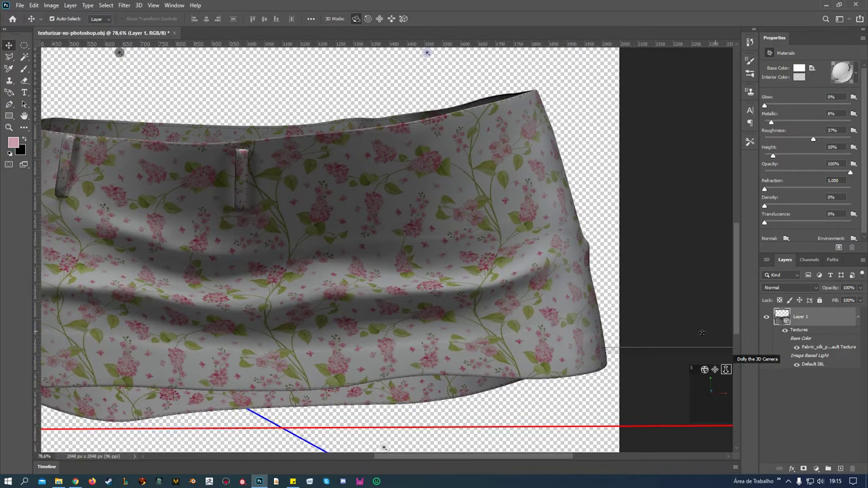
Step: Rotate the skirt to inspect the stitched side seam up close
left_click_drag(704, 370, 750, 371)
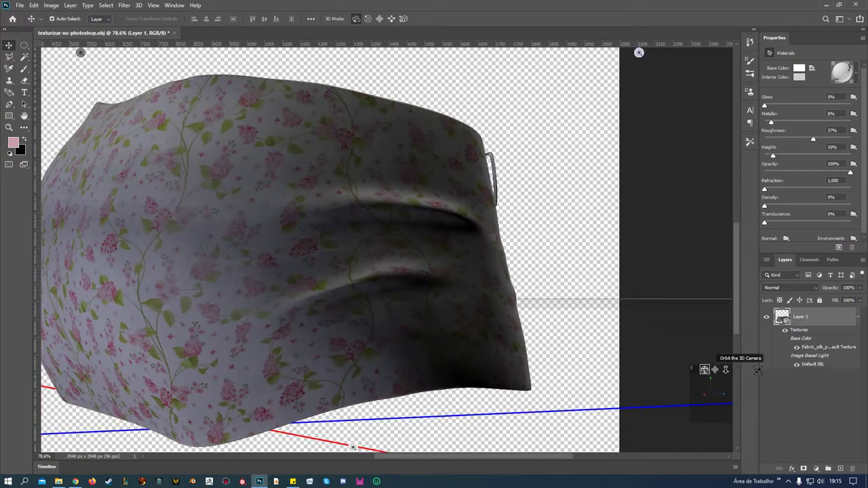
scroll(459, 378, "up", 1)
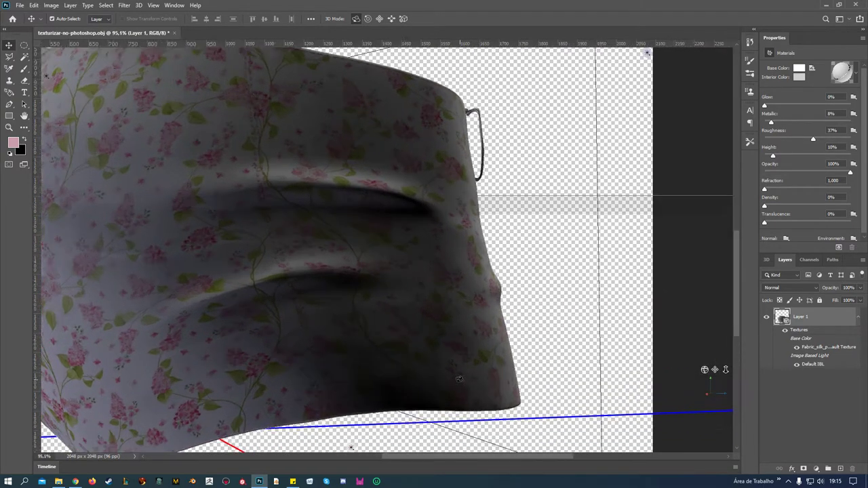
scroll(458, 378, "up", 1)
scroll(459, 378, "down", 1)
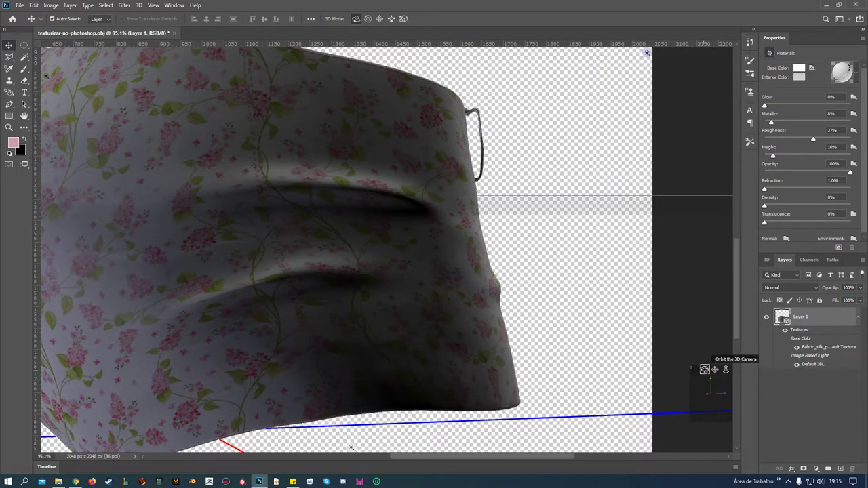
left_click_drag(705, 369, 626, 373)
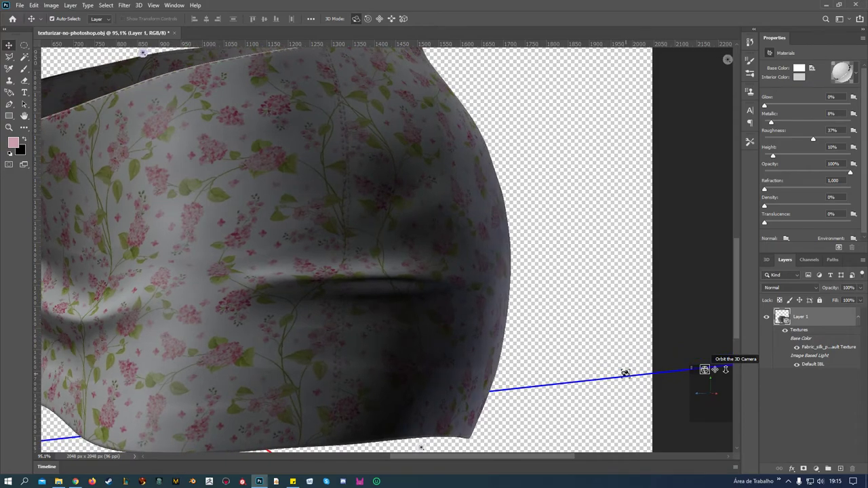
scroll(391, 310, "up", 2)
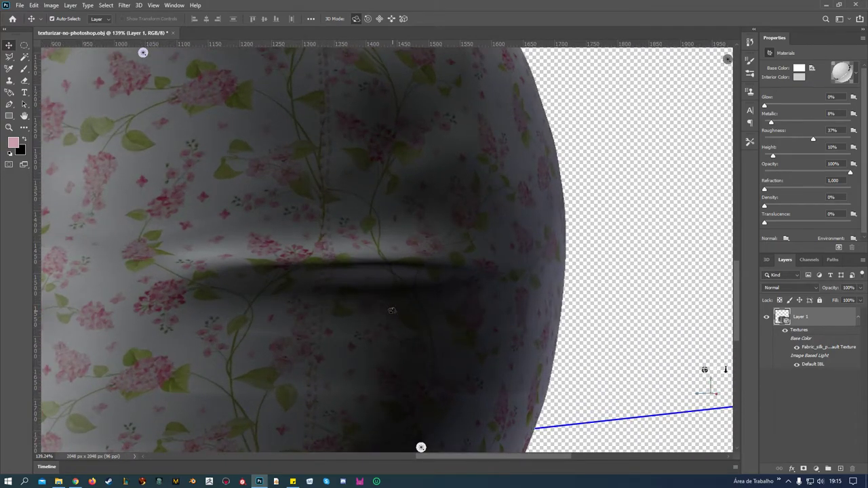
scroll(344, 265, "down", 1)
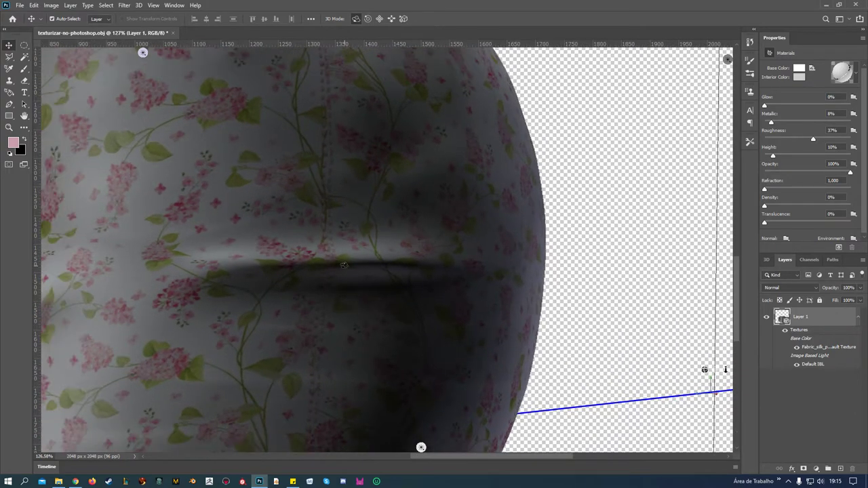
scroll(344, 265, "down", 2)
scroll(344, 265, "down", 1)
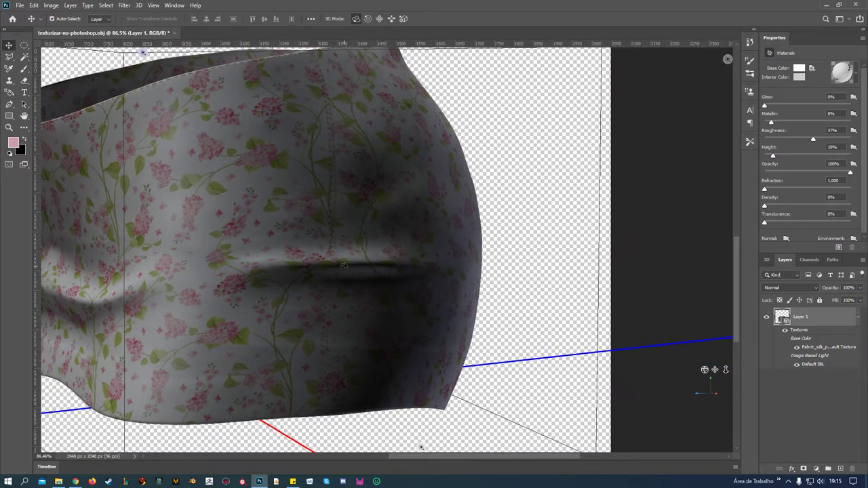
scroll(343, 265, "up", 2)
scroll(344, 265, "up", 4)
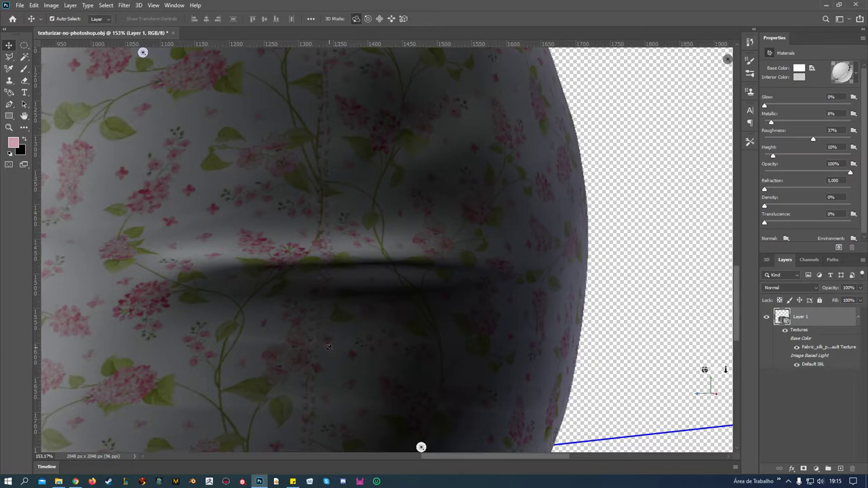
scroll(331, 351, "down", 2)
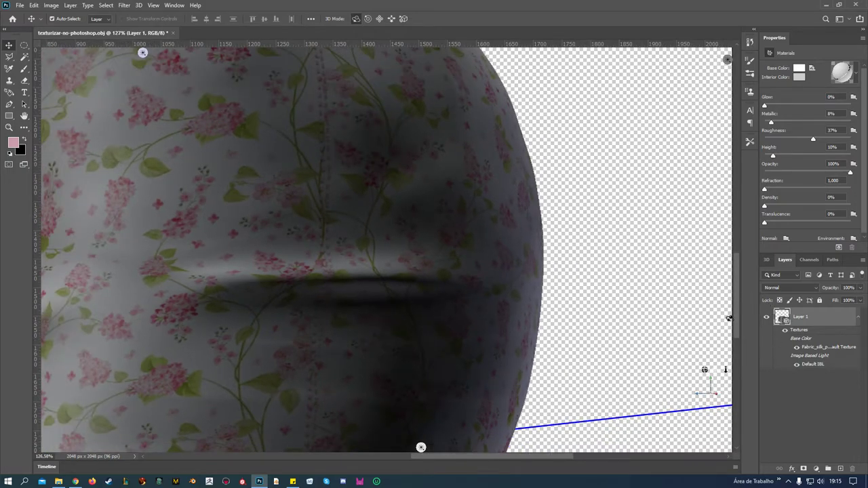
Step: Orbit to a brighter frontal view, then open the Base Color texture options in the 3D panel
left_click_drag(705, 370, 786, 372)
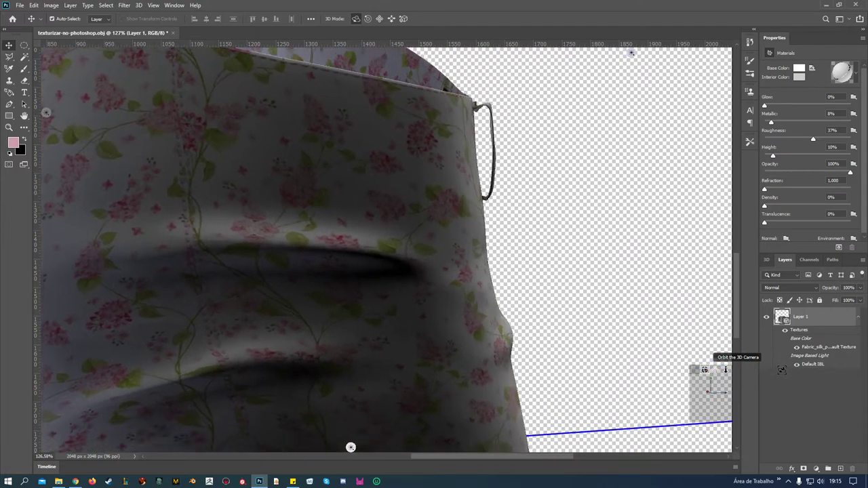
mouse_move(786, 372)
left_mouse_down()
mouse_move(783, 361)
mouse_move(787, 370)
left_mouse_up()
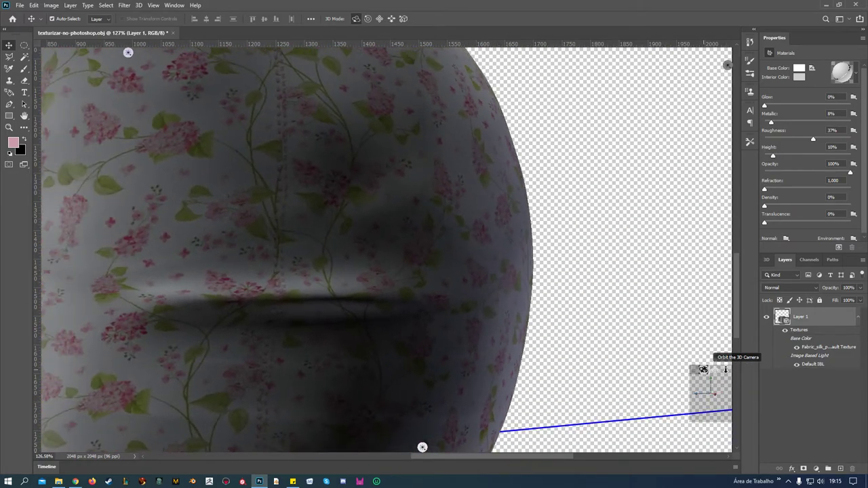
left_click_drag(725, 370, 735, 366)
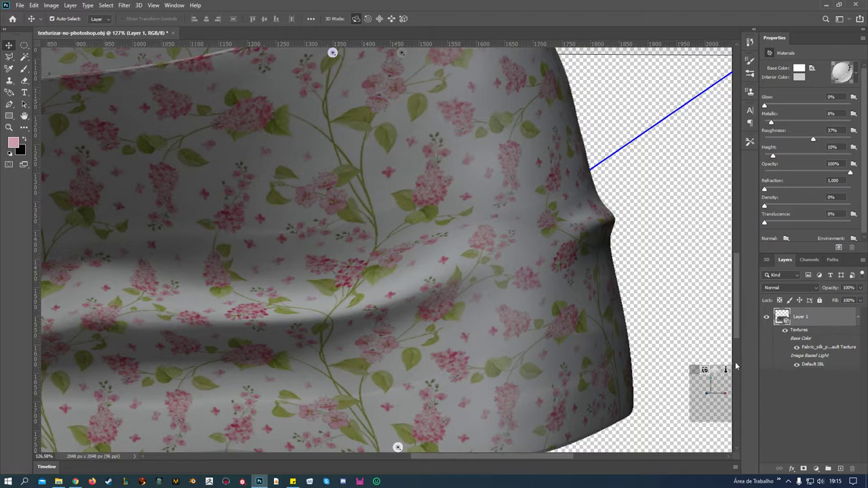
left_click(767, 260)
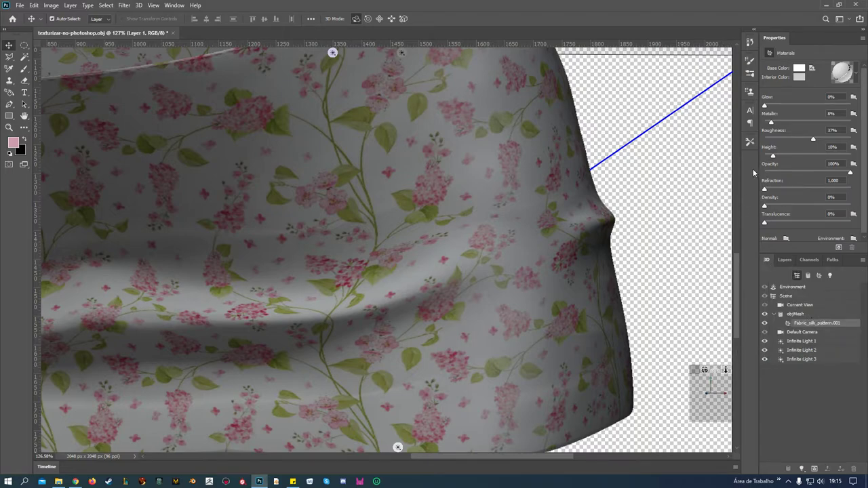
left_click(812, 69)
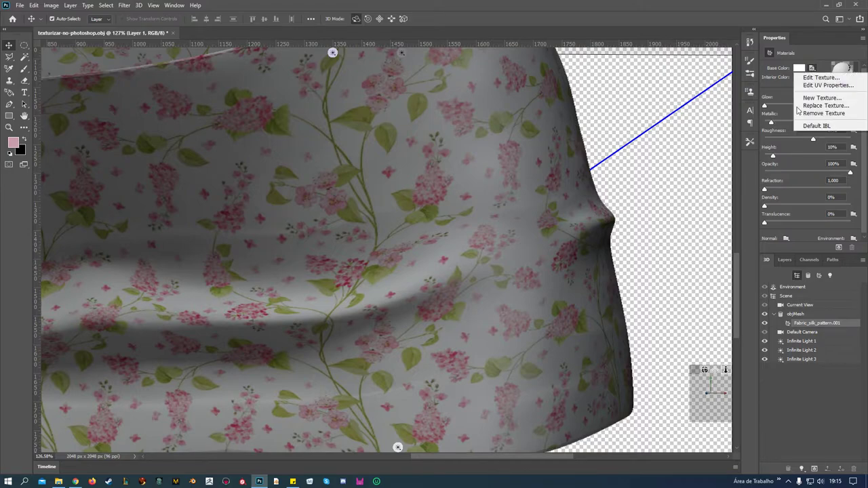
Step: Open the Fabric_silk_pattern.001 base colour texture and zoom around the canvas
left_click(819, 77)
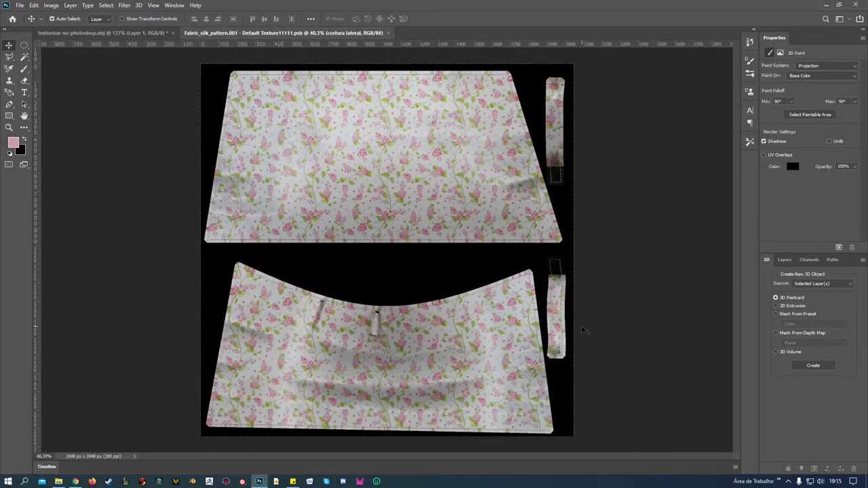
scroll(581, 330, "up", 2)
scroll(582, 330, "up", 2)
scroll(582, 330, "up", 1)
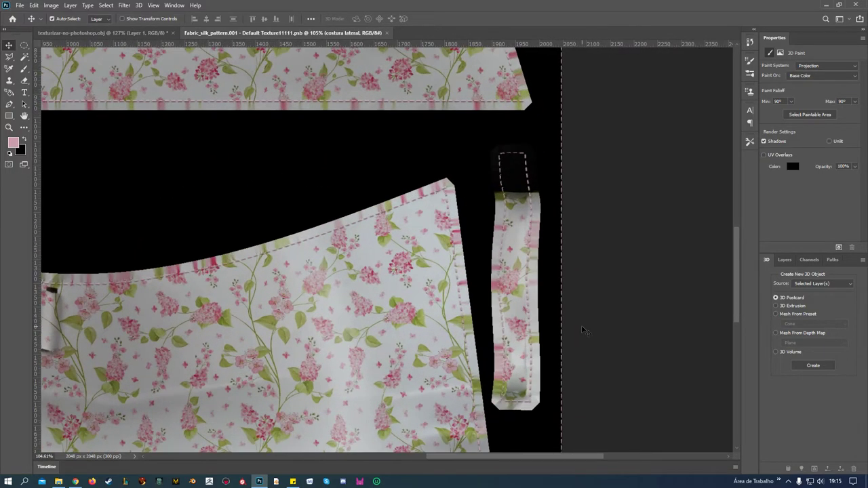
scroll(581, 330, "down", 2)
scroll(582, 330, "down", 2)
scroll(582, 330, "down", 1)
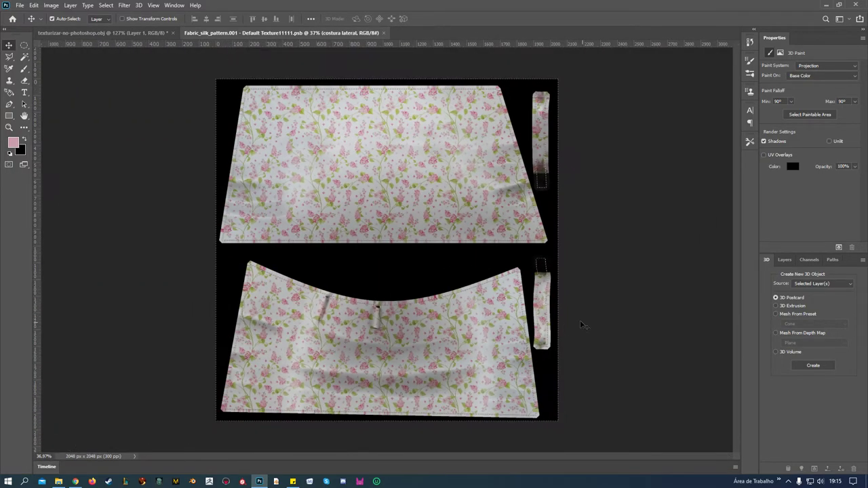
Step: Set the Eraser brush size to 80 px and pick the Rectangular Marquee tool
left_click(25, 81)
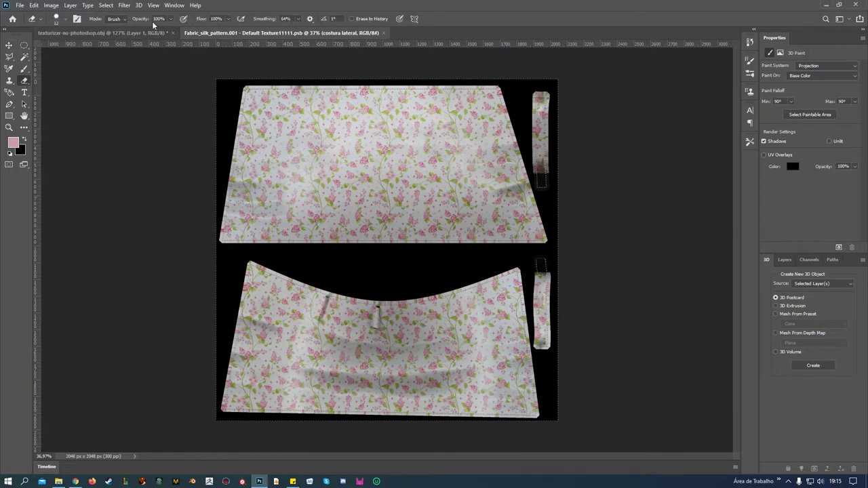
left_click(64, 19)
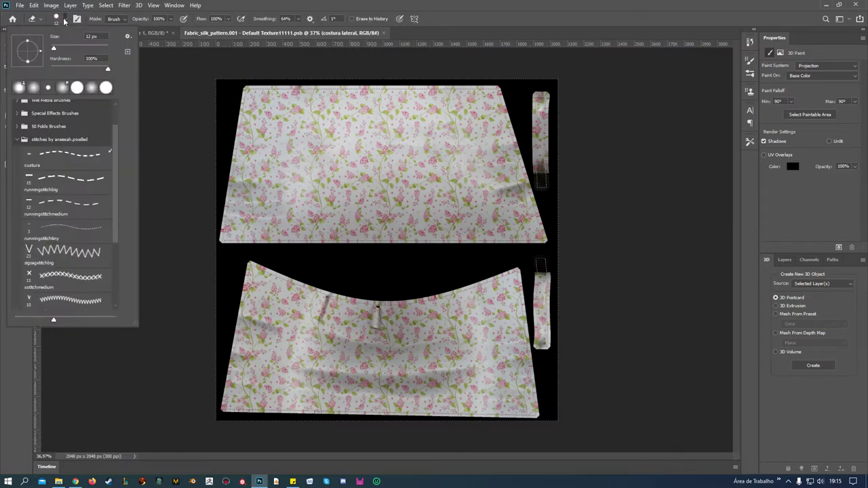
left_click_drag(53, 48, 74, 48)
left_click(165, 85)
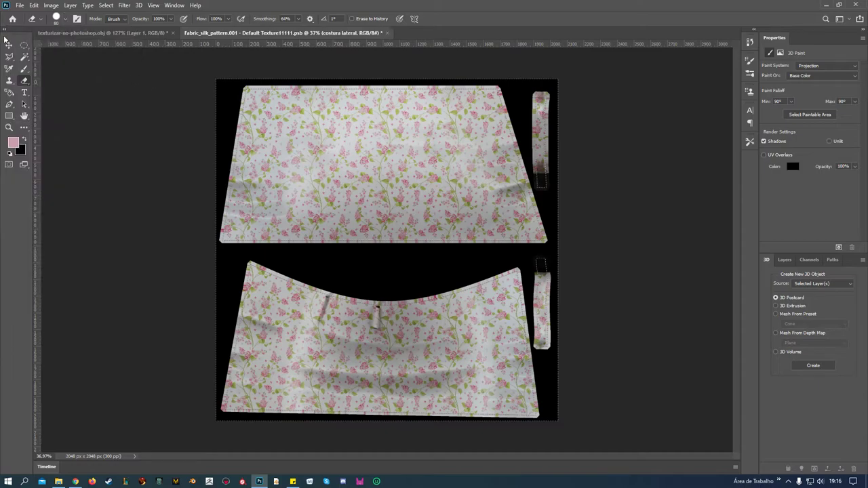
left_click(24, 45)
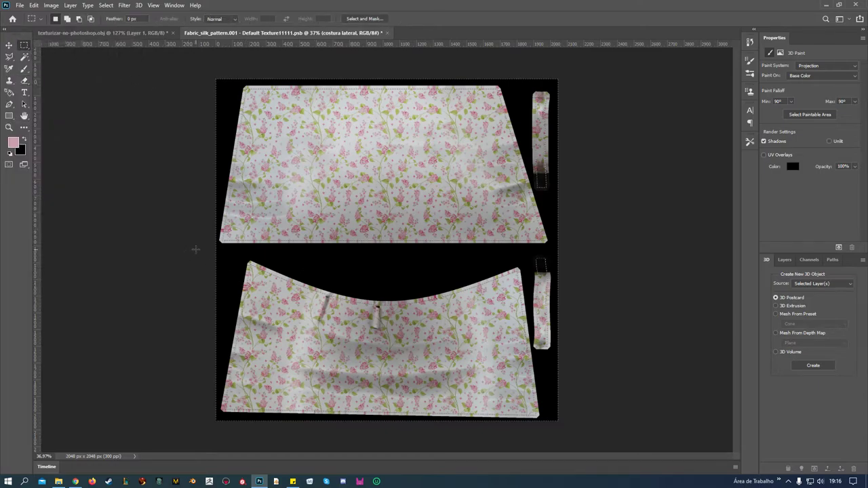
Step: Draw trial marquees over the lower half, right strip and left edge, deselect, and return to the Eraser
left_click_drag(195, 249, 647, 477)
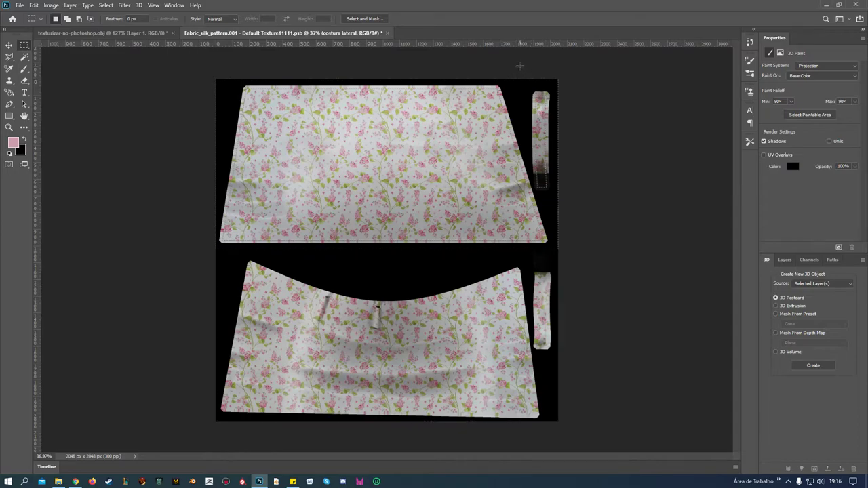
left_click_drag(519, 65, 585, 152)
left_click_drag(220, 70, 174, 296)
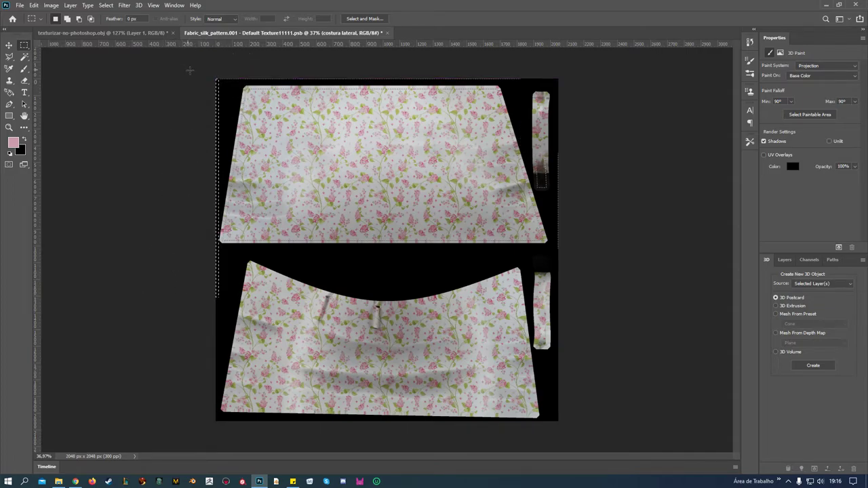
left_click(148, 130)
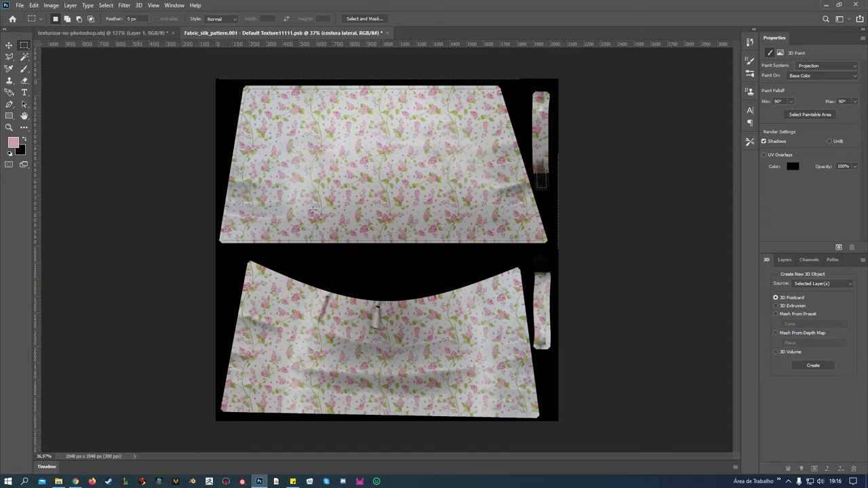
scroll(365, 308, "up", 2)
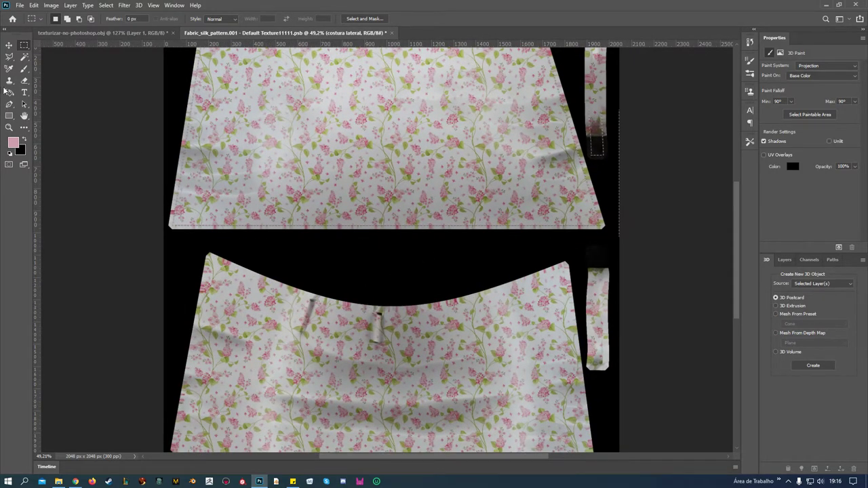
left_click(25, 80)
scroll(598, 344, "down", 1)
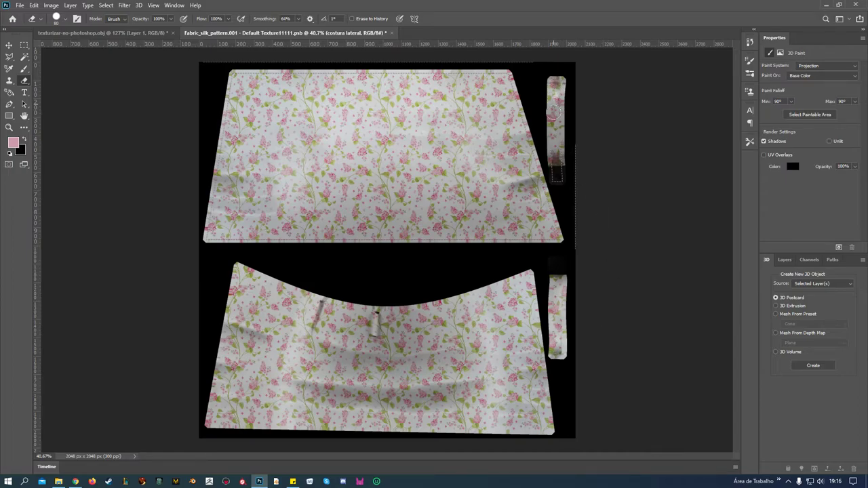
Step: Erase the dark end of the narrow strip on the 'costura lateral' layer
left_click_drag(554, 111, 555, 174)
left_click(784, 261)
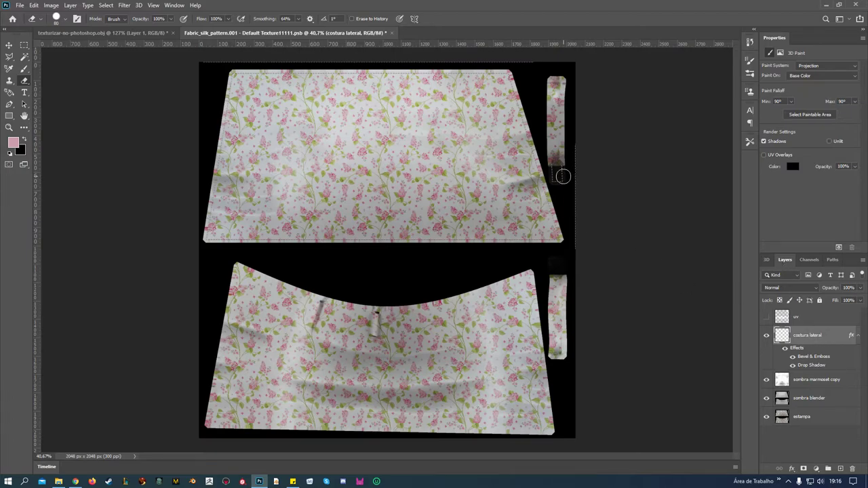
mouse_move(560, 178)
left_mouse_down()
mouse_move(561, 155)
mouse_move(554, 178)
left_mouse_up()
scroll(610, 290, "up", 1)
scroll(610, 291, "up", 2)
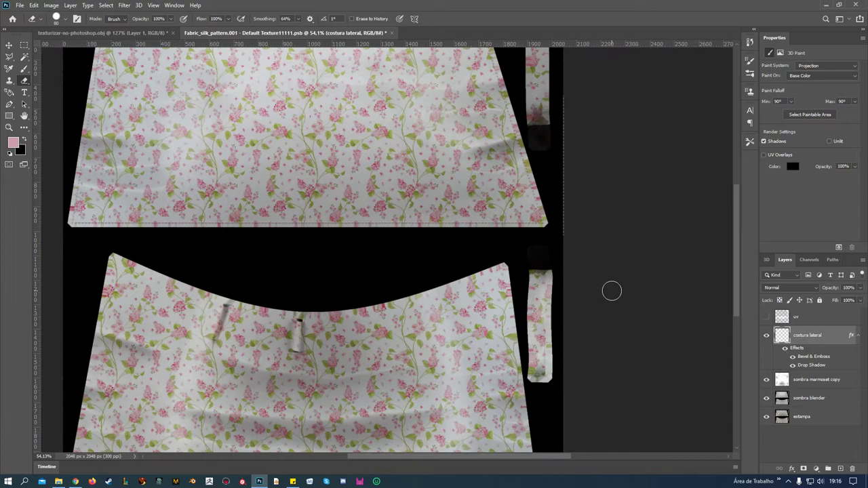
scroll(610, 291, "up", 2)
scroll(610, 291, "up", 1)
left_click_drag(574, 456, 435, 456)
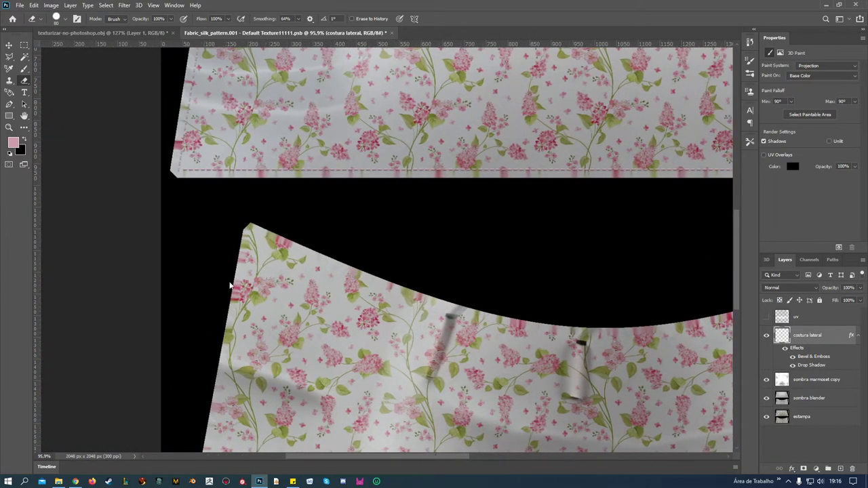
Step: Erase the dashed seam along the panel's bottom edge up to its right corner
left_click_drag(181, 161, 278, 154)
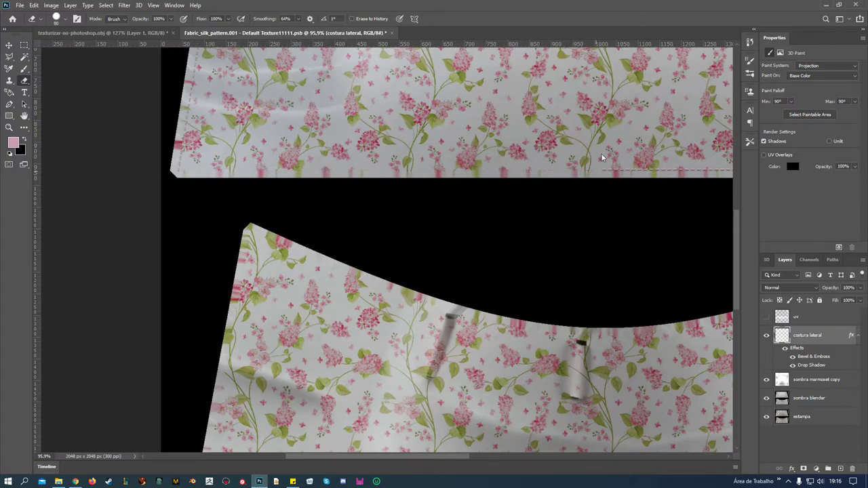
left_click_drag(444, 456, 544, 457)
left_click_drag(226, 154, 340, 163)
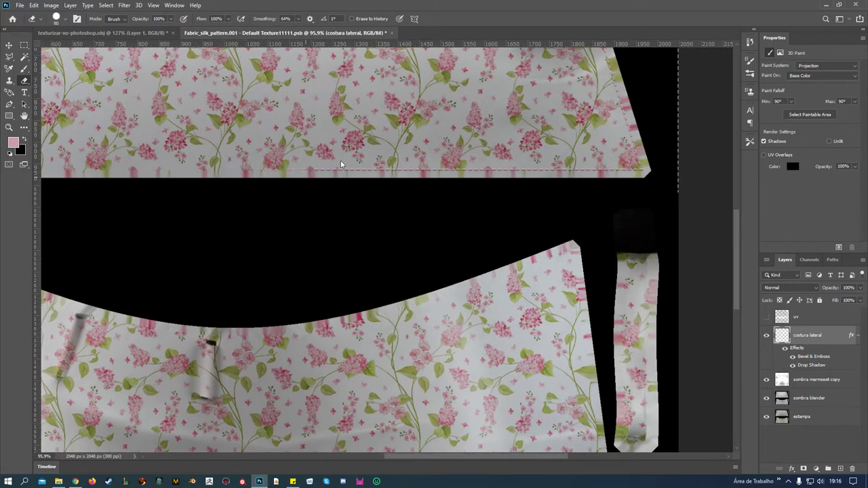
left_click_drag(572, 152, 618, 166)
left_click_drag(735, 269, 735, 174)
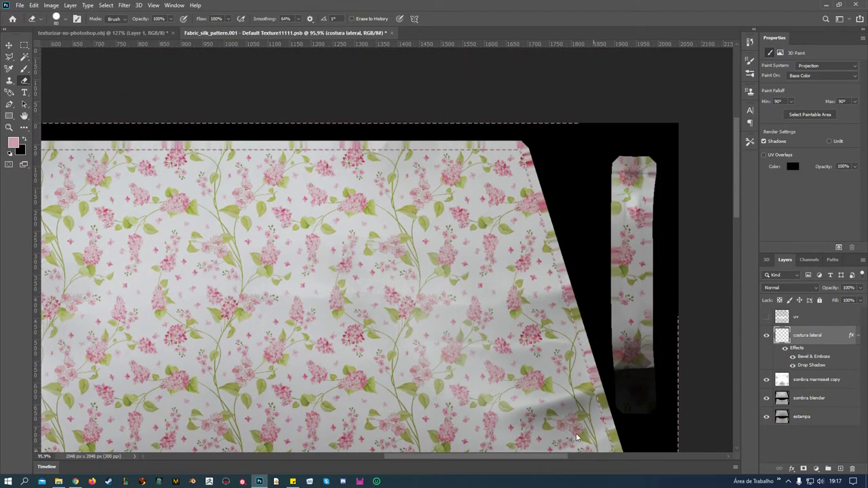
left_click_drag(545, 455, 451, 456)
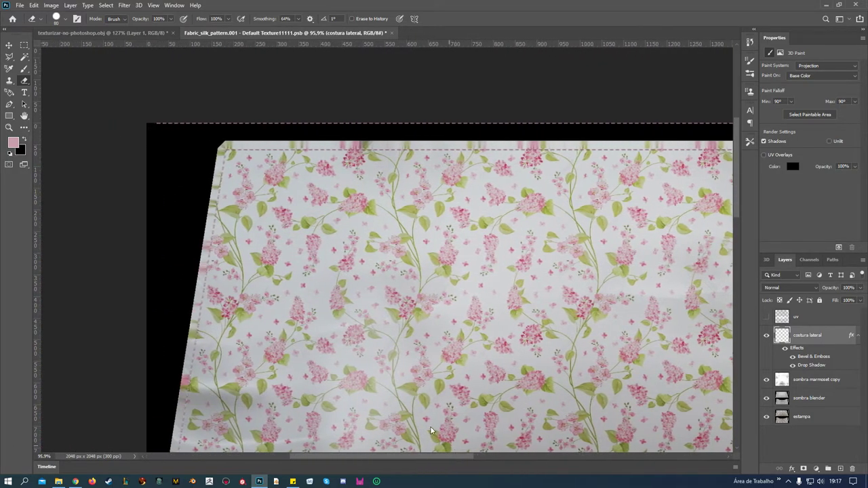
Step: Erase the dashed seam along the top skirt panel's top edge
left_click_drag(225, 132, 616, 133)
left_click_drag(445, 456, 530, 455)
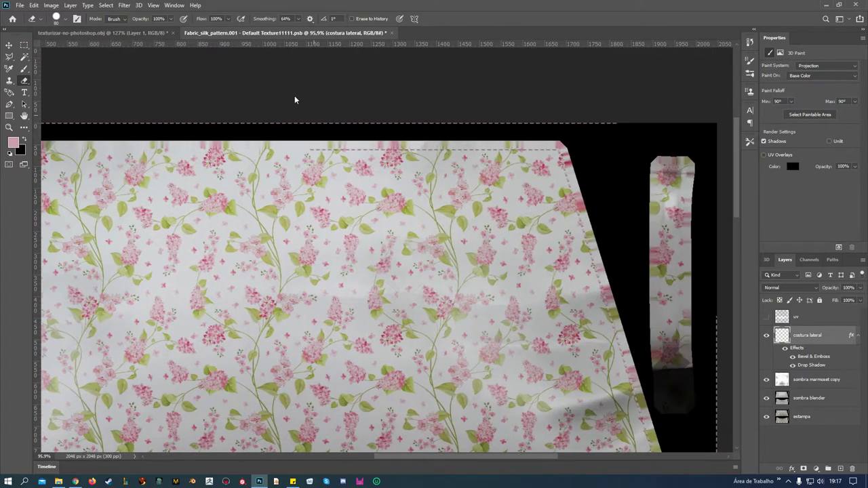
left_click_drag(407, 137, 496, 141)
scroll(415, 232, "down", 1)
scroll(415, 233, "down", 2)
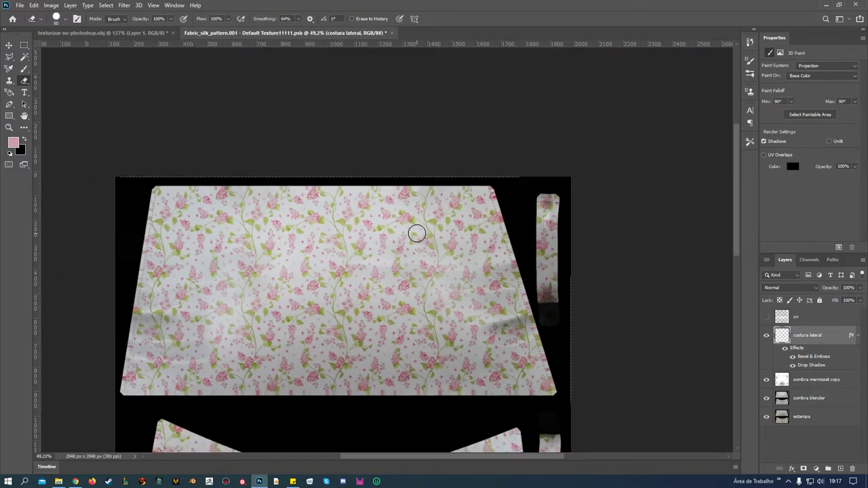
scroll(415, 233, "down", 1)
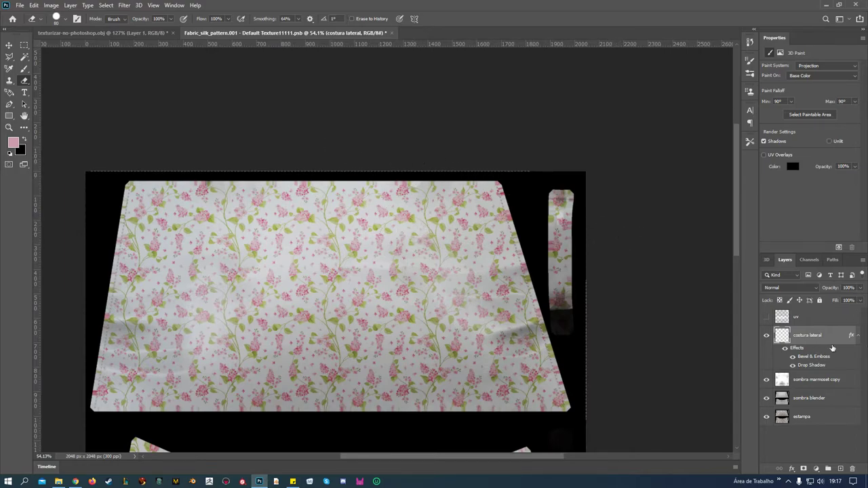
Step: Collapse the costura lateral effects and add a new layer named 'costura restante' above it
left_click(858, 334)
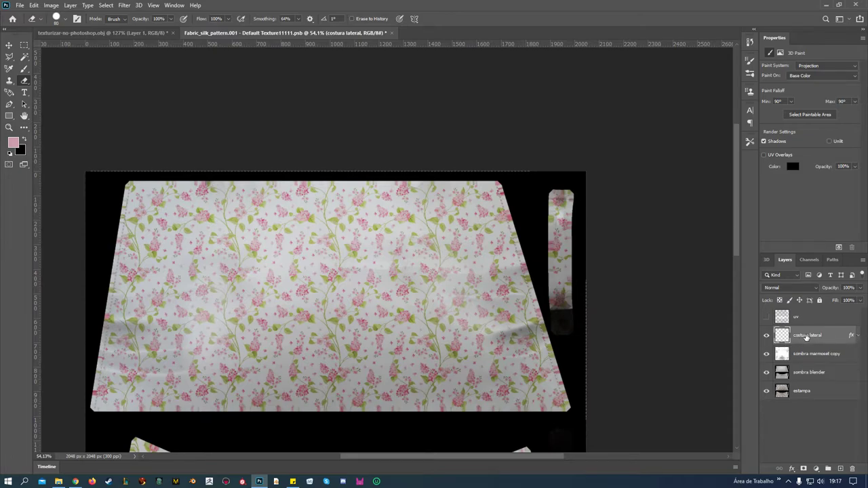
left_click(840, 470)
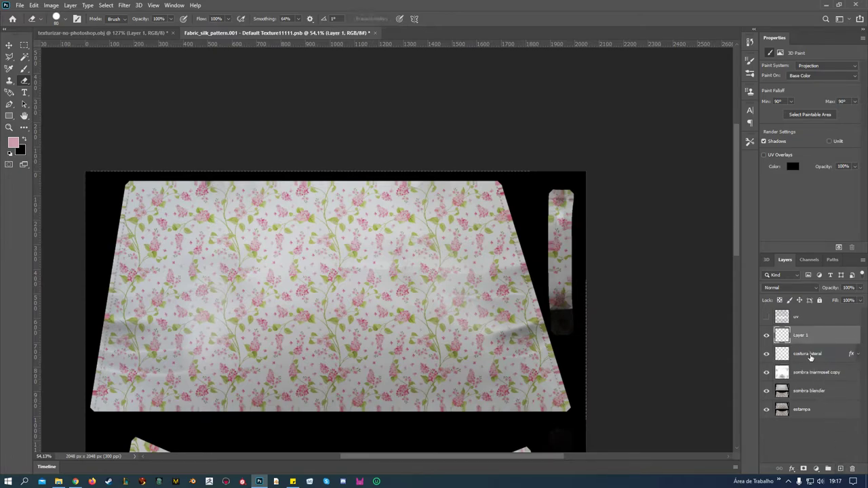
double_click(800, 335)
type("costura restante")
left_click(832, 442)
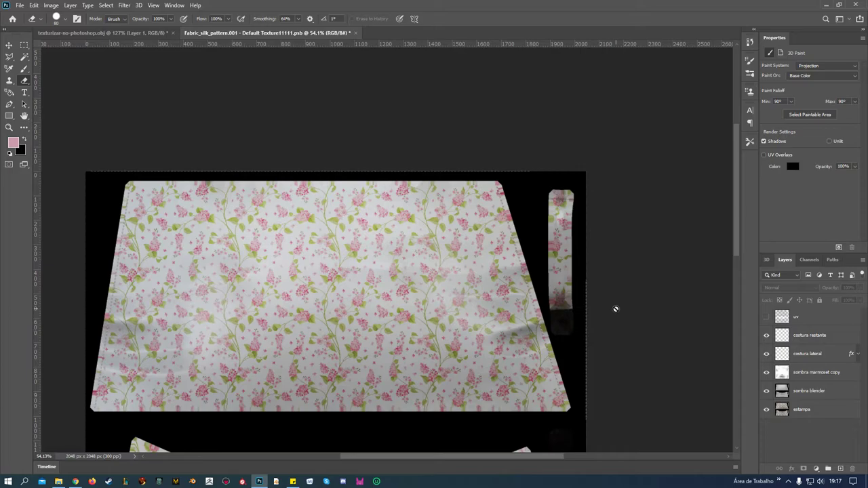
Step: Show the UV wireframe layer and select the black background around the UV islands by colour
key("ctrl+minus")
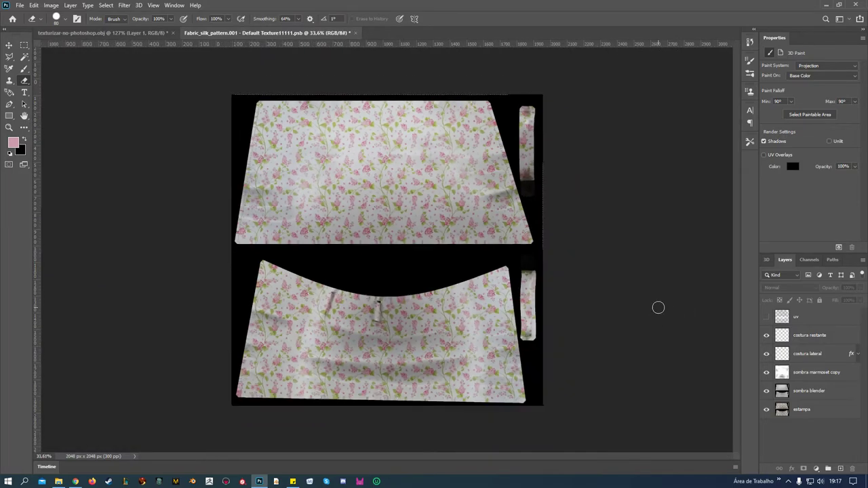
left_click(808, 316)
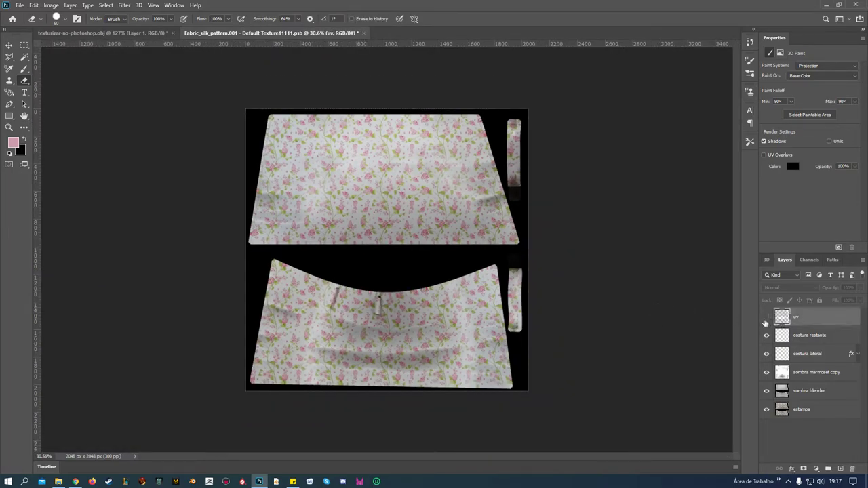
left_click(767, 317)
scroll(614, 315, "up", 3)
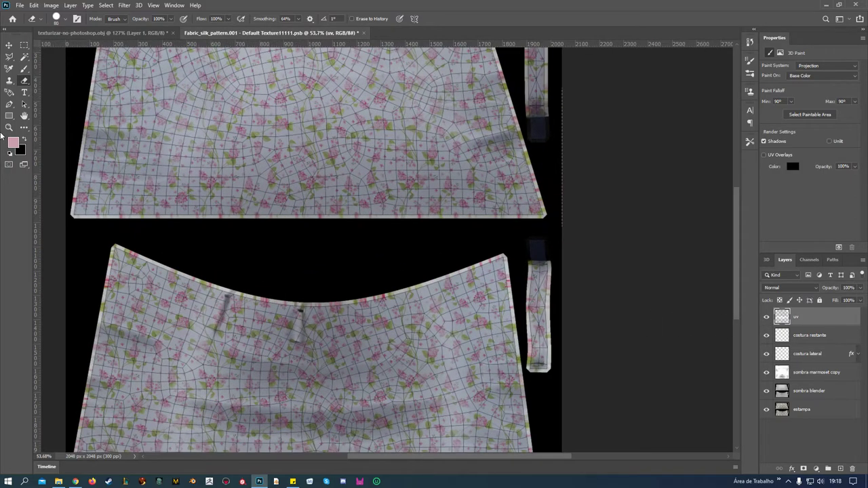
left_click(24, 57)
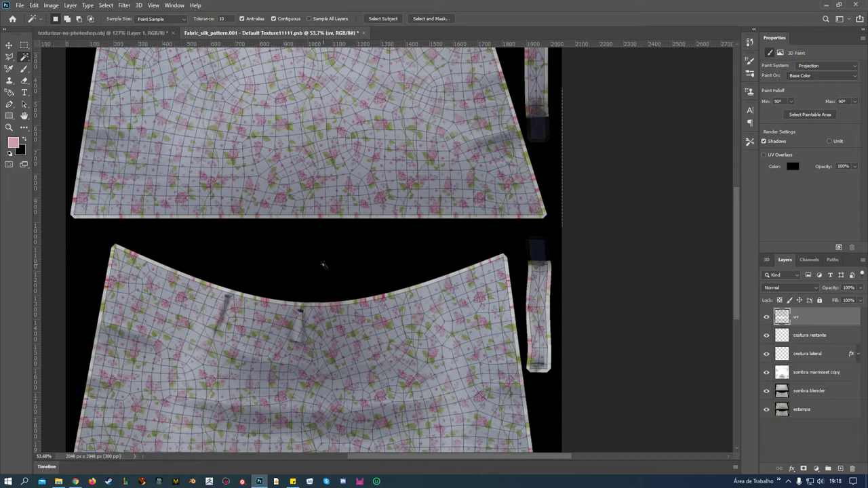
left_click(323, 263)
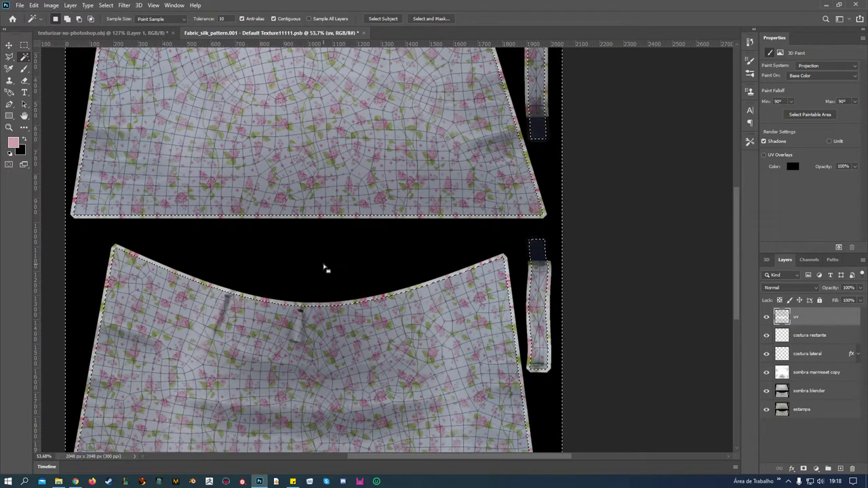
Step: Convert the selection to a work path, then revert it back to a selection
right_click(327, 185)
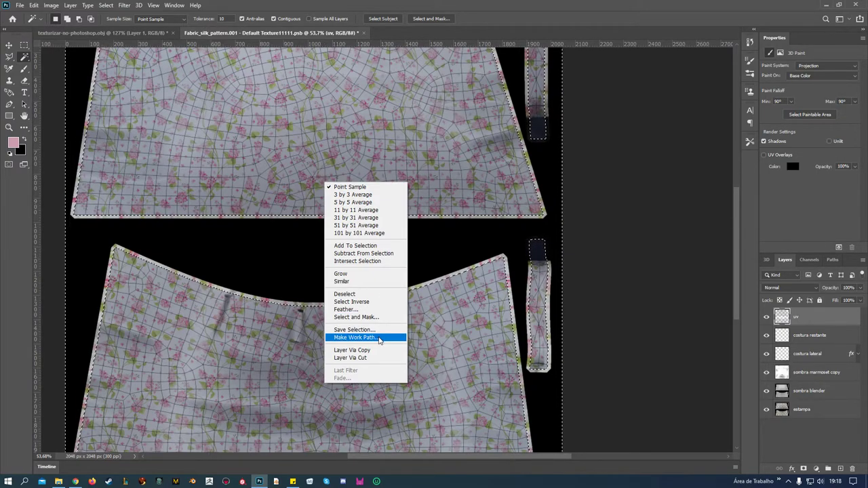
left_click(380, 339)
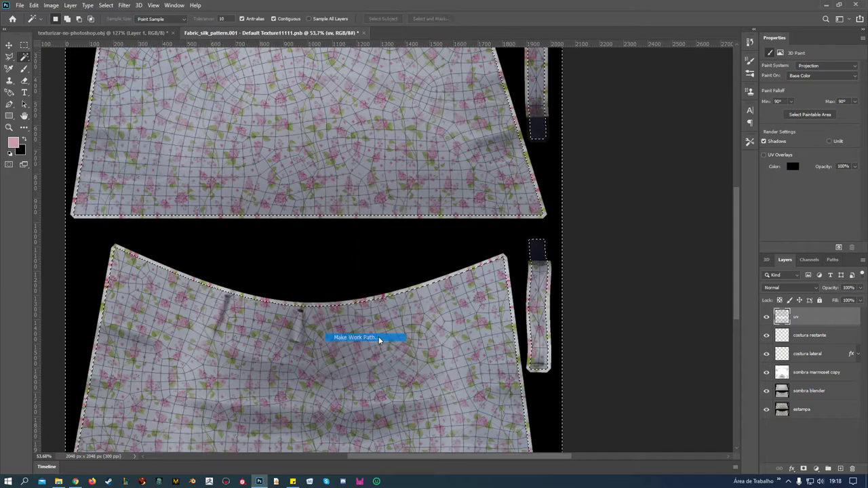
left_click(472, 151)
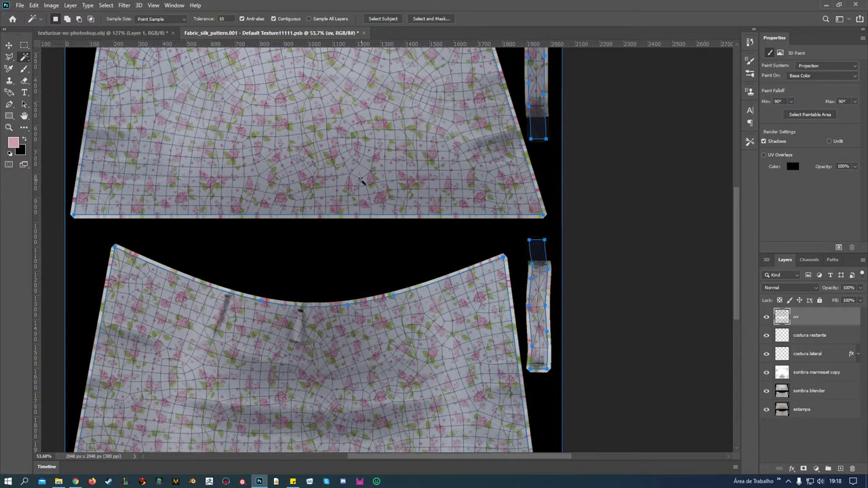
key("ctrl+Return")
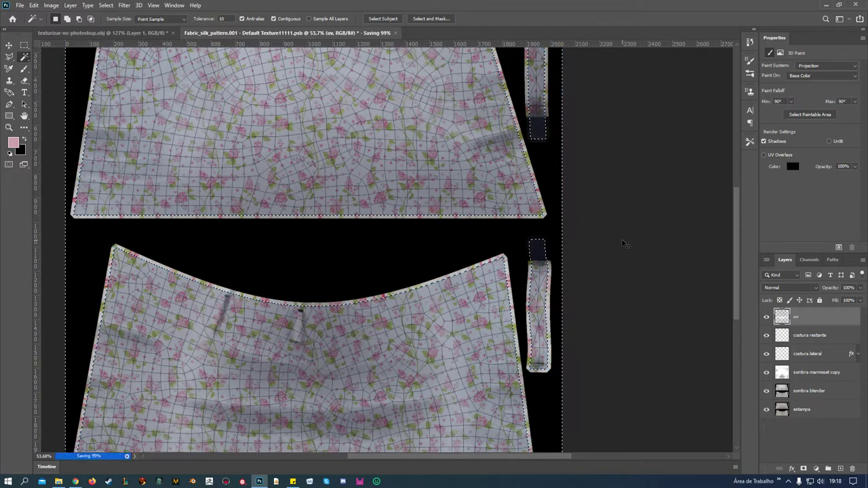
key("ctrl+h")
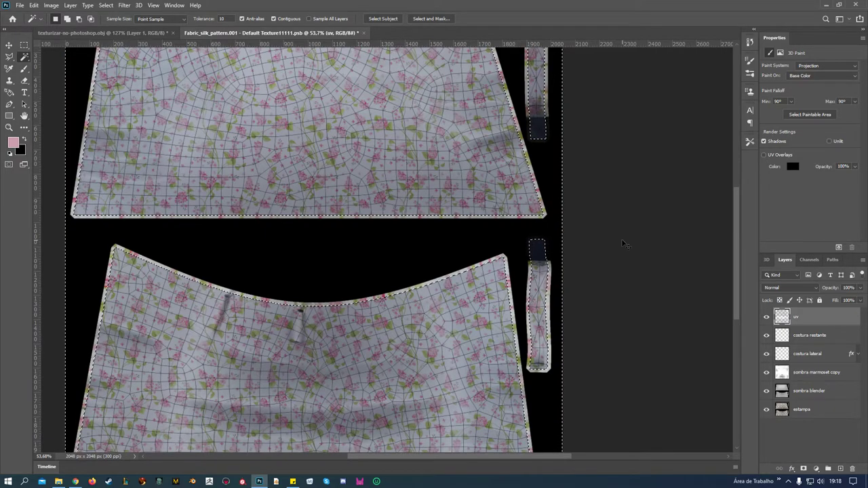
scroll(611, 271, "down", 1)
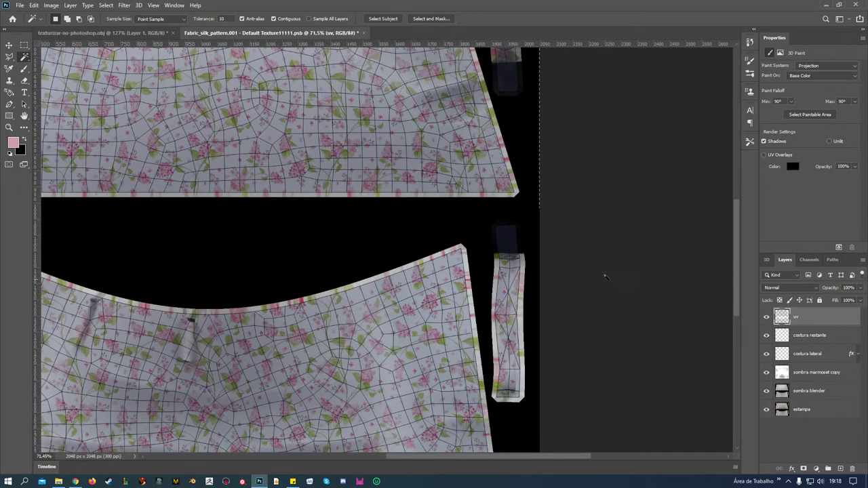
scroll(562, 261, "down", 1)
Step: Select the black background around the UV pieces with the Magic Wand
left_click(461, 271)
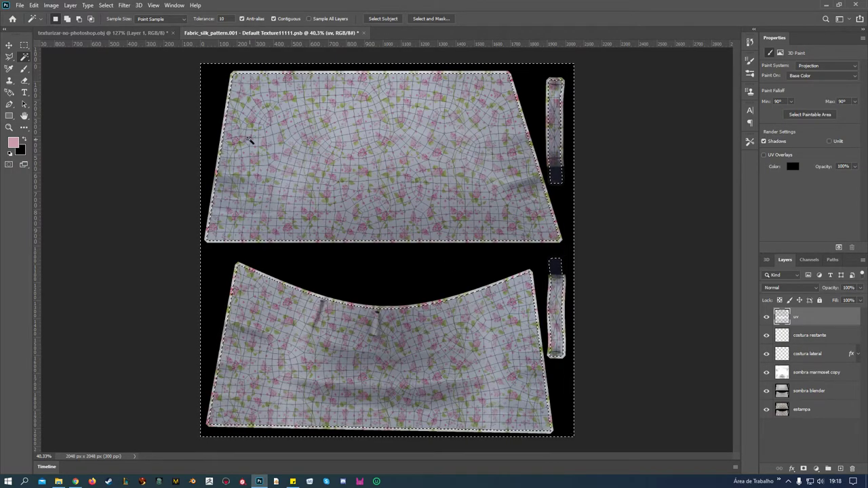
scroll(297, 170, "up", 2)
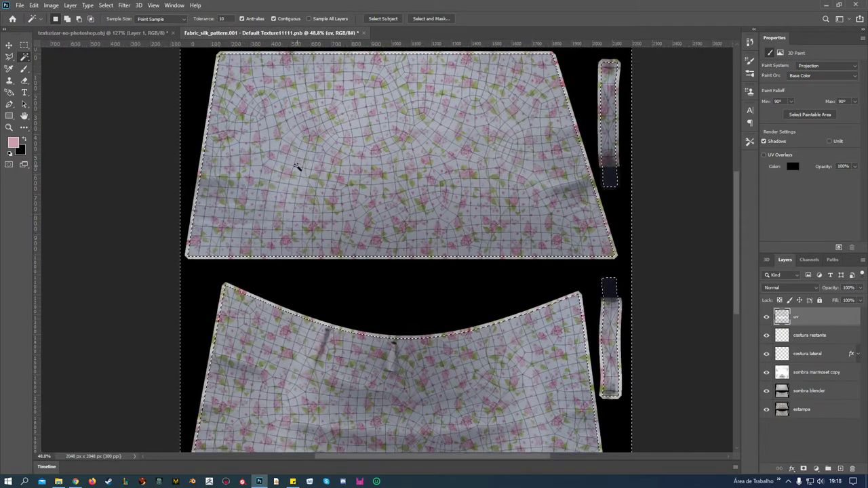
scroll(298, 170, "up", 2)
scroll(300, 170, "up", 1)
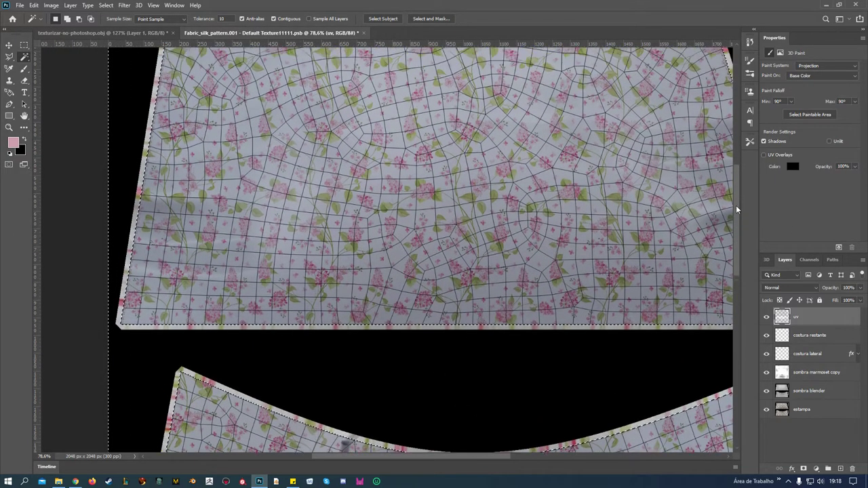
left_click_drag(735, 222, 738, 171)
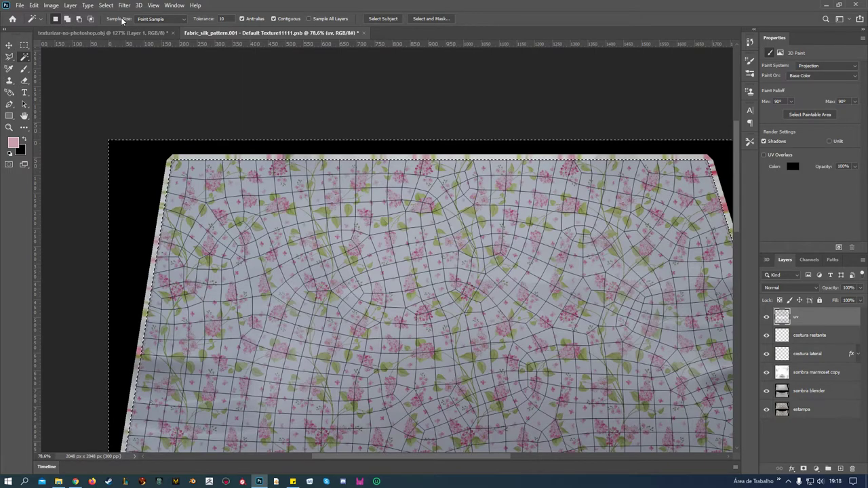
Step: Expand the selection by 2 pixels via Select > Modify > Expand
left_click(106, 6)
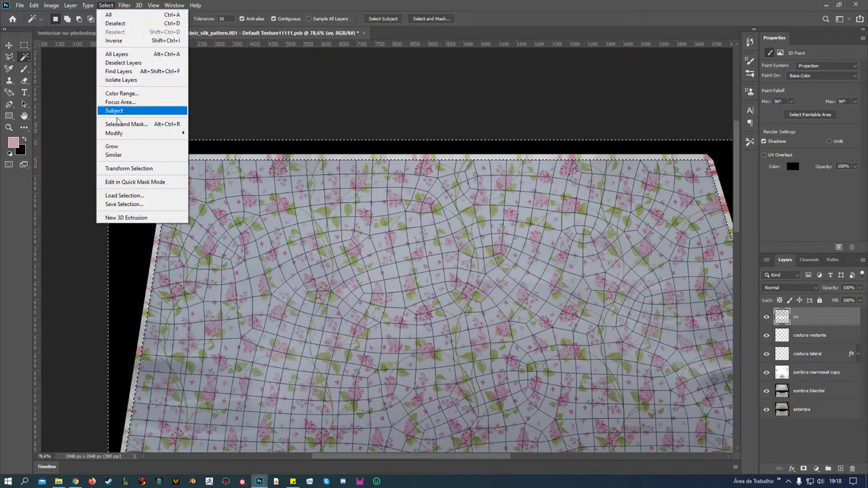
mouse_move(113, 133)
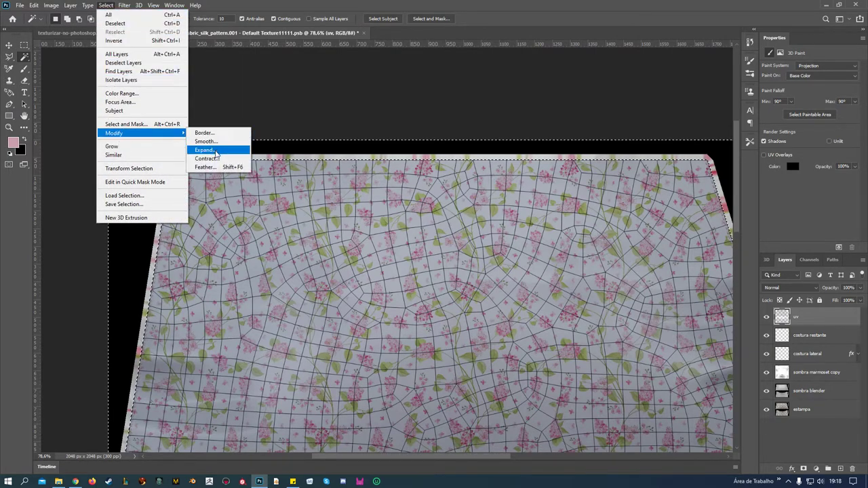
left_click(216, 152)
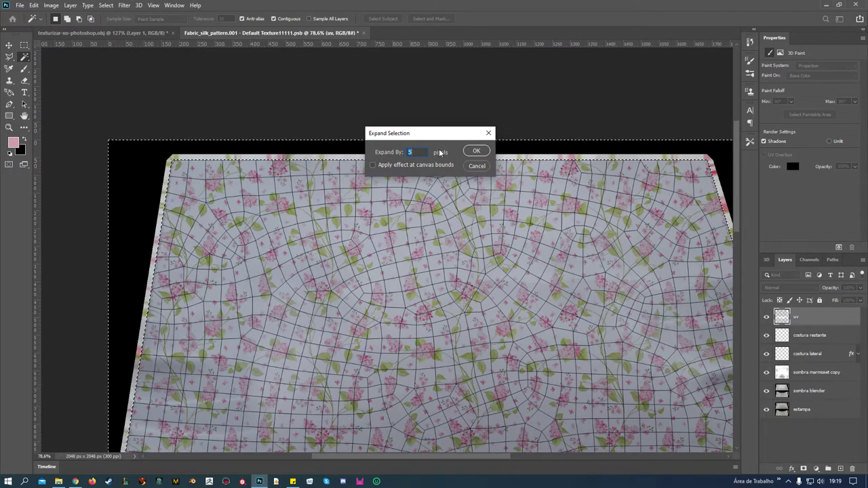
type("20")
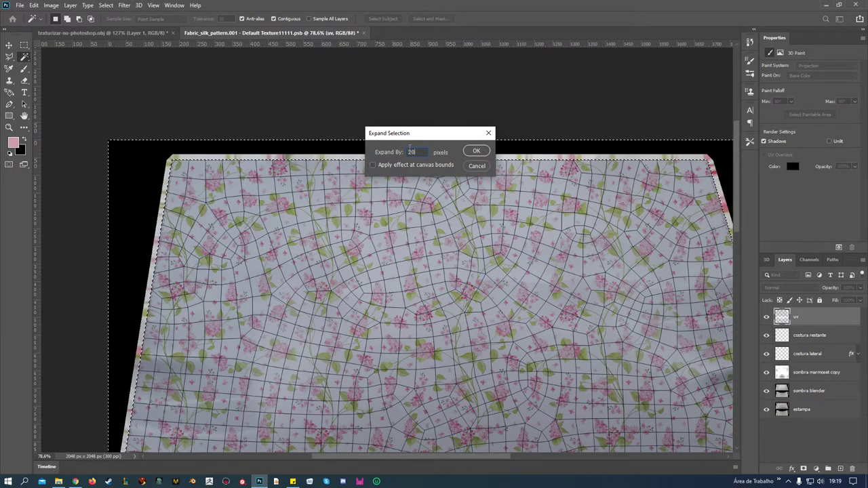
left_click(477, 151)
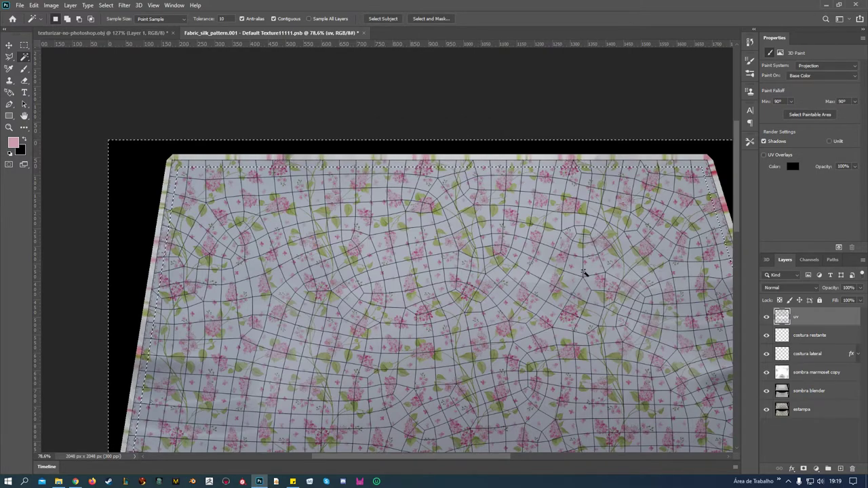
Step: Make a work path from the expanded selection
mouse_move(489, 456)
left_mouse_down()
mouse_move(572, 454)
mouse_move(492, 443)
left_mouse_up()
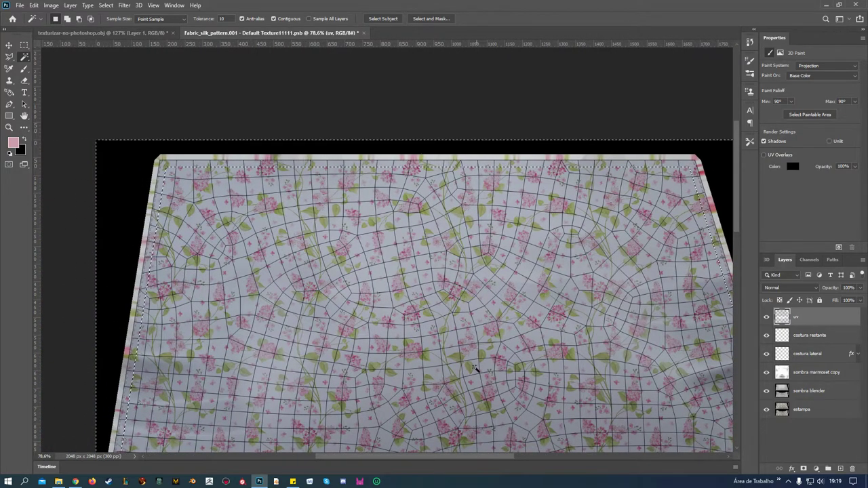
right_click(591, 300)
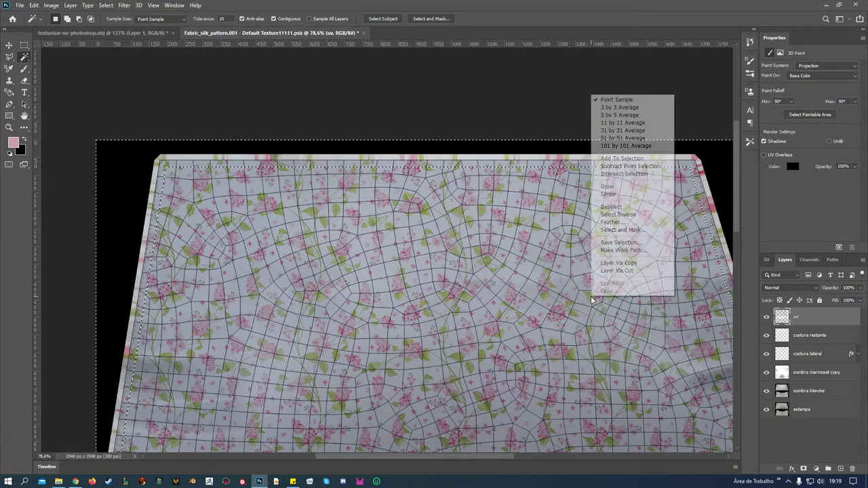
left_click(622, 250)
left_click(472, 150)
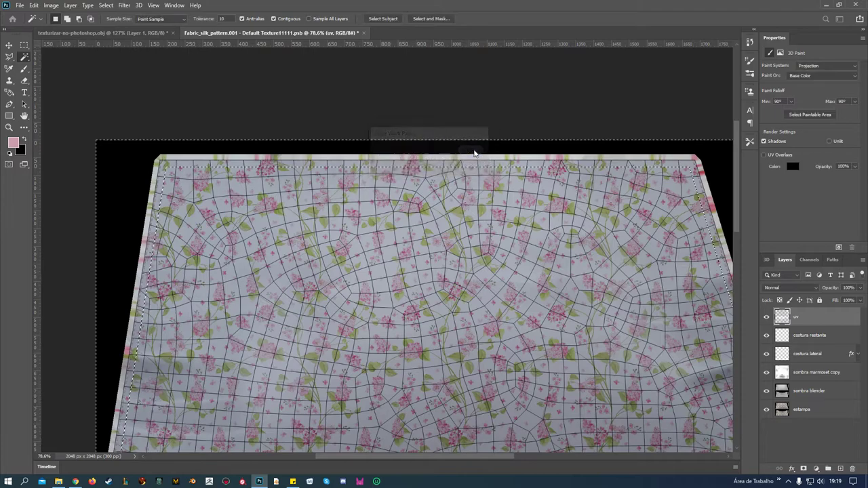
Step: Save the work path in the Paths panel as 'costura restante'
left_click(832, 259)
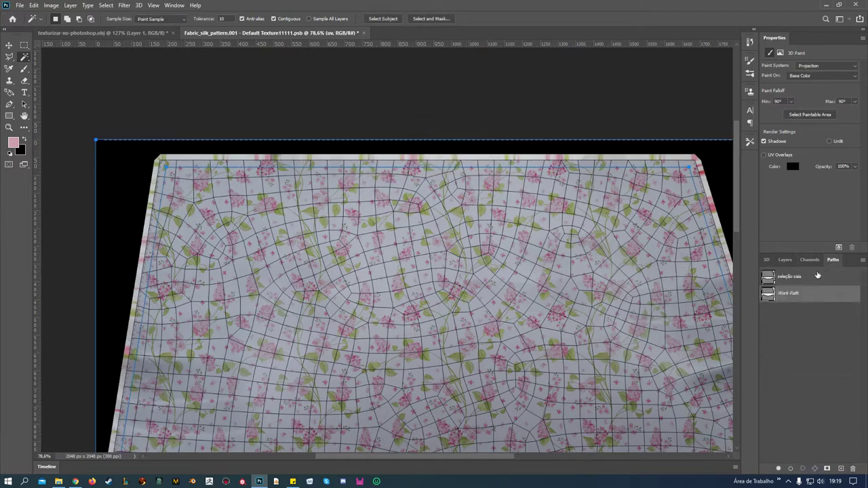
double_click(789, 293)
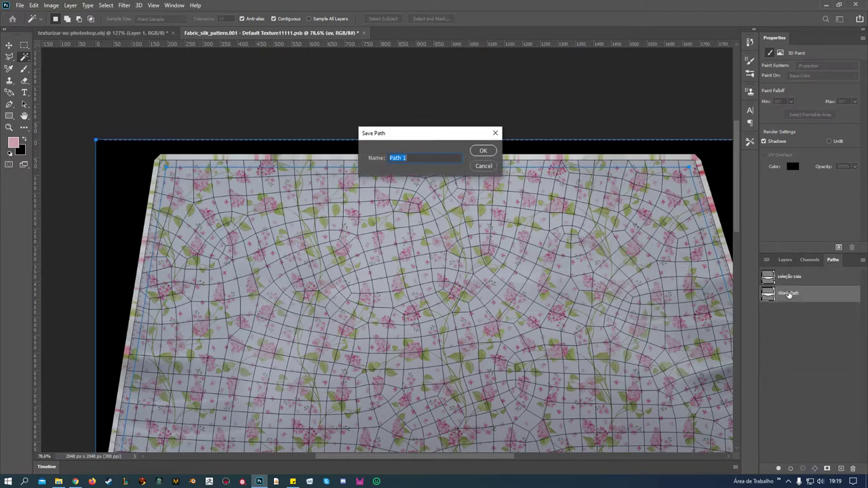
type("costura restante")
left_click(483, 150)
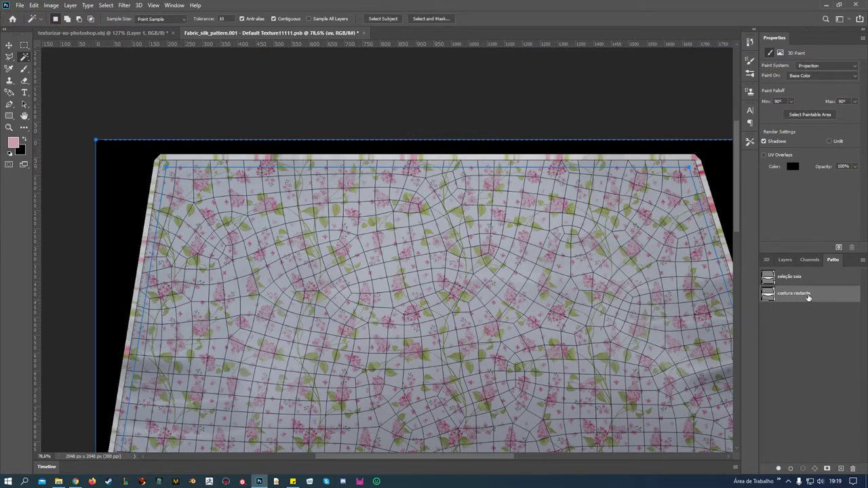
scroll(600, 329, "down", 1)
scroll(600, 329, "up", 1)
scroll(600, 328, "up", 1)
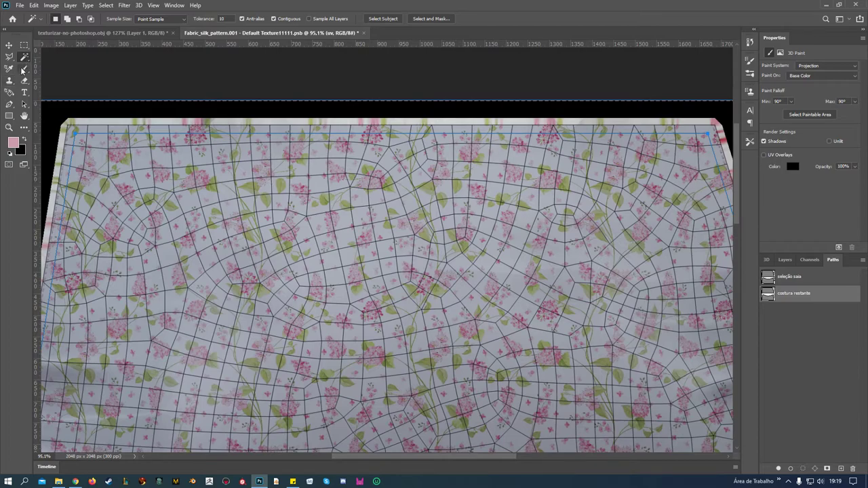
Step: With the Brush on the costura restante layer, stroke the costura restante path in pink
left_click(24, 69)
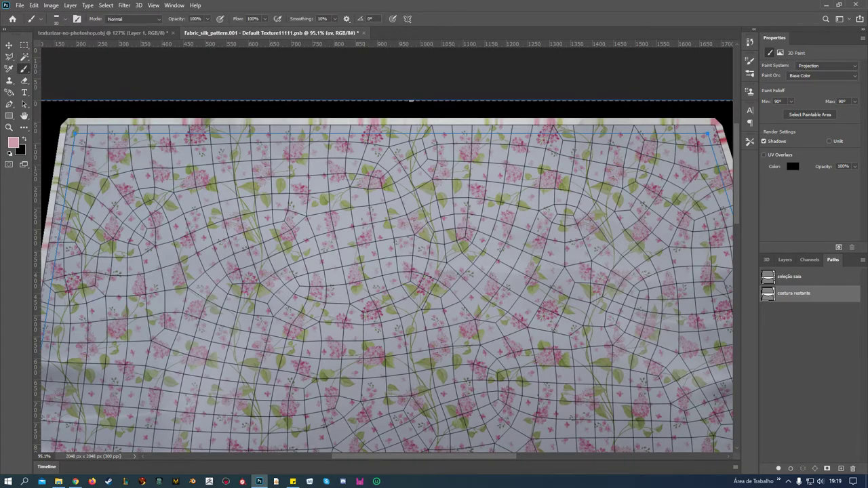
left_click(790, 469)
left_click(786, 259)
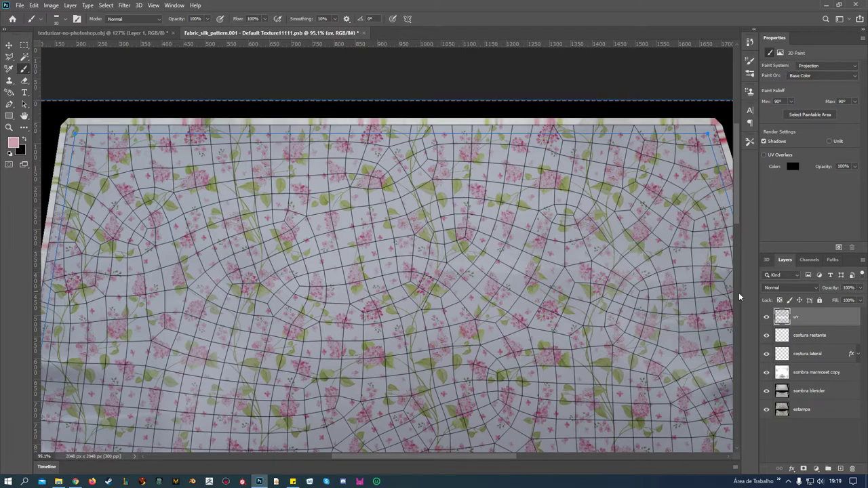
left_click(800, 337)
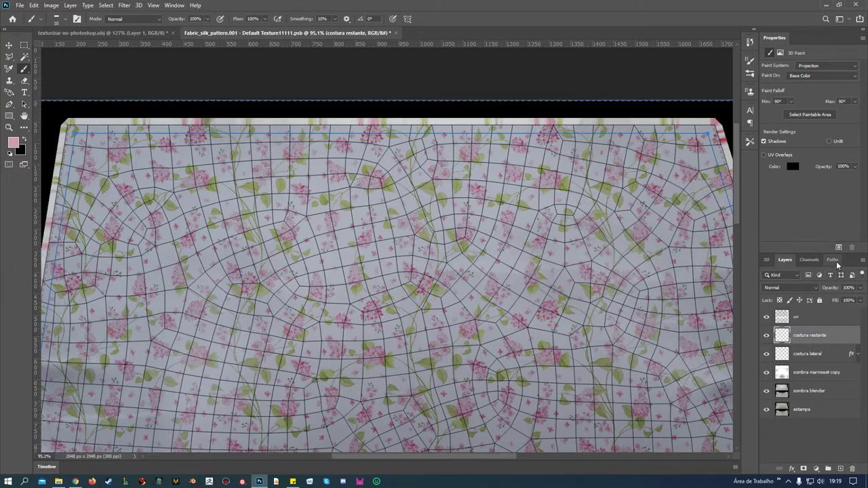
left_click(833, 260)
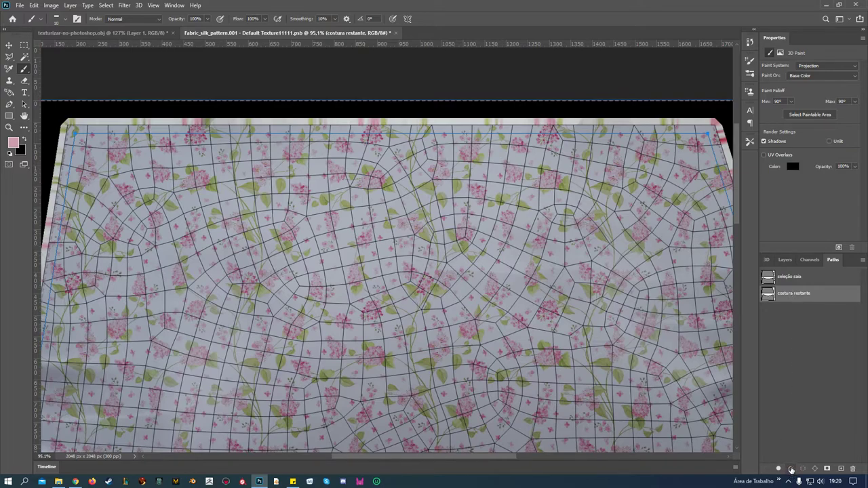
left_click(790, 469)
left_click(826, 340)
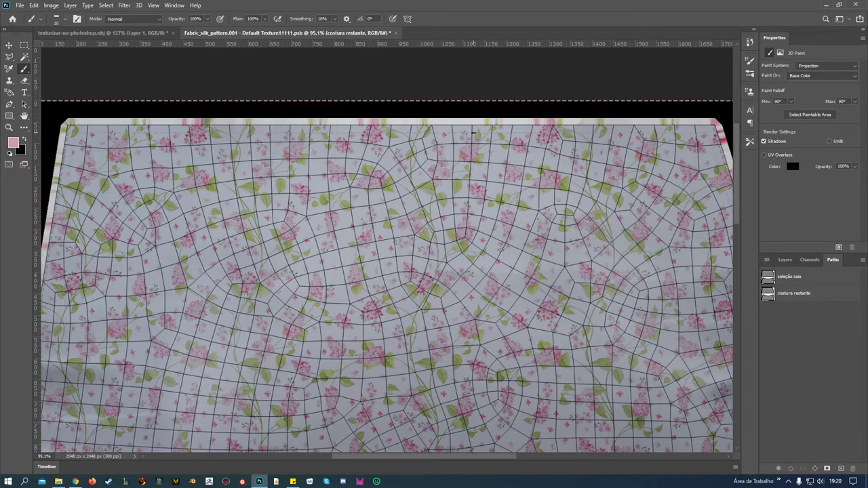
Step: Hide the UV wireframe layer and copy the costura lateral layer style
left_click(785, 259)
left_click(810, 318)
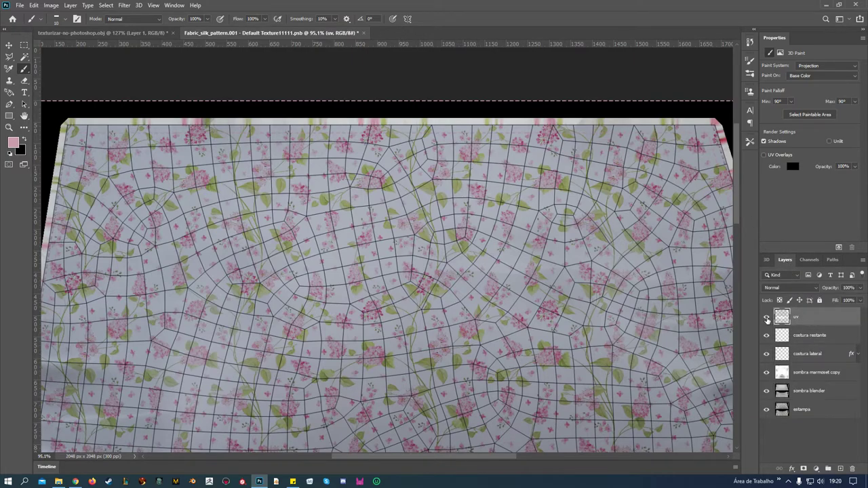
left_click(766, 318)
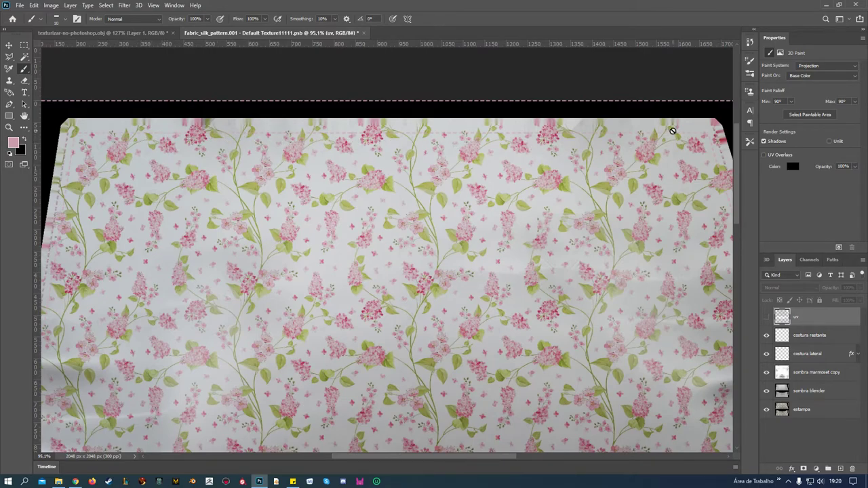
mouse_move(735, 171)
left_mouse_down()
mouse_move(747, 246)
mouse_move(748, 179)
left_mouse_up()
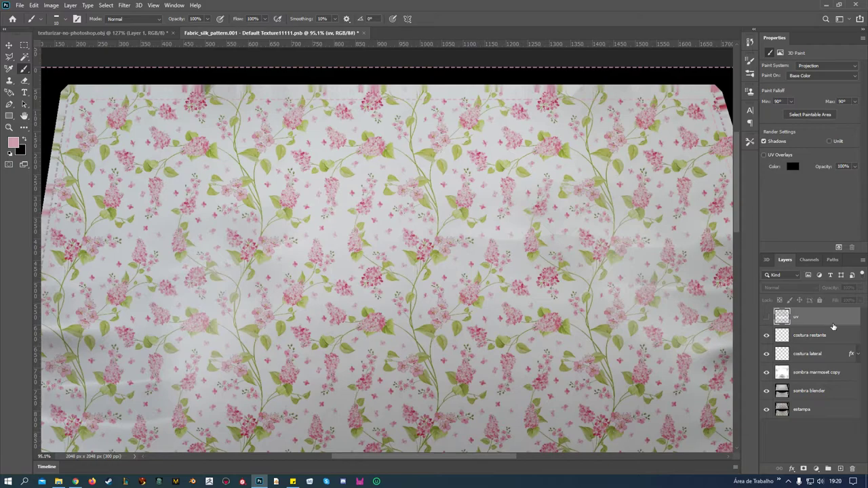
right_click(852, 356)
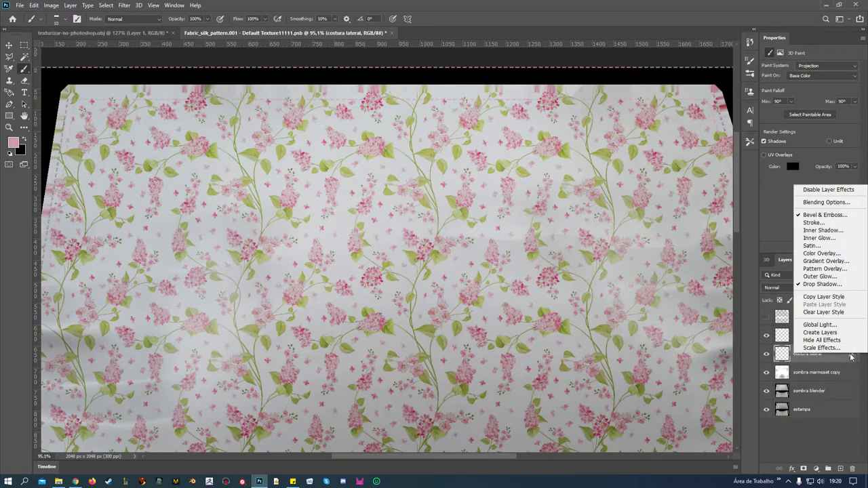
left_click(828, 299)
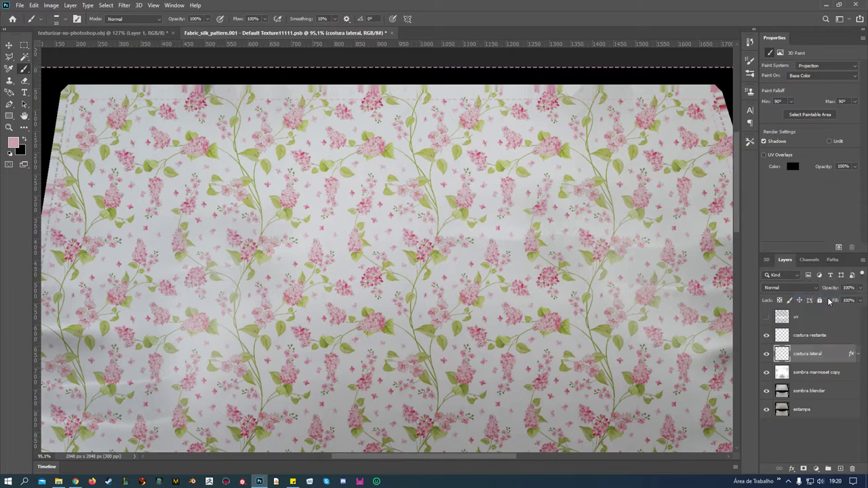
Step: Paste the stitch style onto costura restante, collapse its effects, and close the texture document
left_click(841, 335)
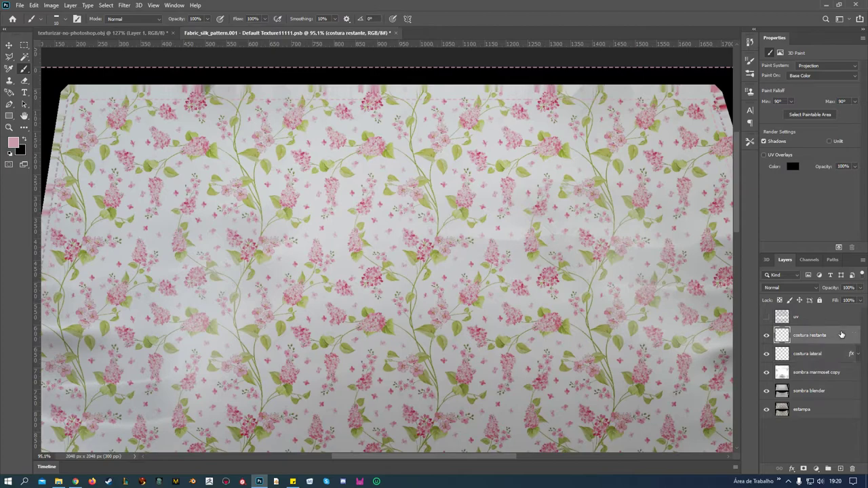
right_click(841, 334)
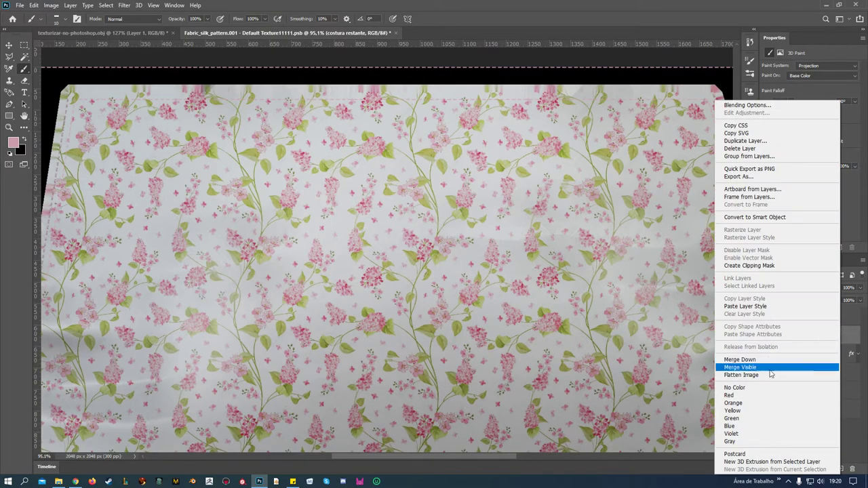
left_click(758, 306)
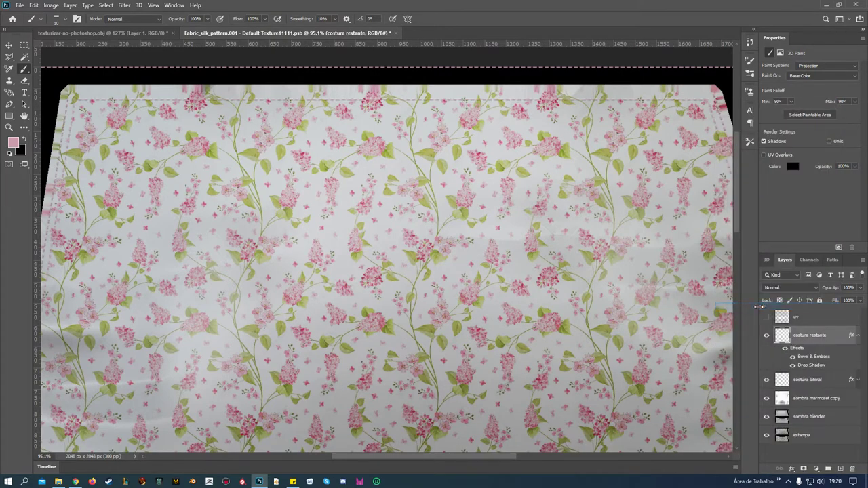
left_click(858, 336)
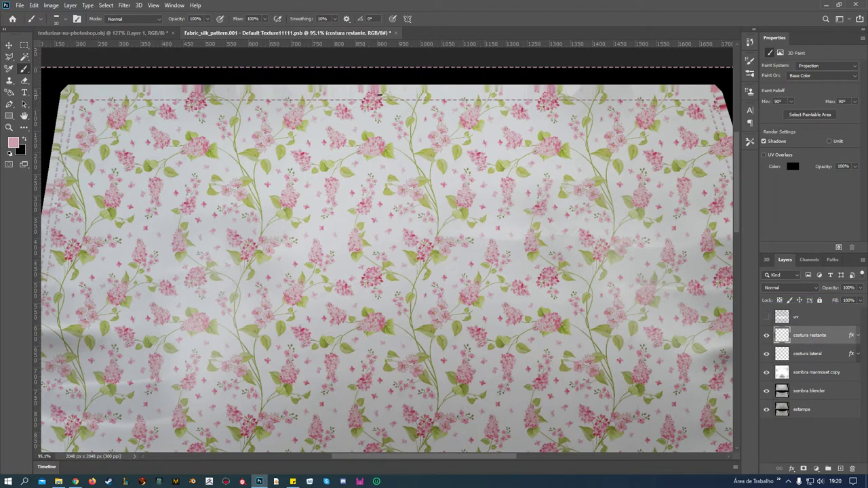
left_click_drag(494, 459, 558, 460)
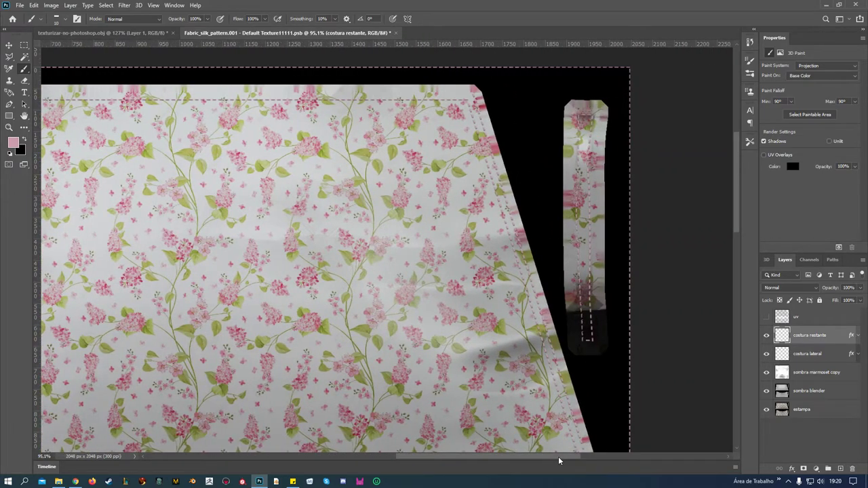
left_click_drag(558, 456, 512, 445)
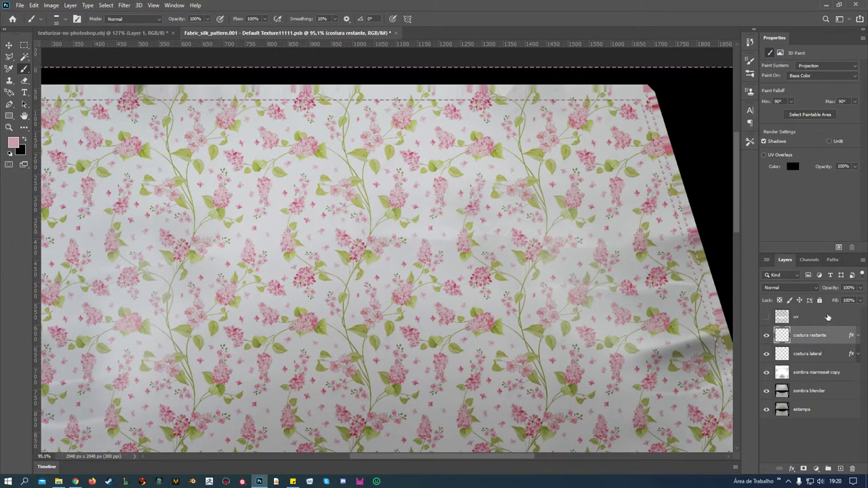
left_click(396, 32)
Step: Save the texture changes when closing and return to the 3D skirt model
left_click(395, 179)
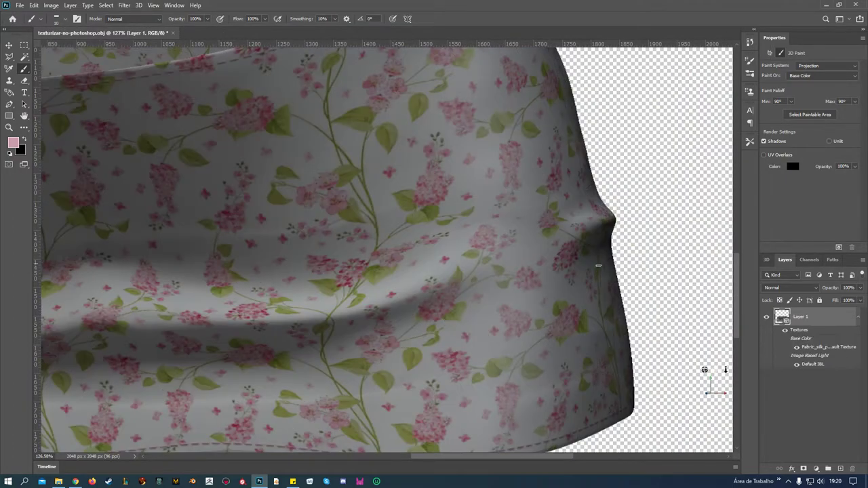
scroll(606, 270, "down", 1)
scroll(626, 274, "down", 1)
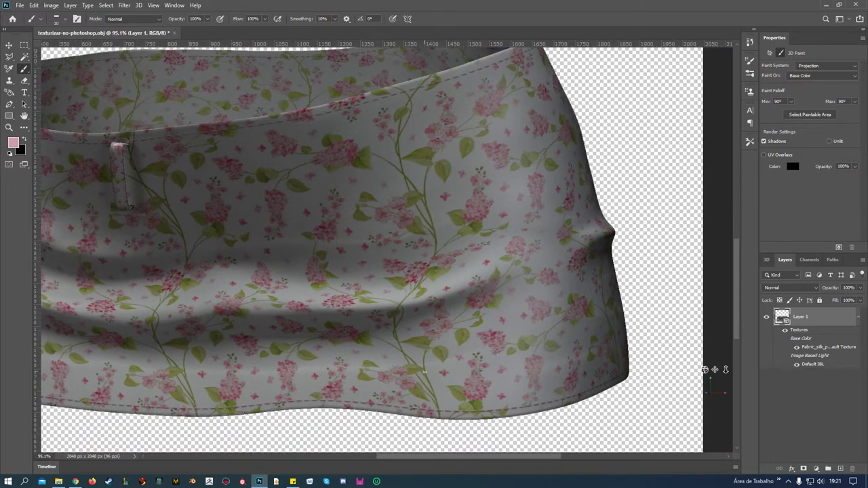
mouse_move(502, 459)
left_mouse_down()
mouse_move(449, 459)
mouse_move(491, 468)
left_mouse_up()
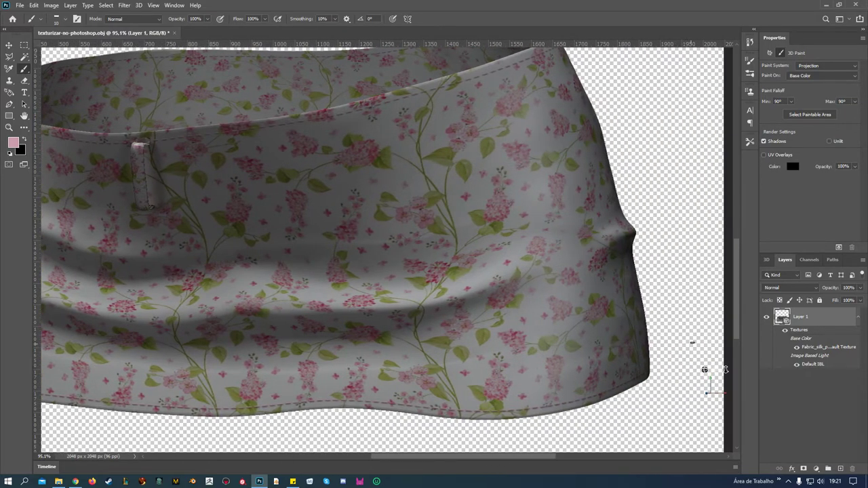
Step: Orbit and zoom around the skirt to inspect the embossed stitches from several sides
left_click_drag(704, 370, 675, 370)
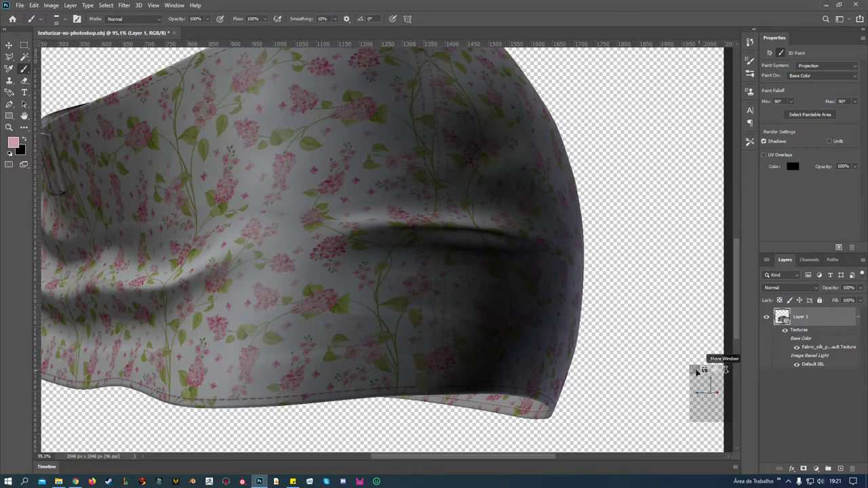
mouse_move(704, 370)
left_mouse_down()
mouse_move(637, 364)
mouse_move(611, 374)
left_mouse_up()
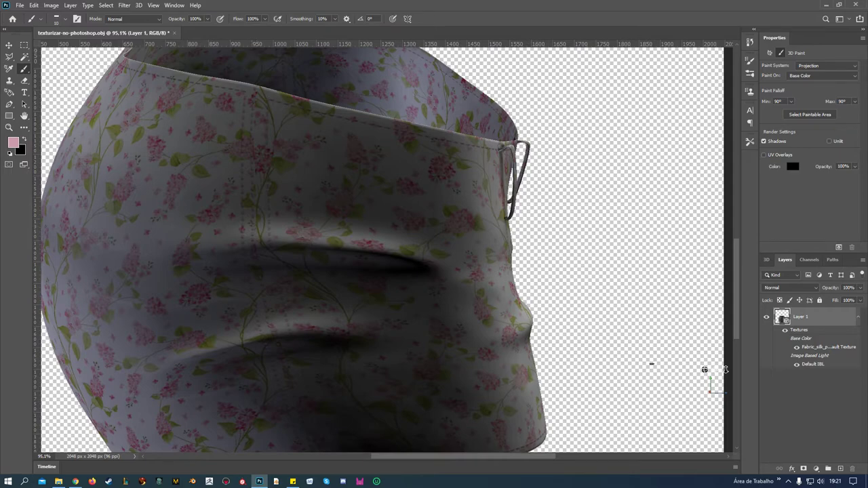
scroll(725, 370, "up", 1)
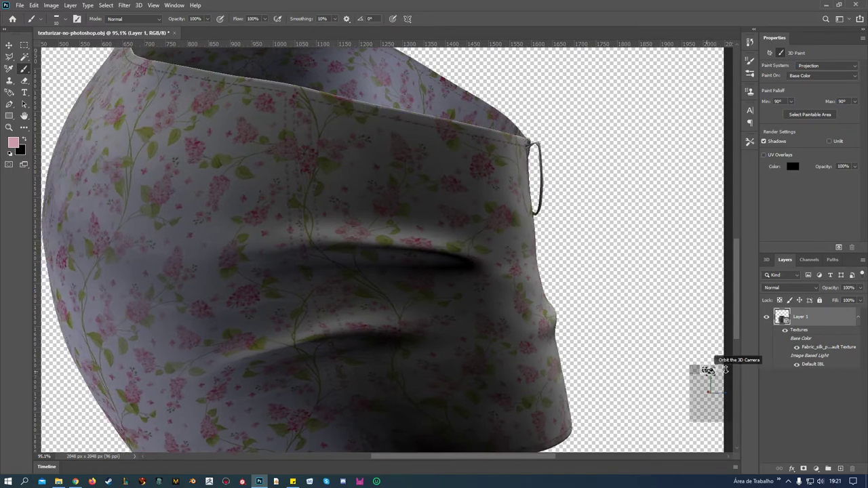
left_click_drag(725, 370, 663, 369)
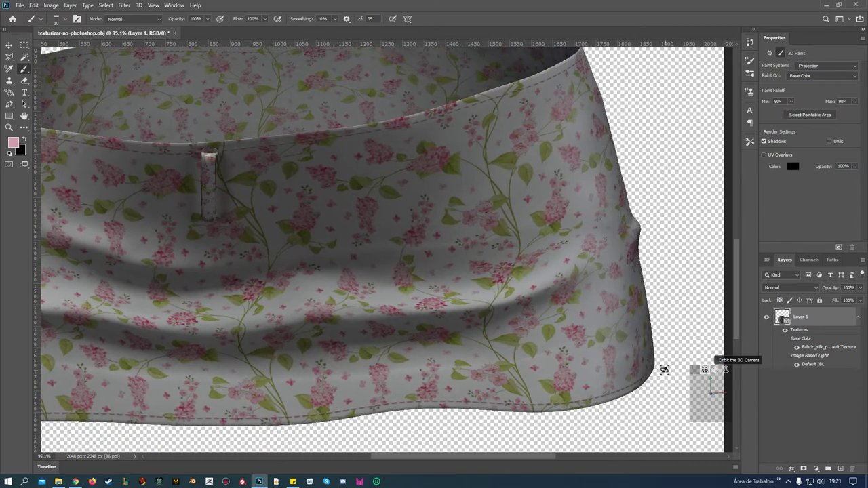
scroll(316, 244, "up", 2)
scroll(319, 241, "up", 2)
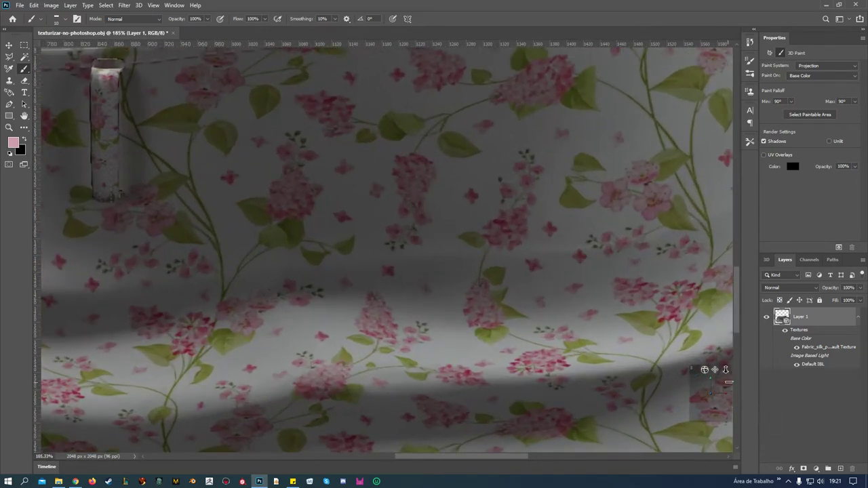
mouse_move(715, 370)
left_mouse_down()
mouse_move(736, 375)
mouse_move(713, 368)
left_mouse_up()
scroll(503, 245, "up", 2)
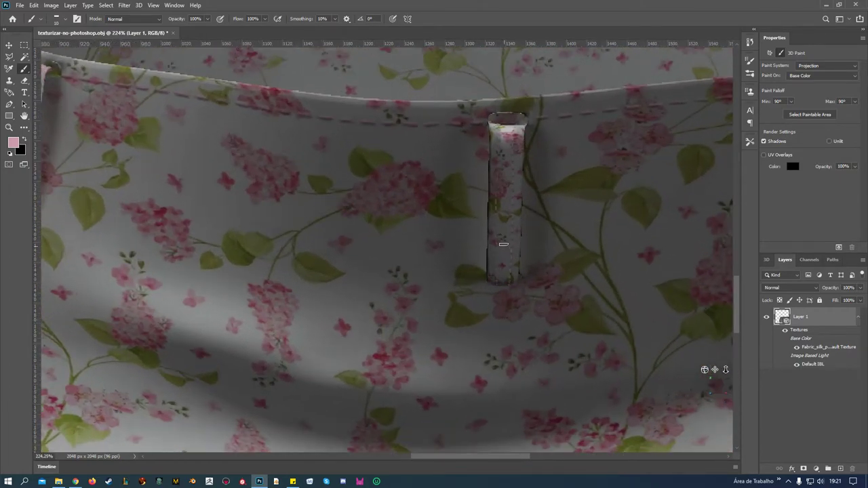
scroll(499, 326, "down", 2)
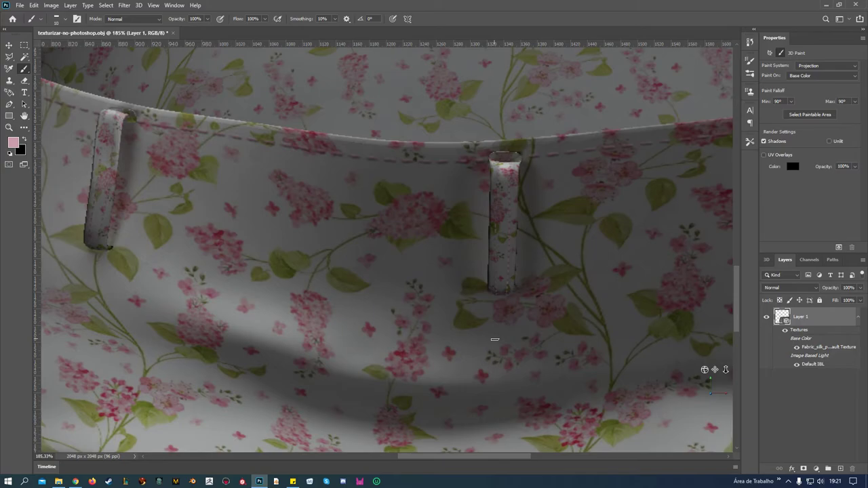
scroll(495, 339, "down", 2)
scroll(494, 339, "down", 1)
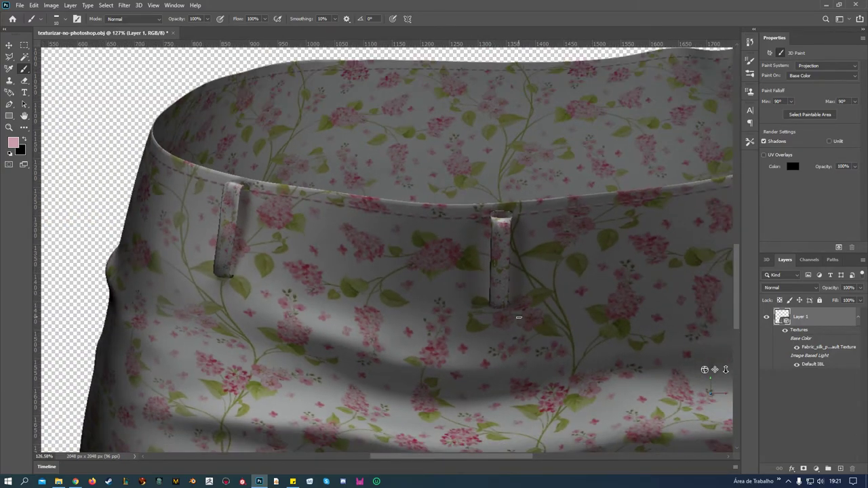
scroll(519, 316, "up", 2)
scroll(520, 316, "up", 1)
scroll(519, 316, "up", 1)
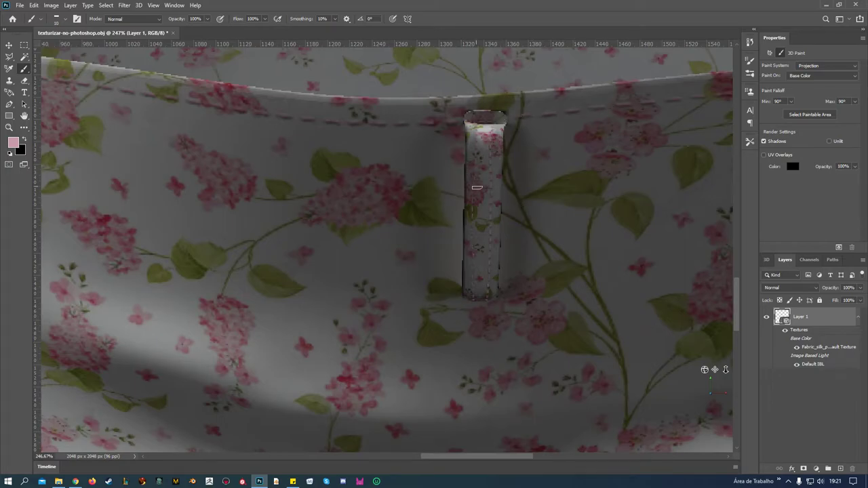
scroll(532, 278, "down", 5)
scroll(532, 278, "down", 3)
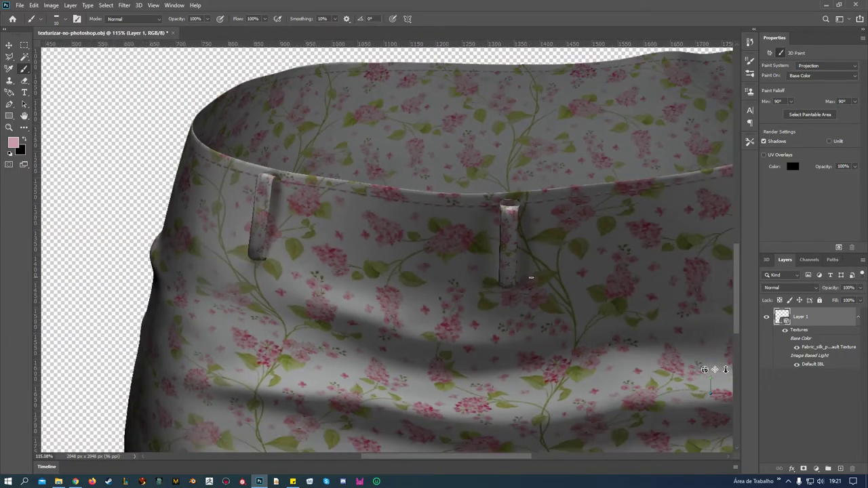
scroll(532, 278, "up", 2)
scroll(532, 278, "up", 2)
scroll(532, 278, "up", 1)
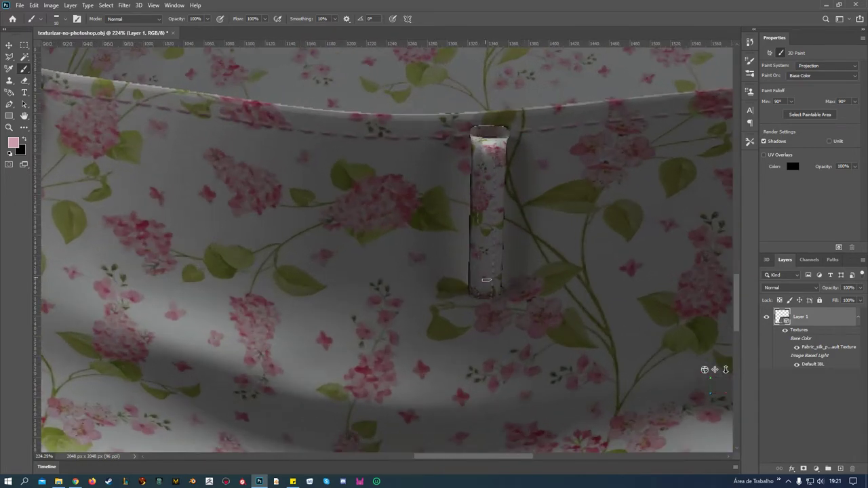
scroll(368, 271, "down", 2)
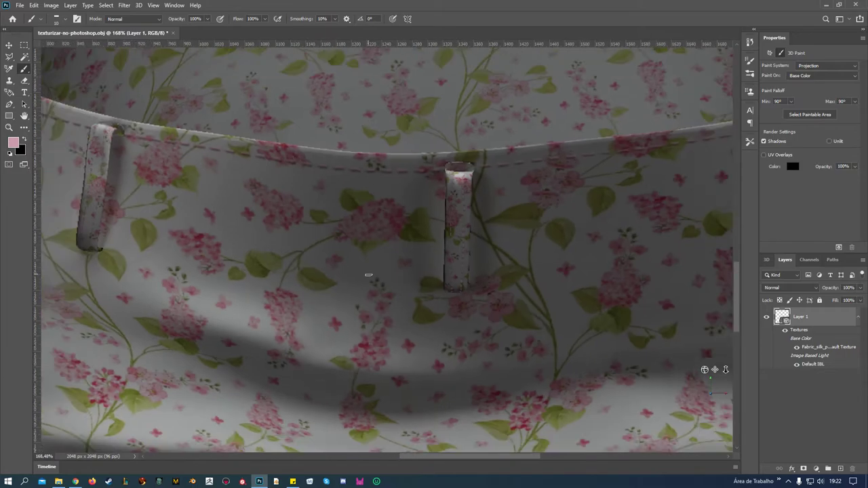
scroll(368, 274, "down", 2)
scroll(368, 274, "down", 2)
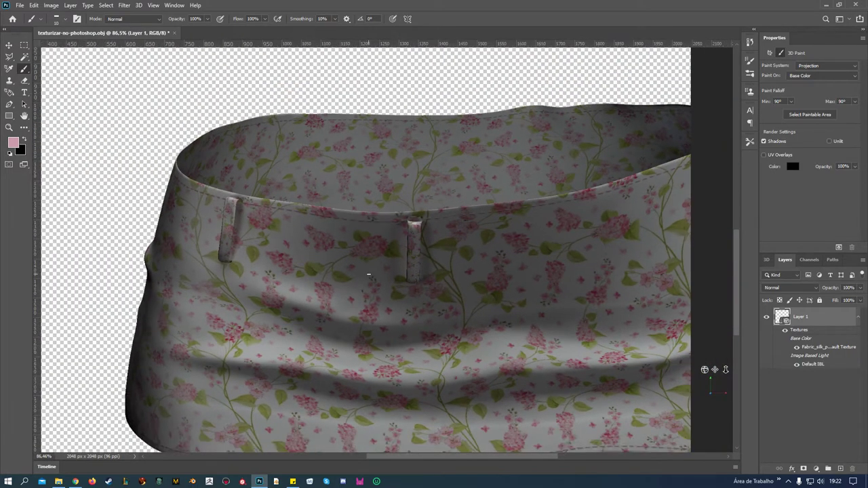
scroll(368, 275, "up", 1)
scroll(370, 274, "up", 3)
scroll(369, 275, "up", 3)
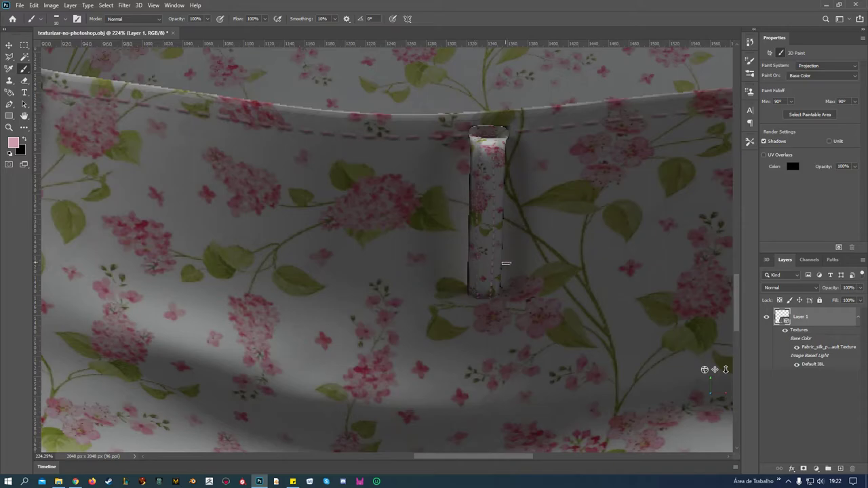
scroll(531, 274, "down", 2)
scroll(531, 274, "down", 1)
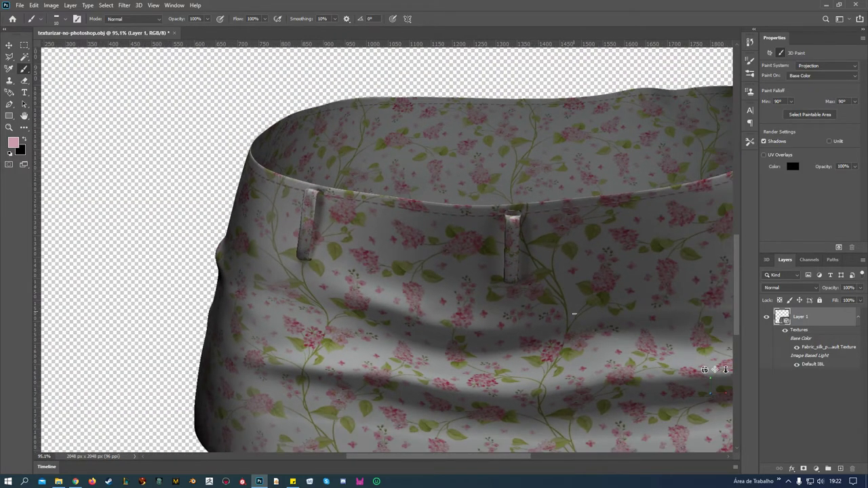
mouse_move(522, 457)
left_mouse_down()
mouse_move(575, 459)
mouse_move(559, 459)
left_mouse_up()
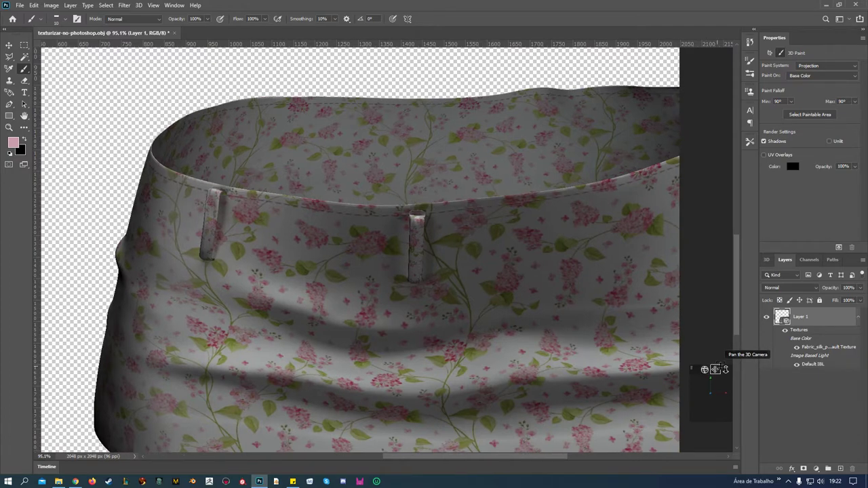
left_click_drag(713, 369, 709, 363)
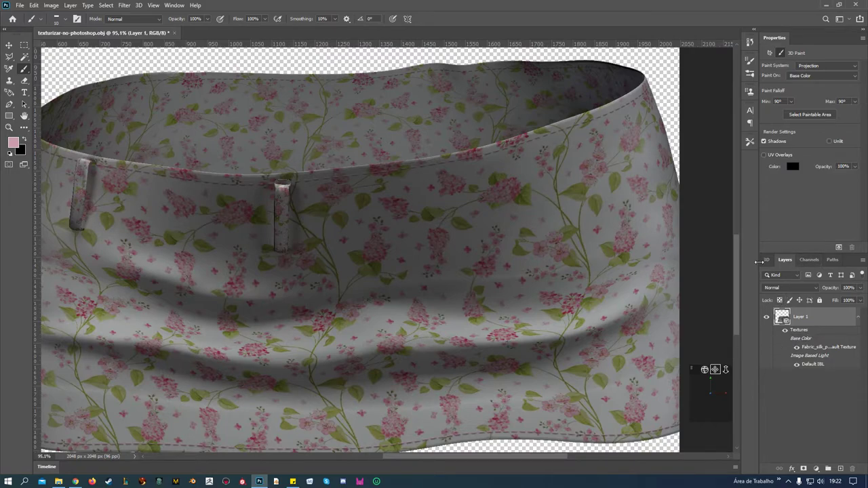
Step: Select the Fabric_silk_pattern.001 material in the 3D panel and peek at its Base Color texture menu
left_click(766, 260)
left_click(812, 324)
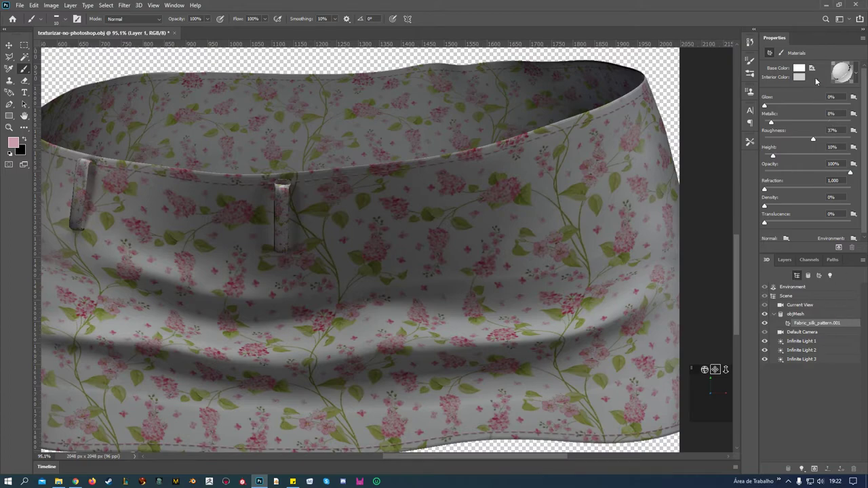
left_click(812, 69)
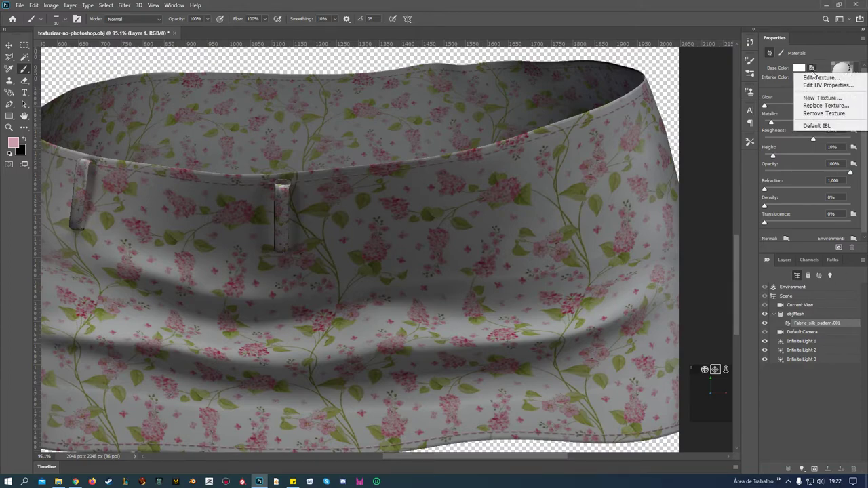
left_click(834, 378)
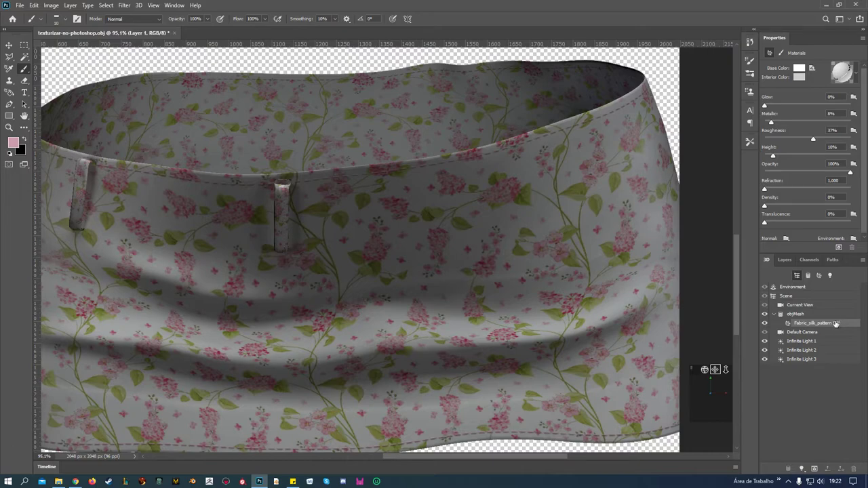
Step: Rename the skirt material Fabric_silk_pattern_001 to 'textura-saia' in the 3D panel
double_click(833, 323)
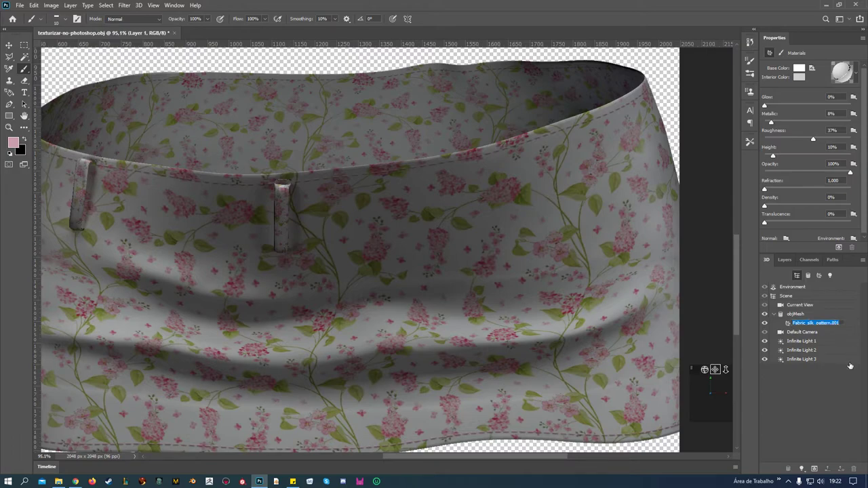
type("Tr")
key("Return")
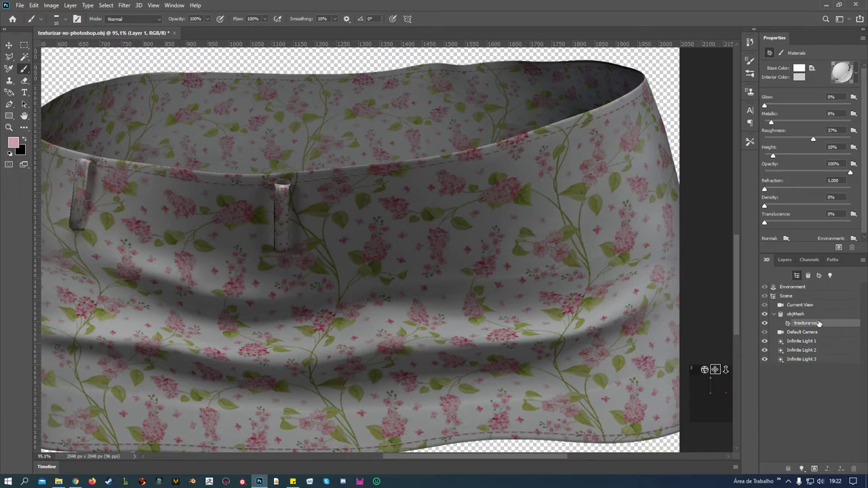
double_click(800, 324)
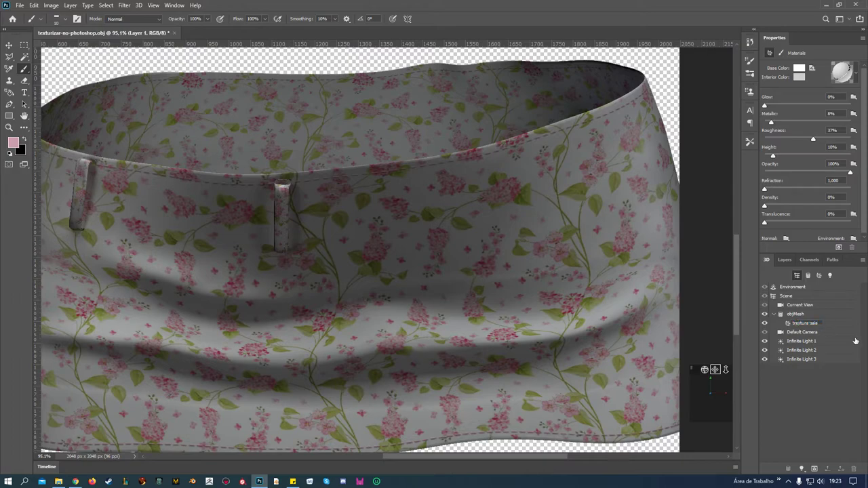
key("Return")
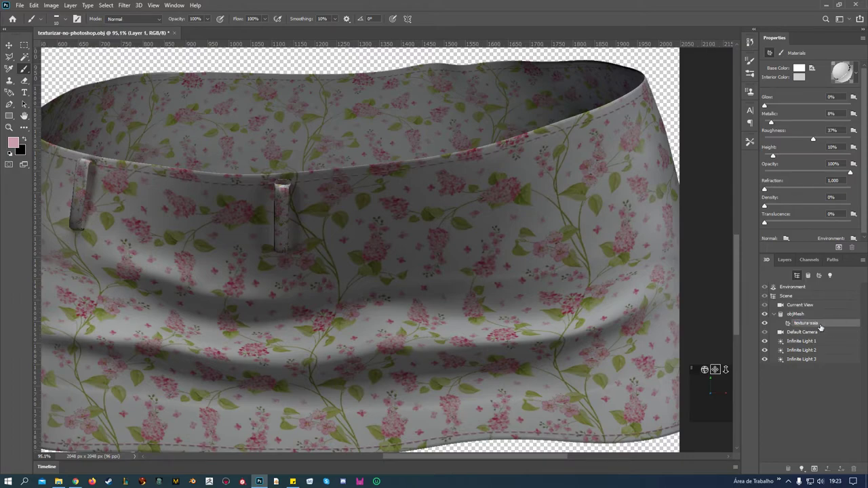
left_click(812, 68)
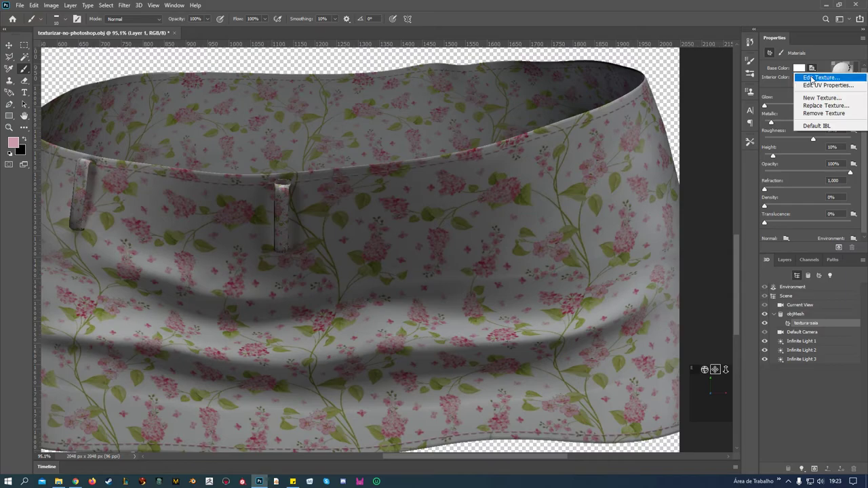
Step: Open the Base Color texture as its own document, zoomed to about 127%, with the Eraser active
left_click(773, 68)
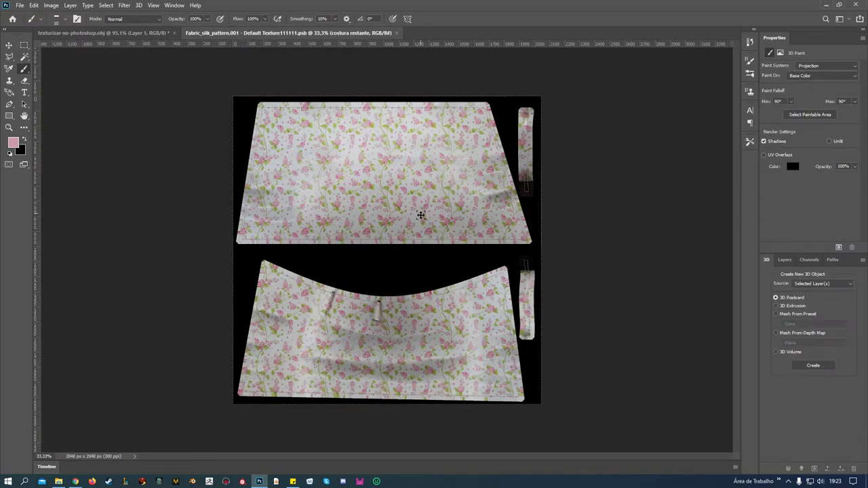
scroll(581, 264, "up", 3)
scroll(581, 265, "up", 2)
scroll(582, 264, "up", 2)
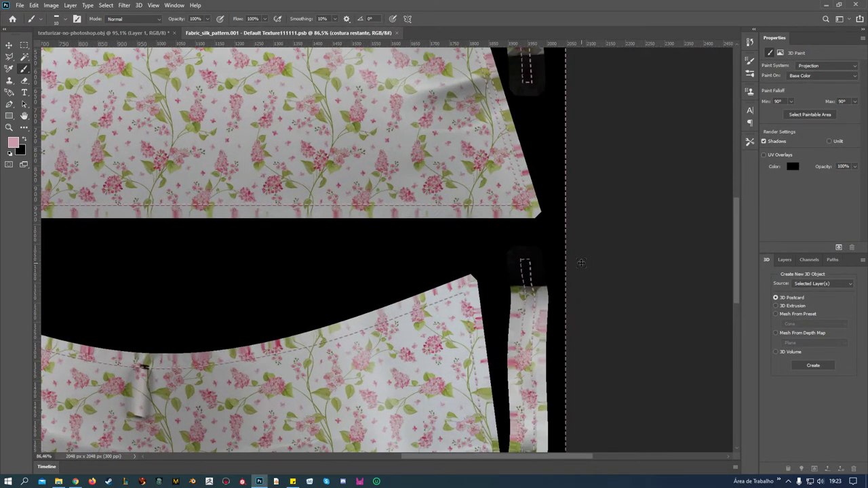
scroll(581, 264, "up", 2)
scroll(581, 264, "up", 2)
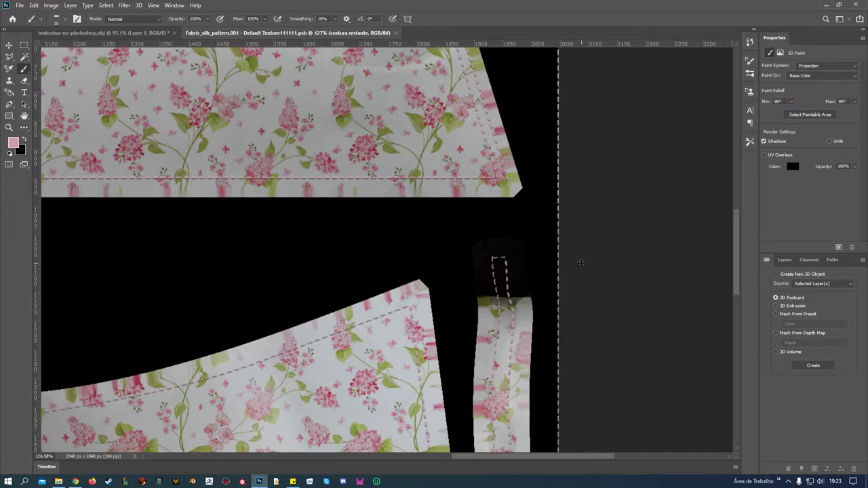
left_click_drag(737, 253, 720, 150)
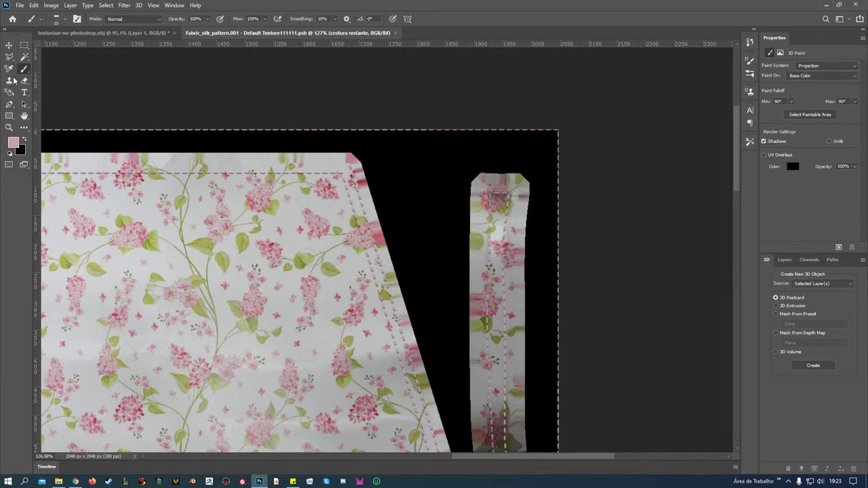
left_click(24, 80)
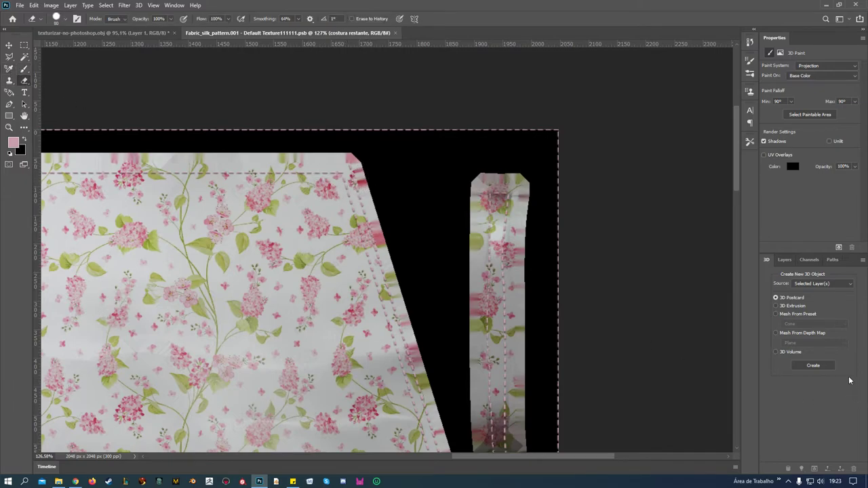
Step: Show the texture's Layers list and set the Eraser size to 25 px
left_click(785, 259)
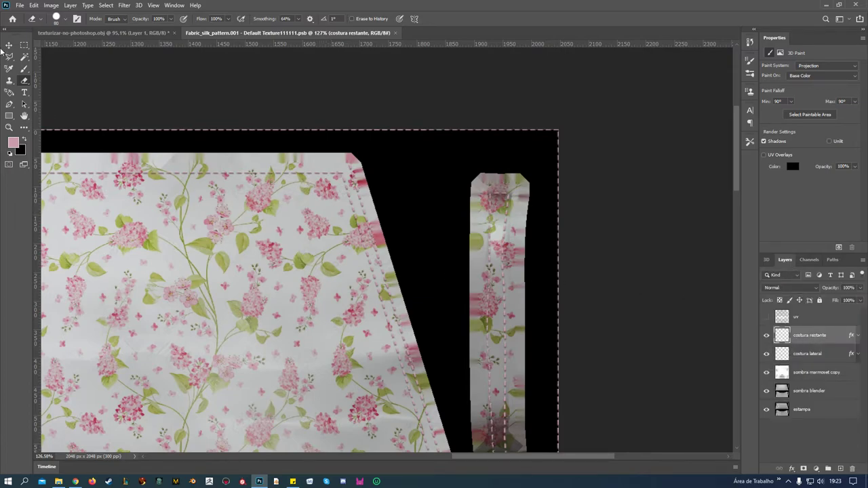
left_click(38, 21)
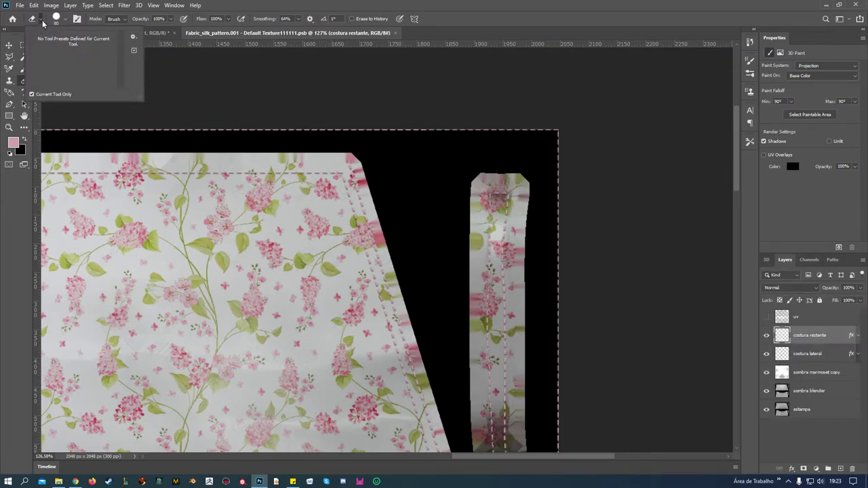
left_click(67, 20)
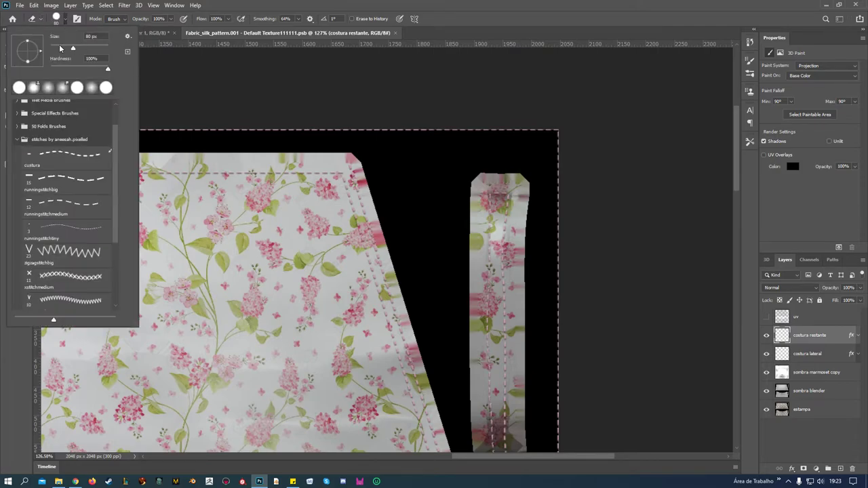
left_click(59, 44)
left_click(343, 188)
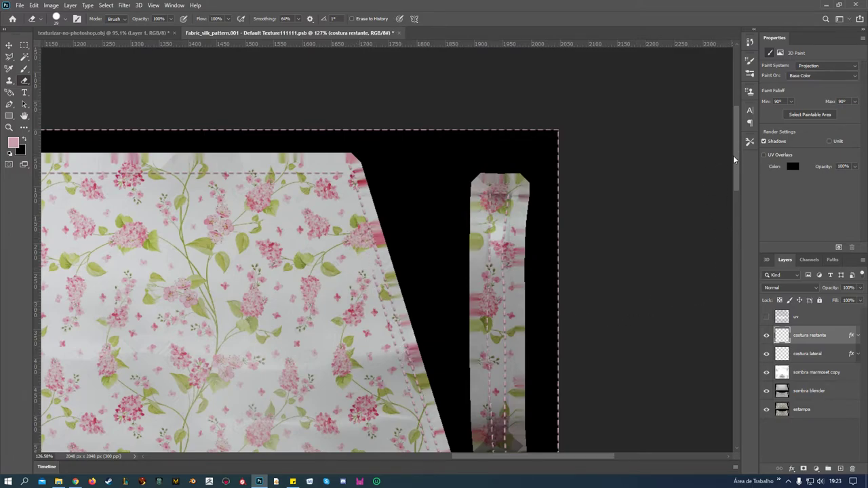
Step: Zoom to about 247% and erase a bit of seam stitching on costura restante
left_click_drag(733, 155, 733, 193)
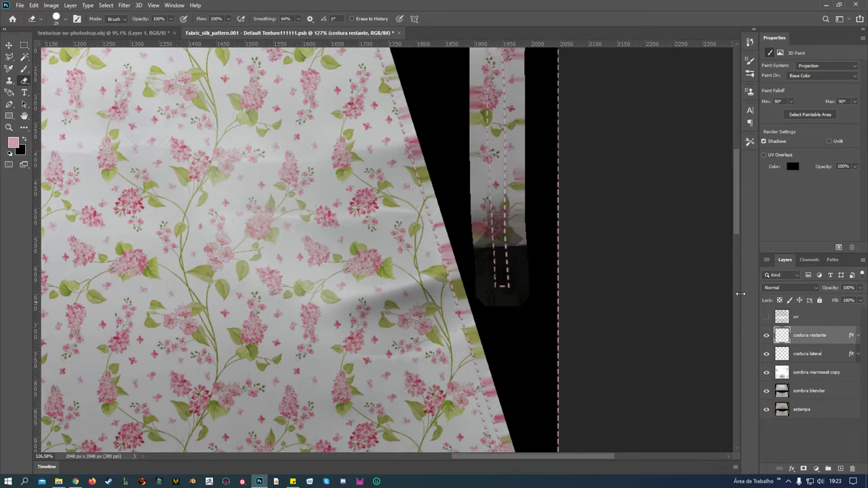
left_click_drag(735, 208, 737, 255)
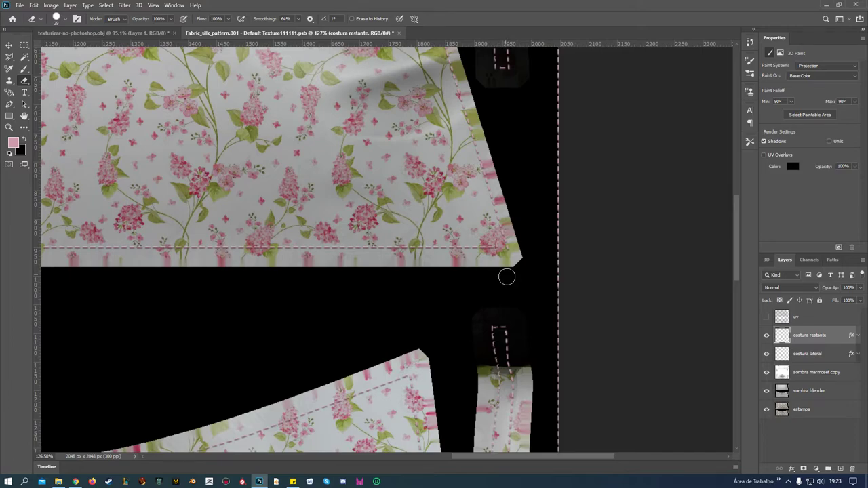
scroll(507, 277, "up", 3)
scroll(504, 275, "up", 2)
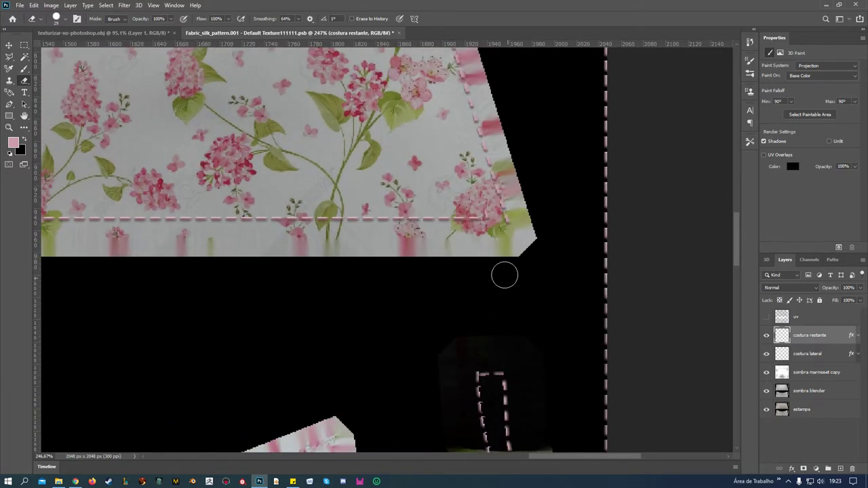
left_click(477, 216)
left_click(9, 81)
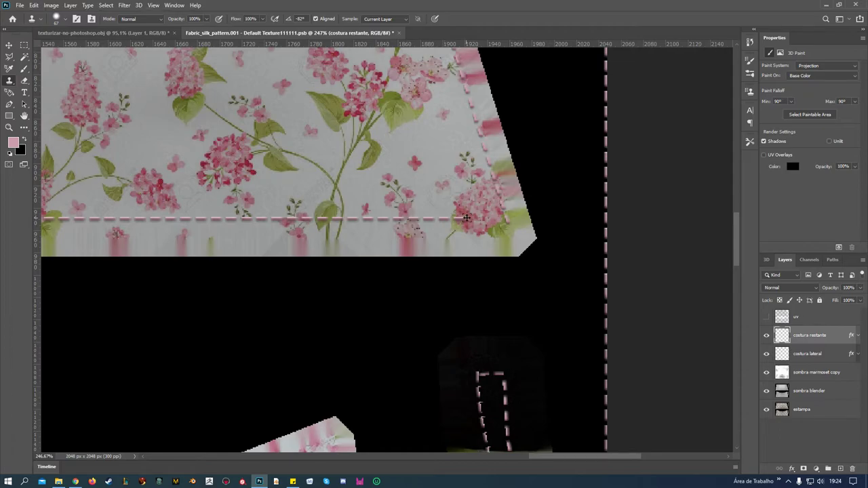
Step: Clone-stamp dashed stitching along the seam line on the upper fabric piece
left_click_drag(443, 217, 487, 218)
left_click(474, 217)
left_click(508, 218)
scroll(320, 344, "down", 2)
scroll(323, 343, "down", 2)
scroll(322, 343, "down", 1)
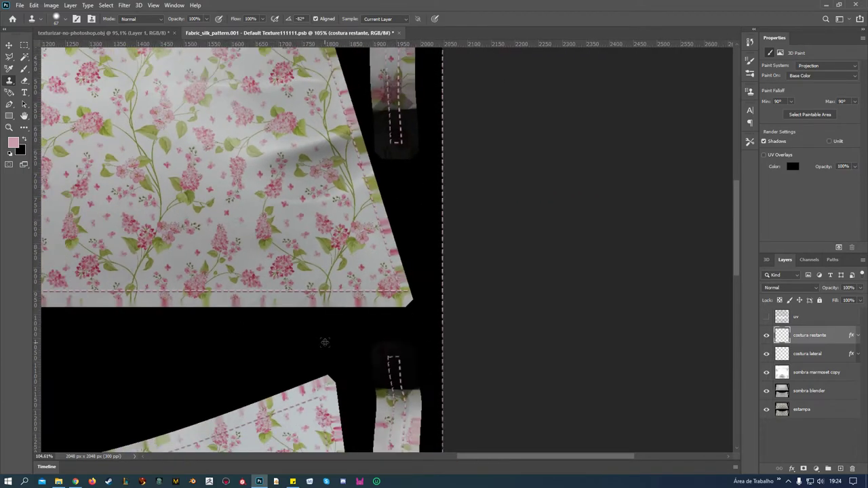
left_click_drag(736, 225, 729, 164)
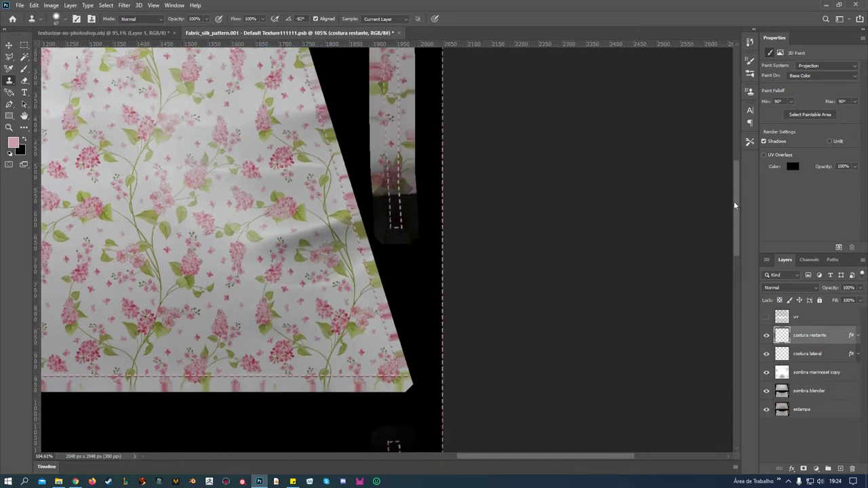
scroll(272, 304, "up", 1)
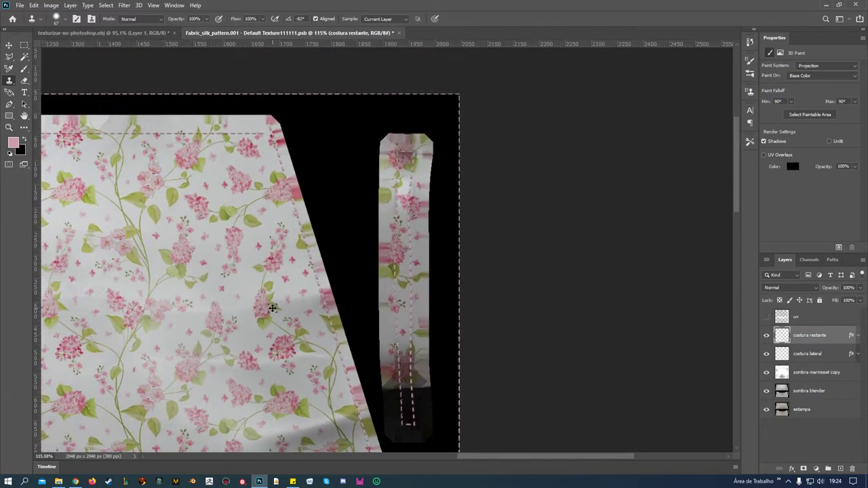
scroll(274, 304, "up", 3)
left_click_drag(737, 152, 731, 114)
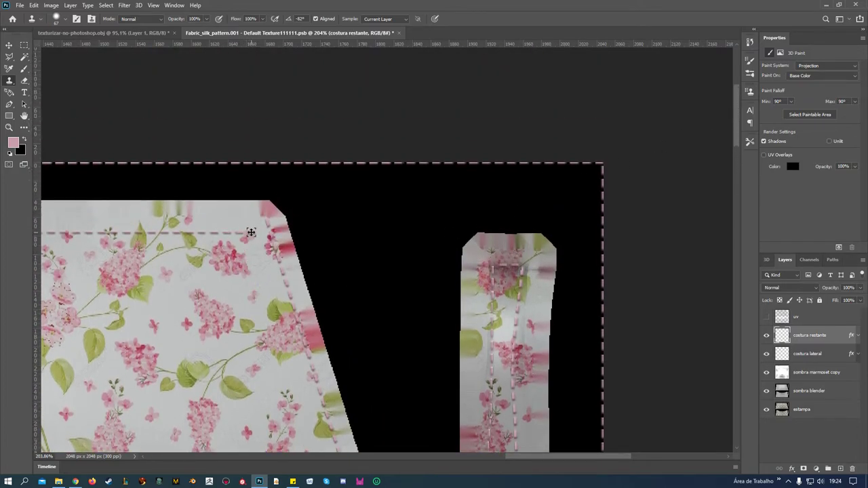
Step: Reduce the Clone Stamp brush to 37 px and save the texture with Ctrl+S
left_click(64, 18)
left_click(61, 47)
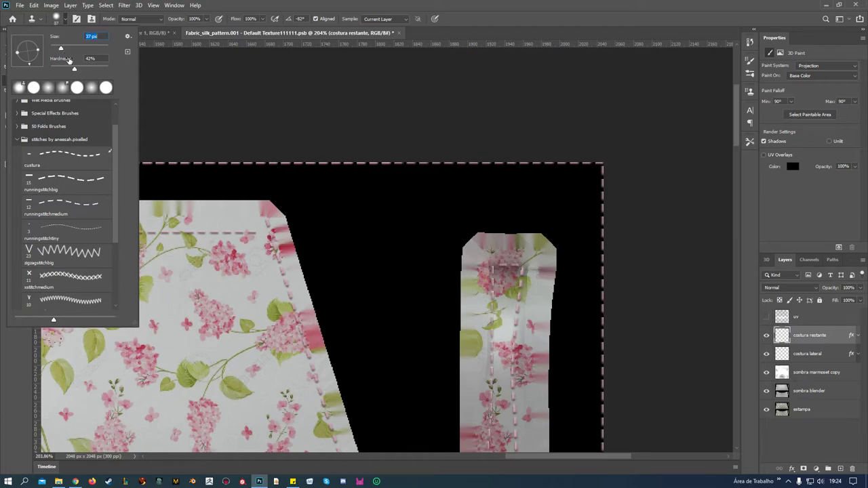
left_click(226, 231)
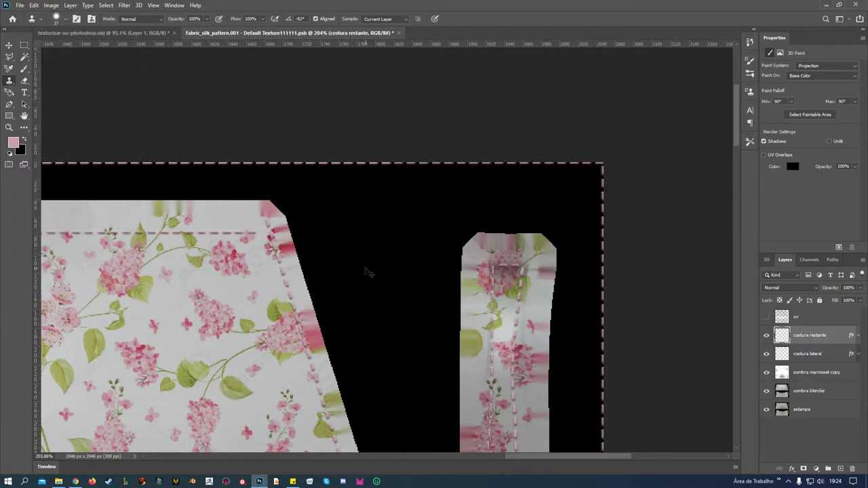
key("ctrl+s")
left_click(215, 233, "alt")
key("ctrl+s")
Step: Paint cloned stitching leftward along the bottom seam of the fabric piece
scroll(265, 350, "down", 1)
scroll(266, 350, "down", 1)
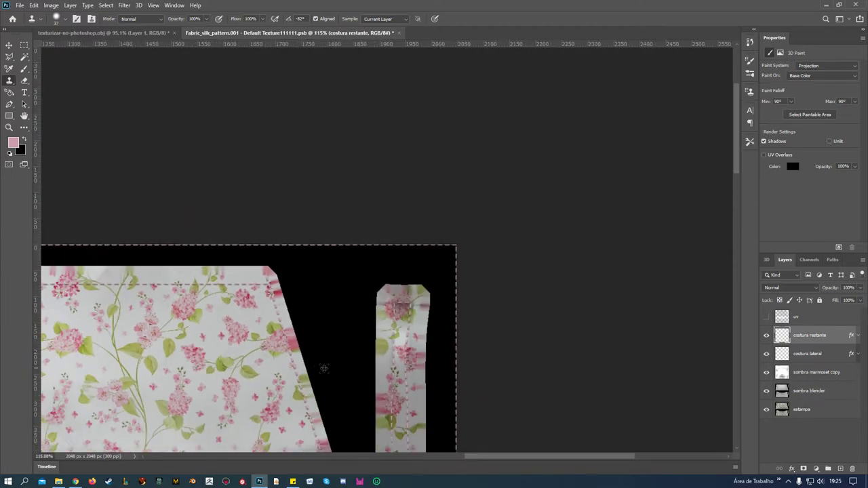
scroll(324, 366, "up", 1)
scroll(341, 369, "up", 1)
left_click_drag(514, 454, 286, 446)
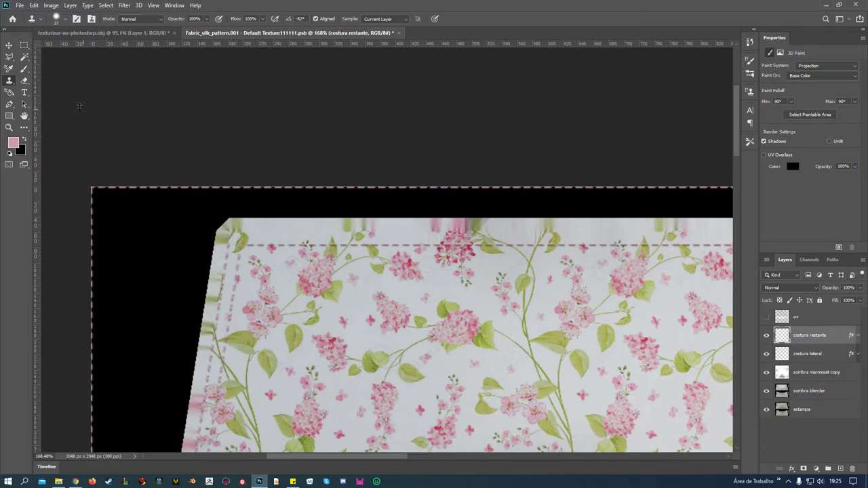
left_click(24, 81)
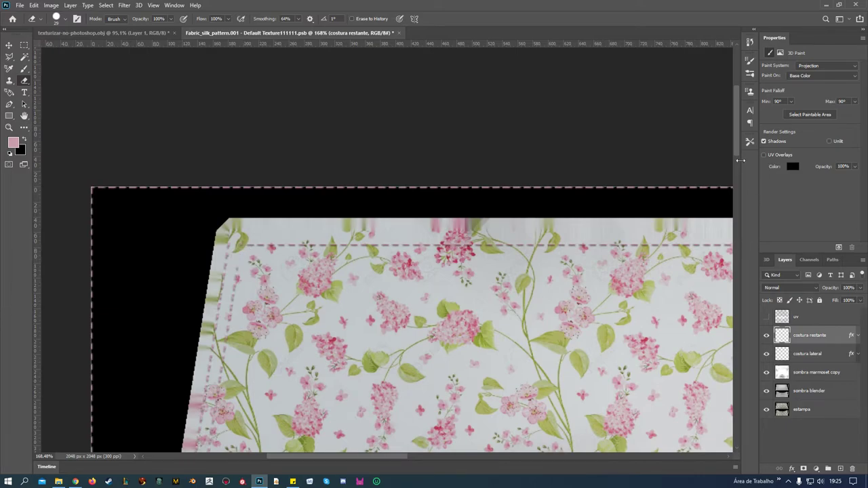
Step: Switch from the Eraser back to the Clone Stamp tool
left_click_drag(735, 136, 735, 237)
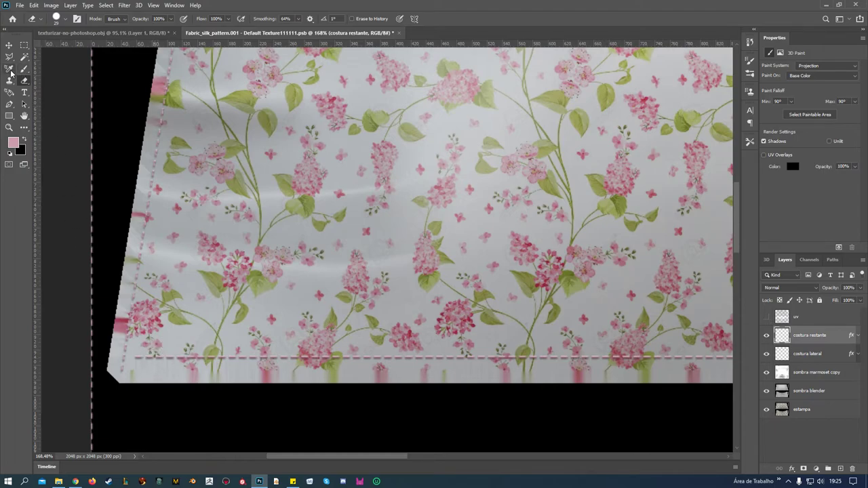
left_click(9, 80)
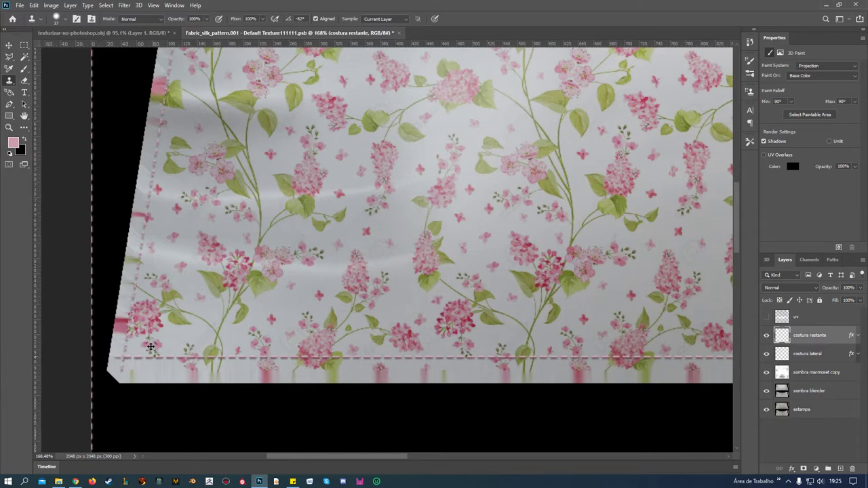
Step: Sample a Clone Stamp source on the fabric and move along the skirt pieces
left_click_drag(734, 227, 739, 143)
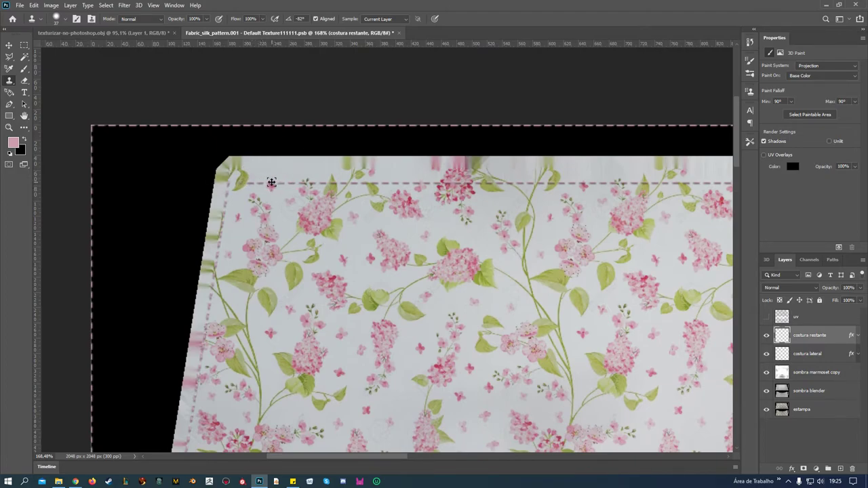
left_click(271, 182, "alt")
scroll(554, 277, "down", 1)
scroll(556, 275, "down", 1)
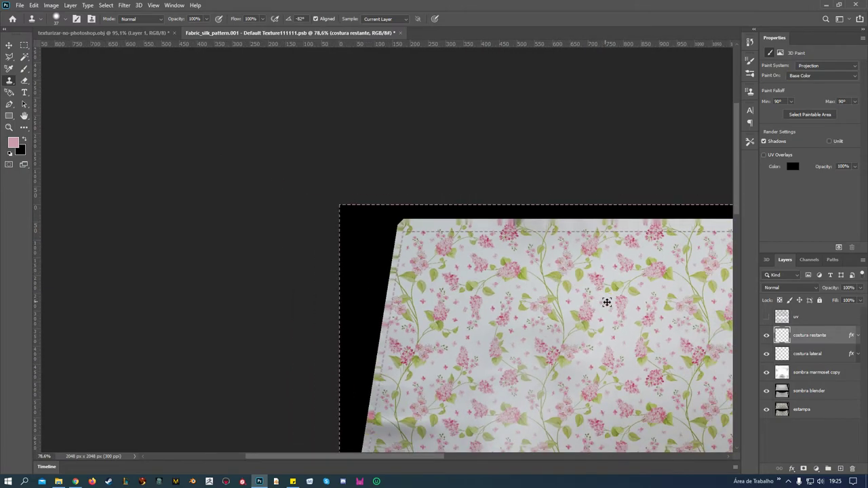
left_click_drag(735, 191, 734, 266)
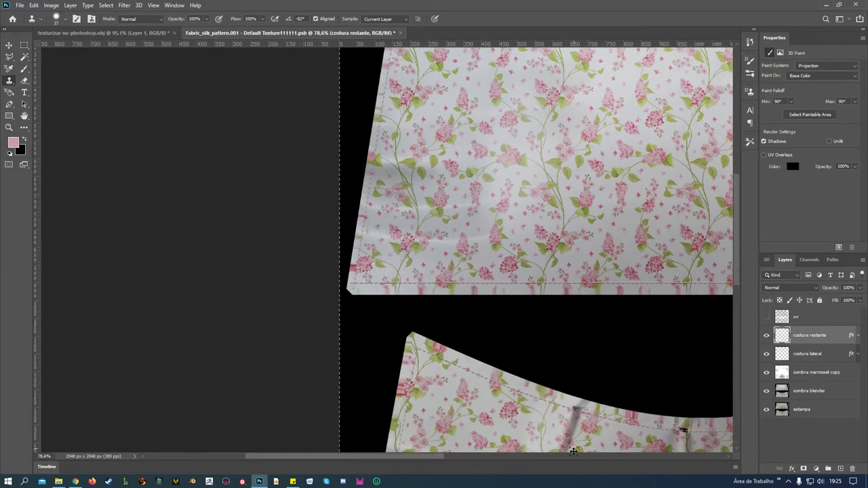
left_click_drag(736, 256, 738, 344)
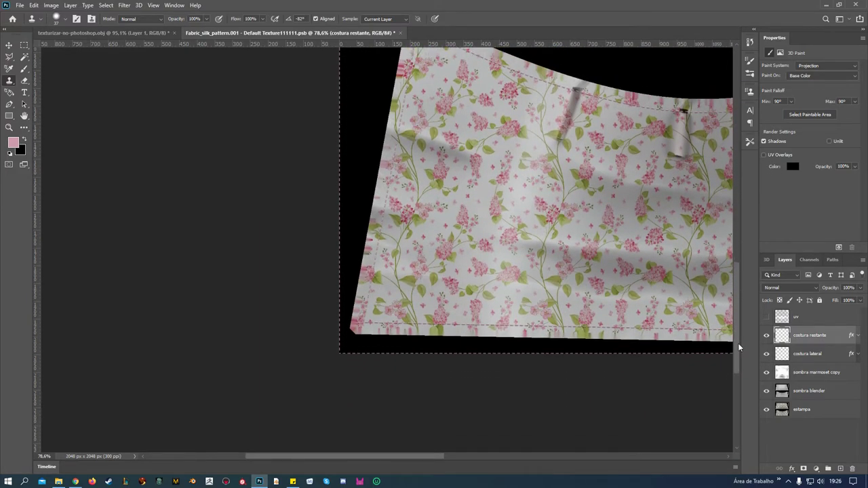
left_click_drag(738, 343, 739, 326)
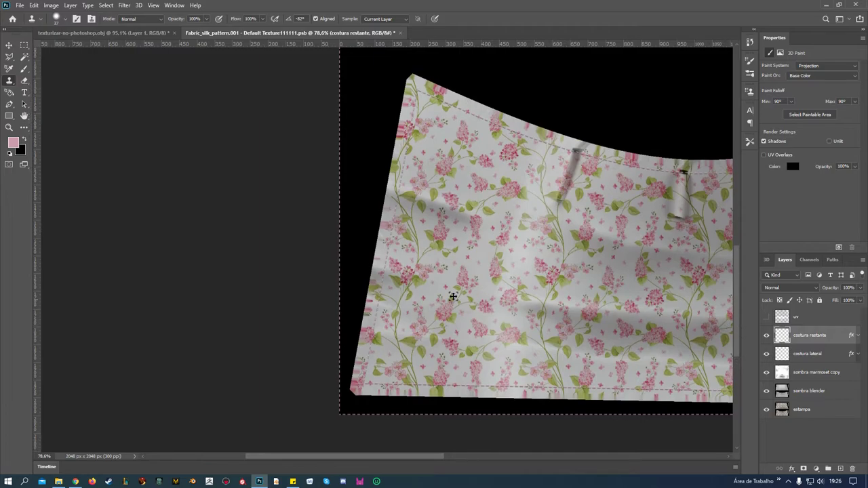
scroll(326, 238, "up", 3)
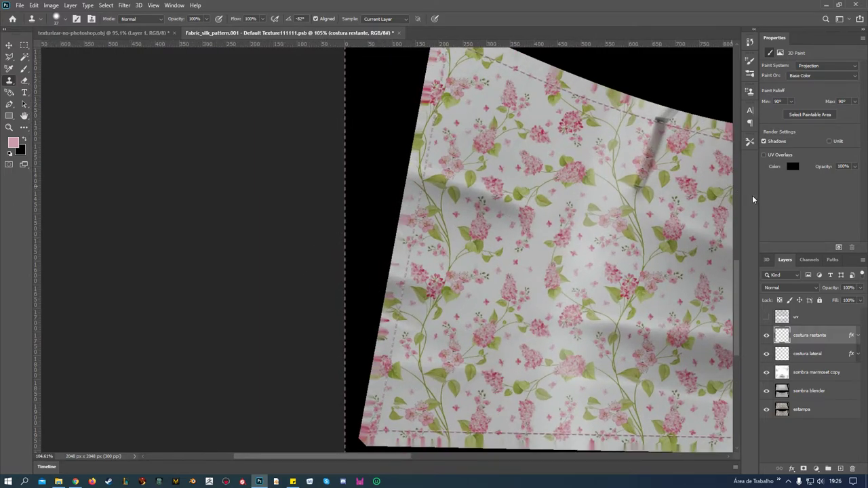
left_click_drag(737, 288, 744, 255)
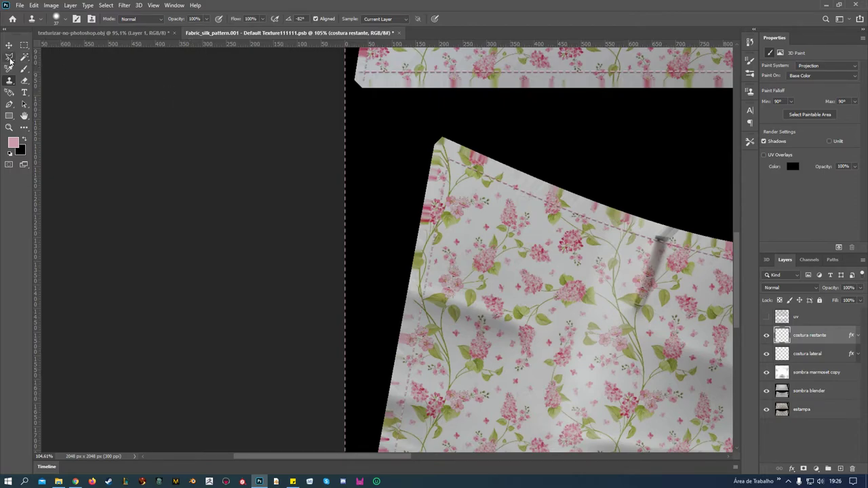
Step: Erase a stray mark at the fabric's bottom-left corner
left_click(24, 80)
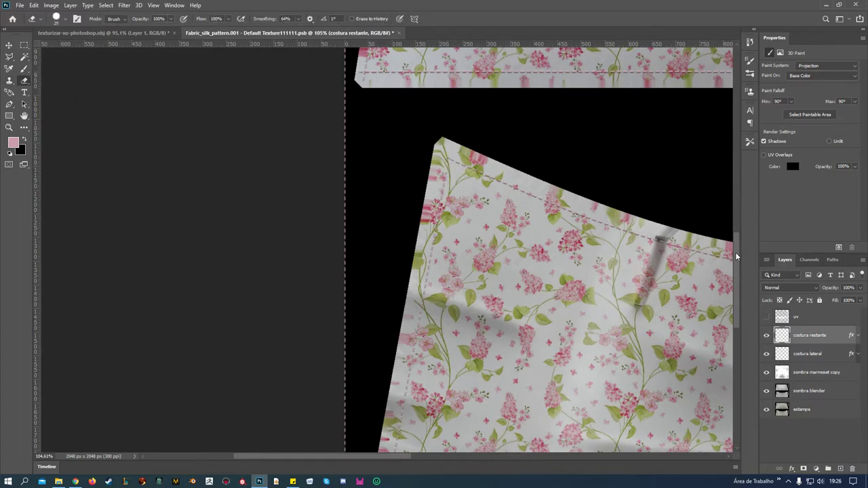
left_click_drag(735, 252, 735, 322)
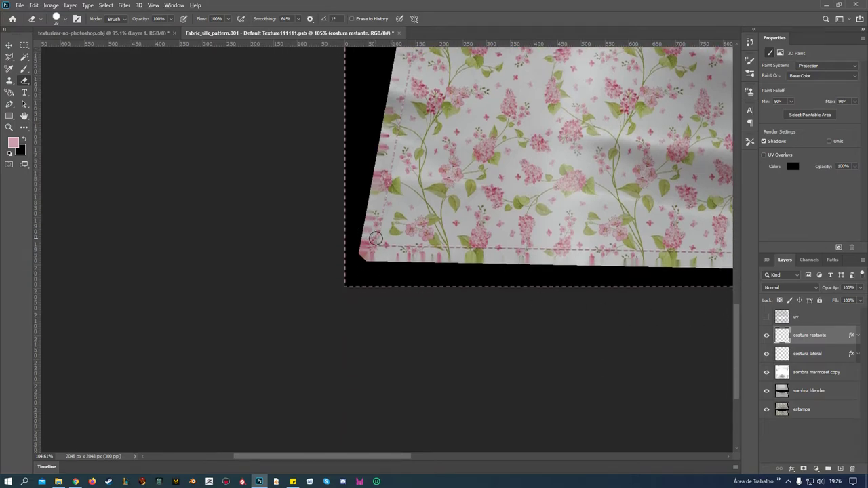
left_click(376, 238)
left_click_drag(737, 319, 742, 235)
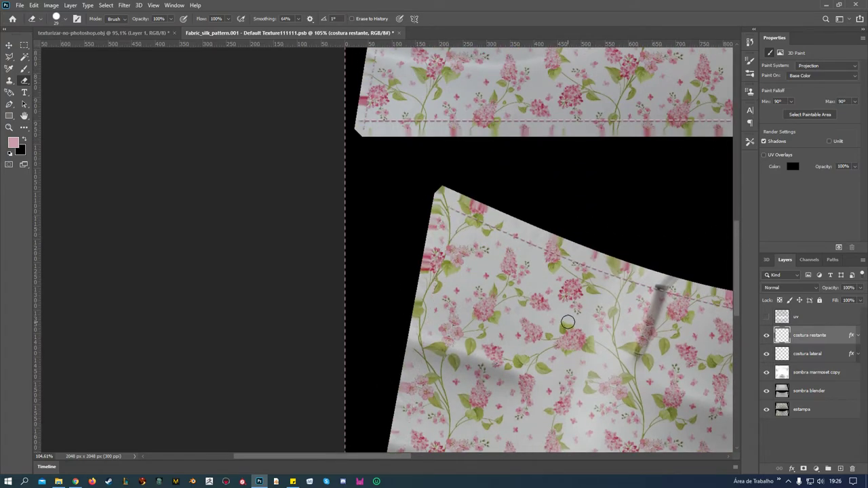
scroll(434, 258, "up", 2)
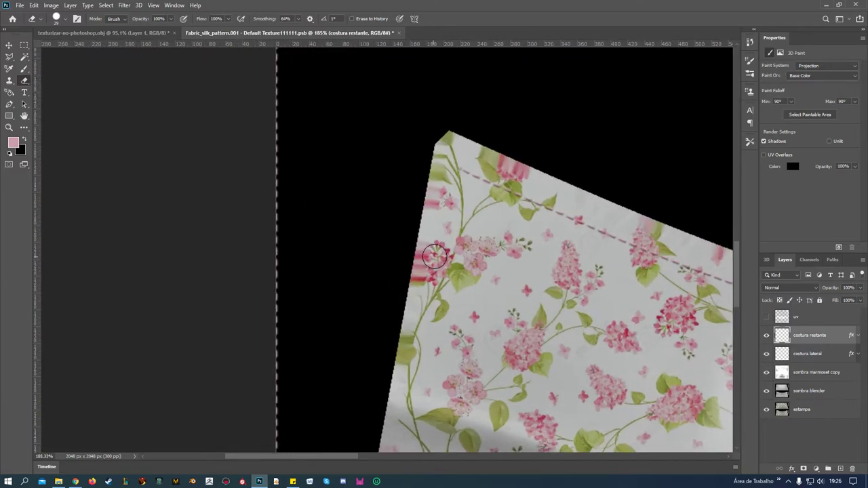
scroll(434, 257, "up", 2)
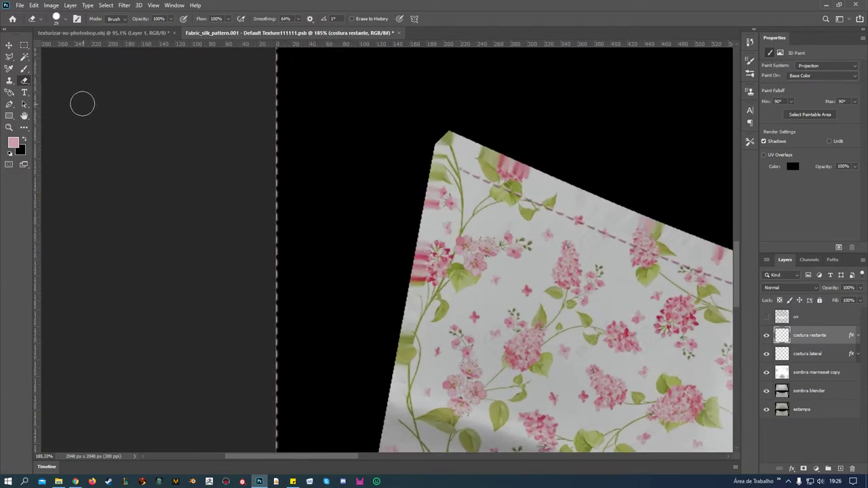
Step: Set a clone source near the top-left corner and save the texture with Ctrl+S
left_click(10, 80)
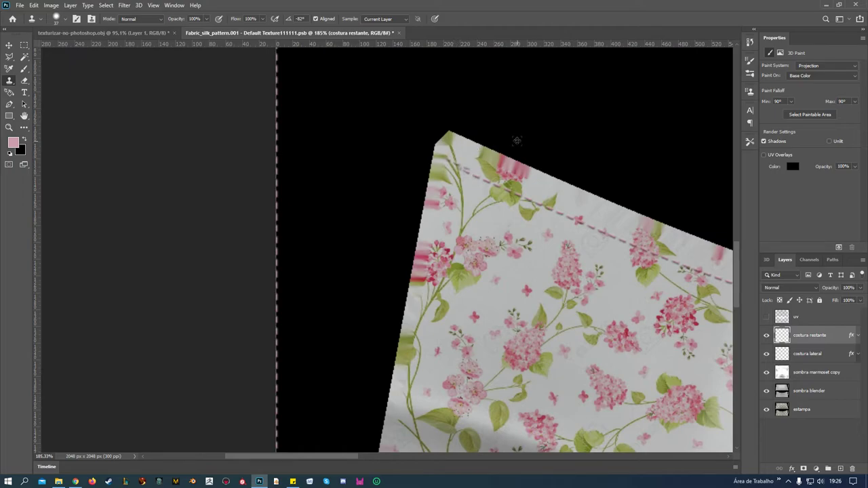
key("ctrl+s")
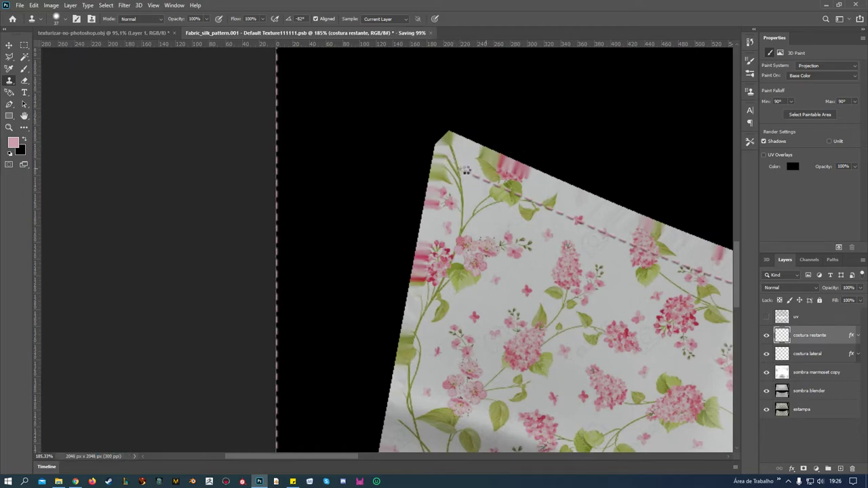
left_click(466, 172, "alt")
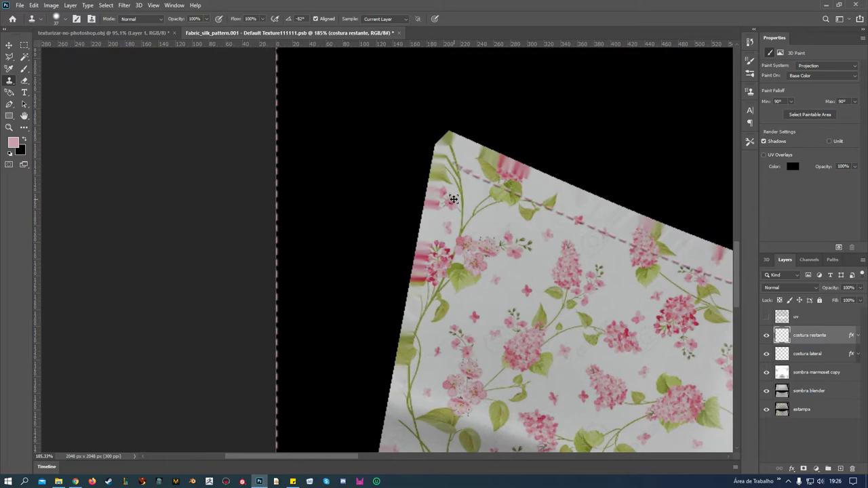
key("ctrl+s")
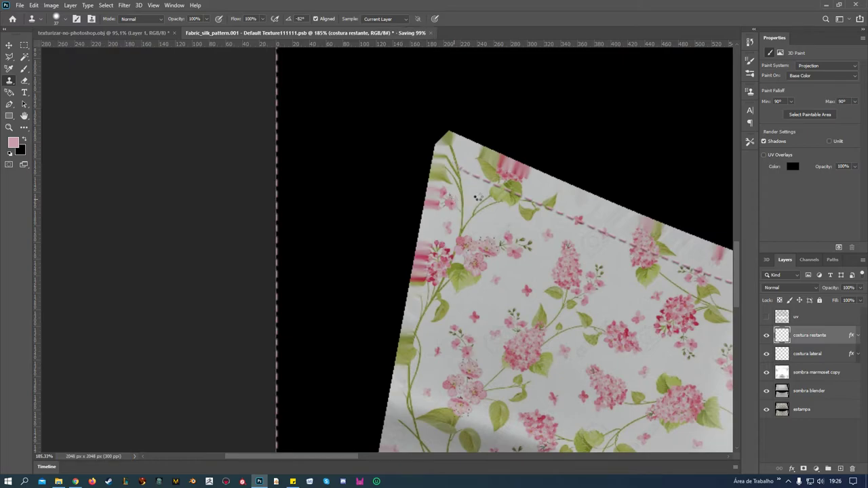
scroll(518, 245, "up", 1)
scroll(517, 246, "up", 1)
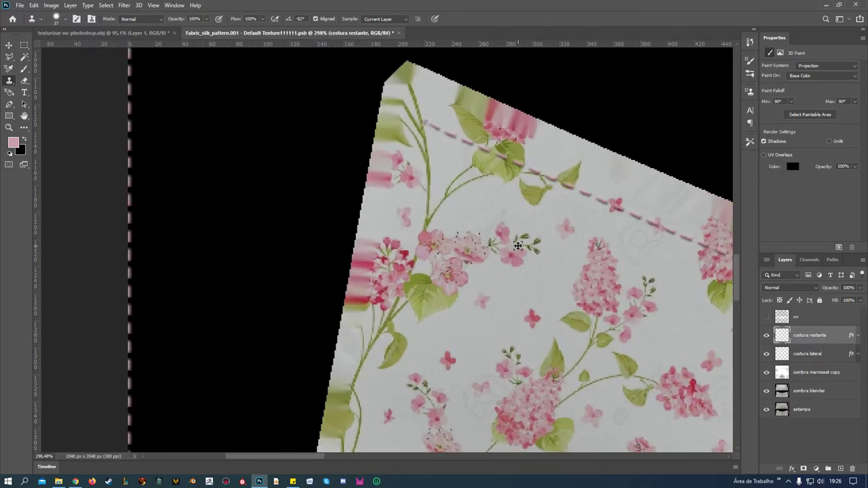
left_click(23, 44)
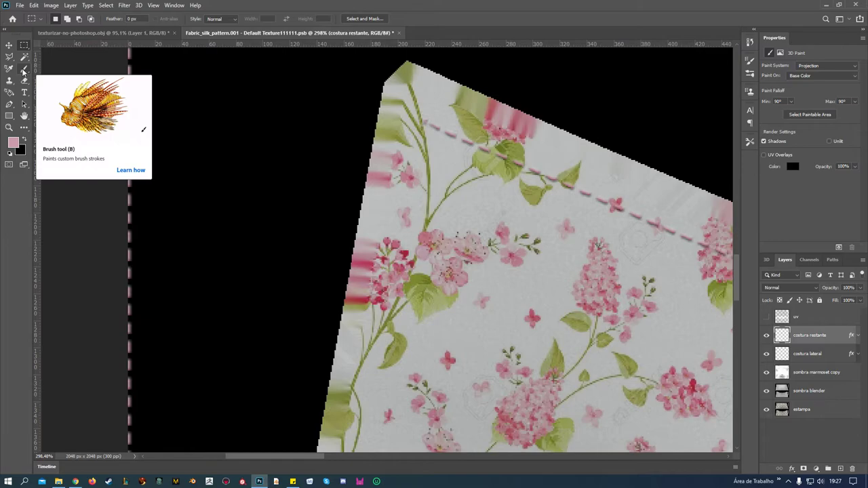
Step: Draw a polygonal lasso around a flower cluster and add a new empty layer
left_click(11, 57)
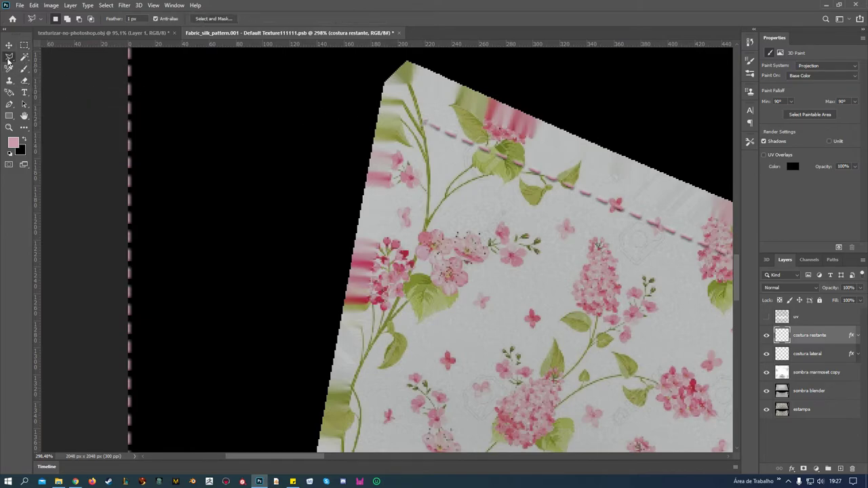
left_click_drag(415, 108, 428, 146)
left_click(491, 165)
left_click(498, 144)
left_click(417, 112)
key("ctrl+d")
key("ctrl+shift+alt+n")
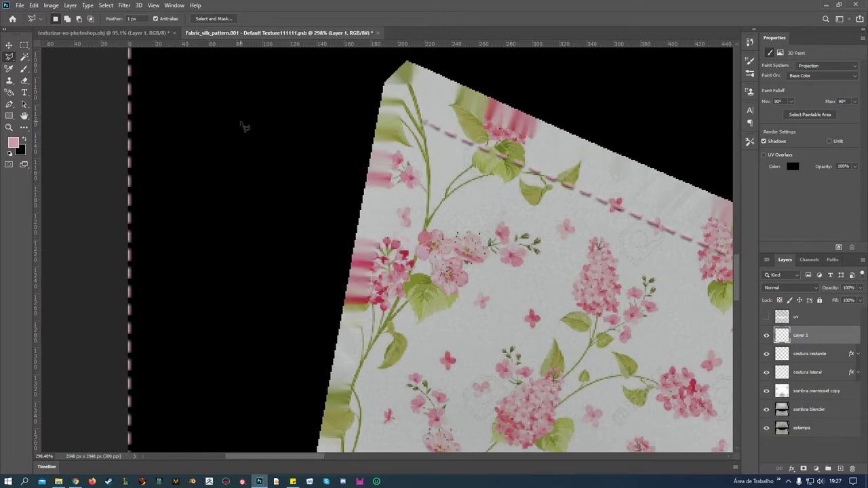
Step: Move and rotate the copied flower cluster onto the lower piece's top-left corner
left_click_drag(393, 234, 395, 266)
key("ctrl+t")
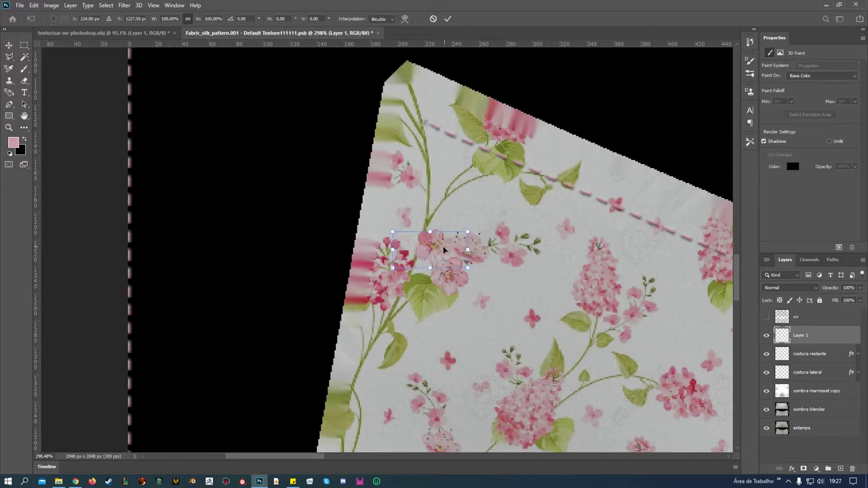
left_click_drag(444, 250, 392, 103)
mouse_move(439, 75)
left_mouse_down()
mouse_move(456, 70)
mouse_move(442, 82)
left_mouse_up()
left_click_drag(402, 108, 411, 116)
left_click_drag(460, 81, 409, 109)
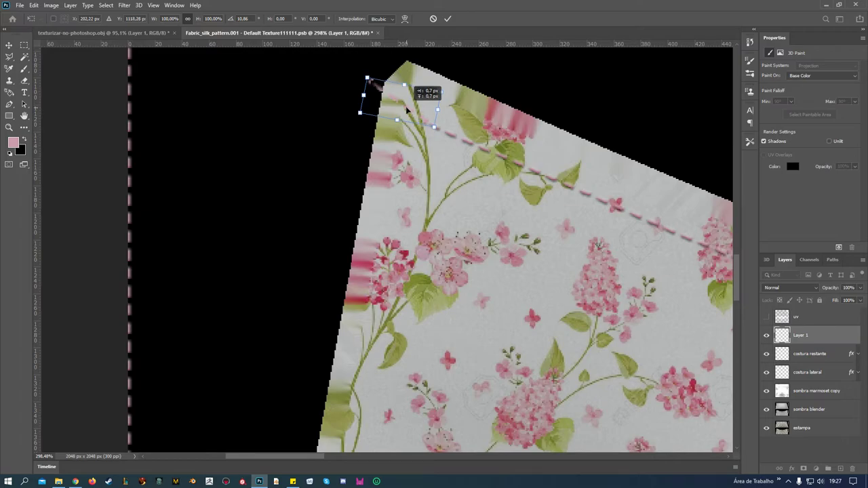
key("Return")
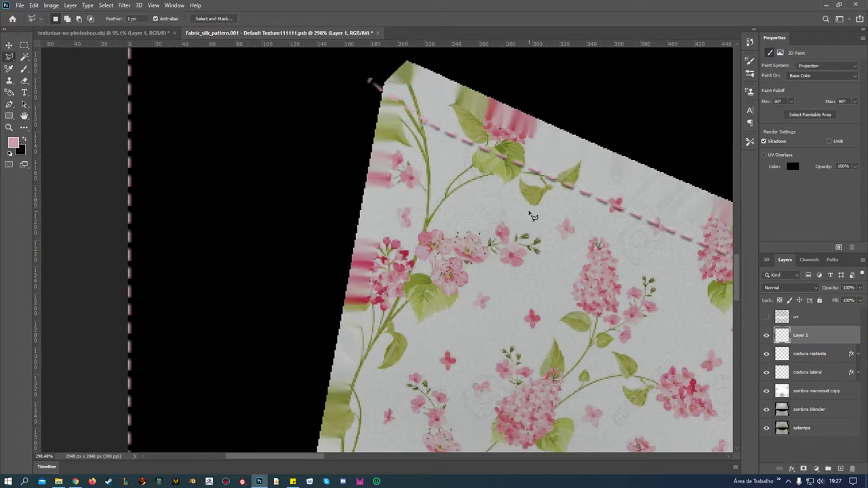
Step: Merge Layer 1 down into the costura restante layer
left_click(10, 46)
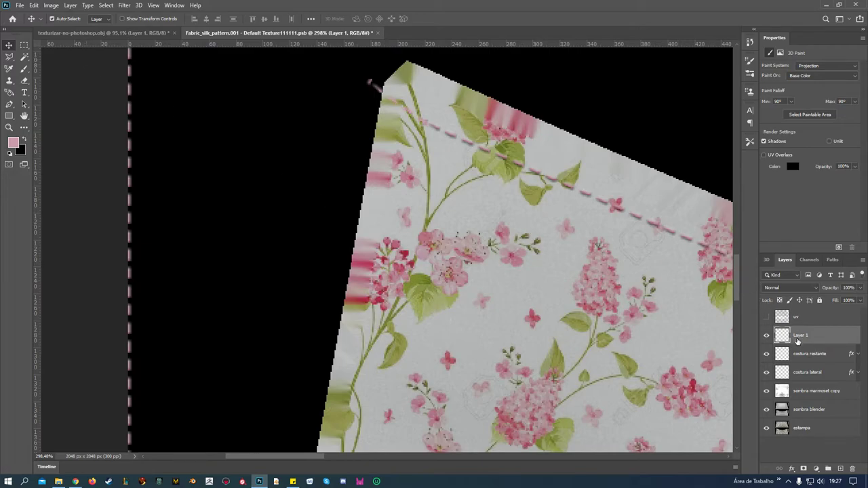
right_click(831, 335)
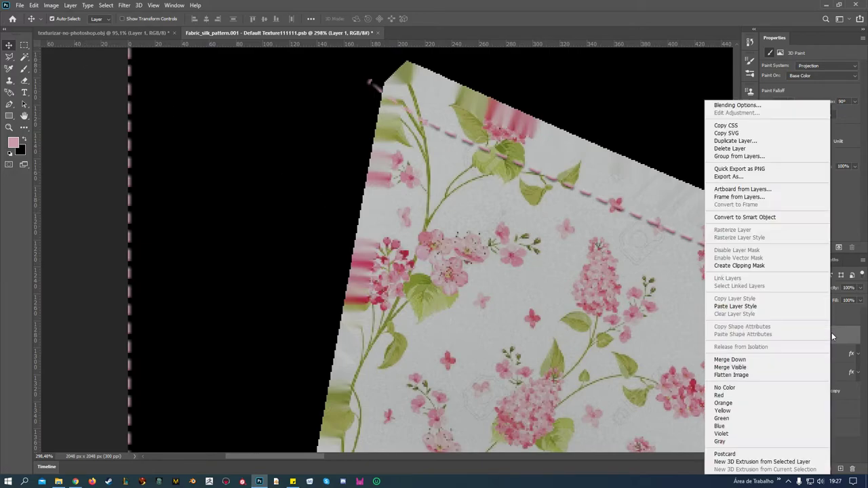
left_click(800, 364)
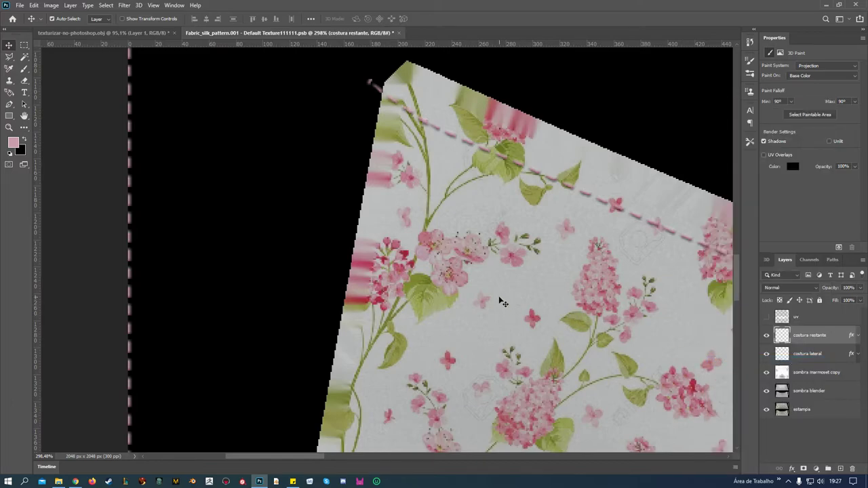
Step: Clone-stamp dashed stitching along the bottom seam of the fabric piece
scroll(526, 314, "down", 1)
scroll(526, 313, "down", 1)
scroll(526, 313, "down", 1)
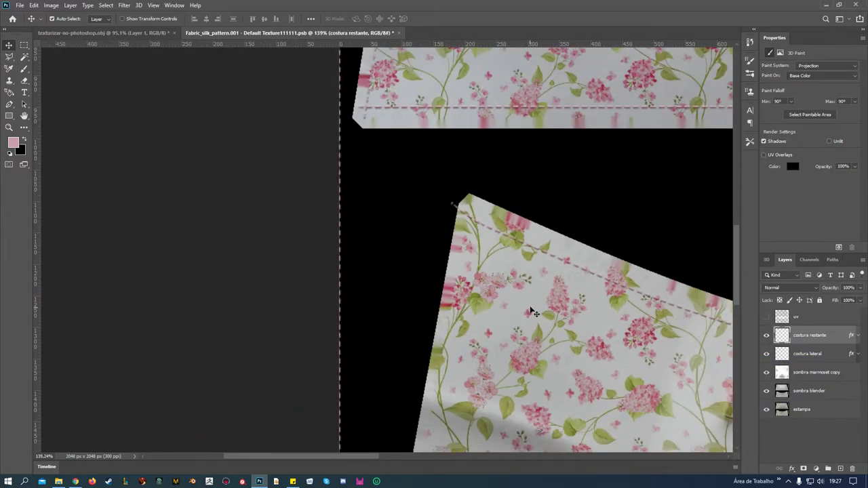
left_click_drag(738, 242, 742, 339)
scroll(442, 380, "up", 1)
scroll(443, 380, "up", 1)
scroll(443, 379, "up", 1)
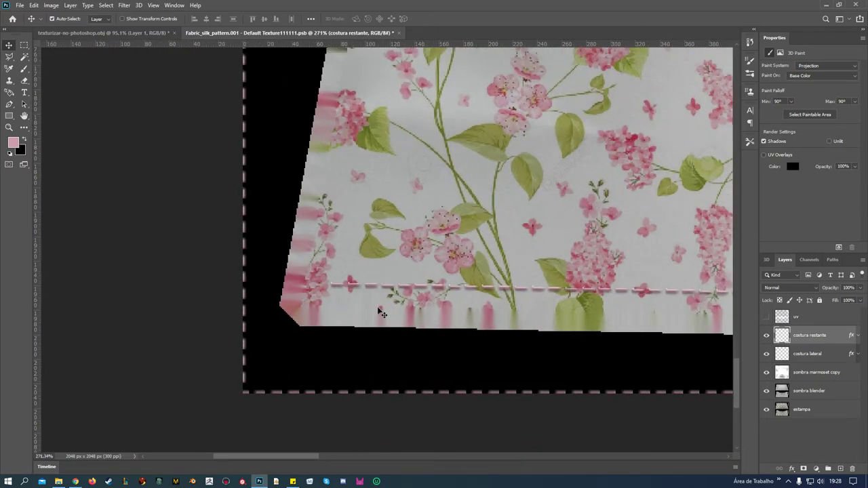
left_click(8, 82)
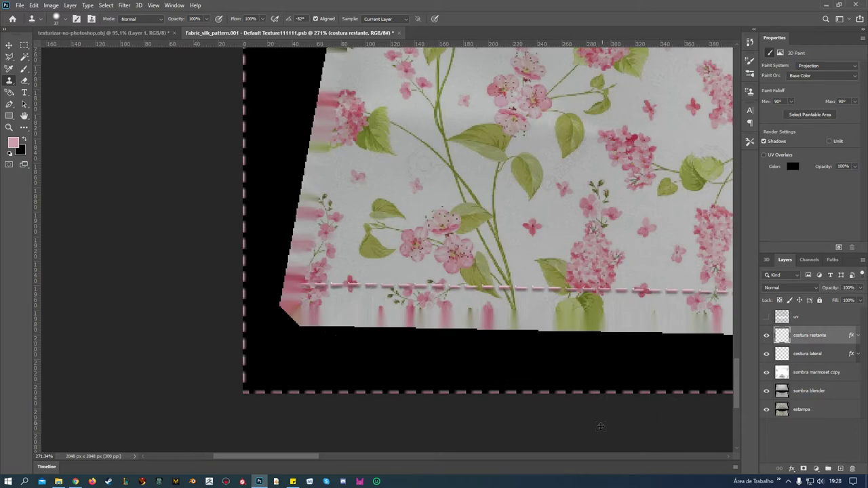
mouse_move(305, 455)
left_mouse_down()
mouse_move(519, 455)
mouse_move(615, 468)
left_mouse_up()
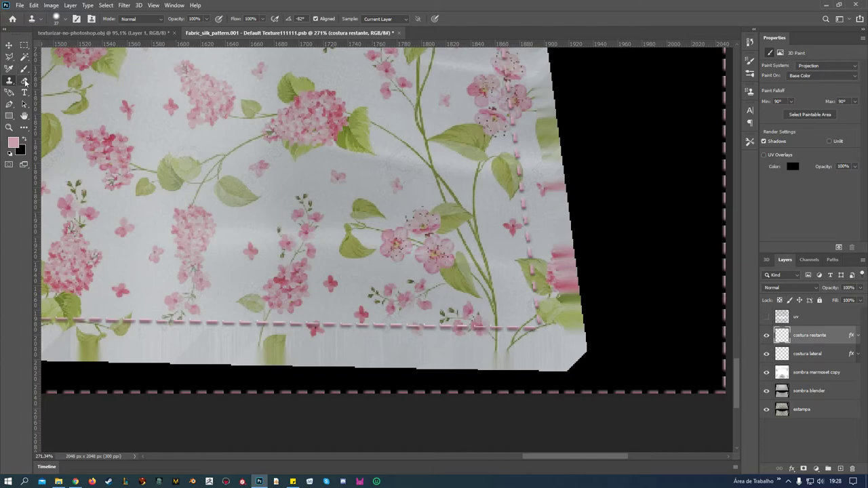
Step: Extend the top and lower stitch lines into the fabric corners with Clone Stamp
left_click(25, 82)
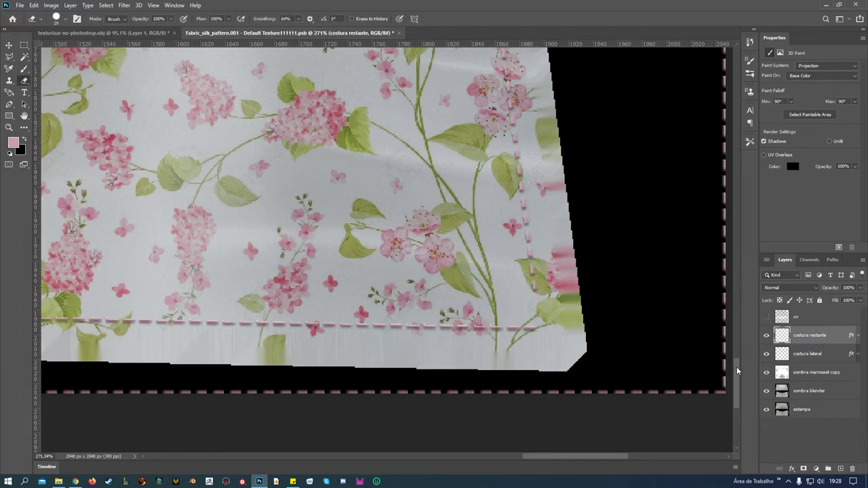
left_click_drag(735, 367, 738, 252)
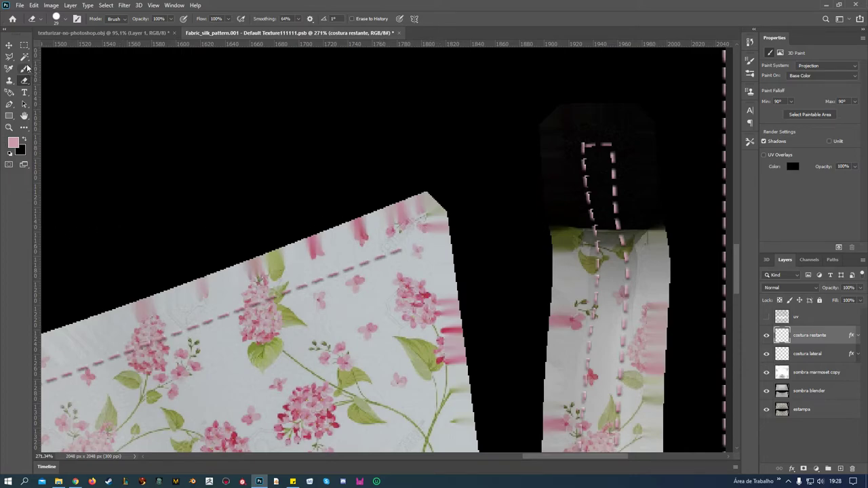
left_click(10, 80)
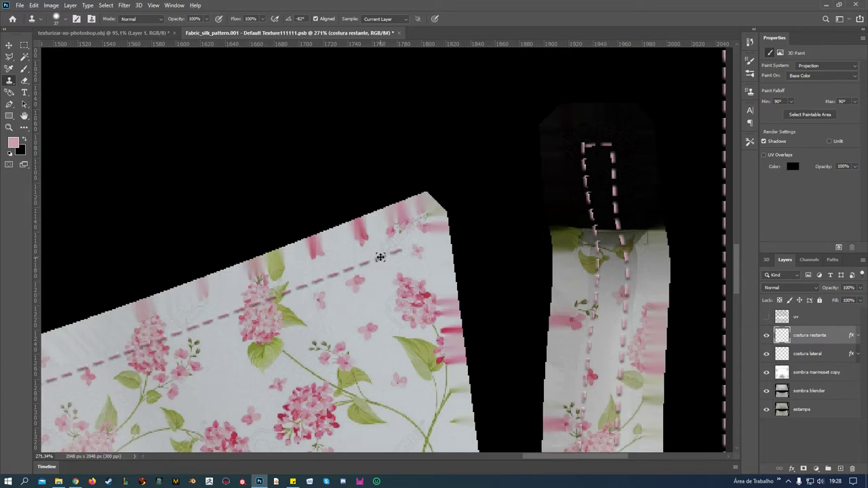
left_click(412, 244)
left_click_drag(738, 261, 739, 390)
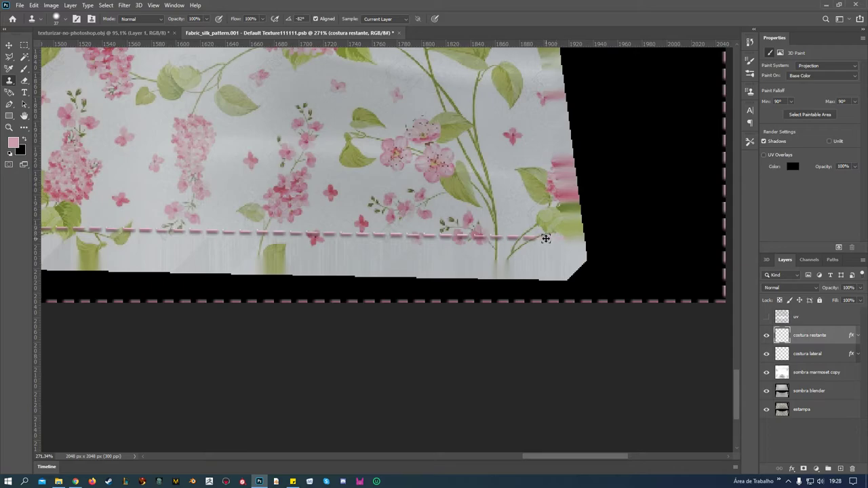
left_click(545, 238)
scroll(464, 312, "down", 1)
scroll(495, 313, "down", 2)
scroll(543, 315, "down", 2)
Step: Close the Fabric_silk_pattern texture document, choosing Yes to save changes
scroll(591, 317, "down", 1)
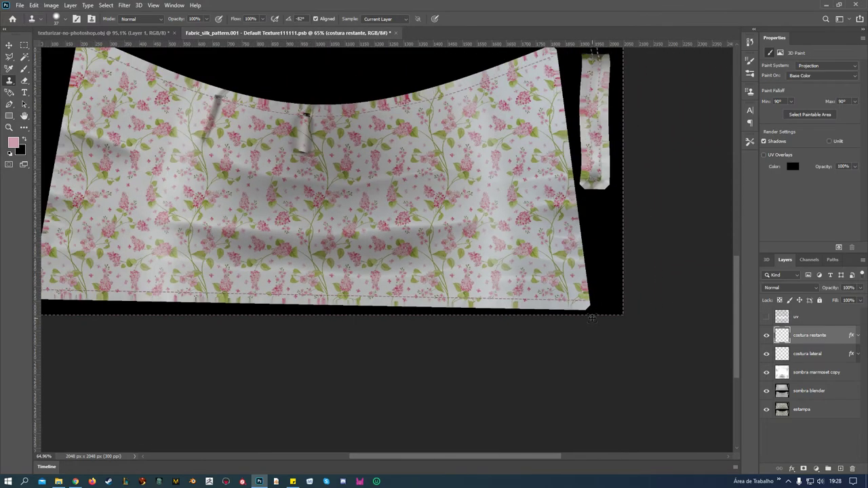
scroll(592, 317, "down", 1)
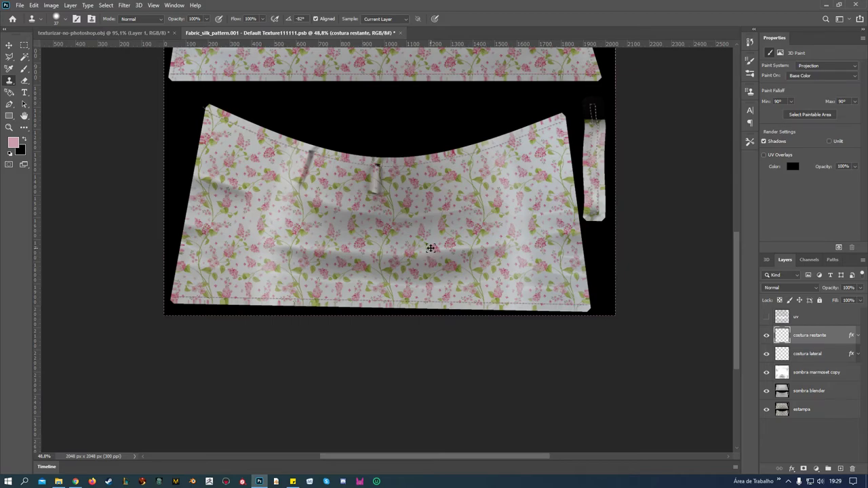
left_click_drag(736, 281, 744, 205)
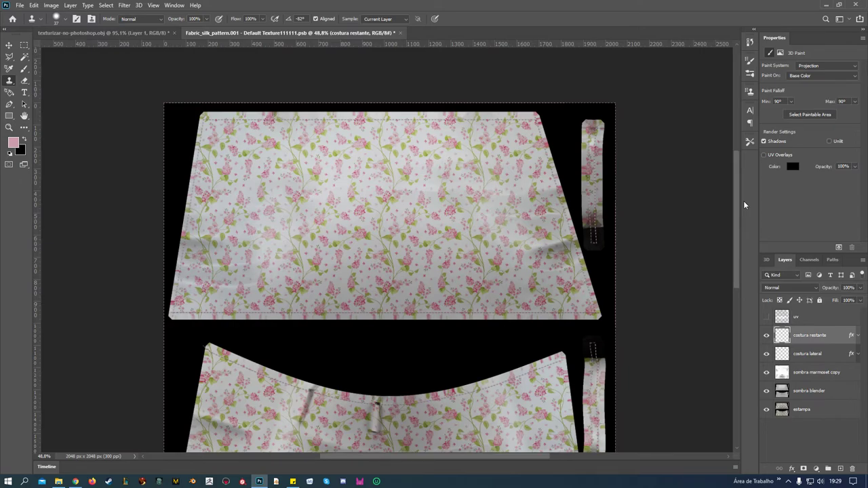
left_click(401, 33)
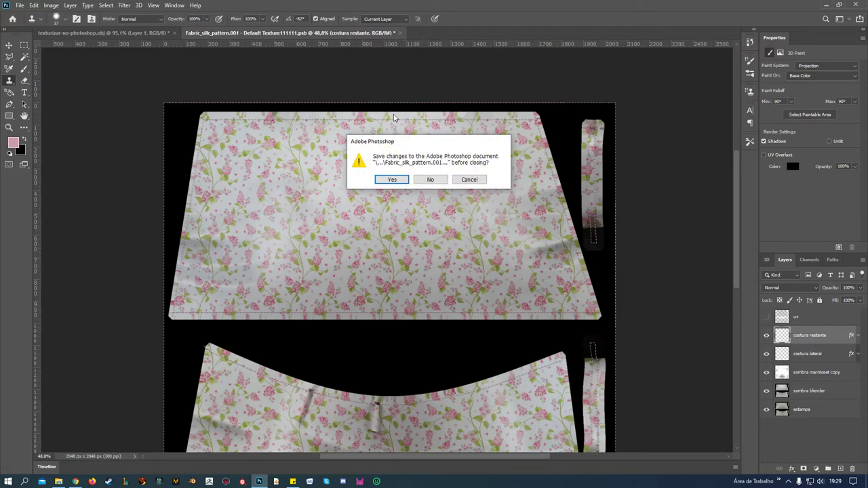
left_click(391, 180)
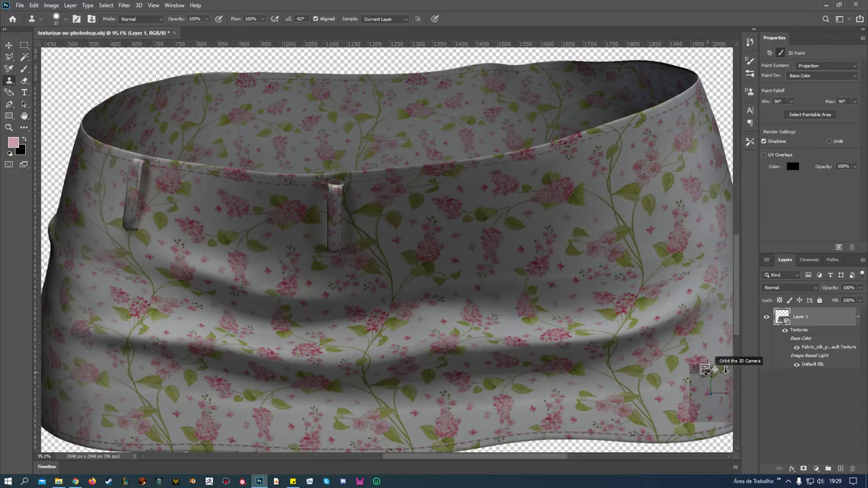
mouse_move(726, 369)
left_mouse_down()
mouse_move(668, 377)
mouse_move(668, 365)
mouse_move(667, 375)
mouse_move(576, 371)
mouse_move(586, 367)
left_mouse_up()
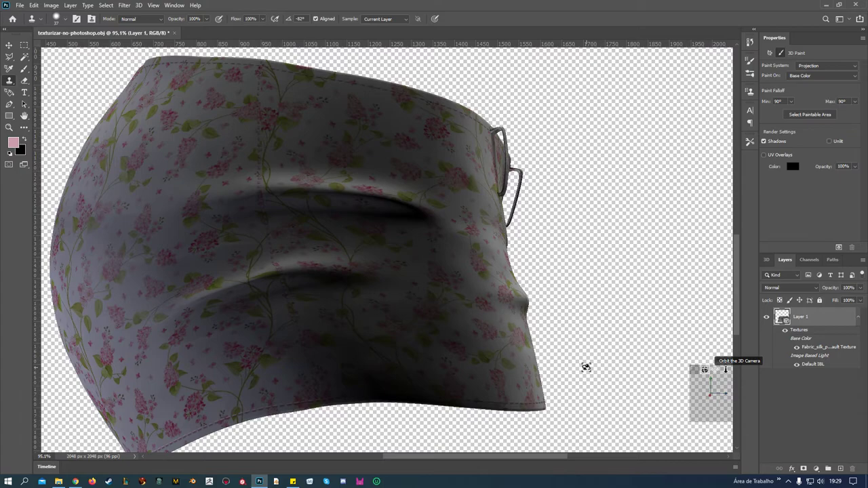
mouse_move(586, 367)
left_mouse_down()
mouse_move(676, 368)
mouse_move(581, 376)
mouse_move(544, 367)
left_mouse_up()
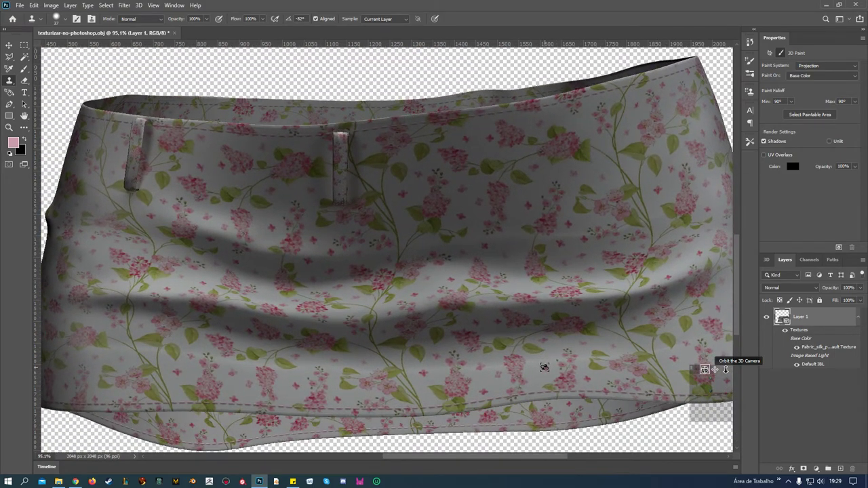
scroll(443, 326, "down", 3)
scroll(475, 328, "up", 1)
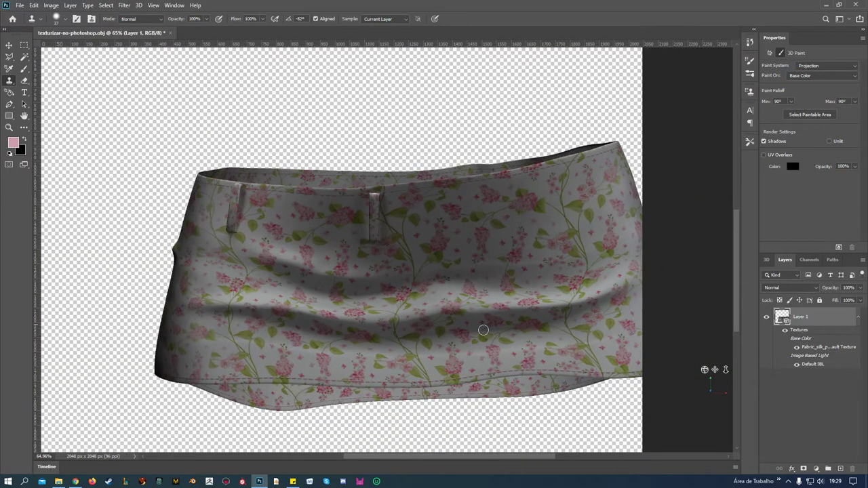
left_click_drag(712, 366, 710, 360)
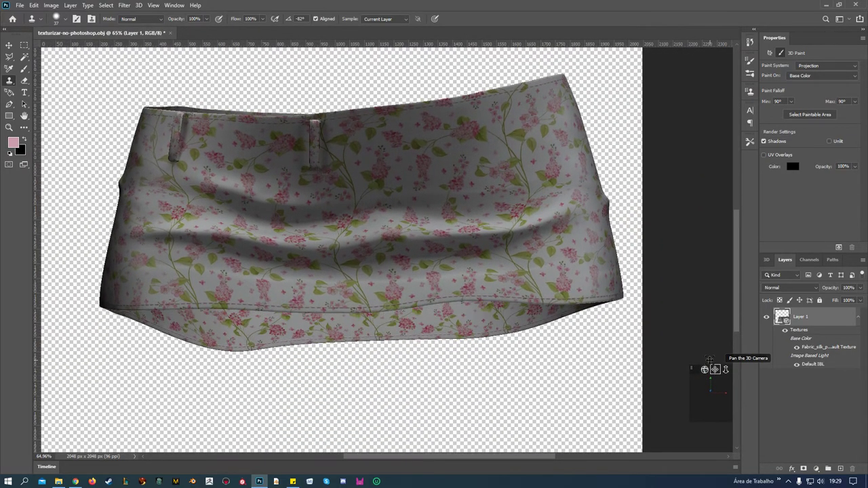
scroll(442, 299, "down", 1)
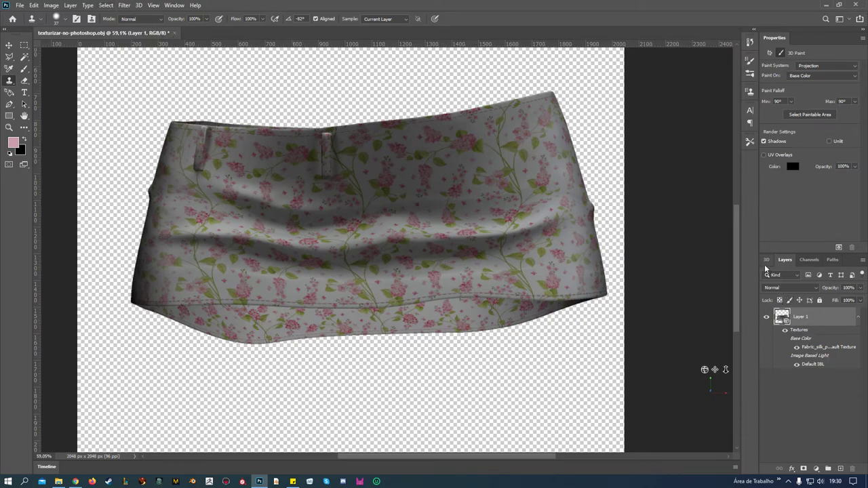
Step: Open the textura-saia material's Base Color texture for editing
left_click(766, 260)
left_click(807, 324)
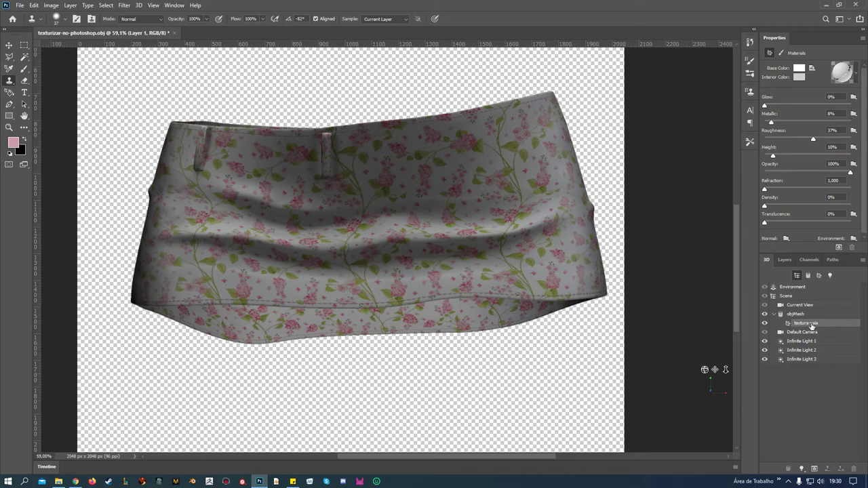
left_click(812, 69)
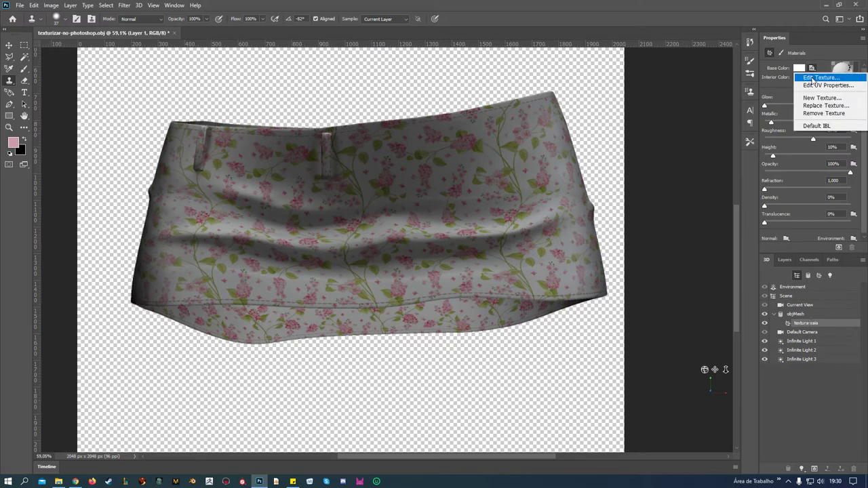
left_click(821, 77)
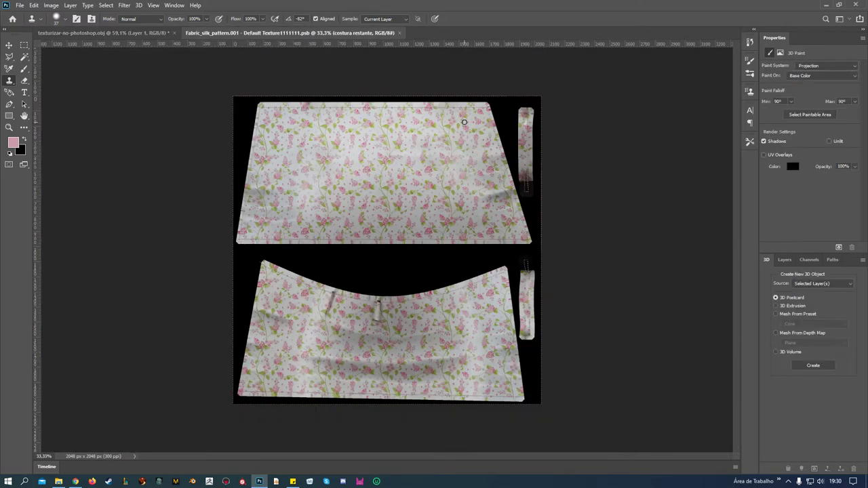
Step: Save the texture as JPEG 'floral-com-costura' in bake-blender at quality 12
left_click(19, 5)
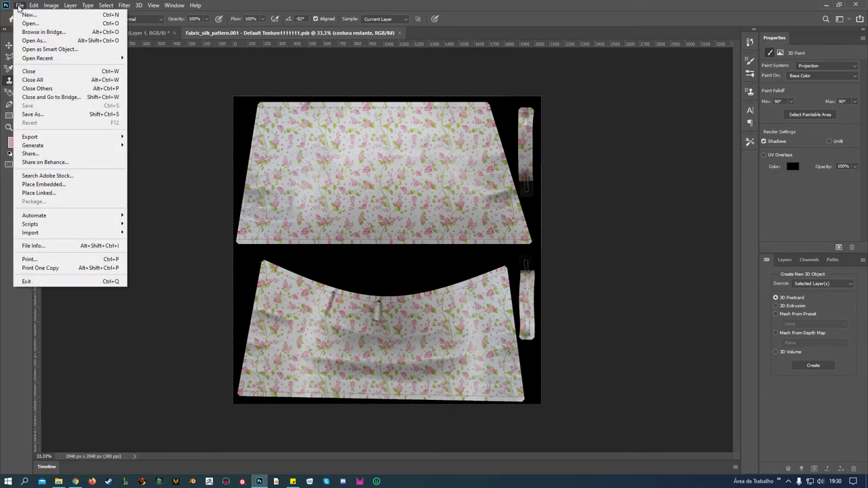
left_click(43, 115)
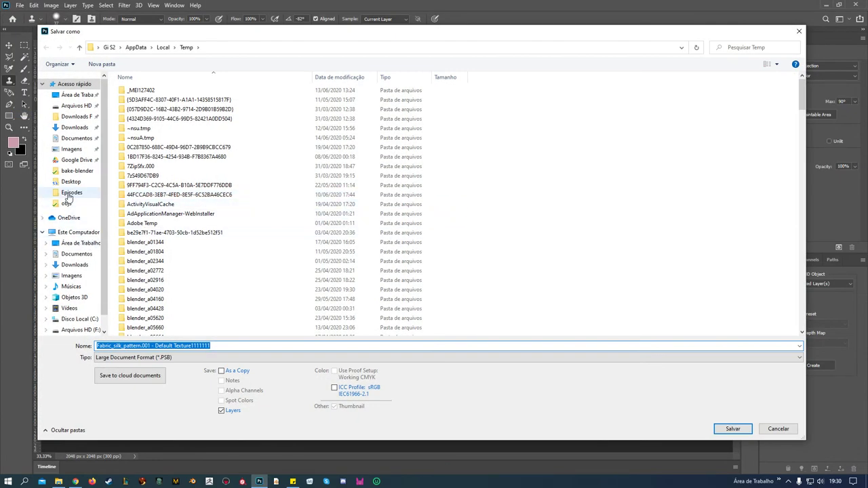
mouse_move(70, 179)
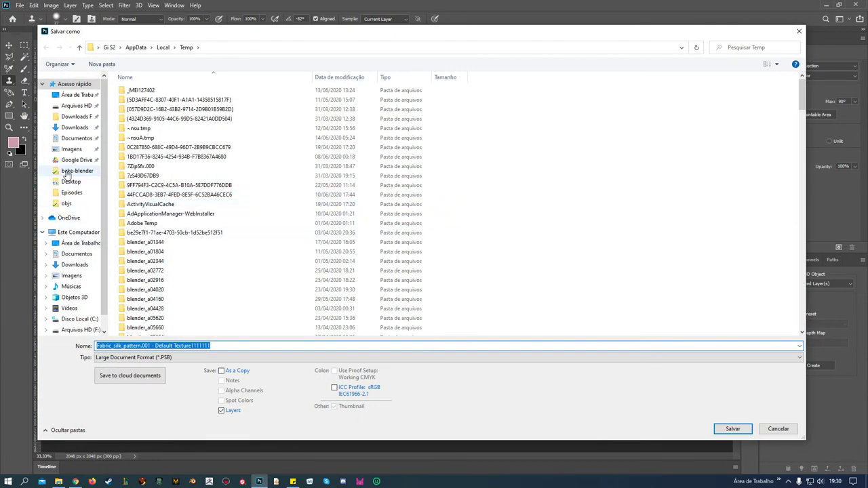
left_click(72, 170)
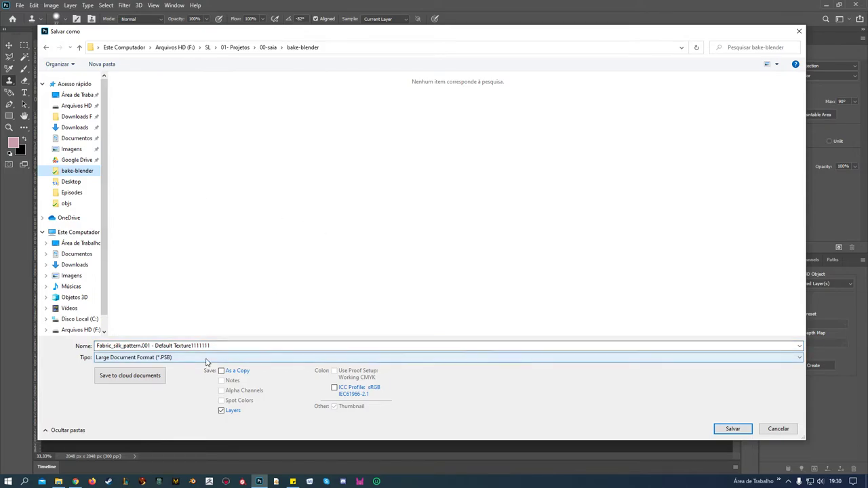
left_click(204, 357)
left_click(183, 267)
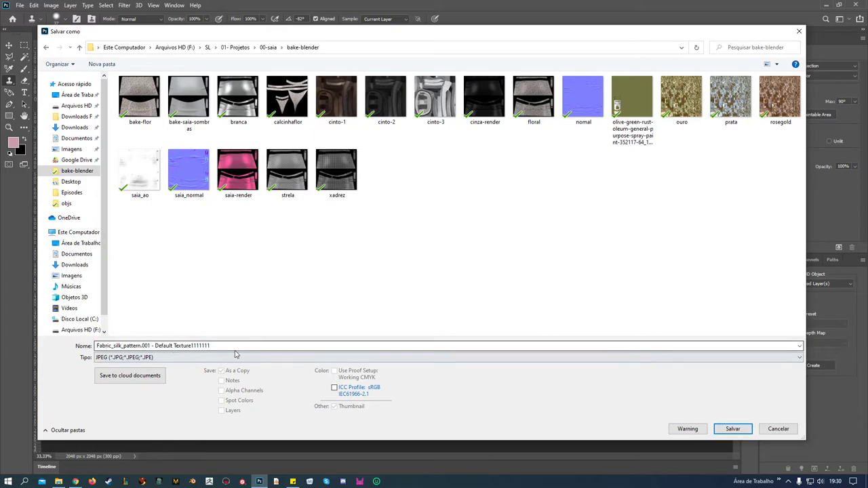
left_click(235, 352)
type("f")
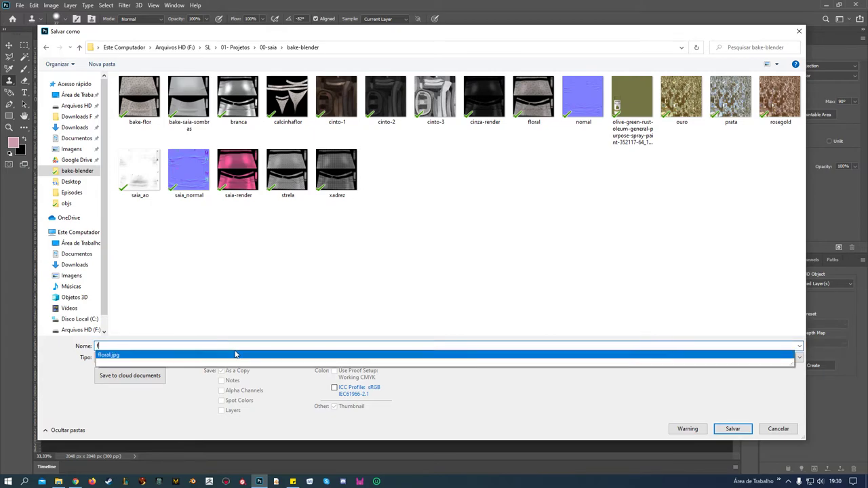
type("loral-com-costura")
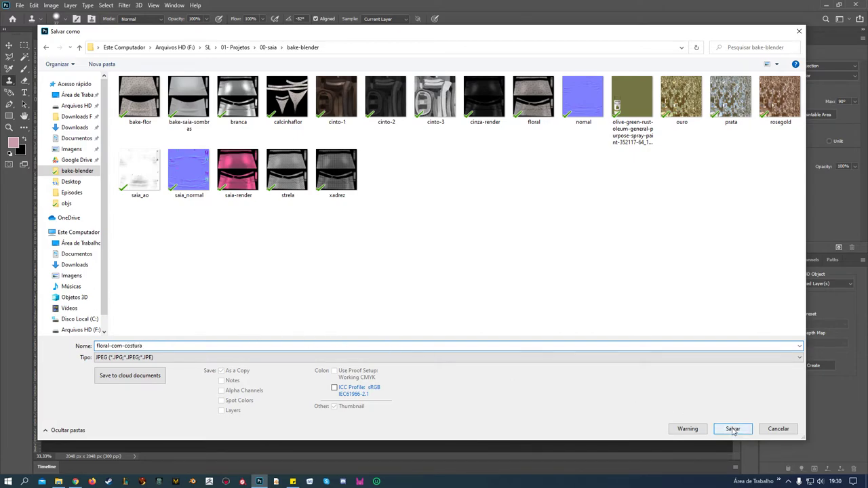
left_click(734, 430)
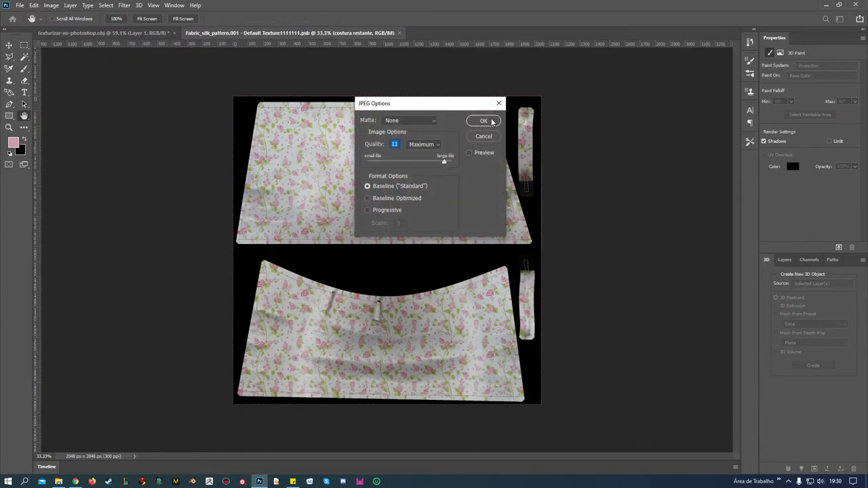
left_click_drag(445, 162, 452, 162)
left_click(482, 121)
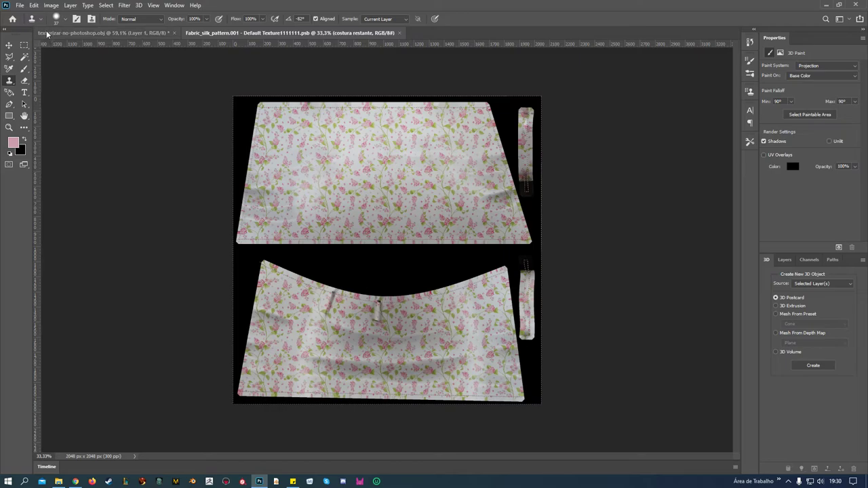
Step: Close the texture and skirt documents, saving over saia-para-tutorial.psd in Photoshop format
left_click(399, 33)
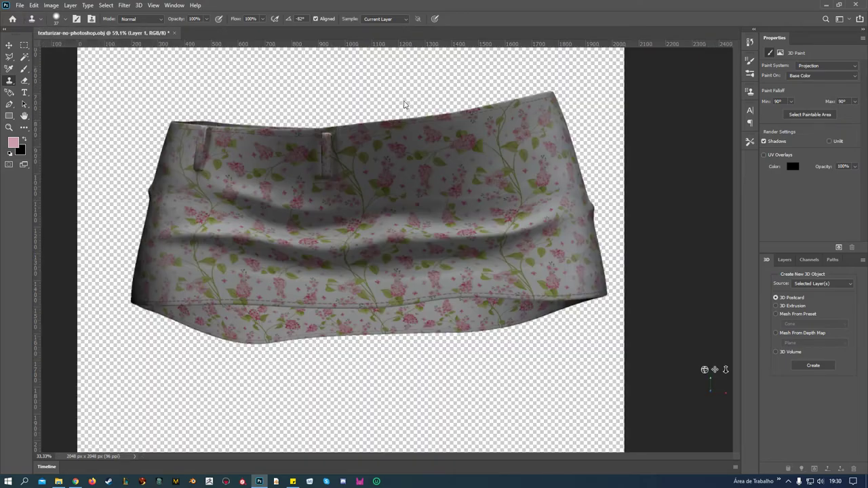
left_click(175, 33)
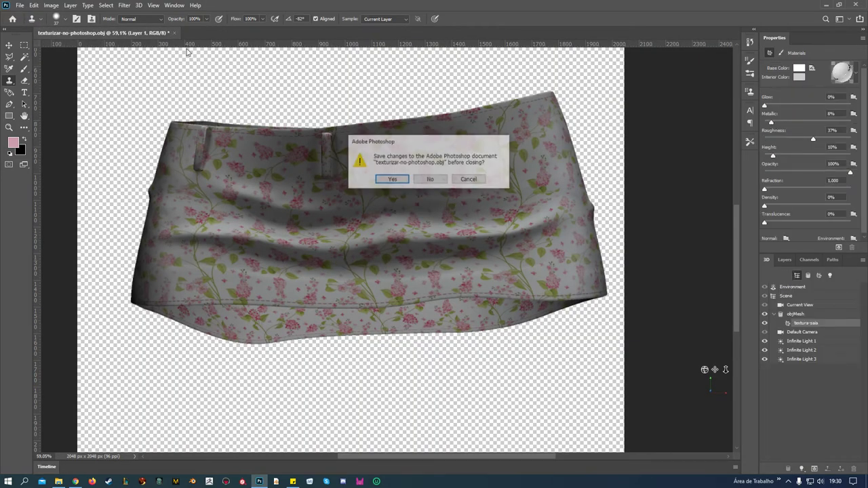
left_click(392, 179)
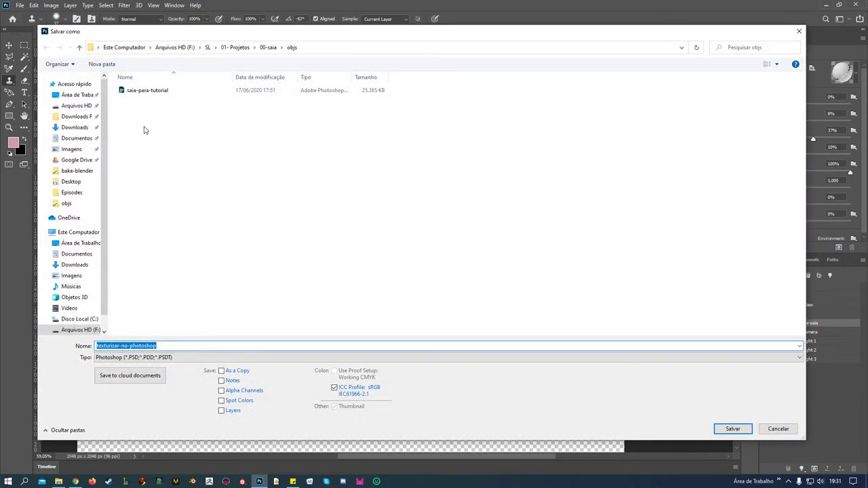
left_click(143, 90)
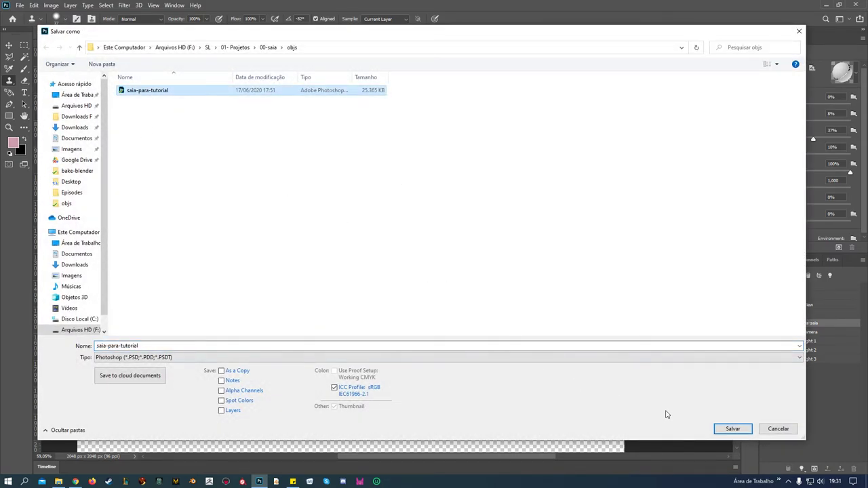
left_click(734, 430)
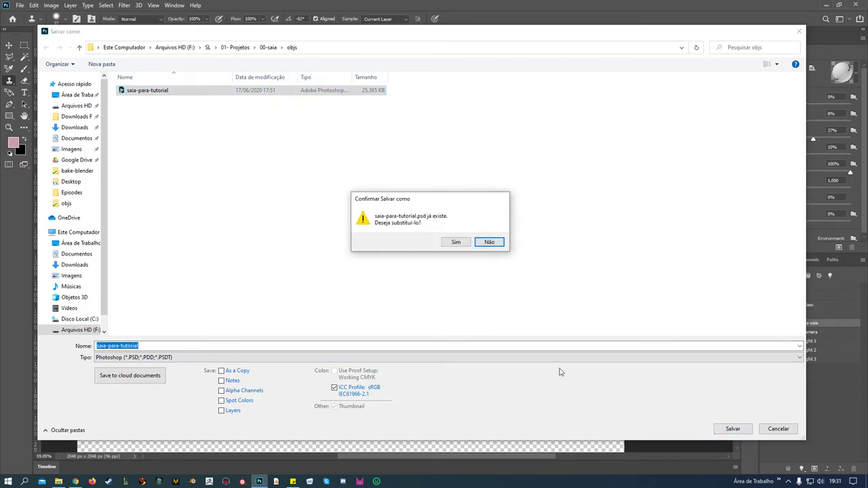
left_click(458, 242)
left_click(531, 138)
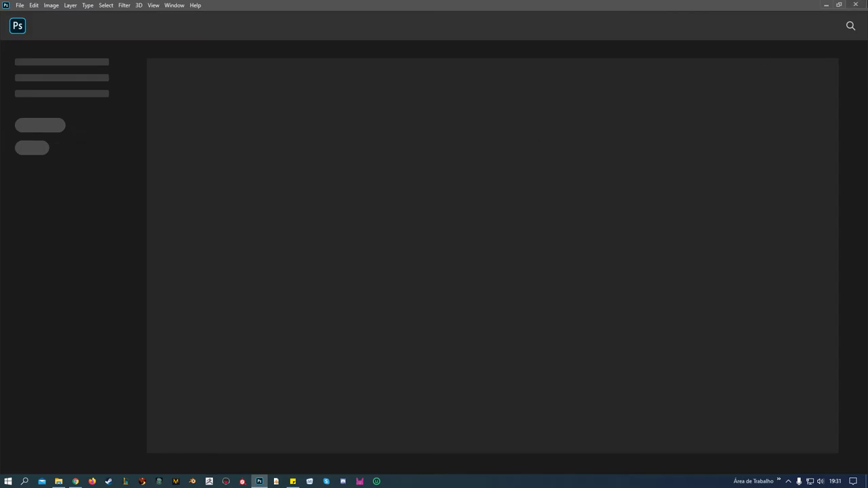
Step: Browse the Open dialog to the 01- Projetos > 02-bearshorts project folder
left_click(19, 5)
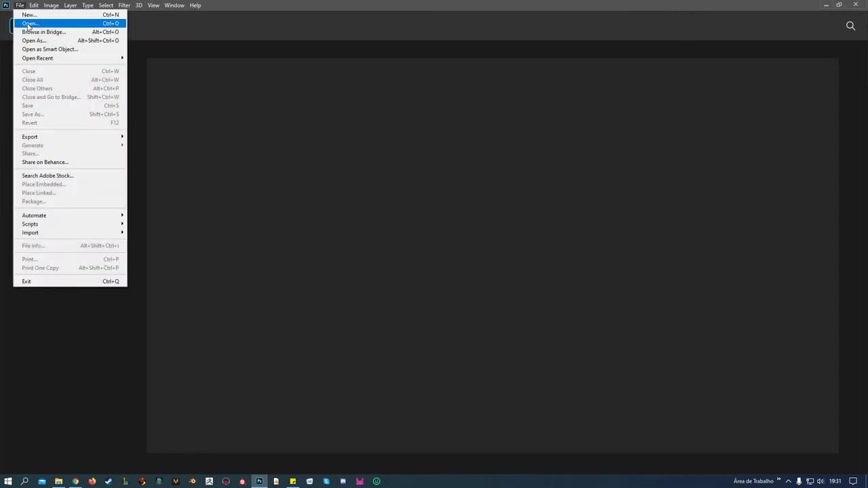
left_click(28, 24)
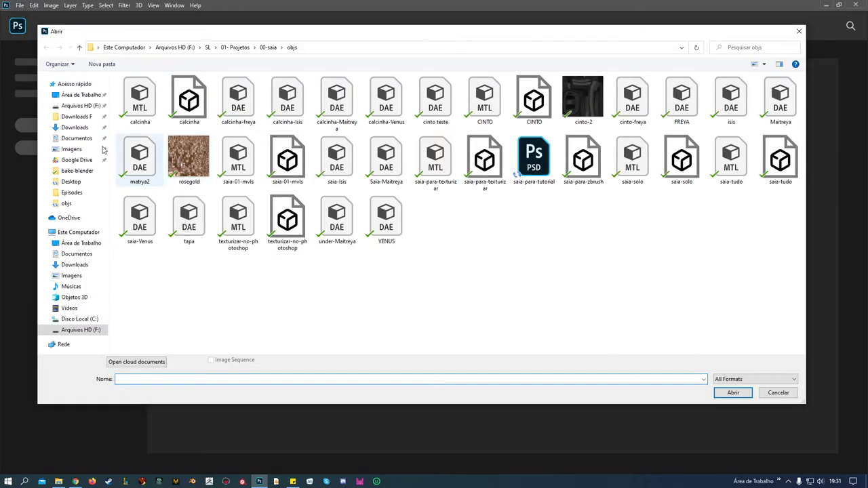
left_click(208, 47)
double_click(135, 103)
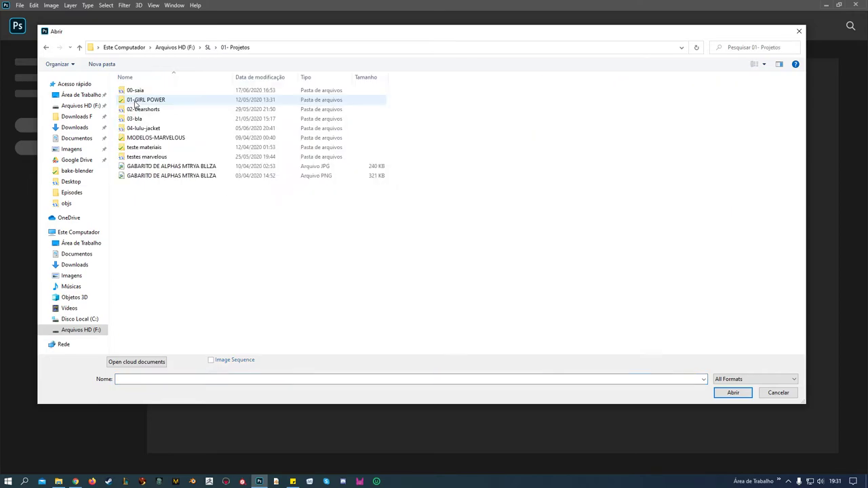
double_click(160, 110)
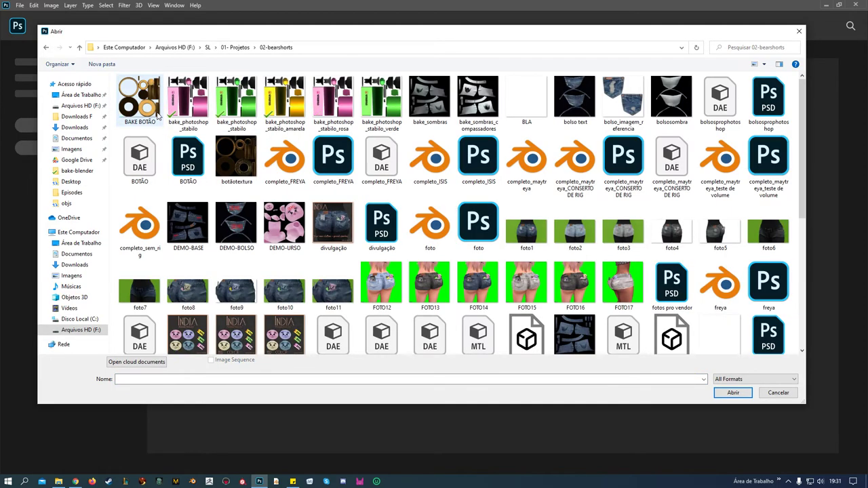
Step: Find and open the texturizar_photoshop file
scroll(430, 231, "down", 3)
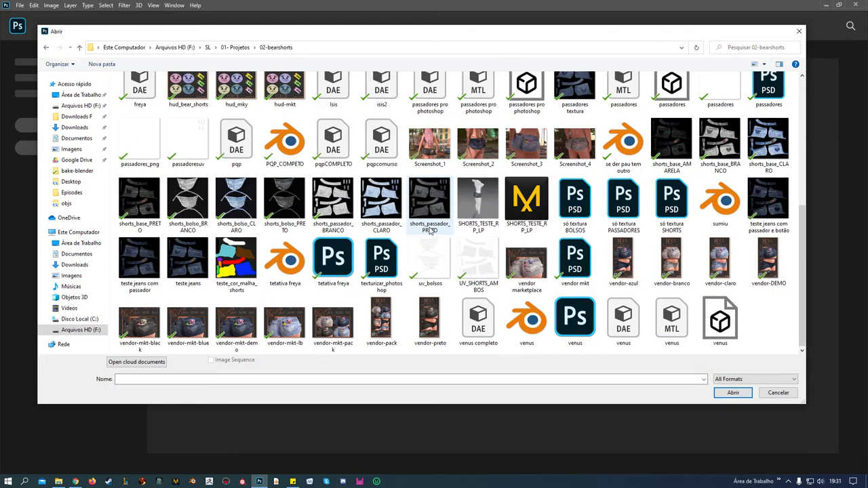
scroll(221, 193, "up", 3)
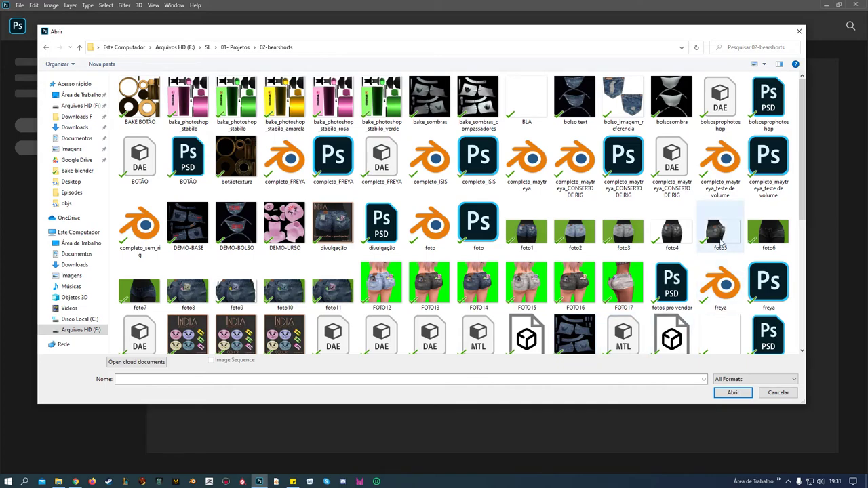
scroll(718, 284, "down", 2)
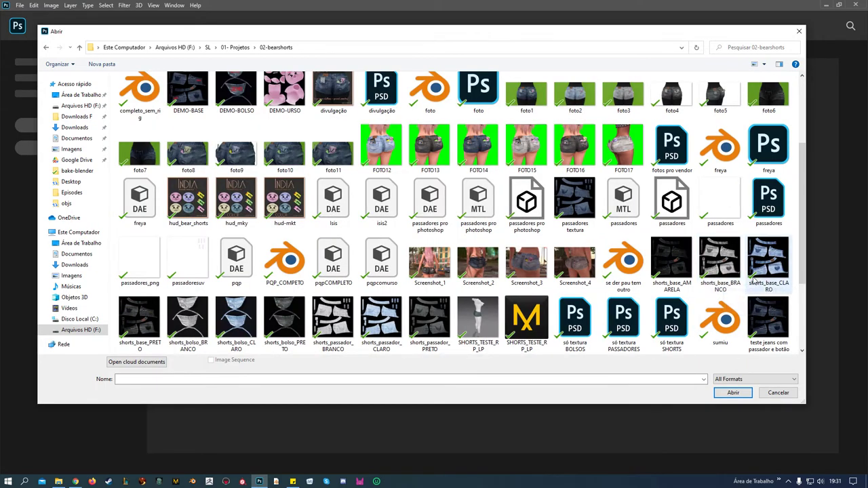
scroll(719, 301, "up", 2)
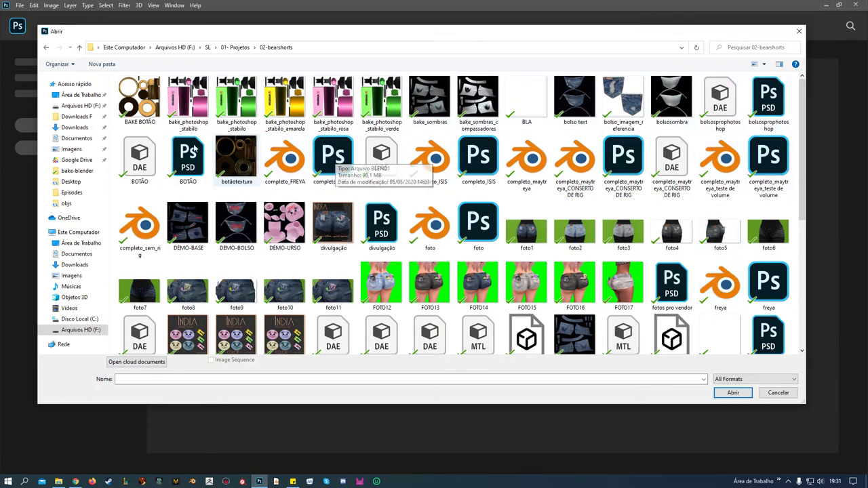
scroll(692, 258, "down", 3)
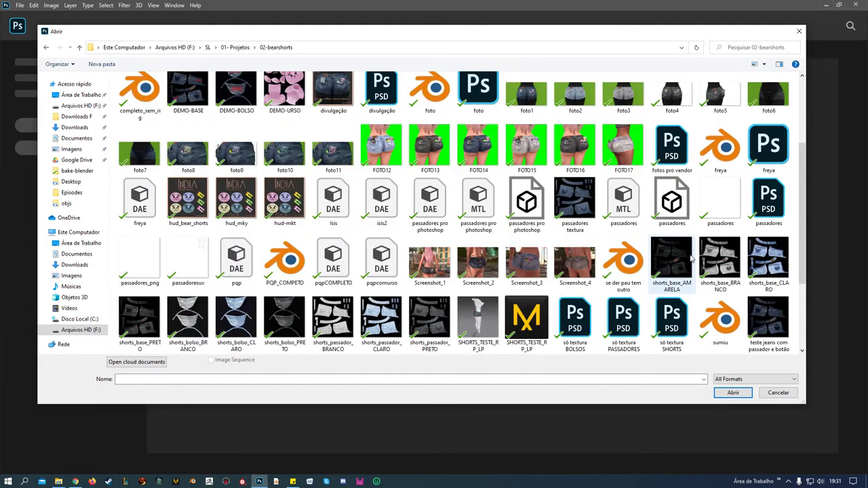
scroll(691, 258, "down", 3)
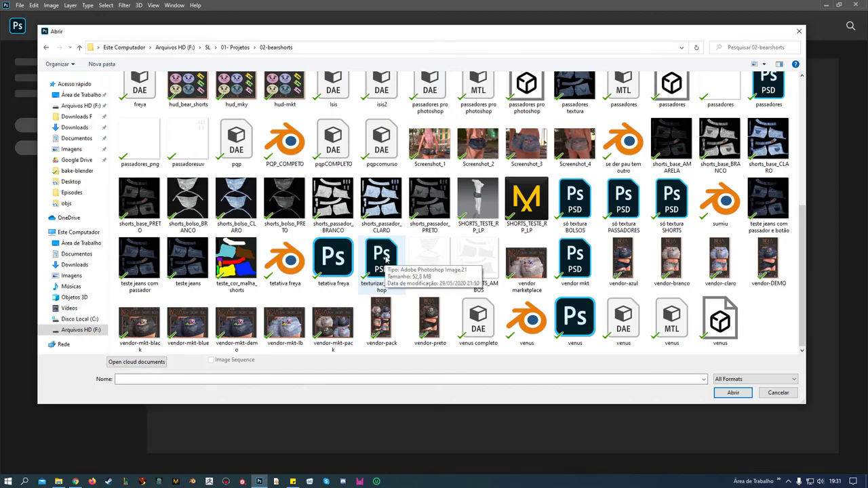
left_click(384, 259)
double_click(382, 263)
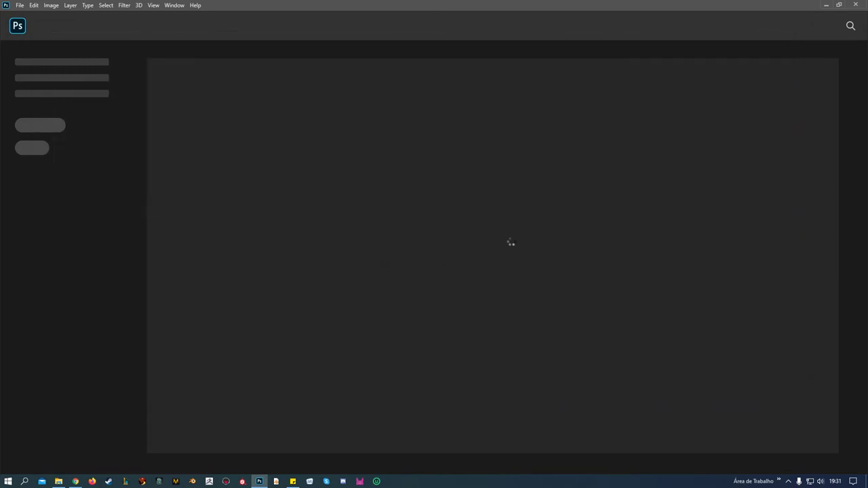
Step: Zoom in on the shorts and open Material_002-material's Base Color texture for editing
key("ctrl+plus")
key("ctrl+plus")
key("ctrl+plus")
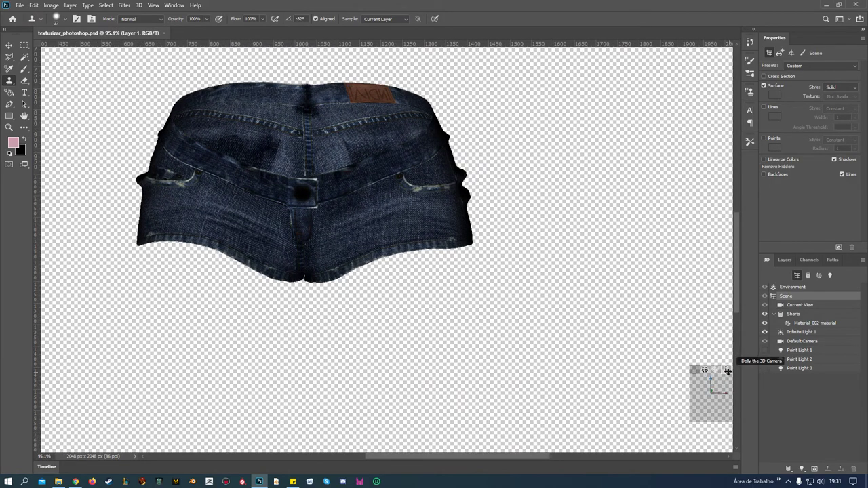
left_click_drag(726, 370, 733, 375)
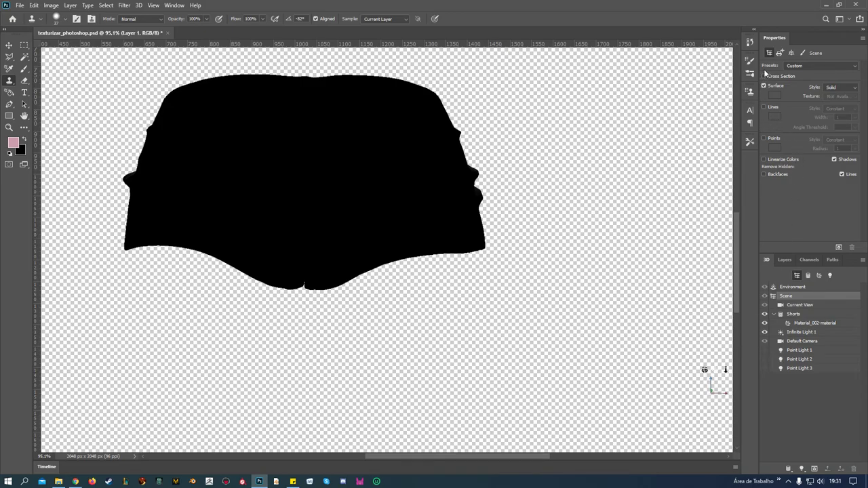
left_click(798, 316)
left_click(806, 324)
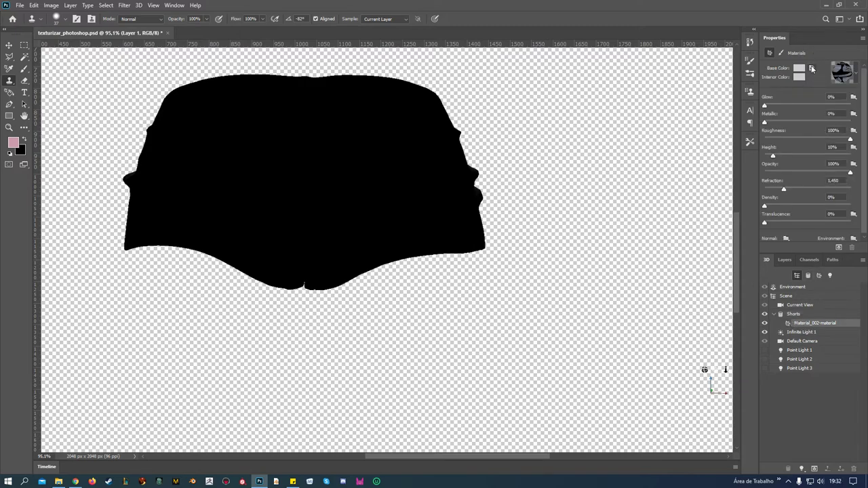
left_click(811, 69)
left_click(811, 77)
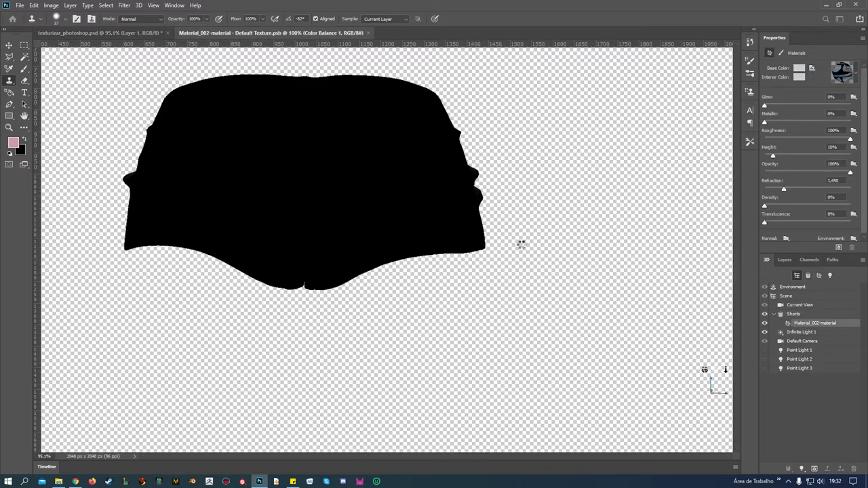
key("ctrl+0")
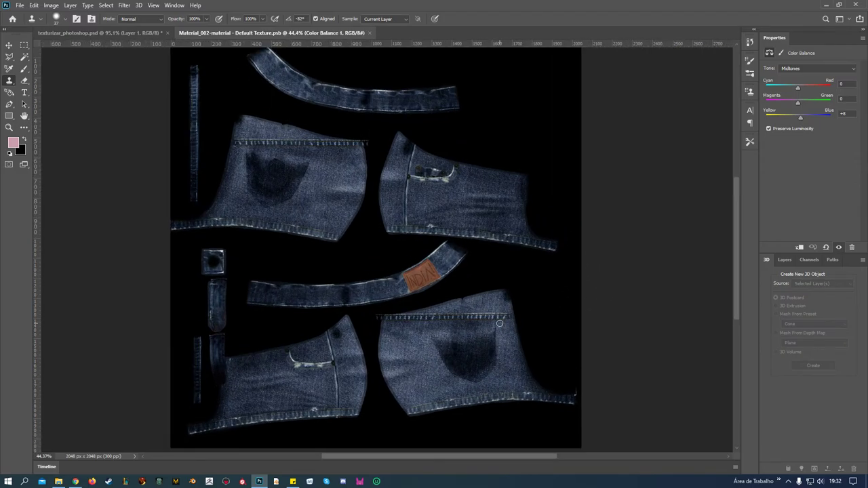
scroll(499, 323, "up", 2)
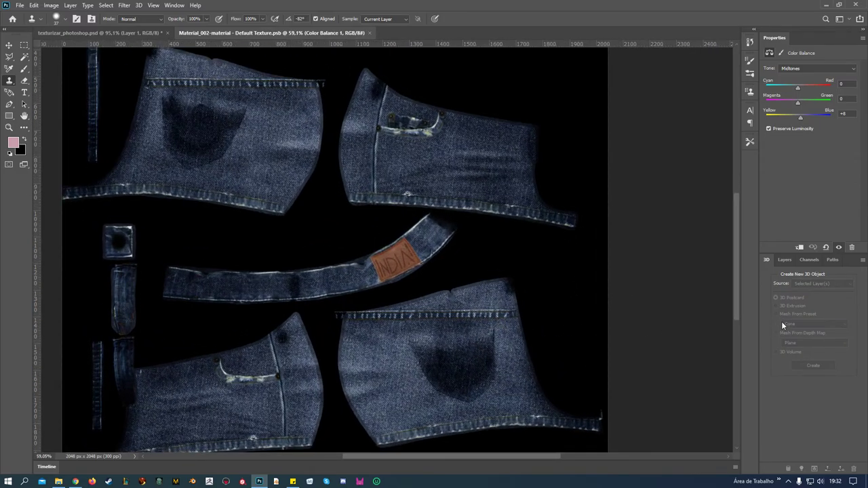
left_click(785, 260)
scroll(814, 353, "down", 5)
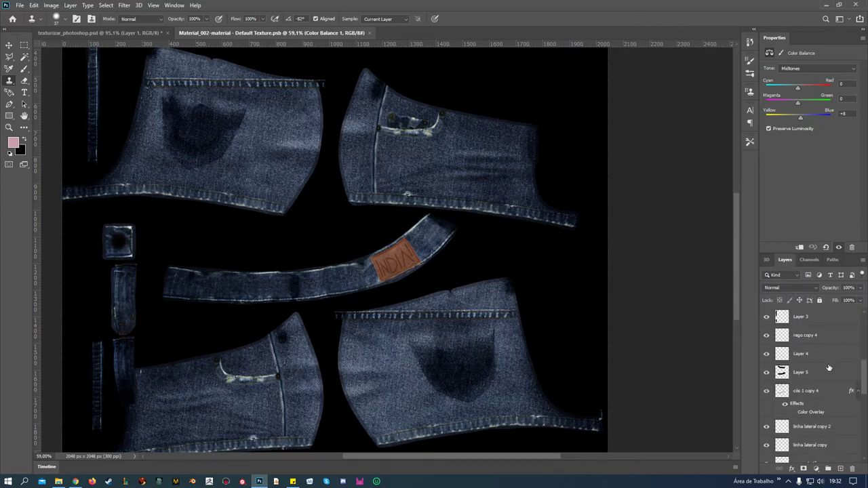
scroll(829, 367, "down", 3)
scroll(828, 367, "down", 3)
scroll(828, 367, "down", 2)
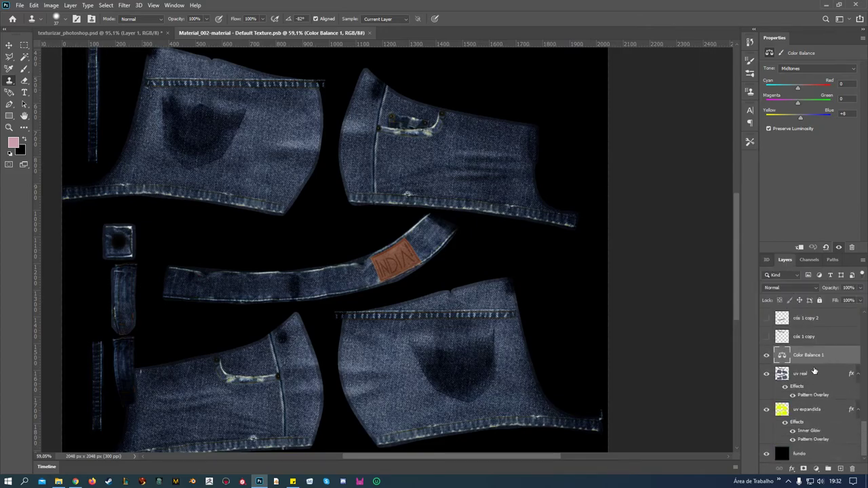
left_click(767, 374)
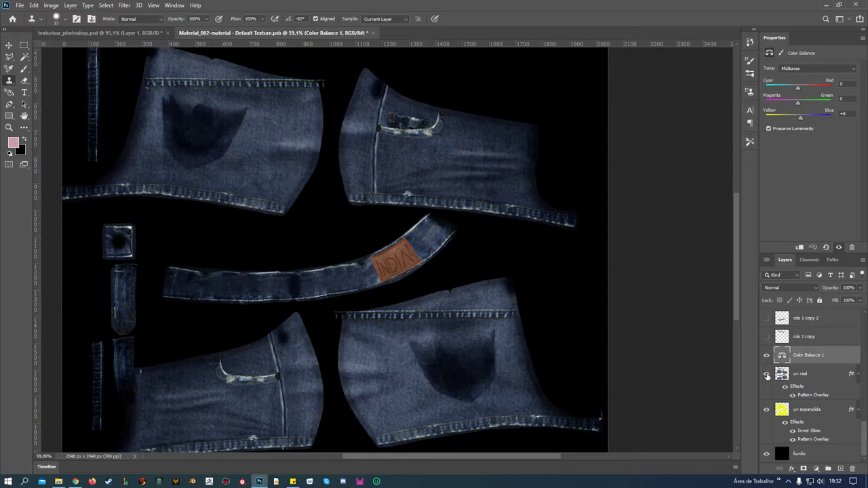
left_click(767, 375)
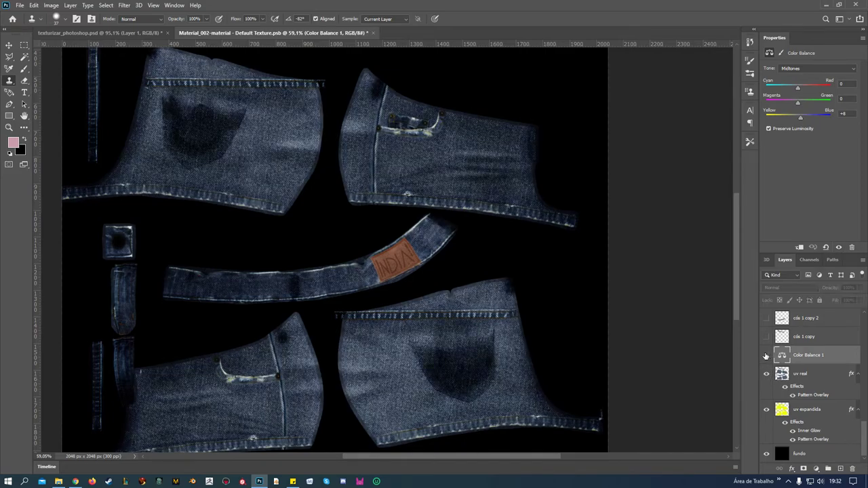
scroll(798, 364, "up", 1)
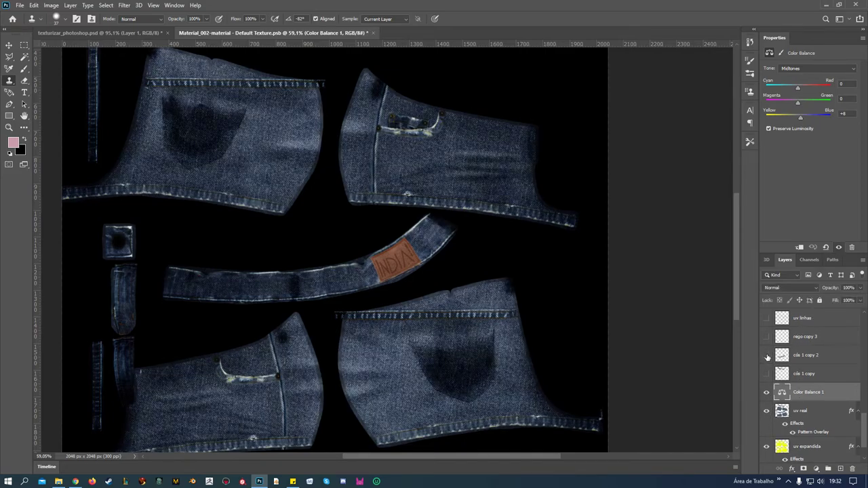
left_click(766, 355)
left_click(766, 337)
left_click(766, 337)
left_click(767, 337)
scroll(772, 354, "down", 2)
scroll(772, 354, "down", 2)
scroll(772, 354, "down", 2)
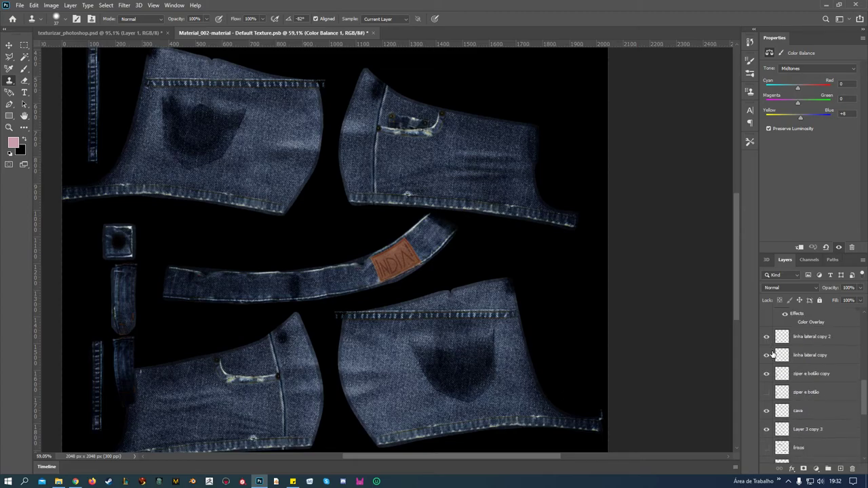
scroll(772, 354, "up", 1)
scroll(771, 354, "up", 2)
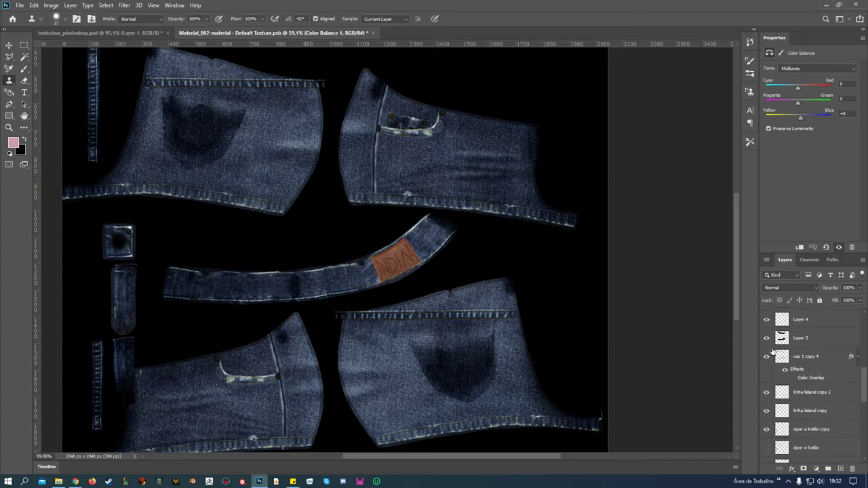
left_click(766, 357)
left_click(767, 357)
left_click(767, 357)
left_click(766, 356)
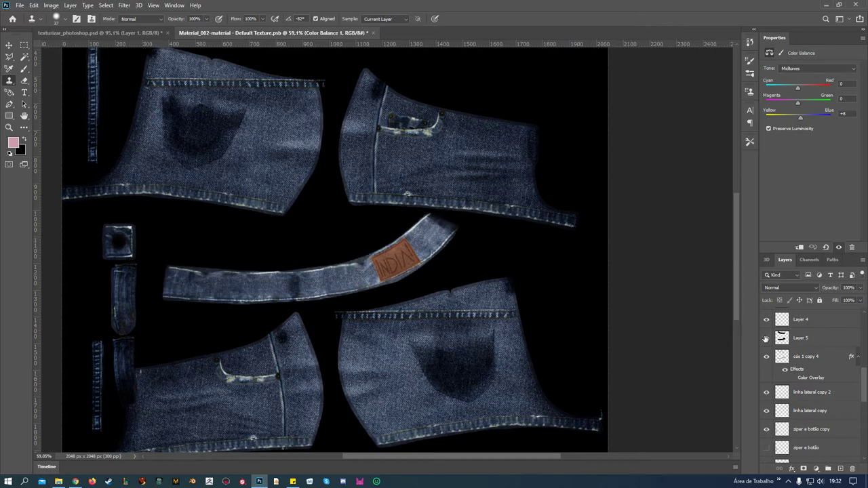
left_click(766, 338)
left_click(766, 339)
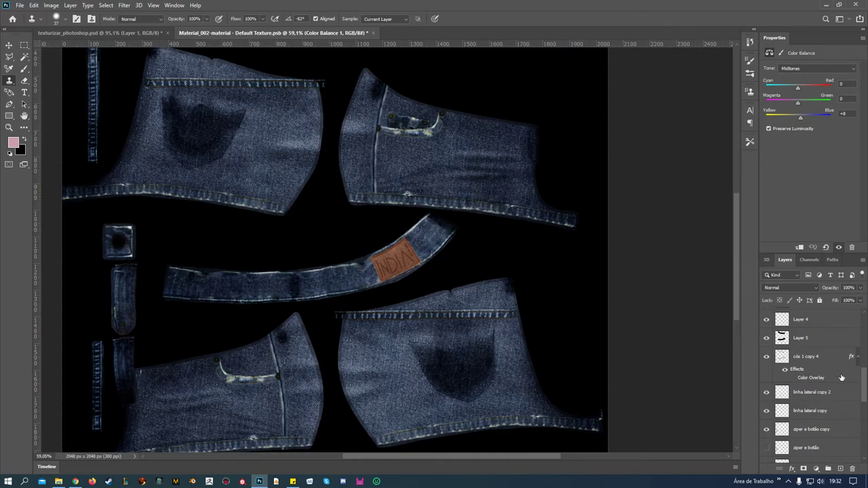
scroll(833, 377, "up", 2)
scroll(833, 377, "up", 3)
scroll(832, 377, "up", 2)
scroll(814, 373, "up", 2)
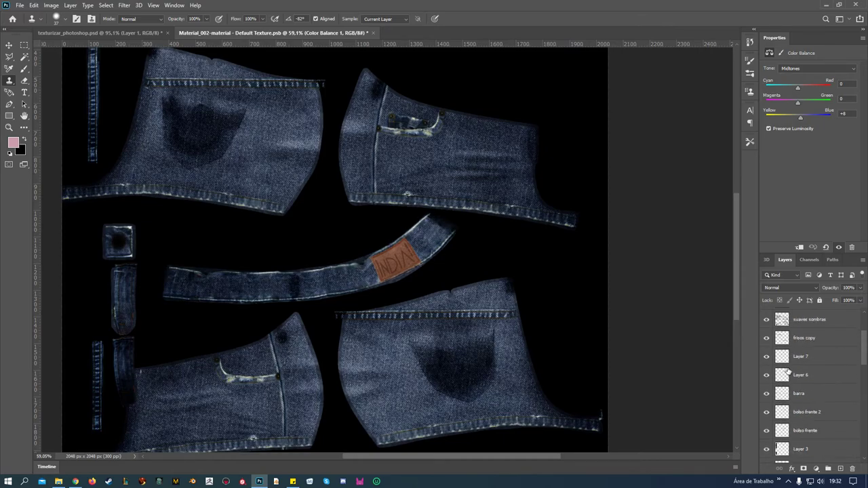
scroll(788, 366, "up", 2)
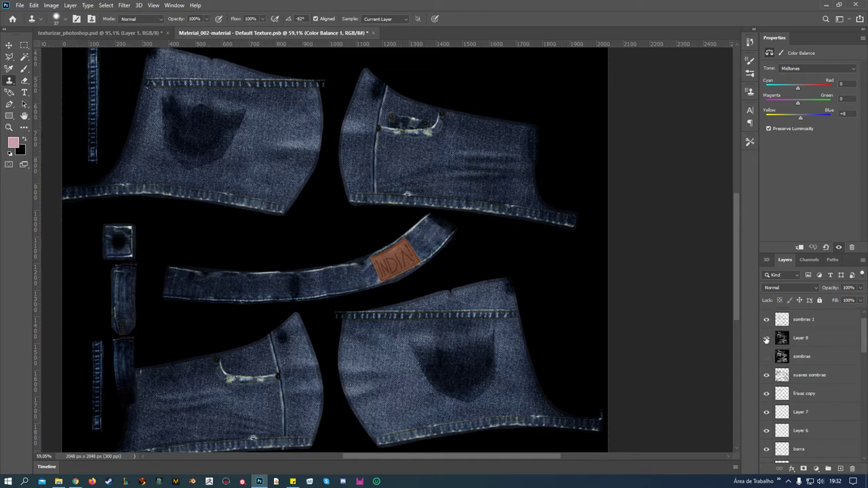
left_click(766, 355)
left_click(767, 339)
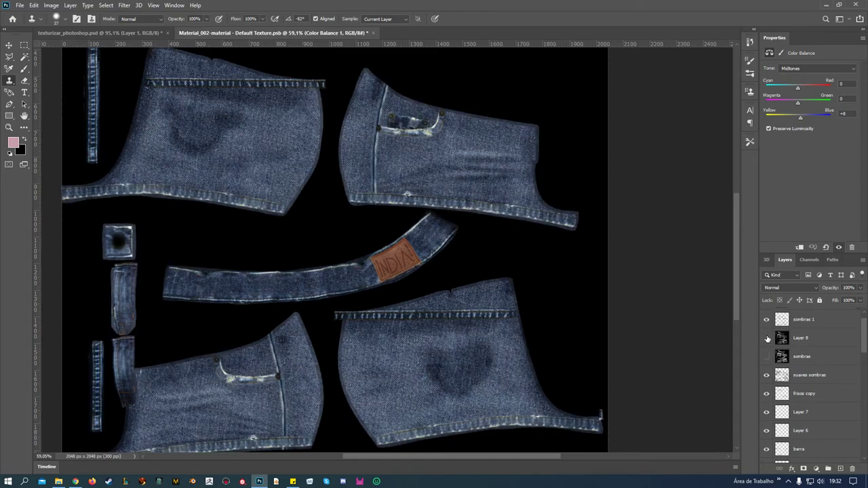
left_click(767, 338)
left_click(766, 338)
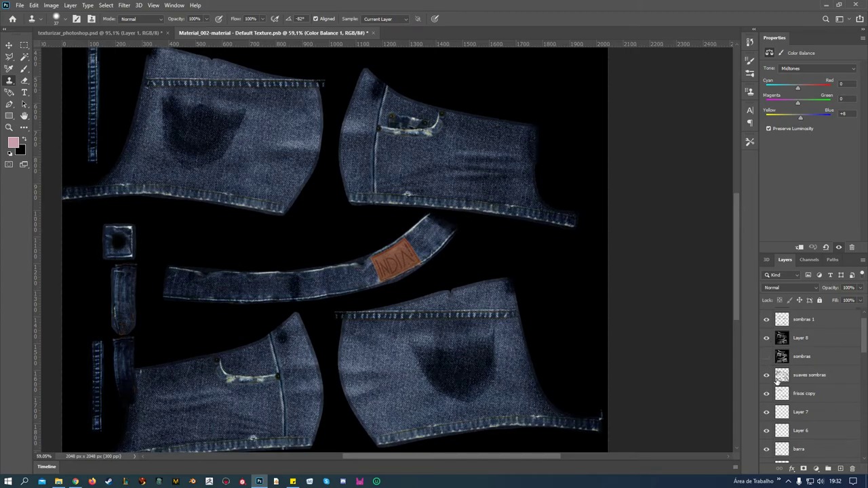
left_click(766, 376)
left_click(767, 376)
left_click(767, 376)
left_click(373, 32)
Step: Save and close both denim texturizar documents
left_click(395, 176)
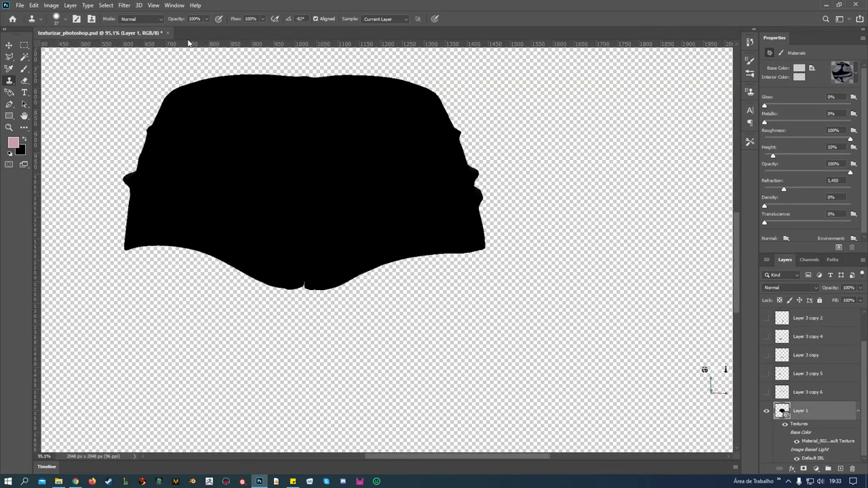
left_click(170, 32)
left_click(388, 179)
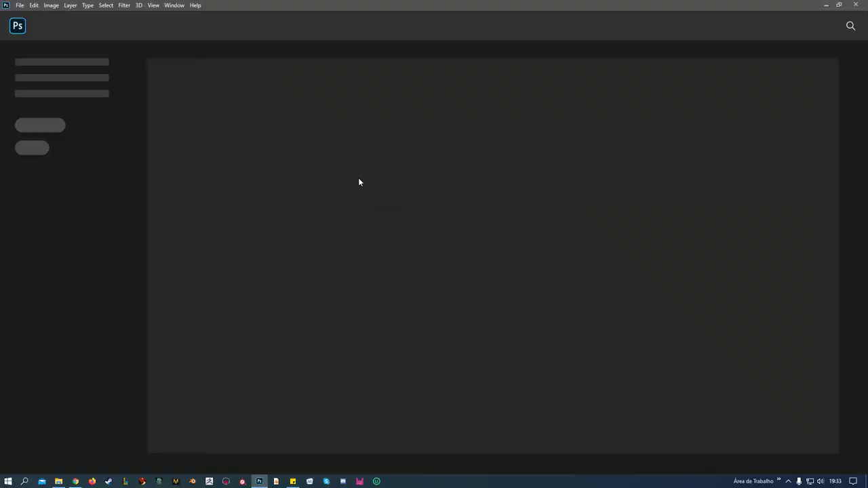
Step: Reopen saia-para-tutorial.psd from recent files and edit textura-saia's Base Color texture
left_click(19, 7)
mouse_move(38, 58)
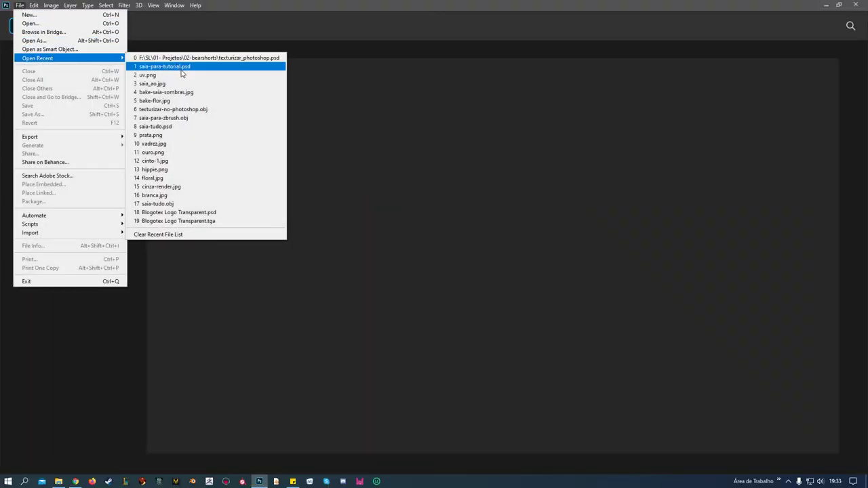
left_click(184, 67)
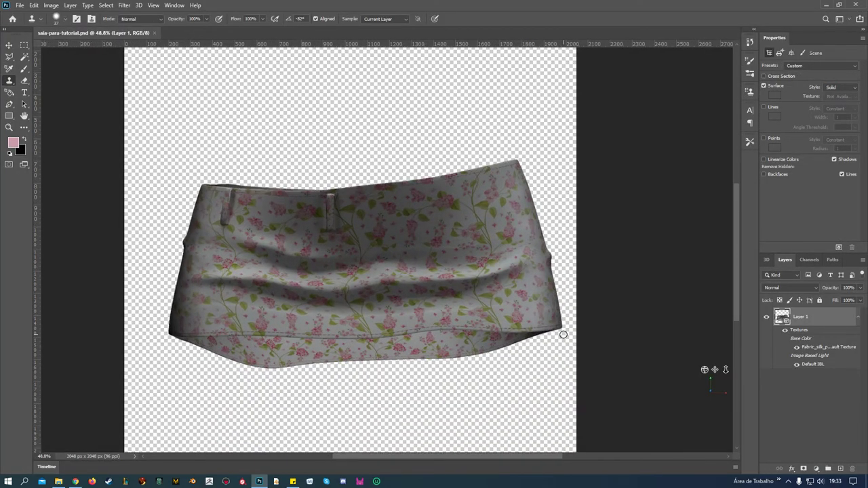
scroll(564, 336, "up", 2)
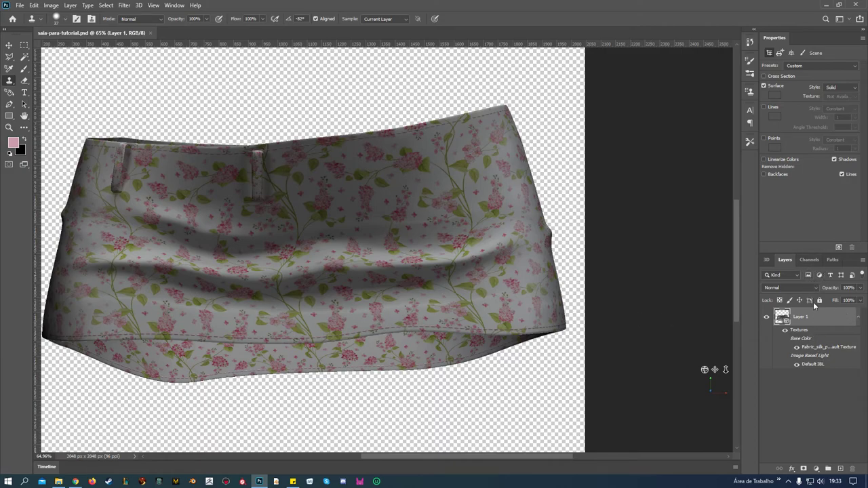
left_click(766, 260)
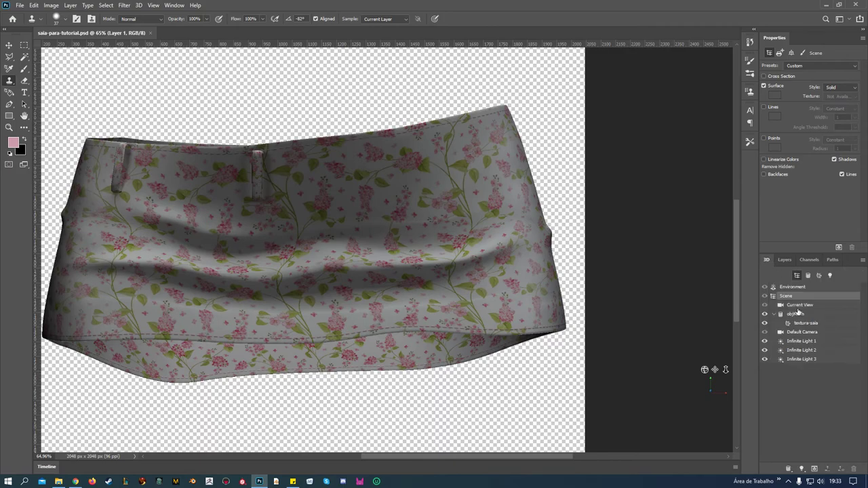
left_click(803, 327)
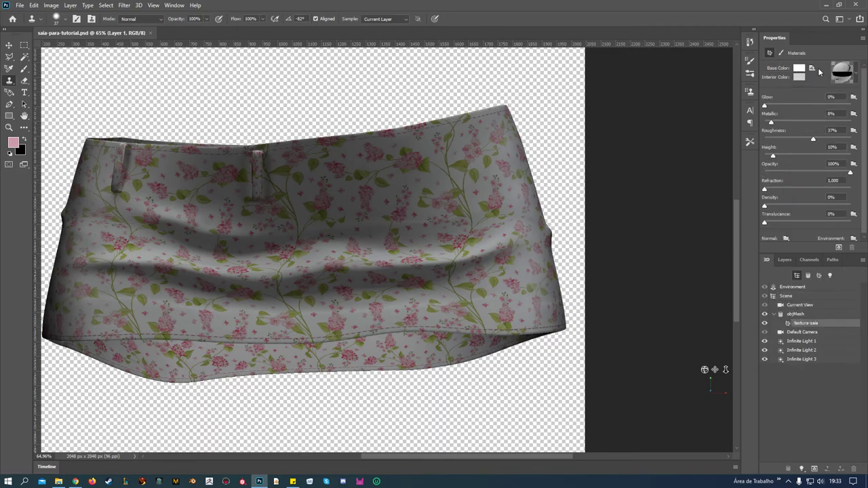
left_click(811, 70)
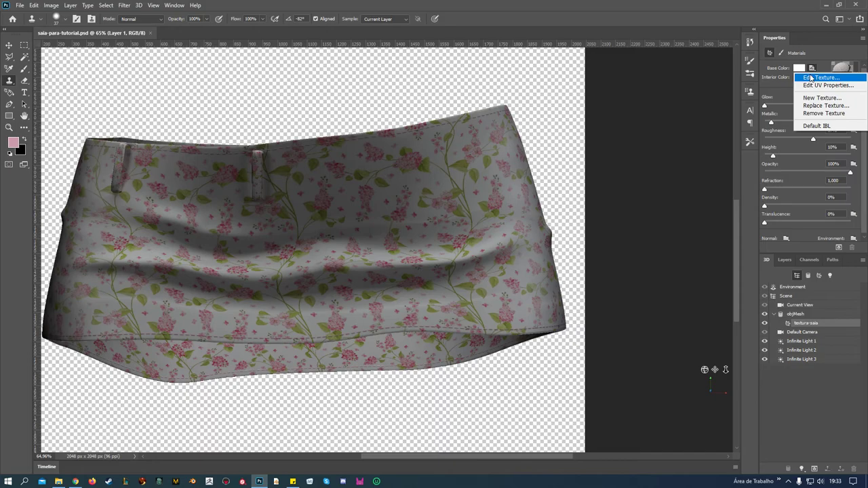
left_click(812, 74)
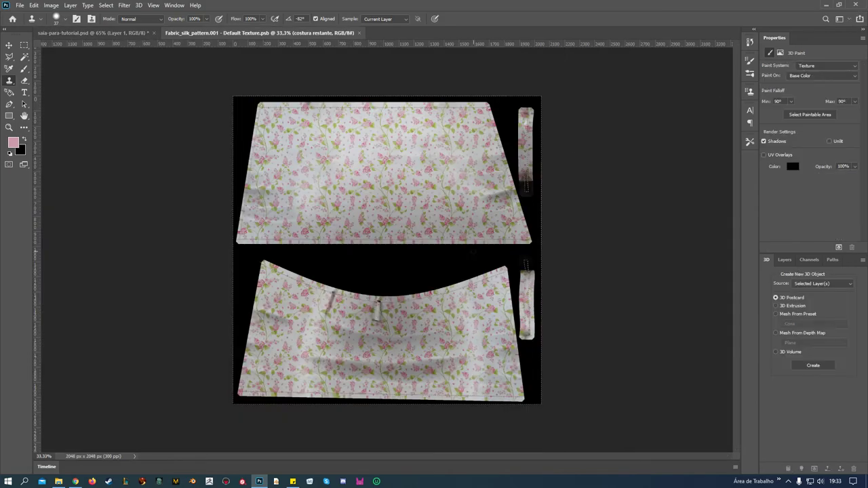
Step: Create a new layer above costura restante, rename it dobra, and dismiss the Clone Stamp error
scroll(502, 370, "up", 1)
scroll(501, 369, "up", 1)
scroll(501, 369, "down", 1)
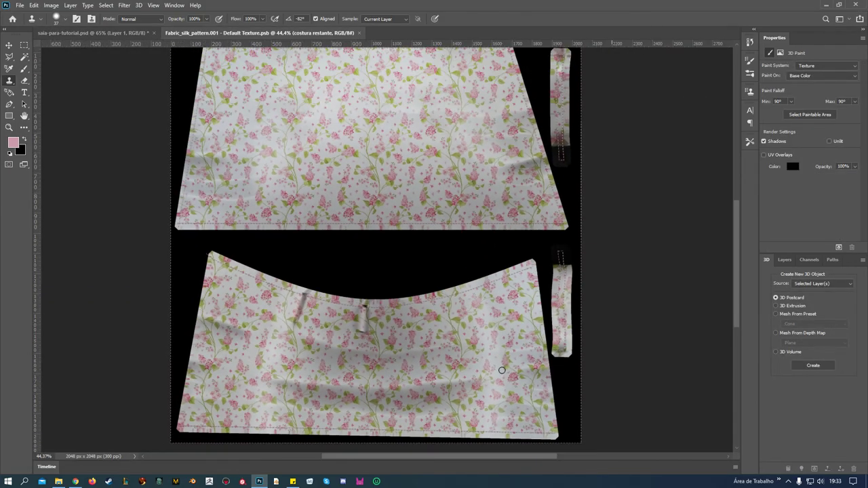
scroll(501, 369, "down", 1)
scroll(502, 368, "up", 1)
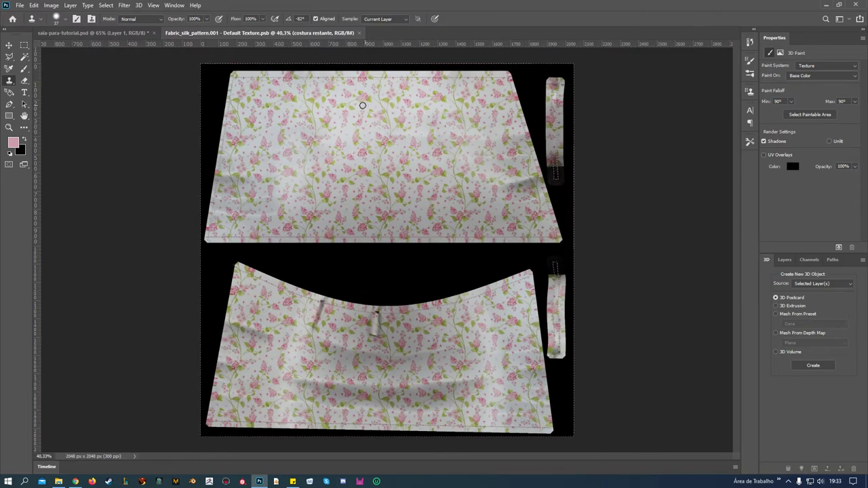
left_click(780, 260)
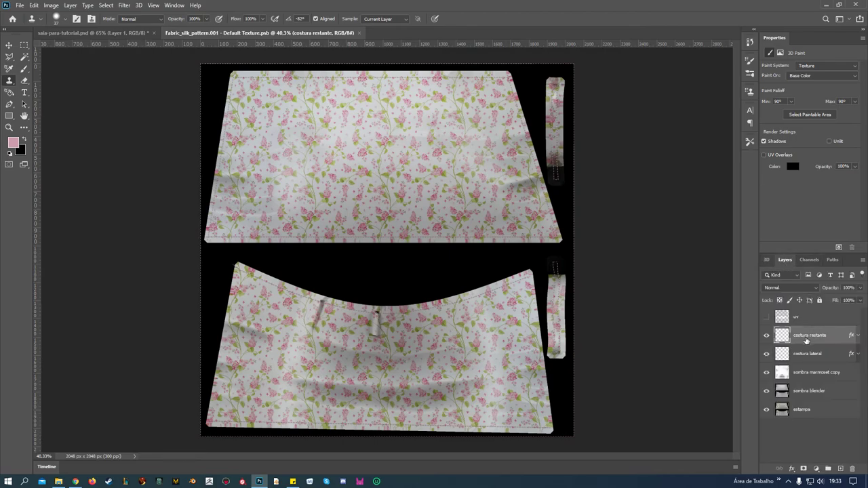
left_click(841, 469)
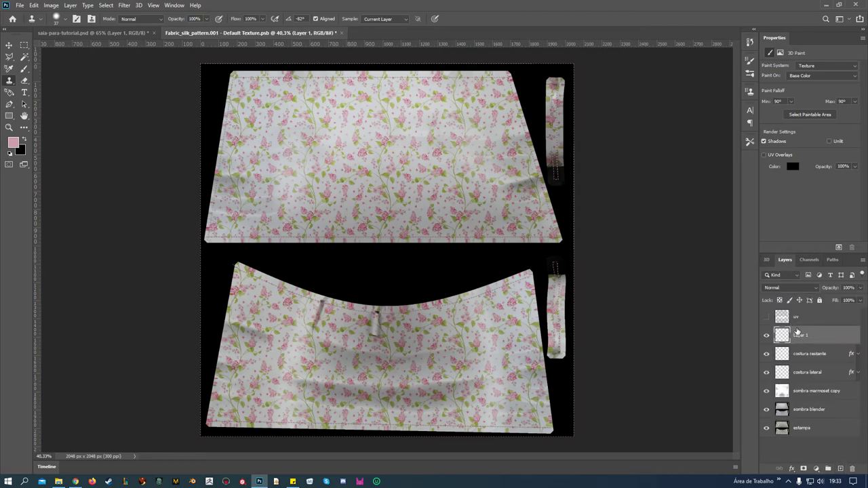
double_click(800, 335)
type("dobra")
left_click(675, 308)
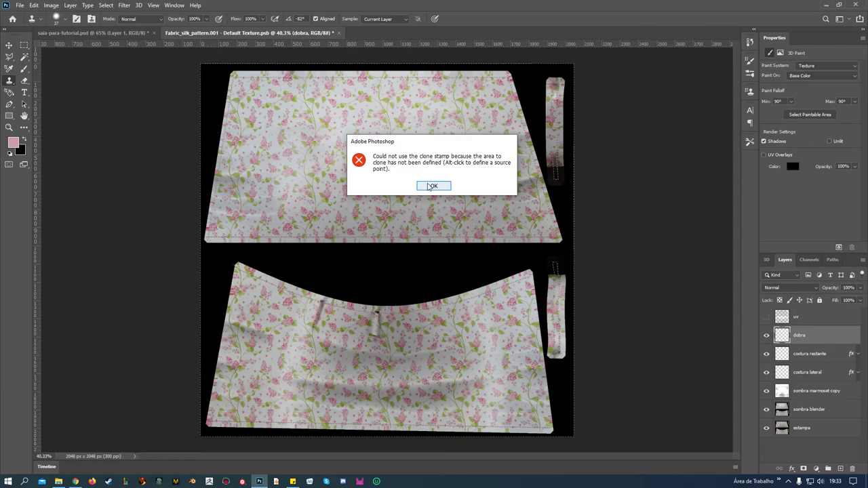
left_click(431, 186)
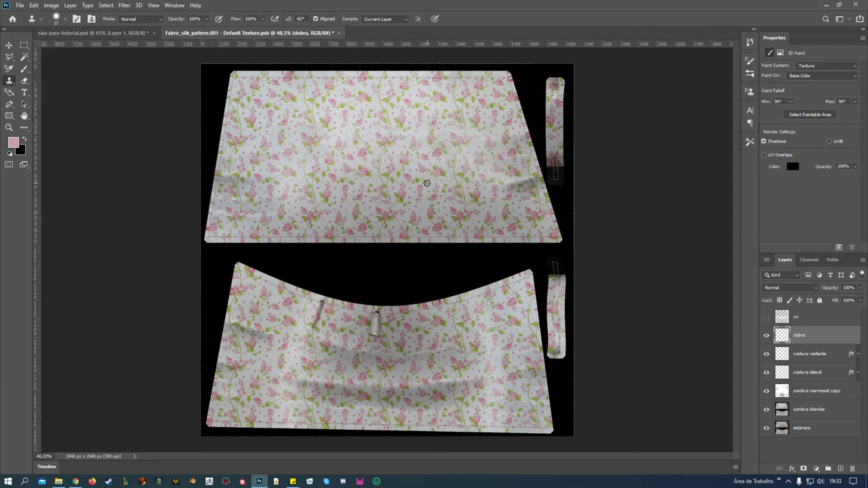
left_click(9, 46)
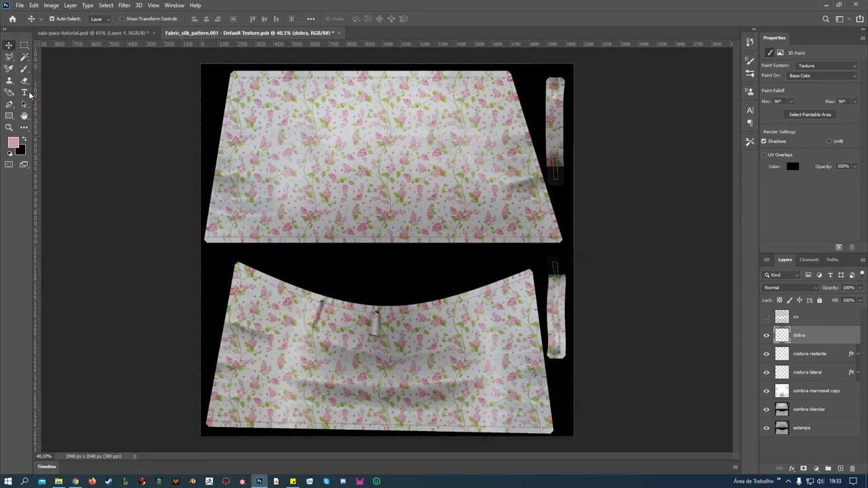
Step: Pick the Soft Round 0% hardness brush from the General Brushes presets
left_click(25, 70)
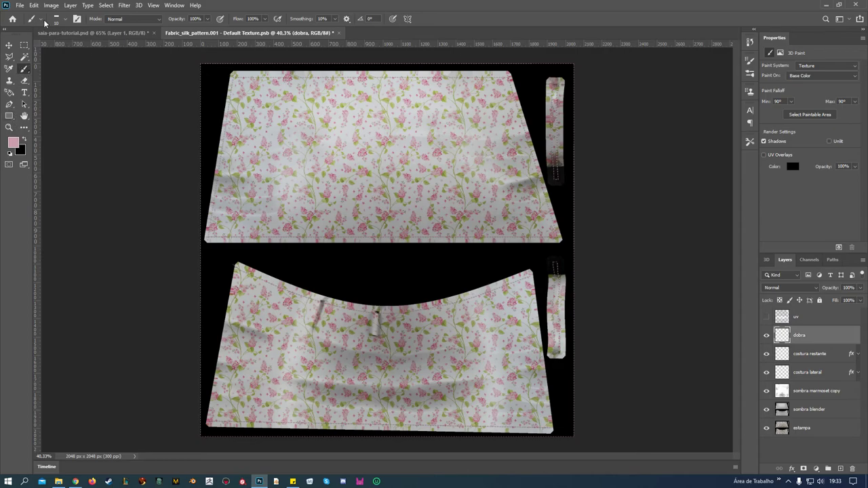
left_click(66, 21)
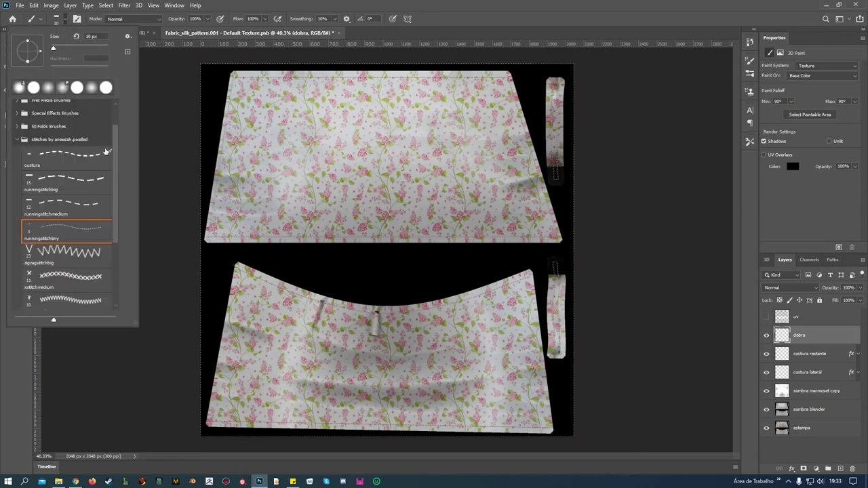
left_click(17, 139)
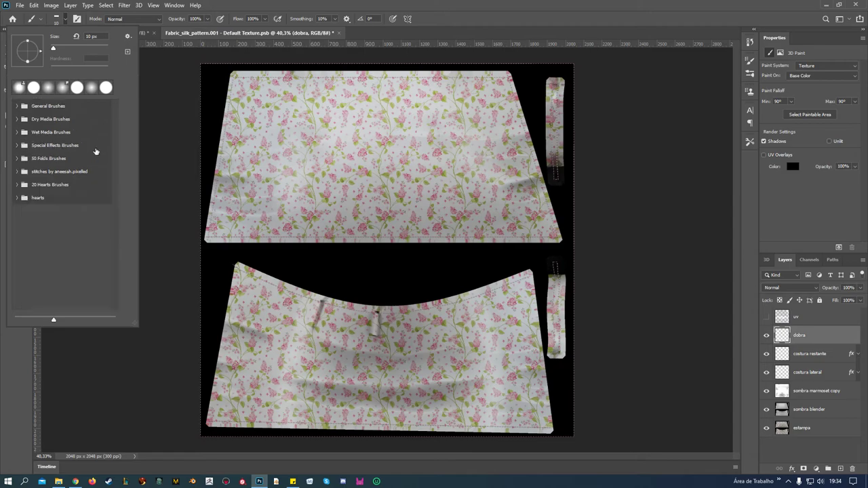
left_click(17, 106)
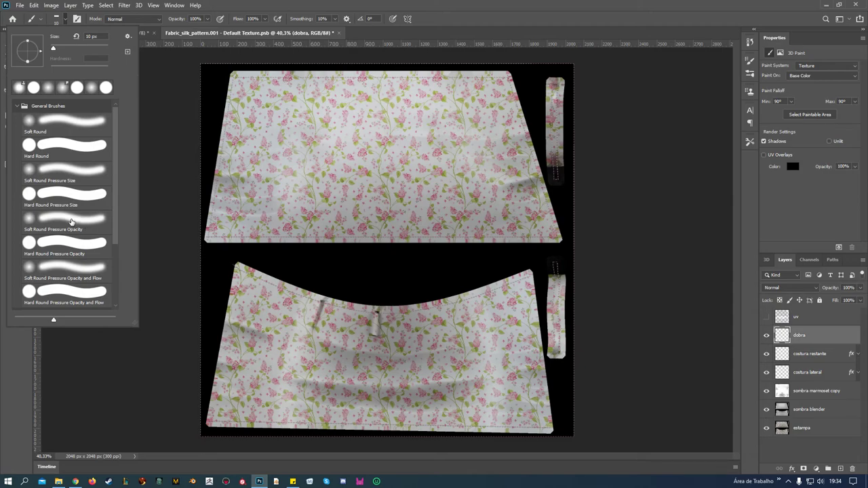
left_click(74, 122)
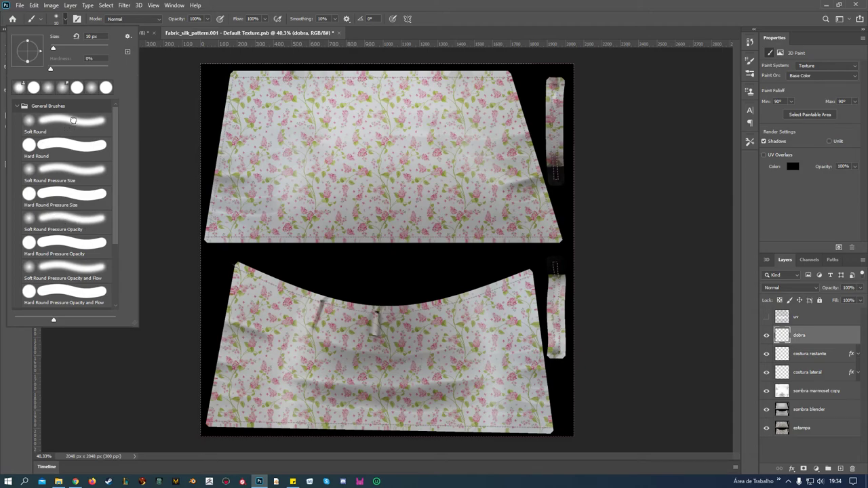
left_click(164, 139)
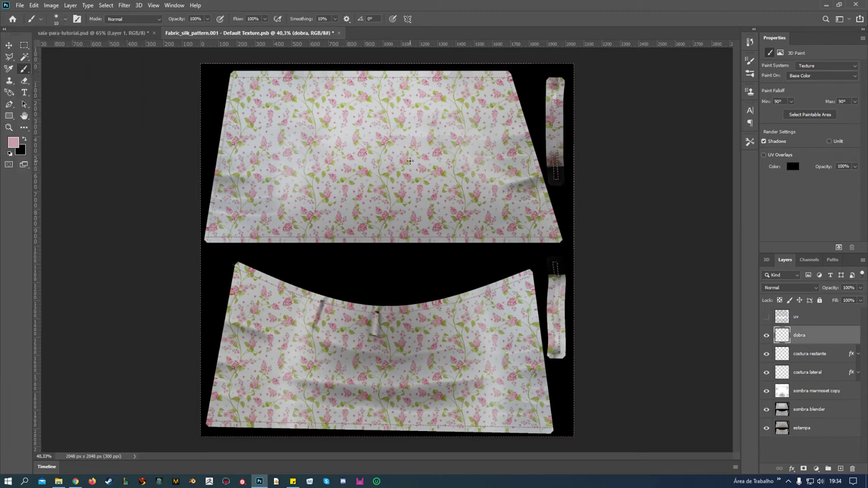
Step: Reset colours to default black and white and set the brush size to 72 px
scroll(481, 266, "up", 3)
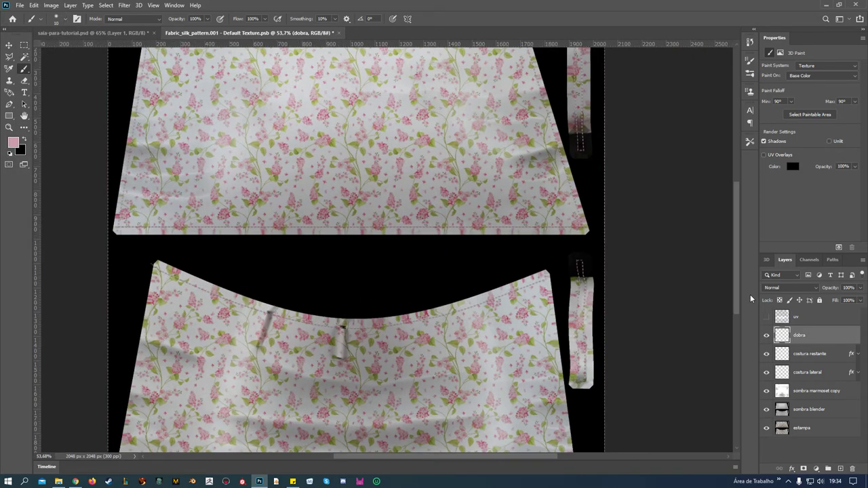
mouse_move(734, 288)
left_mouse_down()
mouse_move(736, 239)
mouse_move(737, 263)
left_mouse_up()
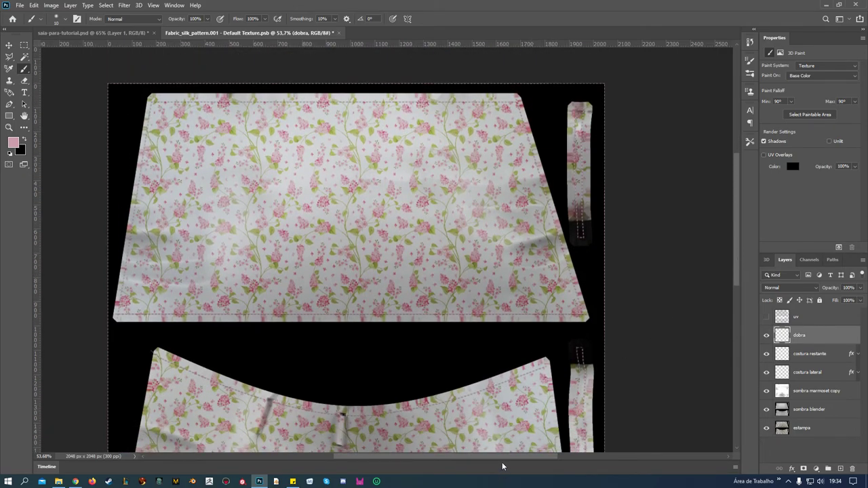
left_click_drag(498, 455, 477, 455)
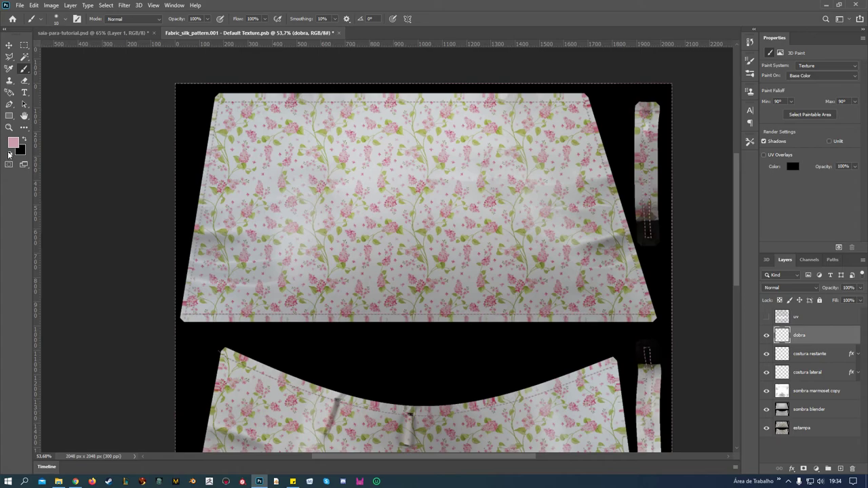
left_click(9, 153)
left_click(66, 19)
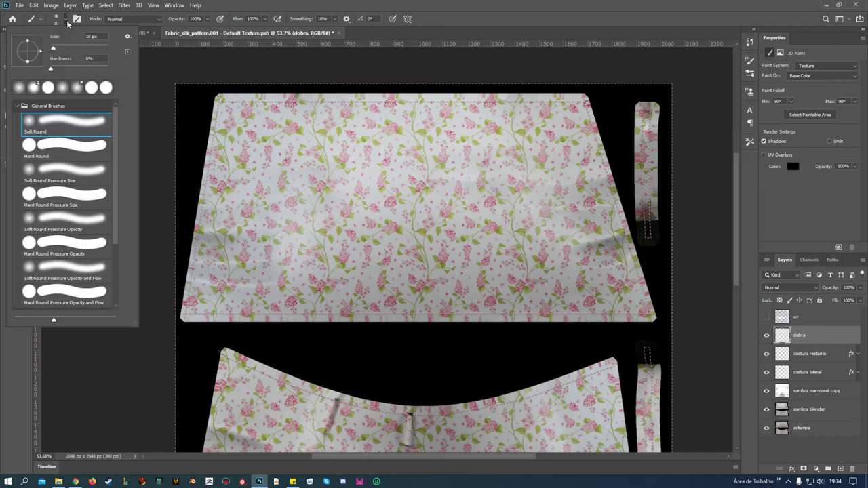
left_click(72, 47)
Step: Paint a horizontal black stroke across the upper skirt piece, then a white stroke over it
left_click(826, 339)
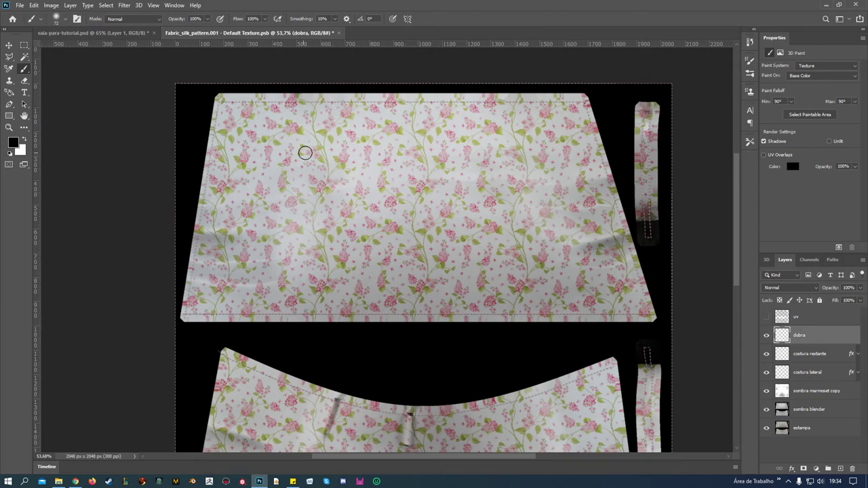
left_click_drag(316, 154, 471, 159)
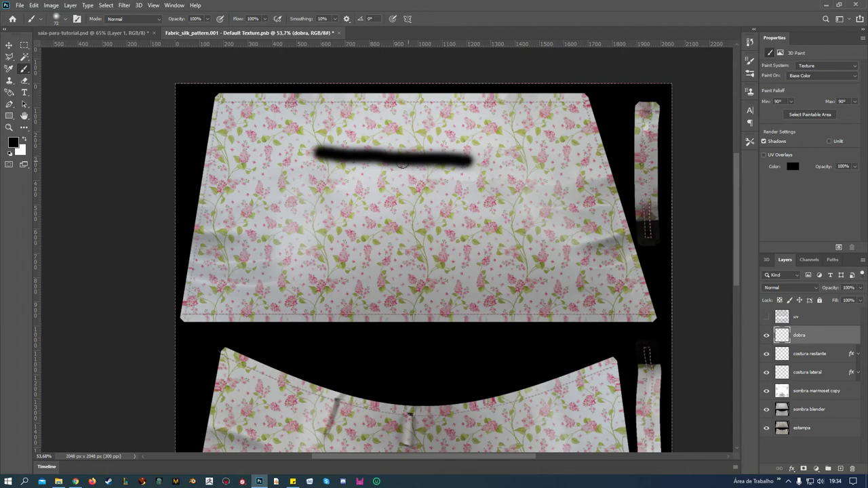
left_click(26, 140)
left_click_drag(322, 152, 465, 157)
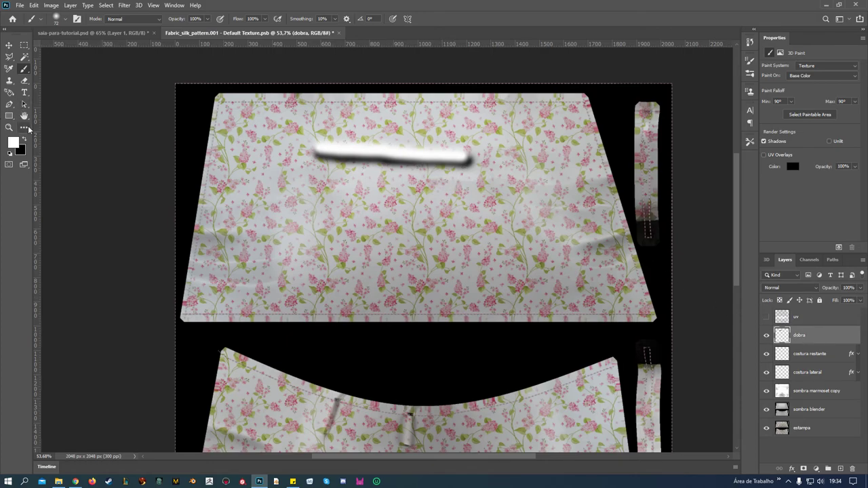
left_click(24, 128)
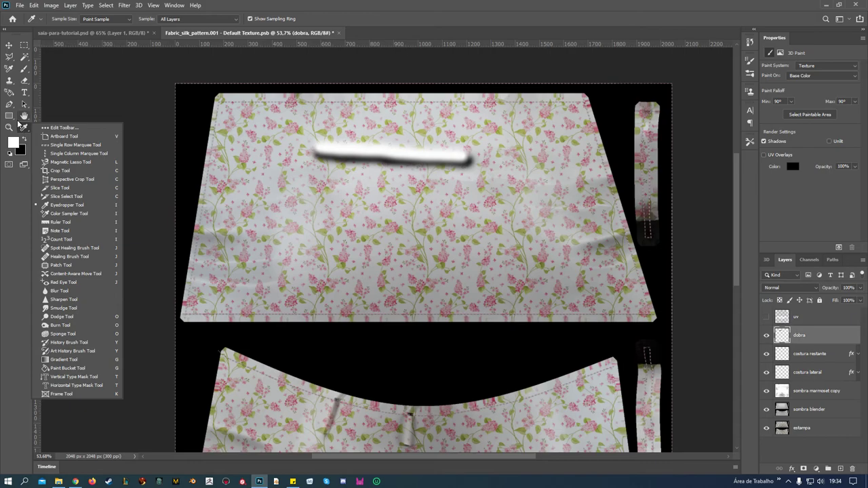
Step: Smudge the strokes to taper both ends and blend the dark shading into the fold
left_click(77, 309)
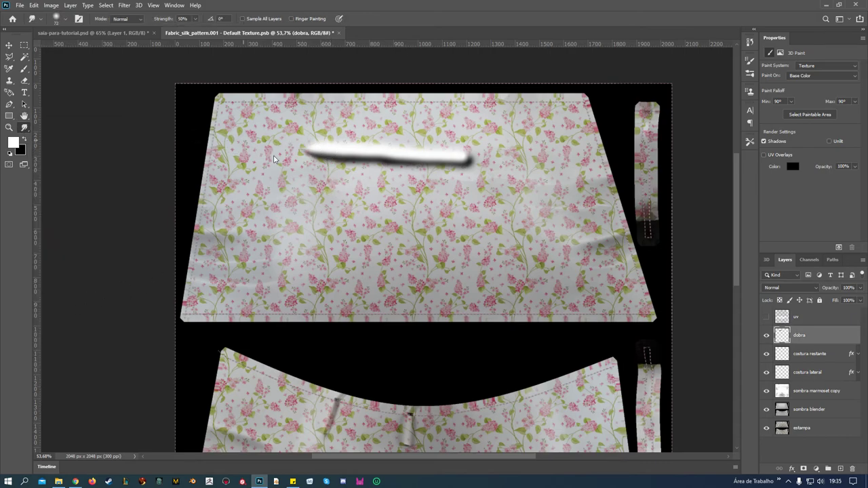
left_click_drag(328, 154, 257, 144)
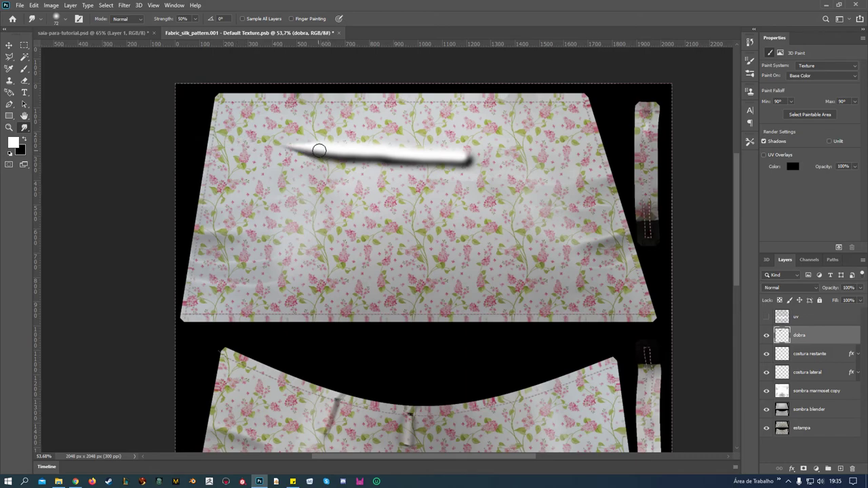
left_click_drag(316, 149, 269, 146)
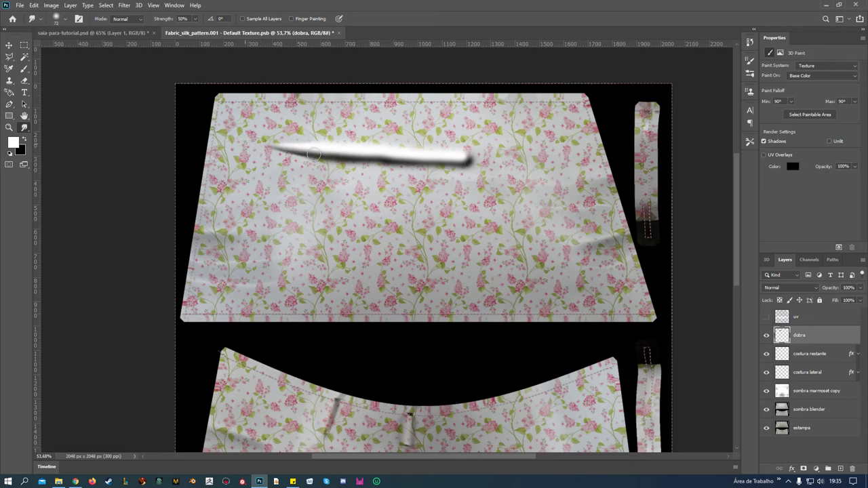
left_click_drag(407, 160, 525, 149)
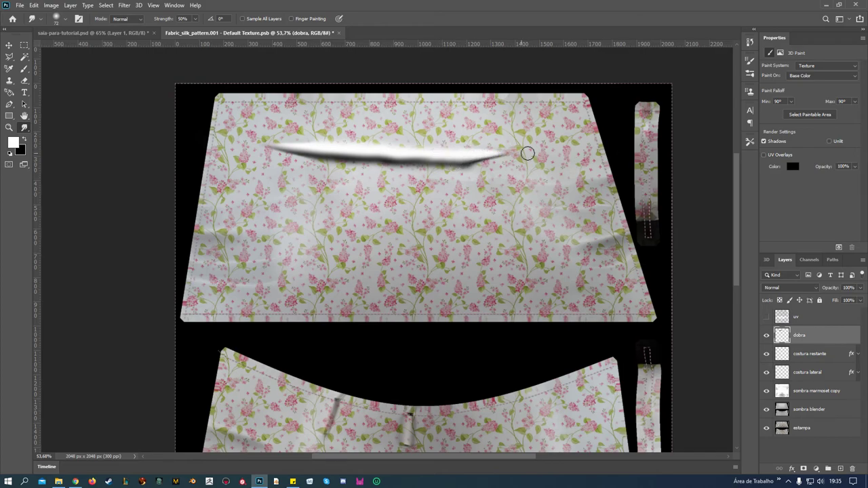
left_click_drag(443, 152, 532, 149)
mouse_move(420, 156)
left_mouse_down()
mouse_move(358, 151)
mouse_move(447, 156)
mouse_move(397, 160)
mouse_move(410, 165)
mouse_move(494, 162)
mouse_move(433, 167)
left_mouse_up()
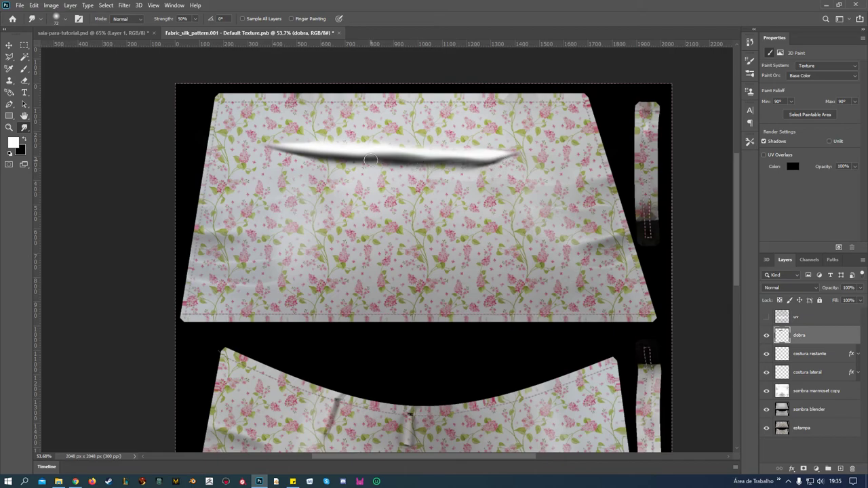
mouse_move(366, 158)
left_mouse_down()
mouse_move(271, 153)
mouse_move(289, 163)
mouse_move(245, 144)
left_mouse_up()
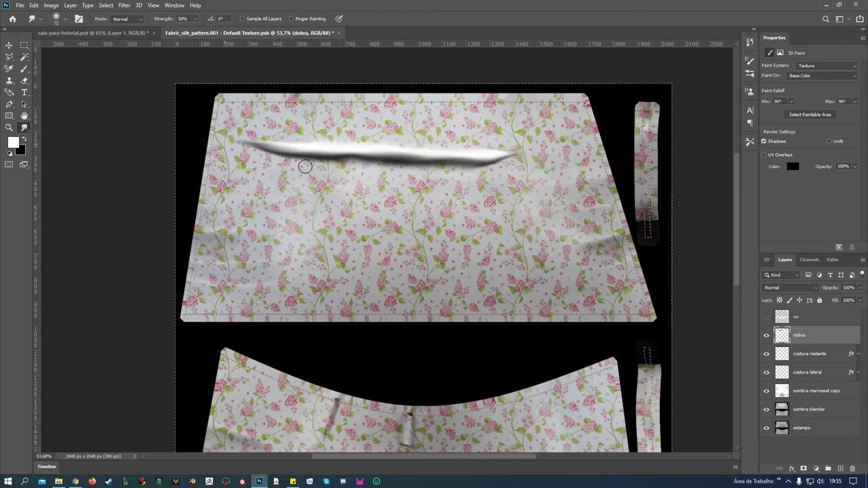
left_click_drag(501, 160, 546, 153)
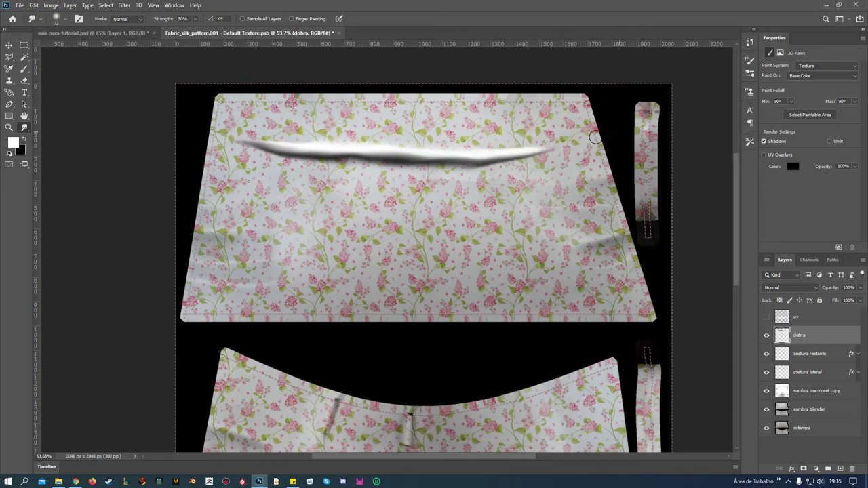
left_click_drag(529, 152, 548, 145)
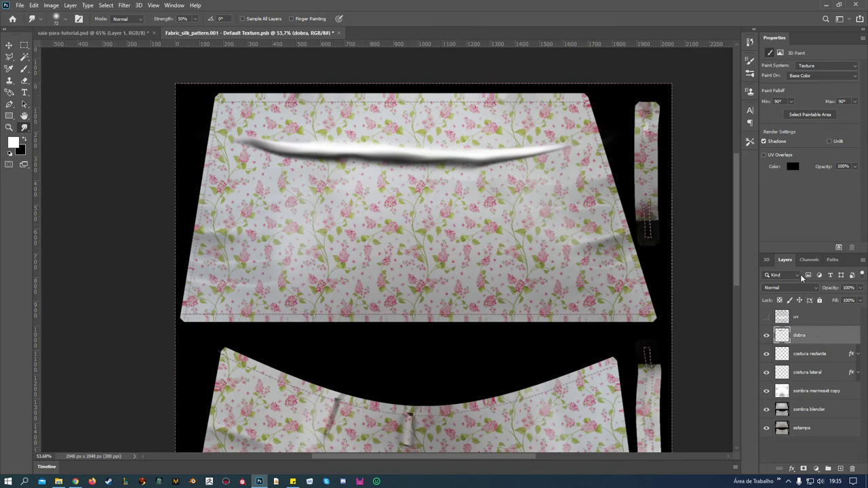
Step: Set the dobra layer to Overlay blend mode with 60% opacity
left_click(816, 288)
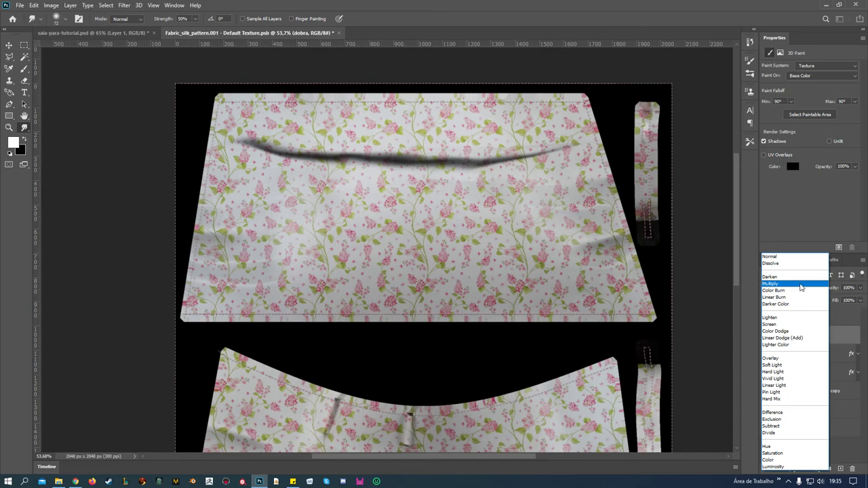
left_click(791, 360)
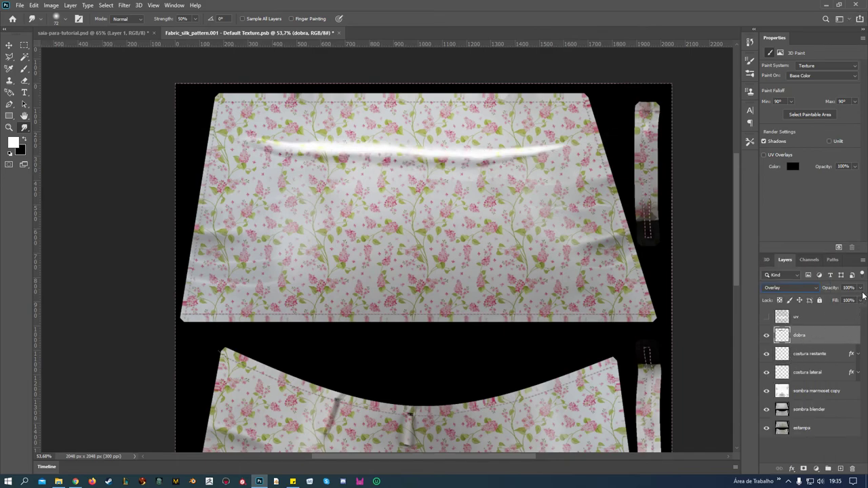
left_click(860, 288)
mouse_move(860, 303)
left_mouse_down()
mouse_move(834, 301)
mouse_move(845, 302)
left_mouse_up()
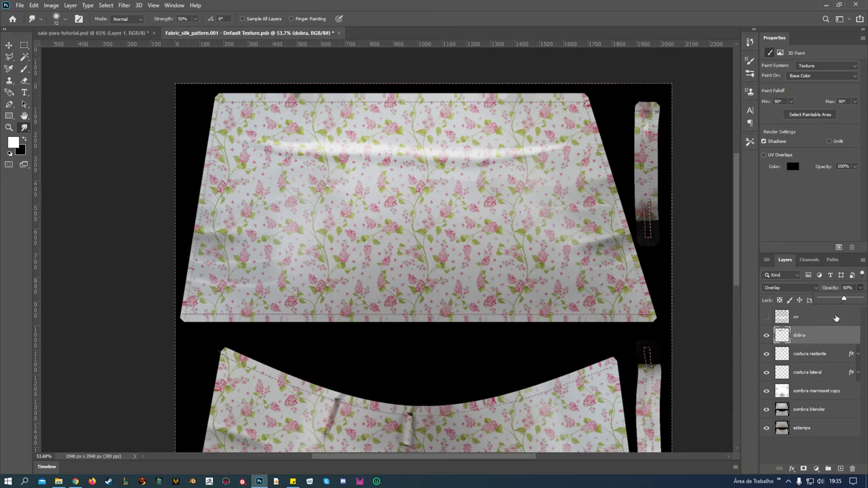
left_click(810, 410)
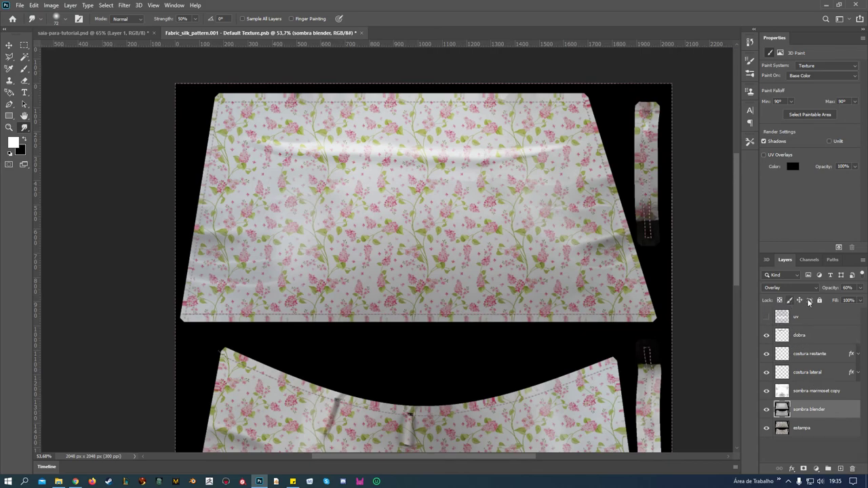
left_click(810, 339)
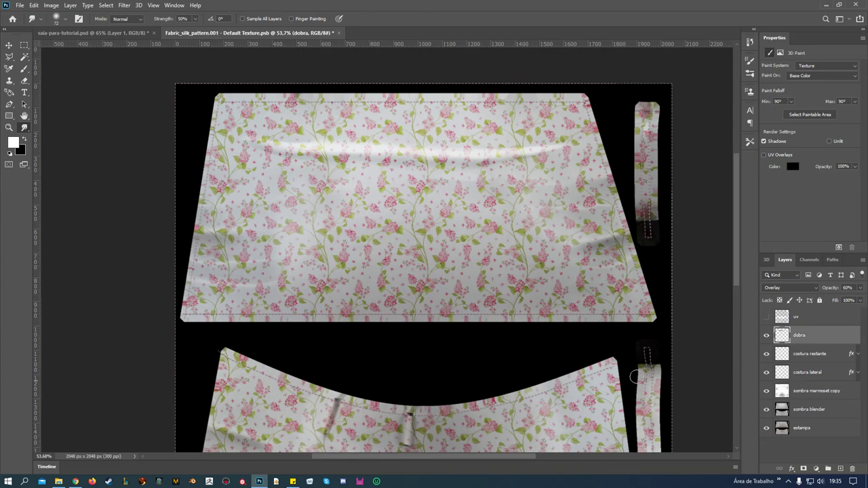
Step: Delete the painted fold highlight from the dobra layer
key("c")
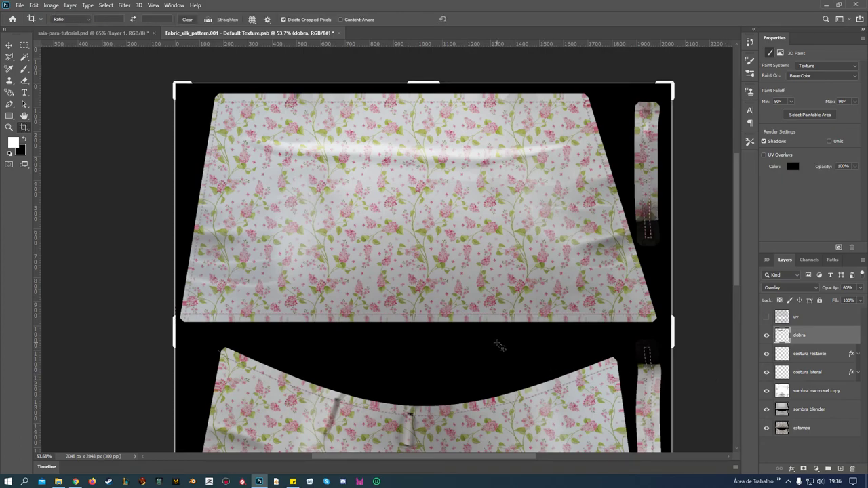
left_click(9, 45)
key("Delete")
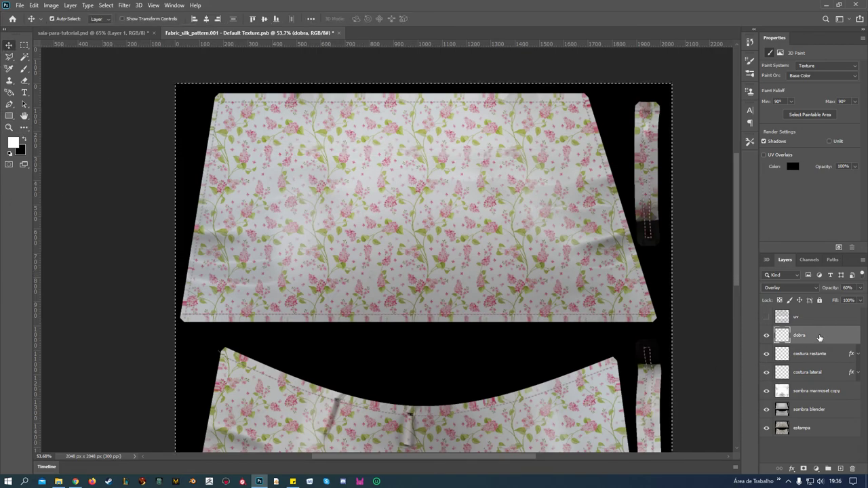
Step: Paint a new soft white stroke on the upper skirt piece and set dobra to Normal blending
left_click(24, 69)
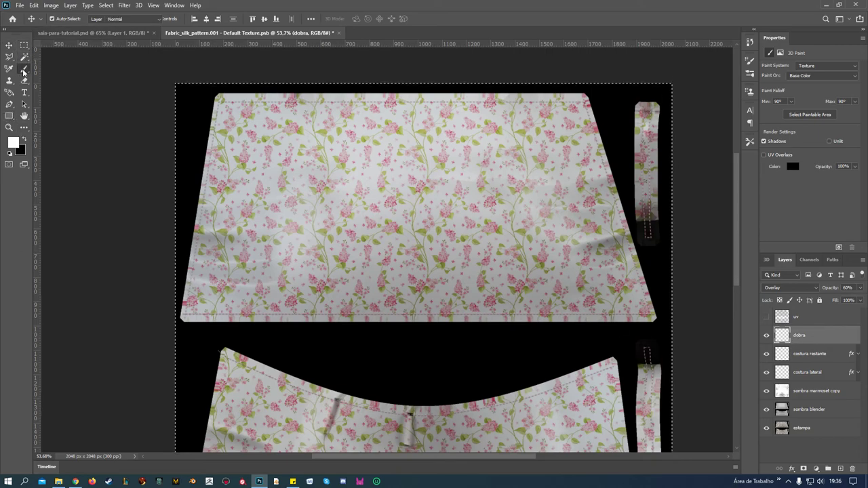
left_click(64, 19)
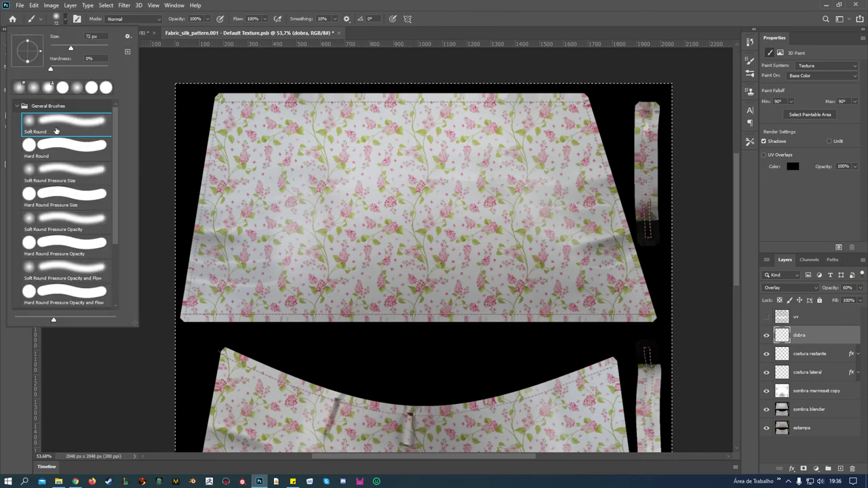
left_click(106, 351)
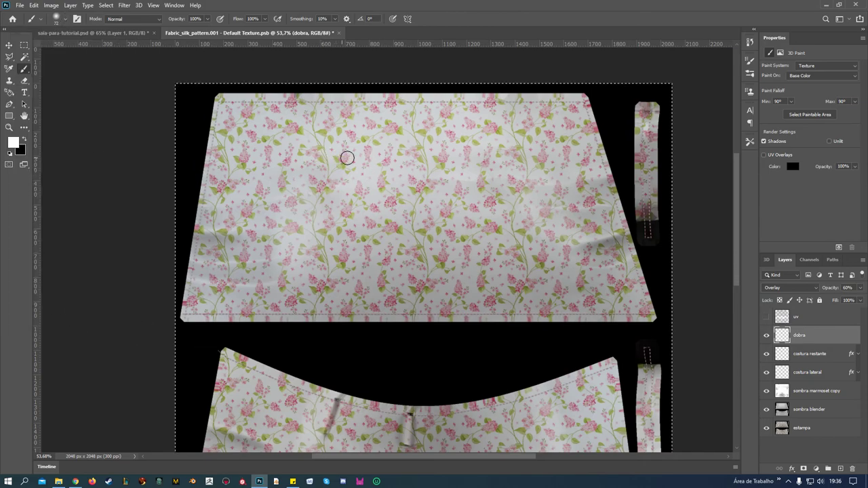
left_click_drag(300, 145, 379, 167)
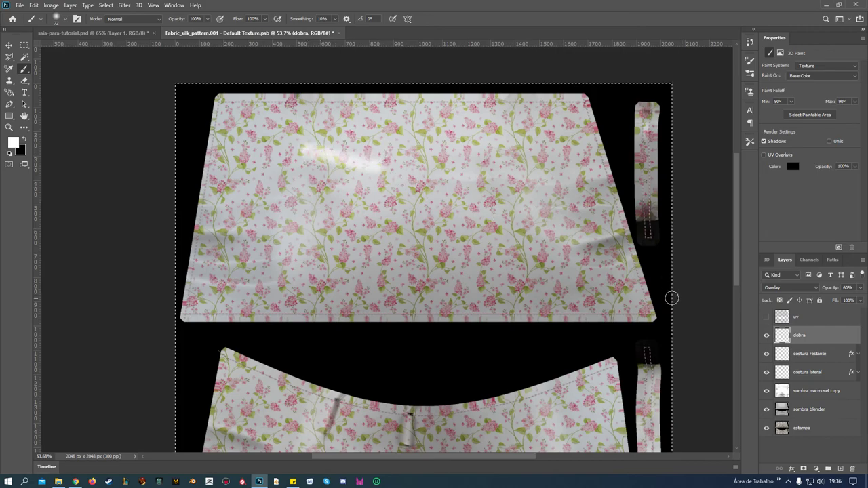
left_click(802, 286)
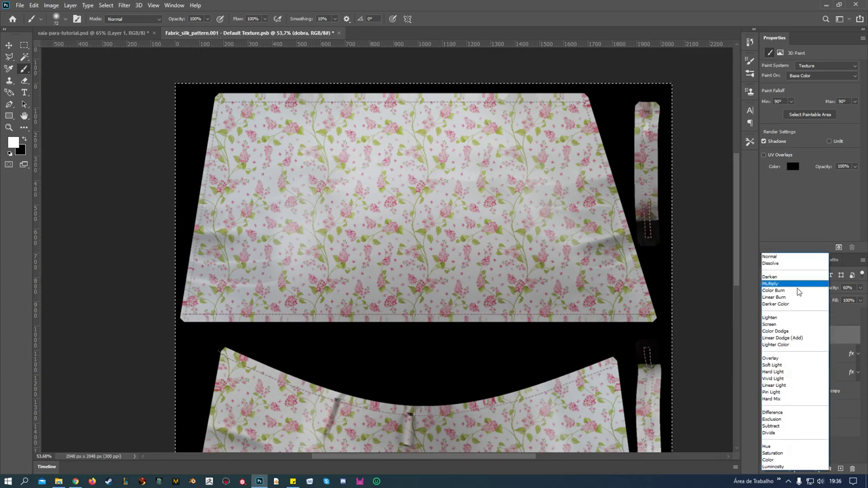
left_click(778, 256)
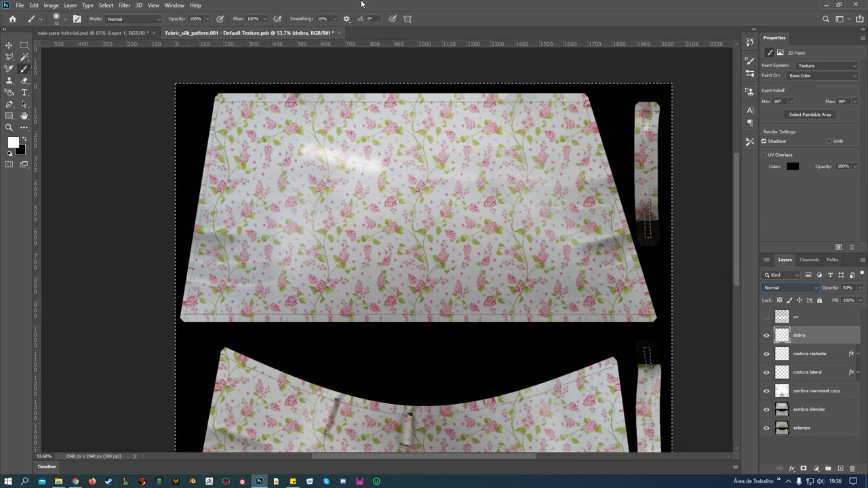
Step: Paint a black stroke across the upper skirt panel, set dobra opacity to 100%, and save
left_click(25, 139)
left_click_drag(303, 155, 379, 174)
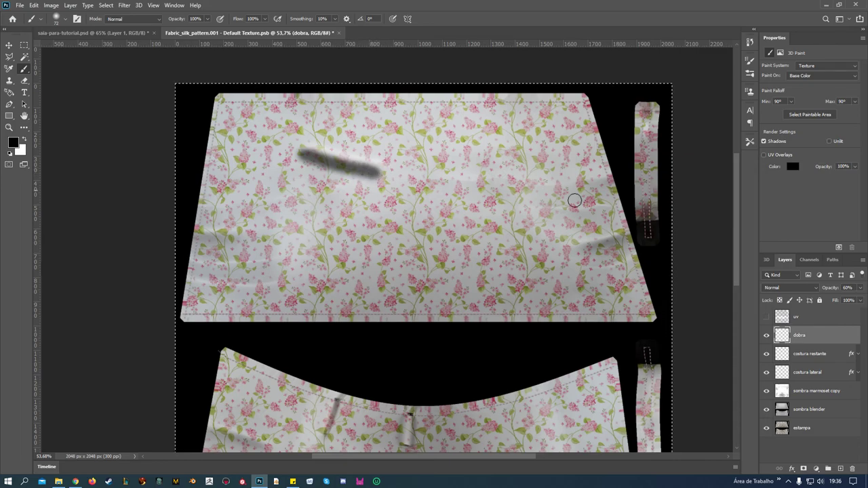
left_click(861, 288)
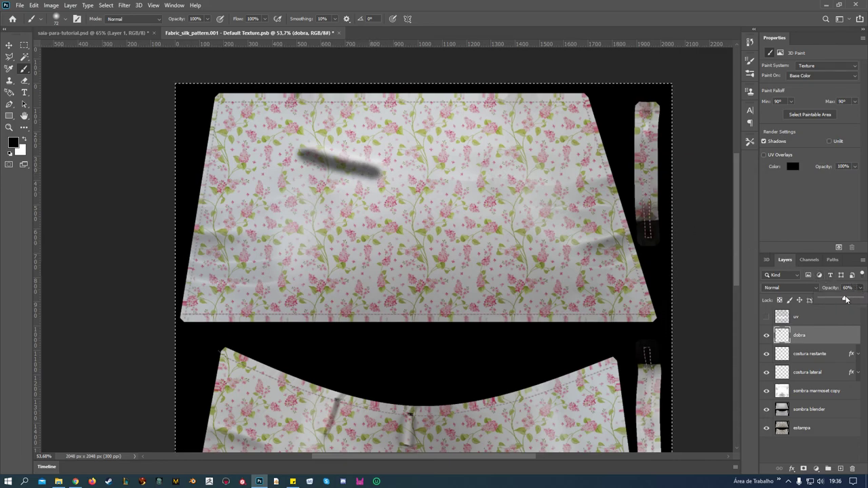
left_click_drag(845, 299, 866, 301)
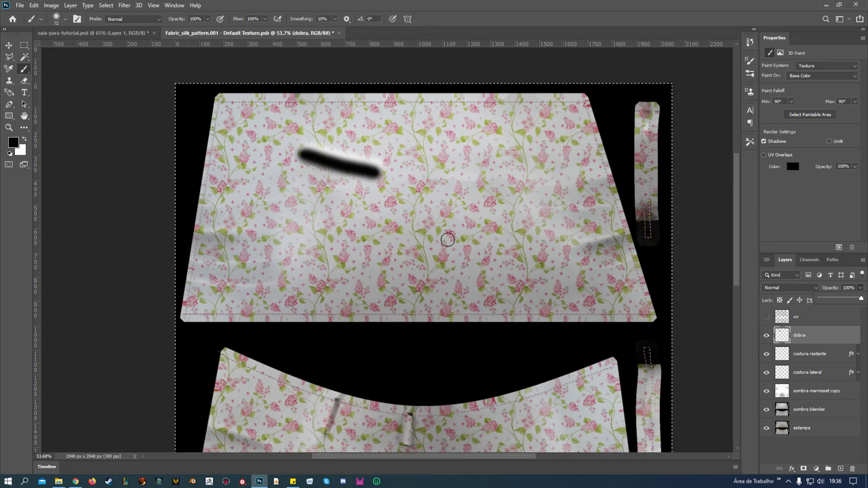
key("Return")
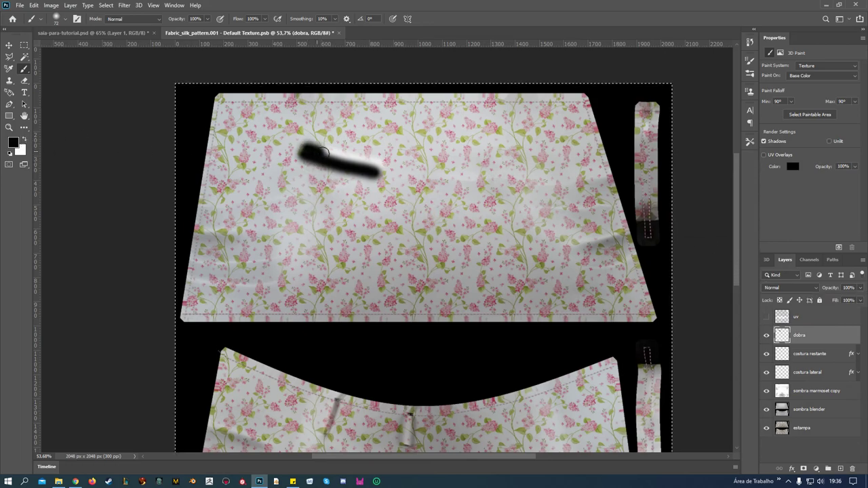
key("ctrl+s")
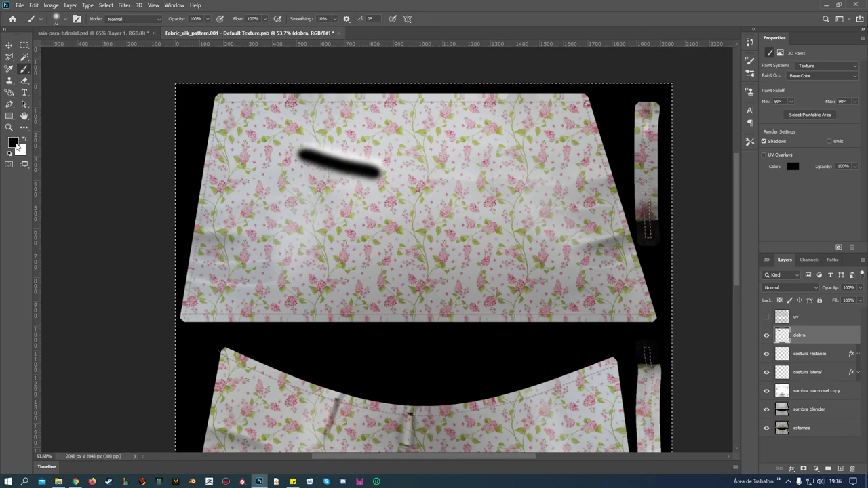
Step: Paint a white highlight along the top edge of the black stroke
left_click(25, 141)
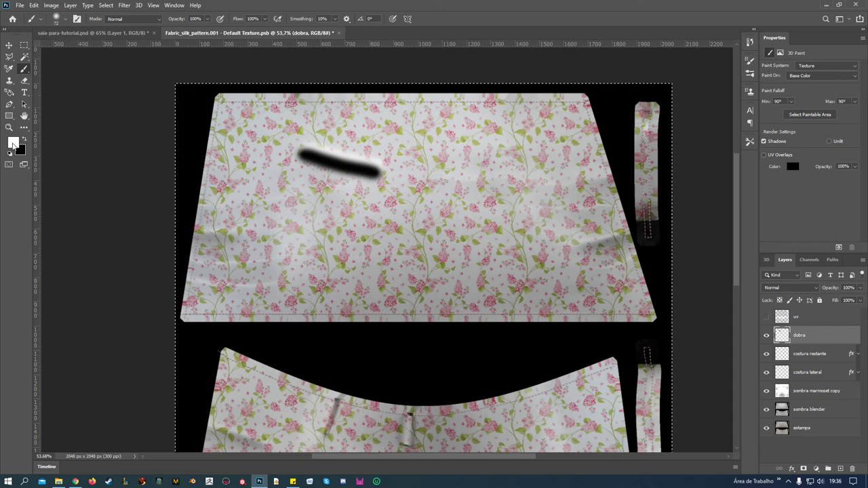
left_click_drag(295, 145, 384, 168)
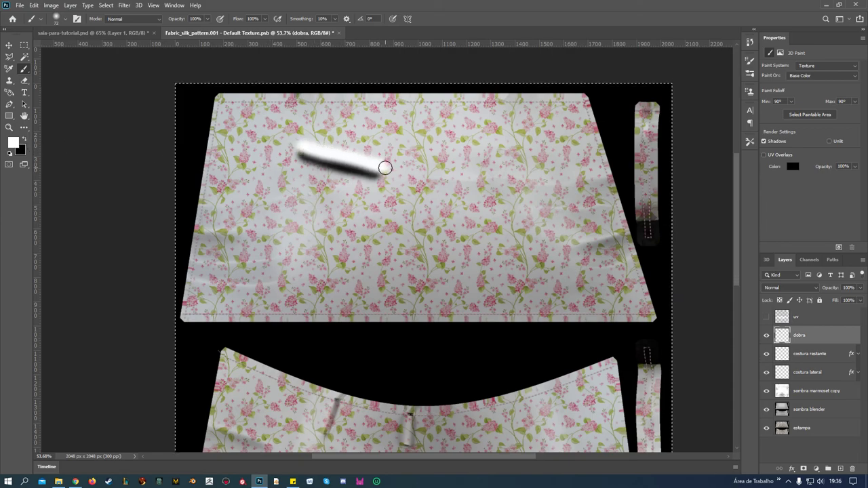
key("ctrl+z")
key("ctrl+s")
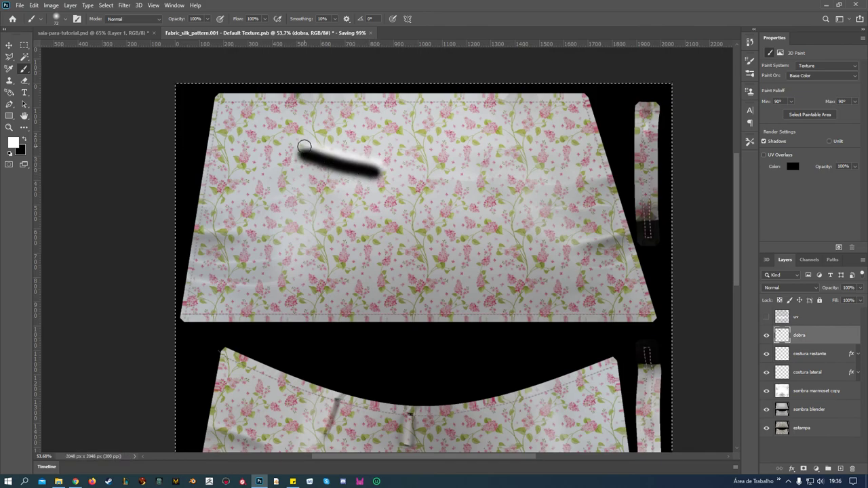
left_click_drag(305, 147, 383, 165)
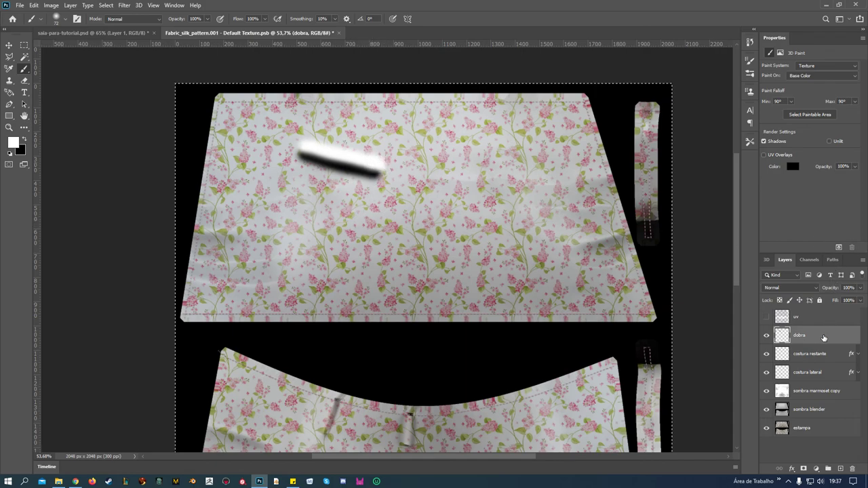
Step: With the Smudge Tool, pull the stroke's right end further right and left end further left
left_click(25, 128)
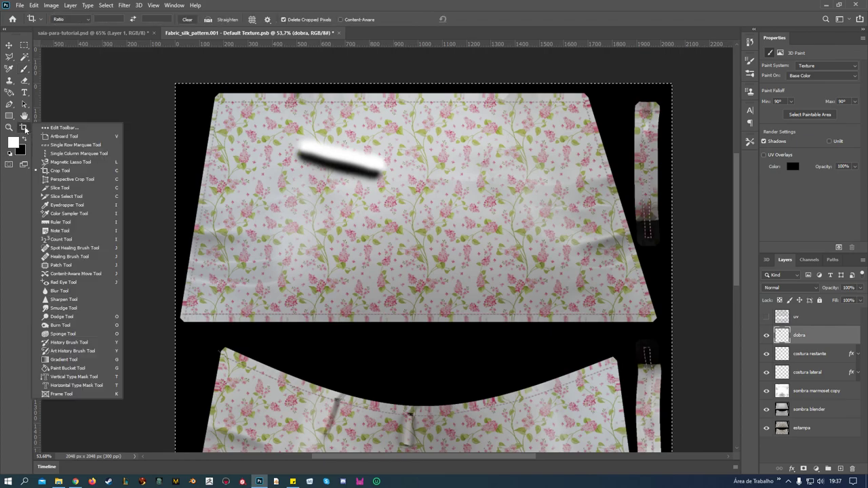
left_click(74, 308)
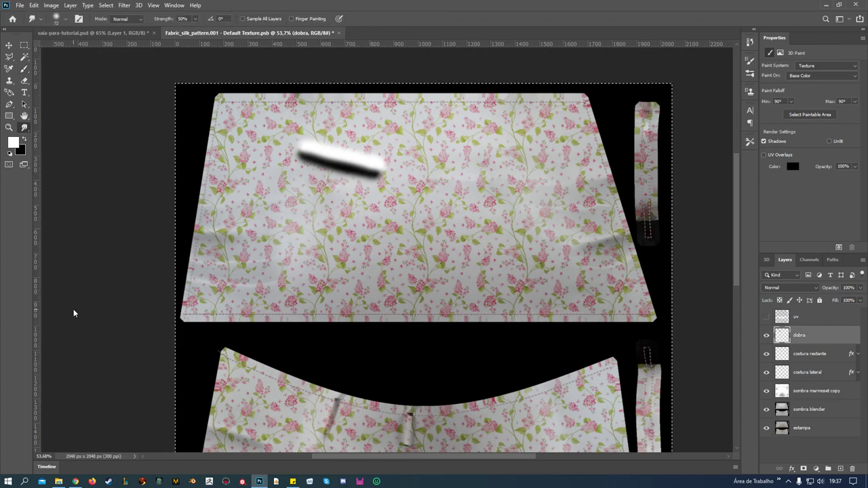
right_click(25, 128)
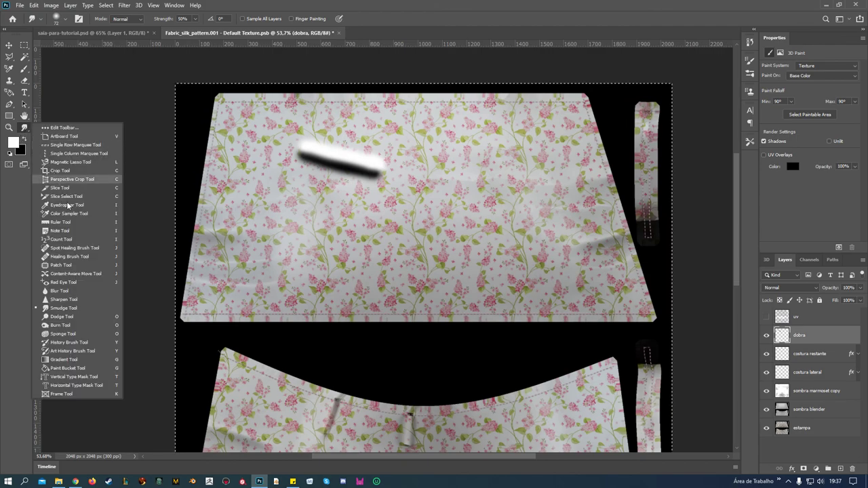
left_click(64, 308)
mouse_move(363, 164)
left_mouse_down()
mouse_move(421, 172)
mouse_move(441, 164)
left_mouse_up()
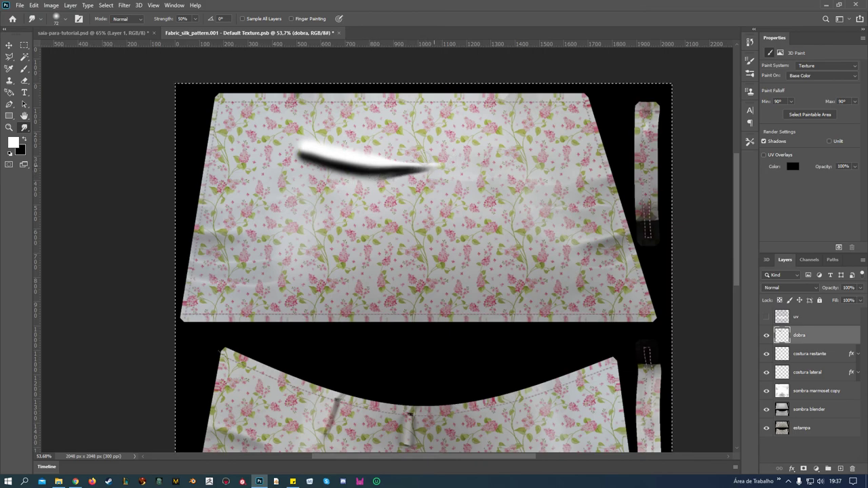
left_click_drag(317, 153, 292, 145)
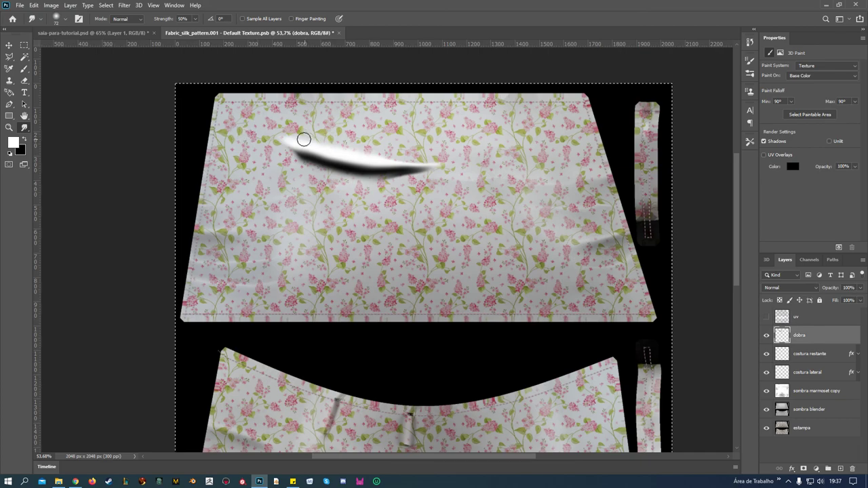
Step: Taper the left tip and stretch the highlight, shadow and right end further rightward
left_click_drag(300, 141, 229, 127)
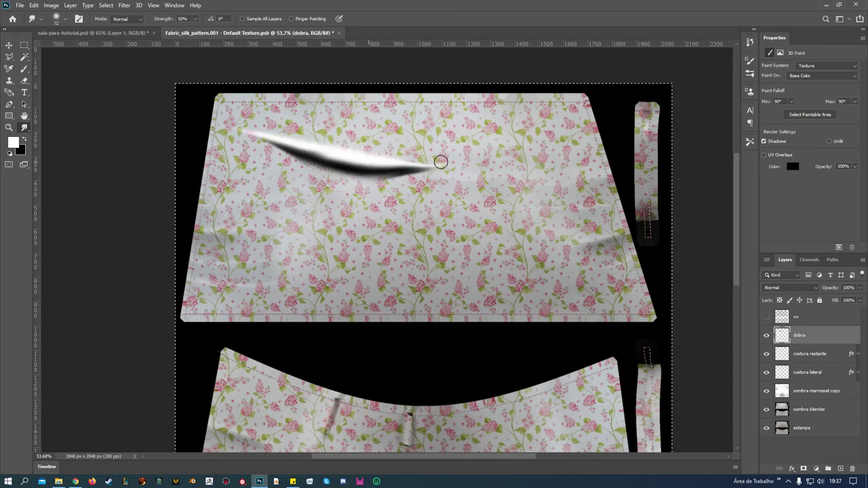
left_click_drag(387, 159, 471, 165)
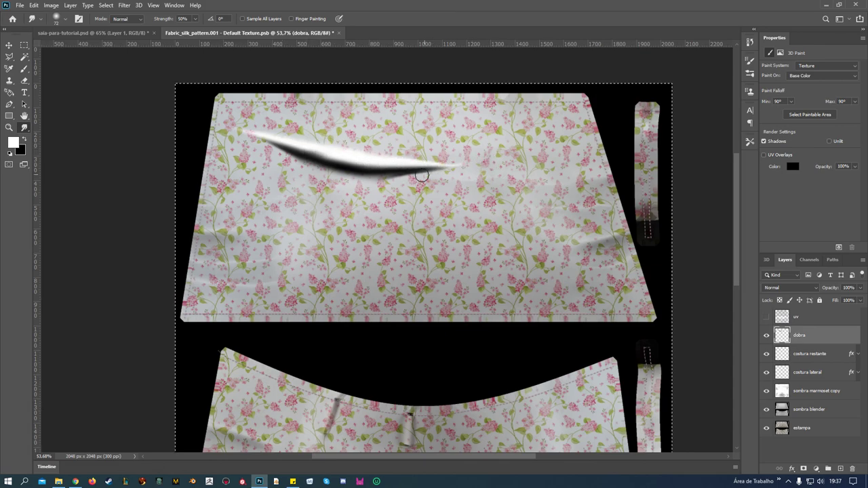
left_click_drag(383, 173, 465, 189)
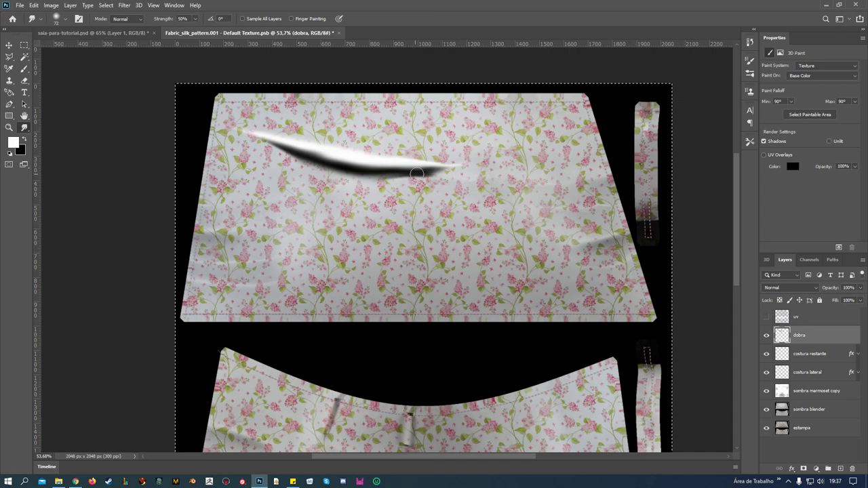
left_click_drag(416, 174, 502, 166)
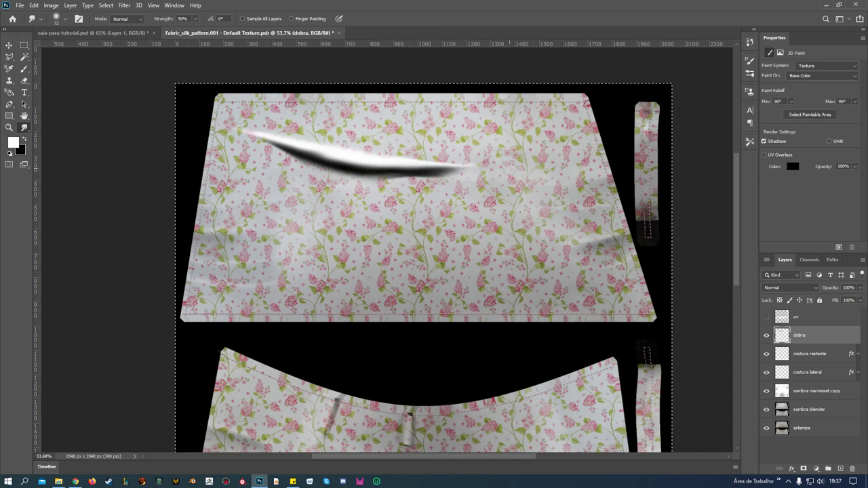
left_click_drag(445, 166, 475, 167)
Step: Set the dobra layer to Overlay at about 77% opacity, then delete the layer
left_click(817, 288)
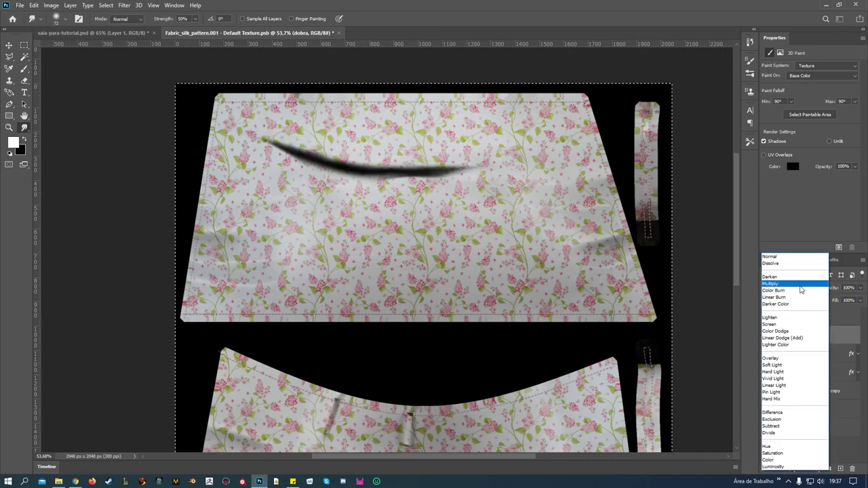
left_click(788, 358)
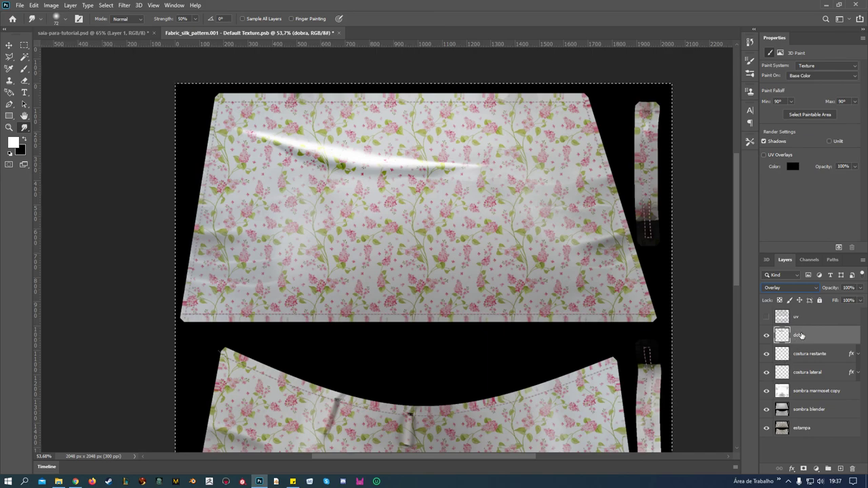
left_click(861, 288)
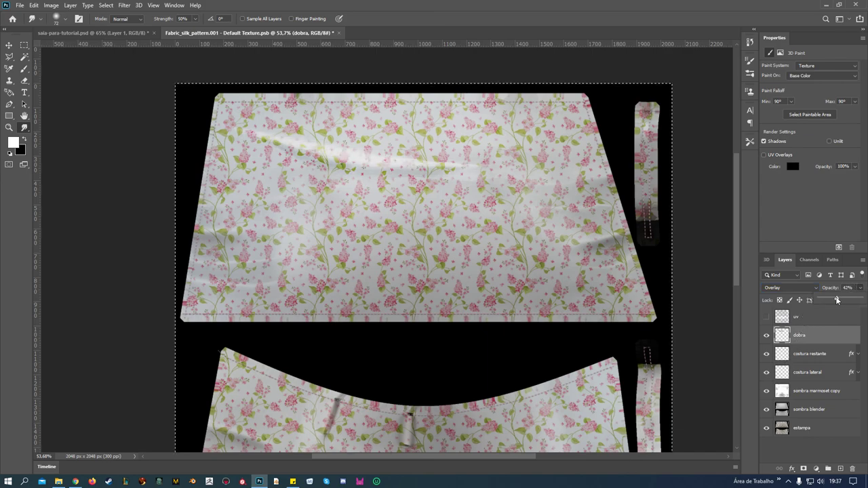
left_click_drag(850, 301, 851, 301)
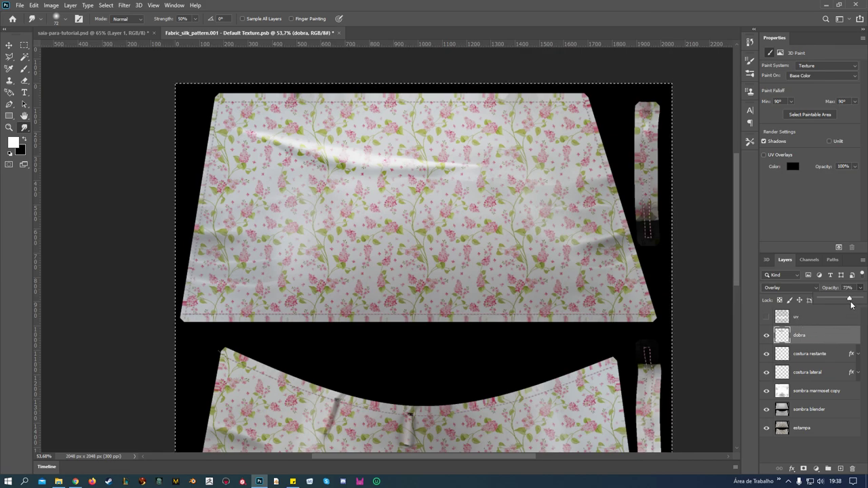
left_click_drag(858, 303, 859, 304)
left_click(863, 310)
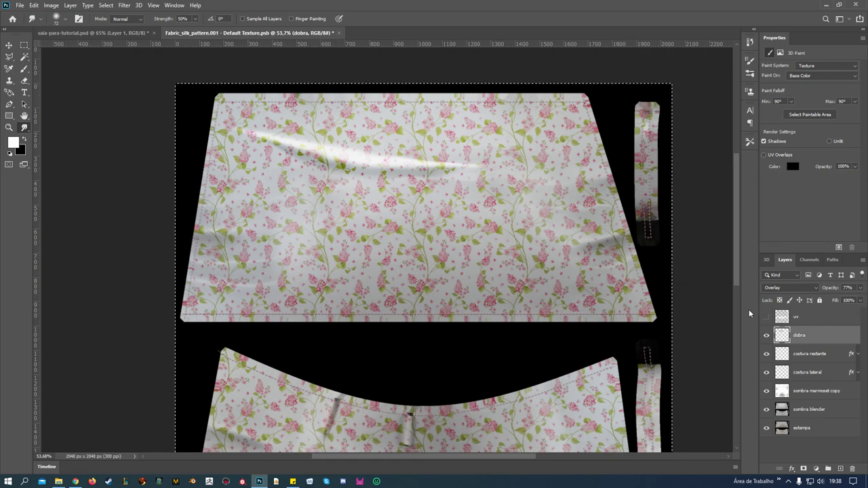
left_click(852, 471)
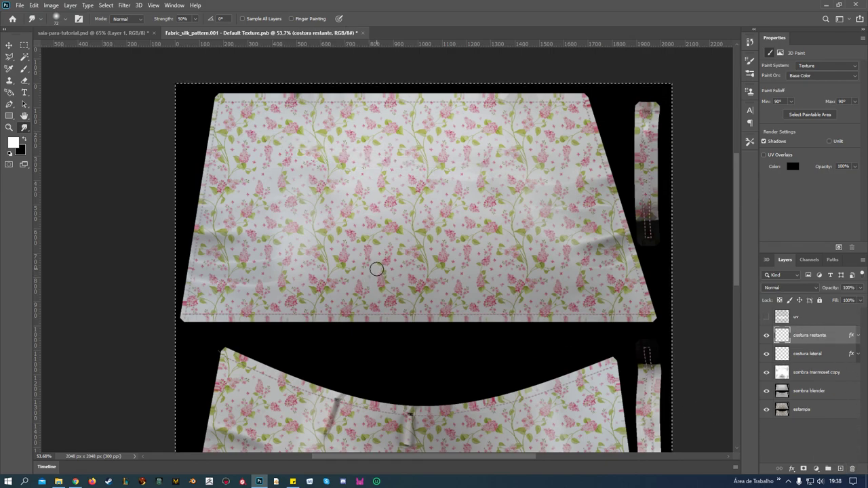